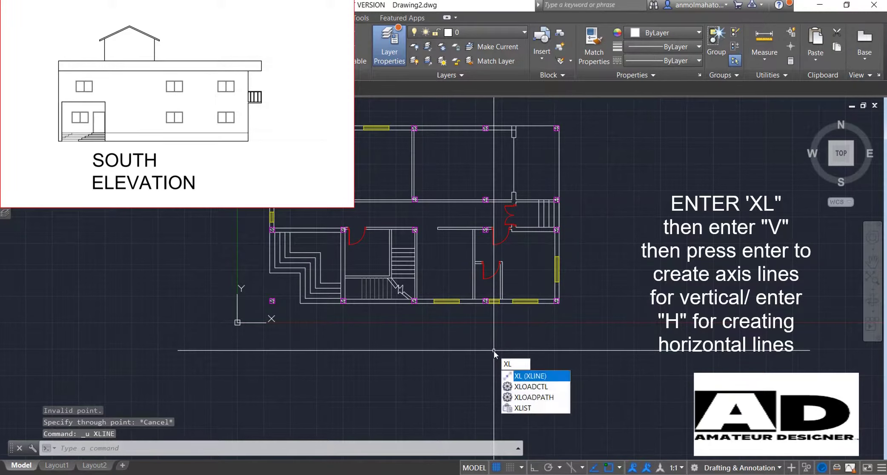
- Draw vertical construction lines through the plan's outer wall corners and interior walls
key(Return)
text(V)
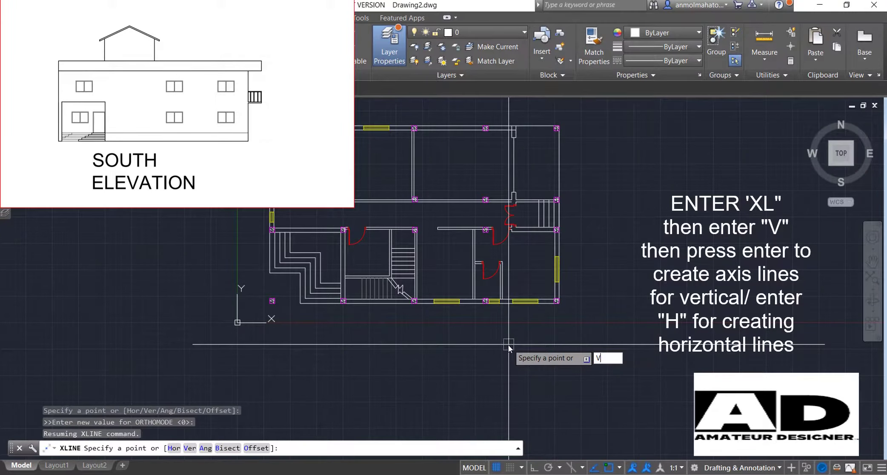
key(Return)
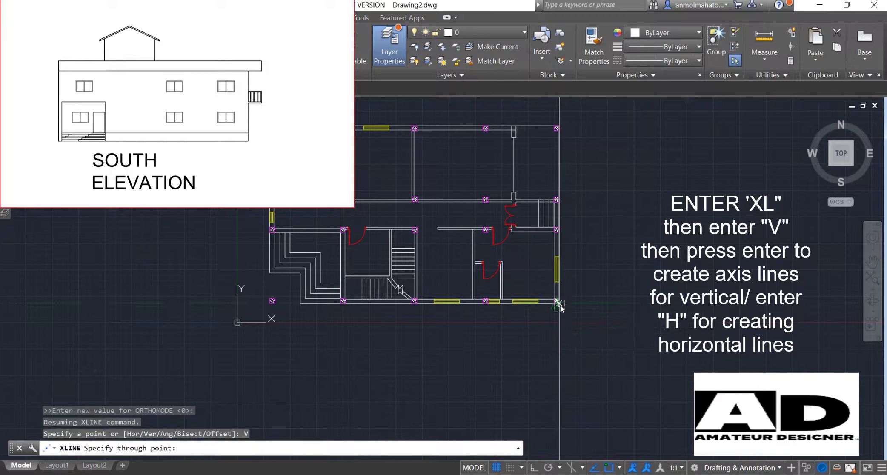
click(558, 303)
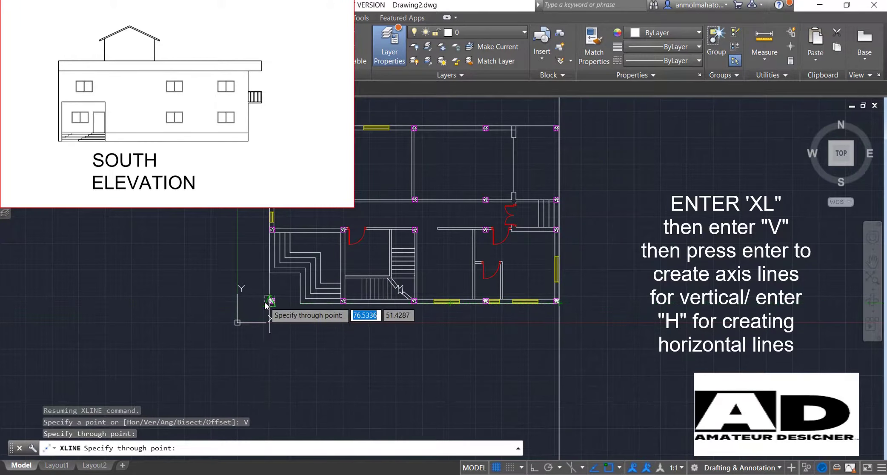
click(265, 302)
click(267, 303)
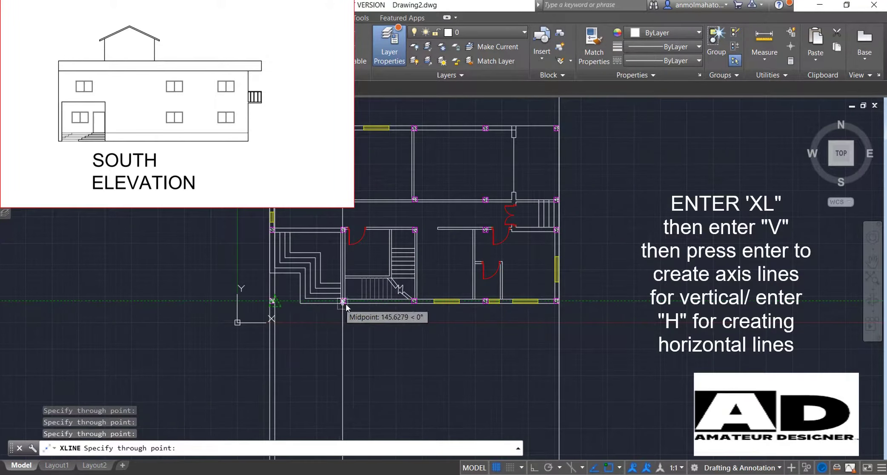
click(344, 305)
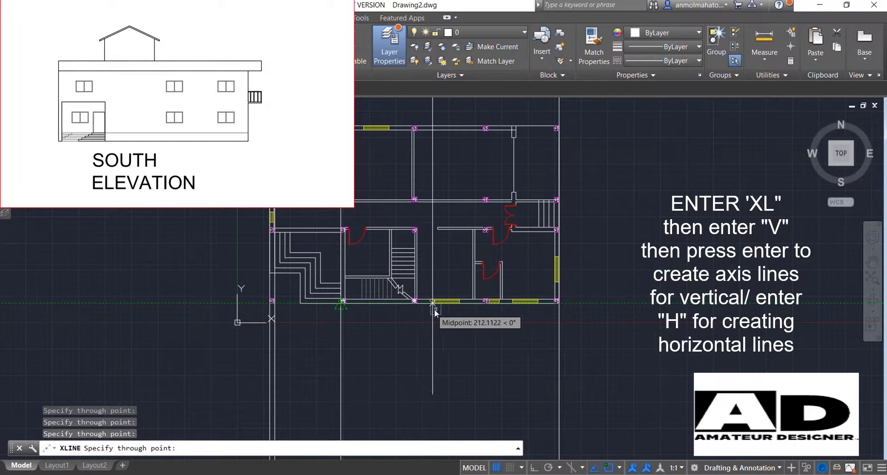
- Add vertical construction lines at the window edges, up to the rightmost window
scroll(437, 309, up, 5)
click(411, 278)
click(578, 275)
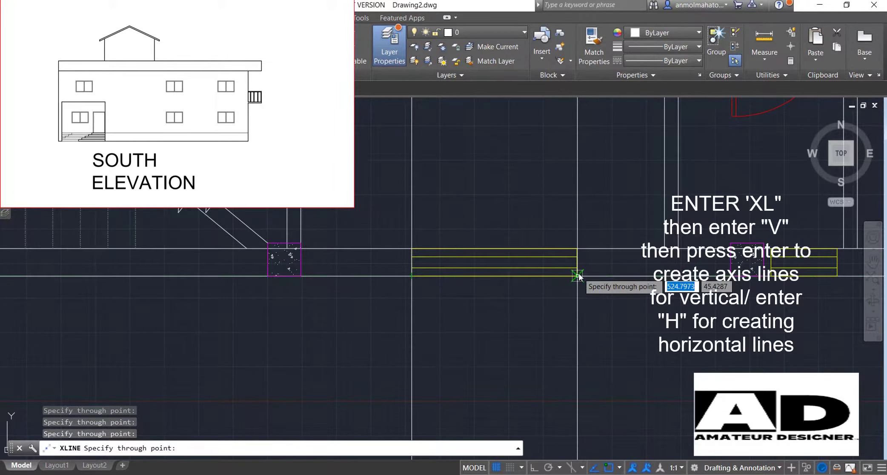
scroll(634, 288, down, 4)
scroll(724, 288, up, 4)
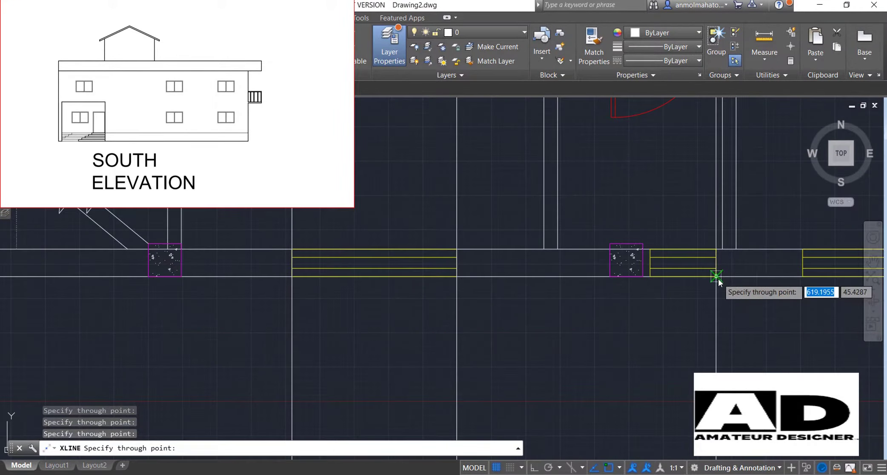
click(803, 277)
scroll(803, 278, down, 5)
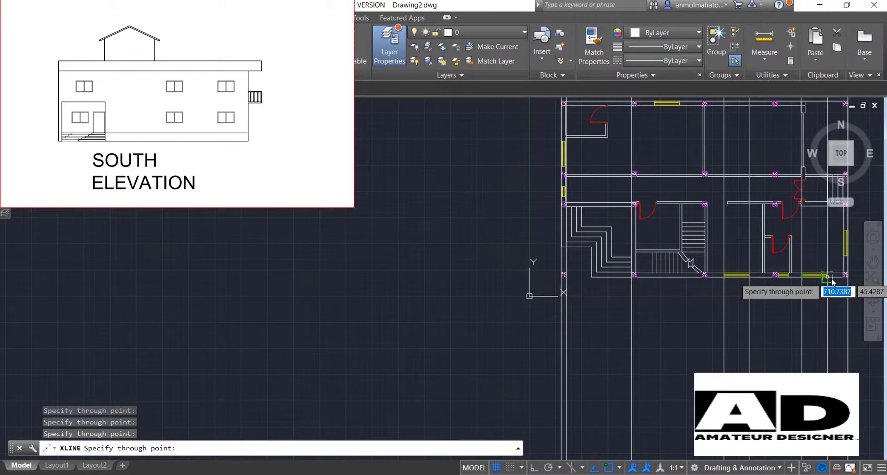
- End the construction lines and zoom to frame the plan and space below
key(Escape)
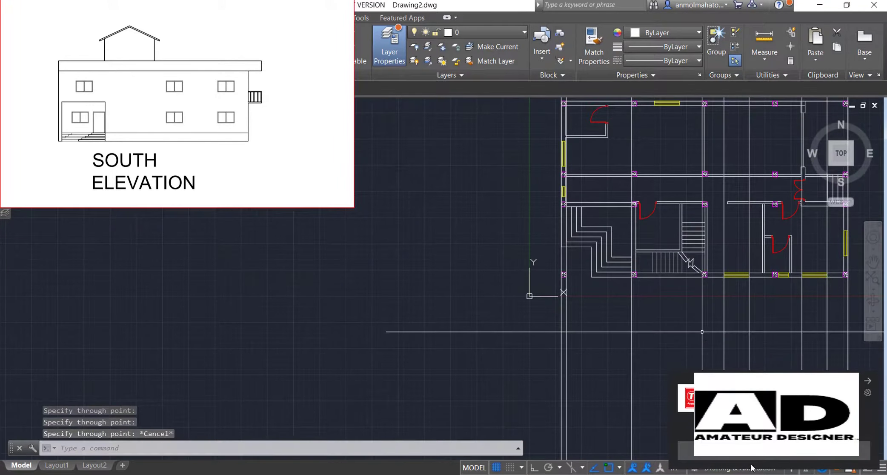
text(z)
key(Return)
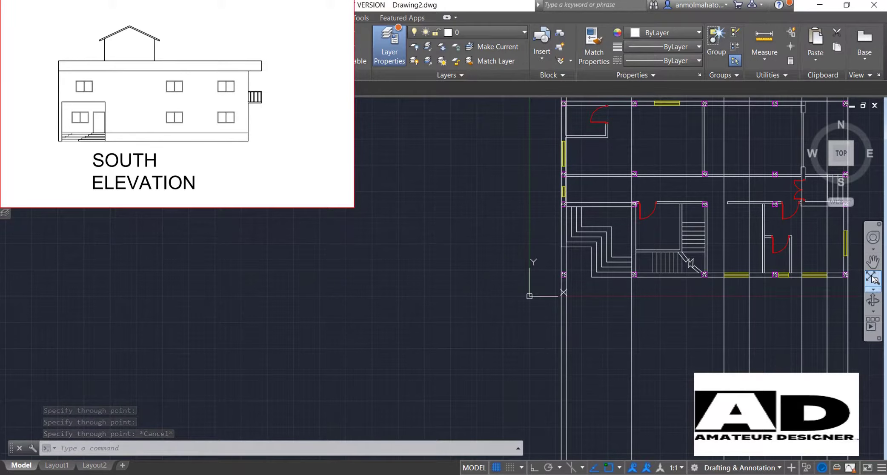
scroll(605, 320, up, 3)
scroll(605, 320, down, 6)
scroll(625, 369, up, 2)
scroll(625, 388, up, 2)
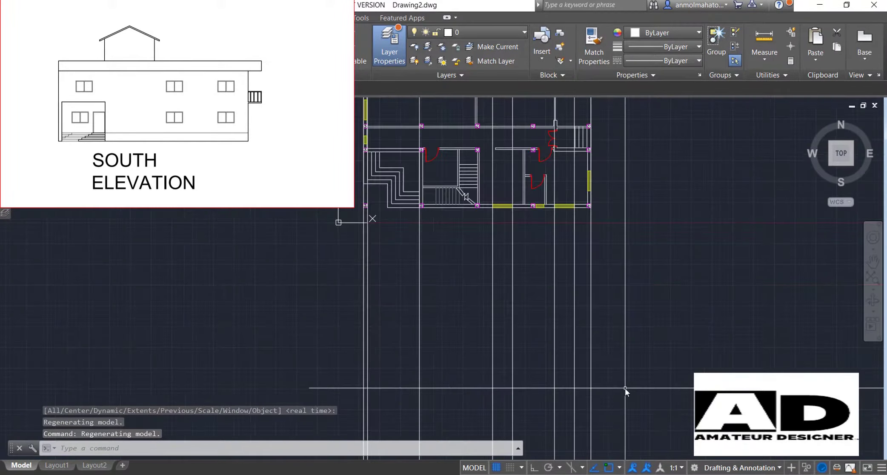
scroll(625, 388, up, 3)
scroll(625, 388, down, 3)
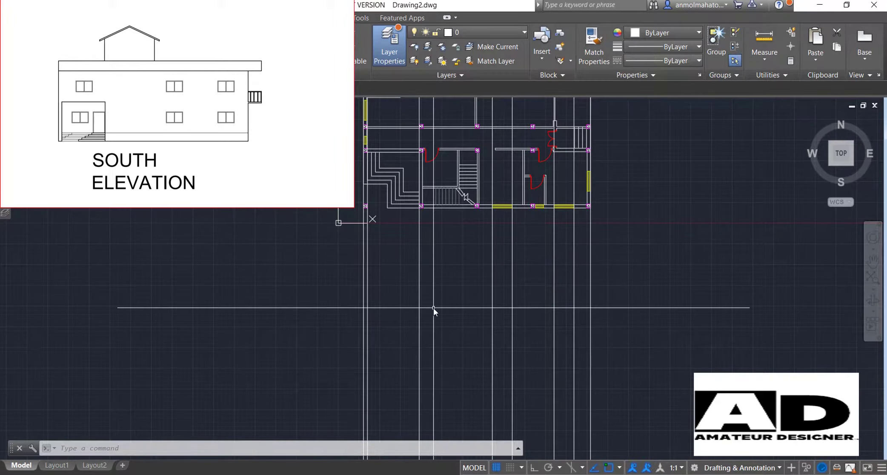
- Draw a horizontal ground line between the construction lines below the plan
text(l)
key(Return)
scroll(431, 322, down, 3)
scroll(424, 383, up, 3)
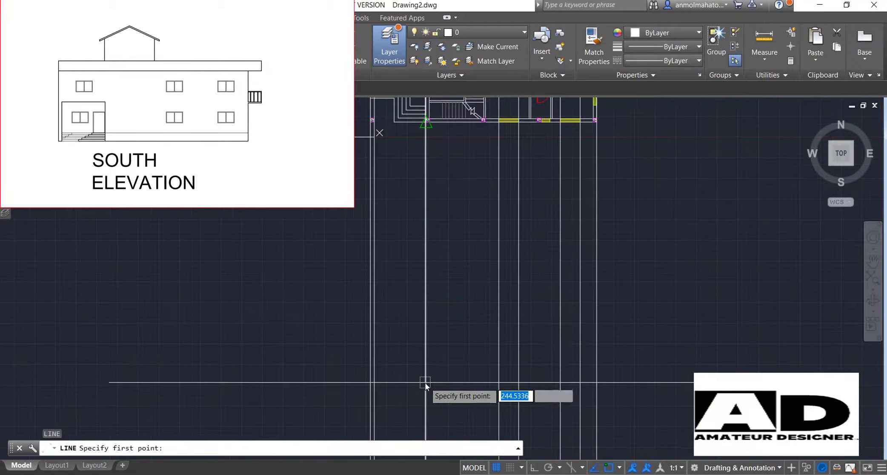
click(370, 377)
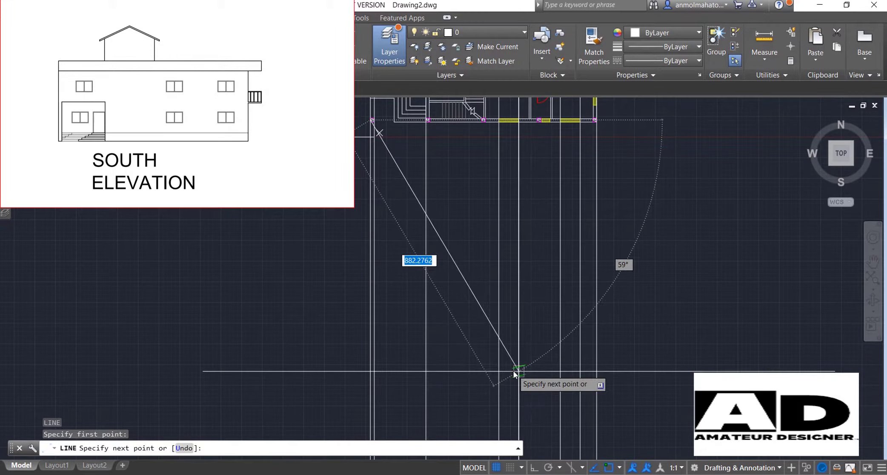
key(Escape)
click(491, 31)
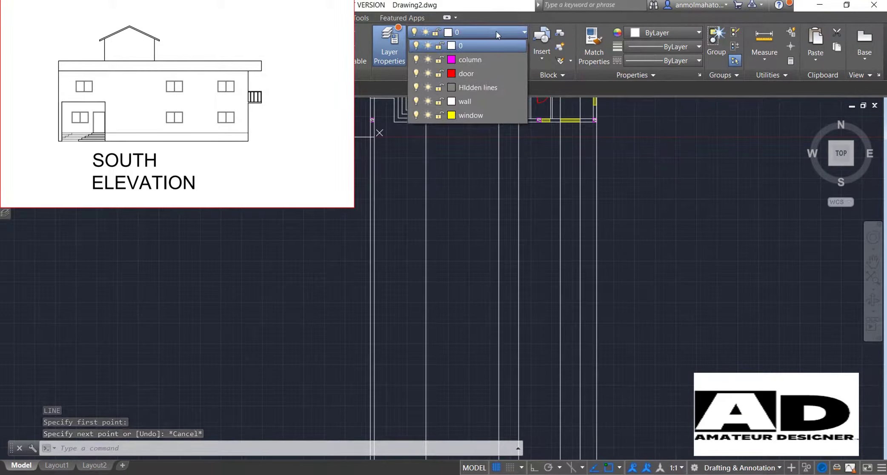
text(l)
key(Return)
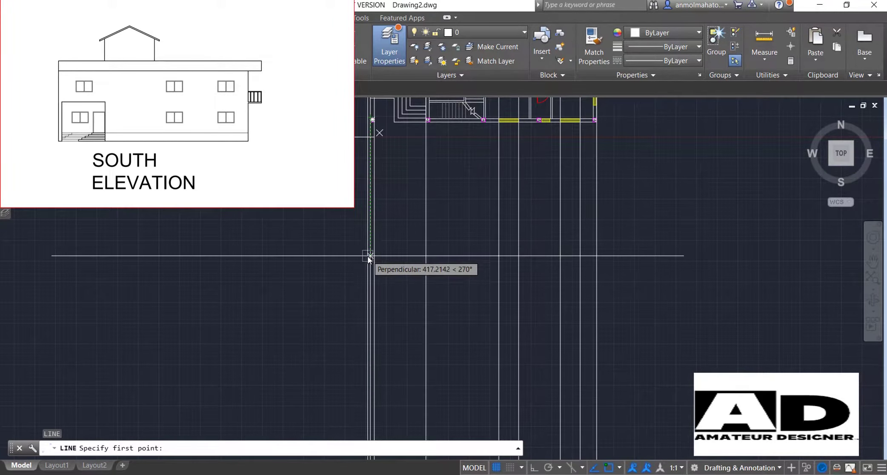
click(367, 334)
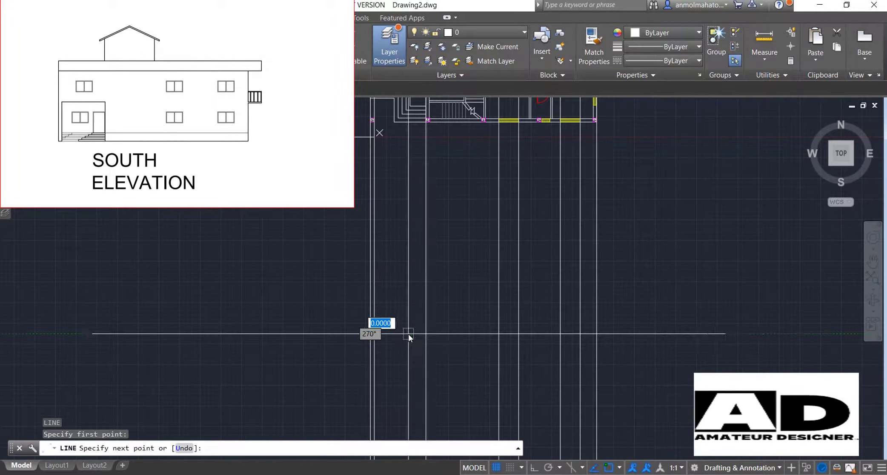
click(596, 335)
key(Escape)
- Set drawing units to Architectural length with 0'-0" precision
text(UN)
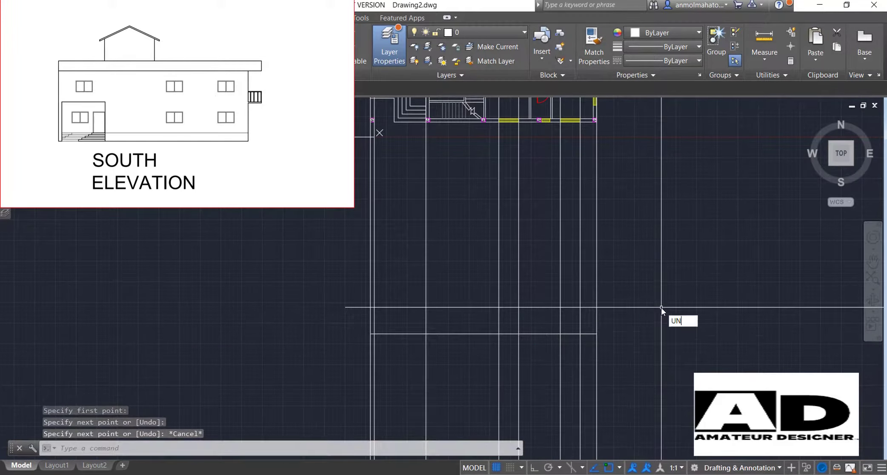
key(Return)
click(423, 162)
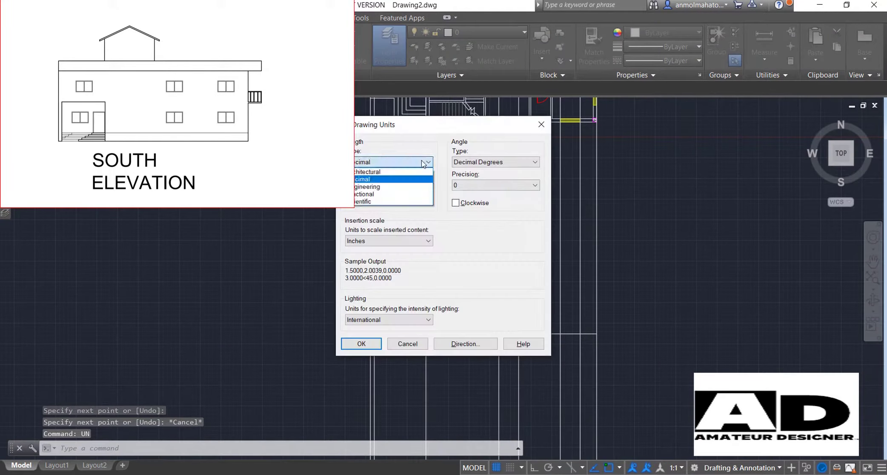
click(393, 172)
click(426, 185)
click(383, 194)
click(362, 340)
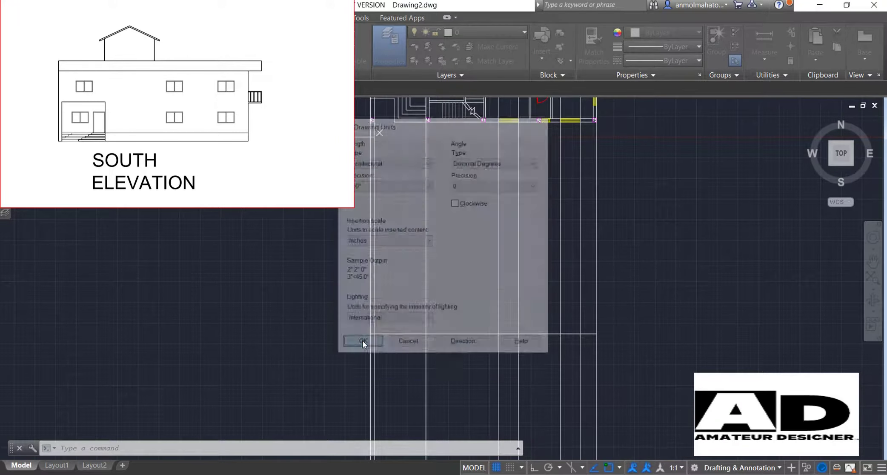
- Offset the ground line 2'6" upward to form the plinth line
text(o)
key(Return)
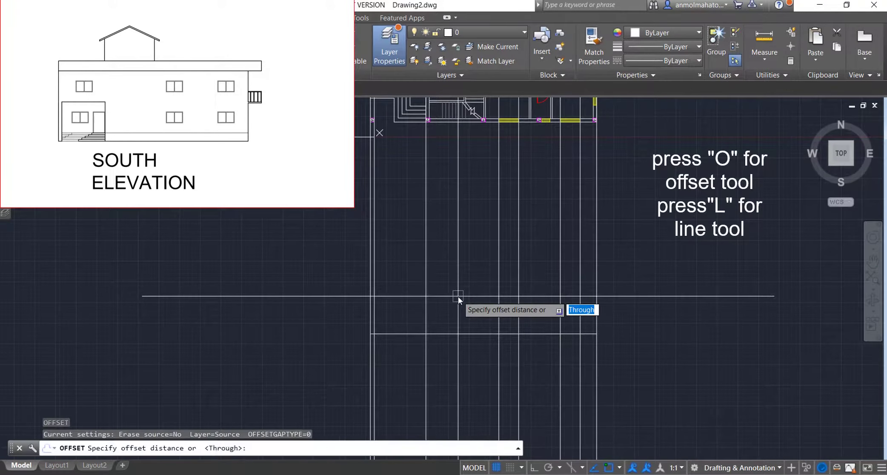
text(2')
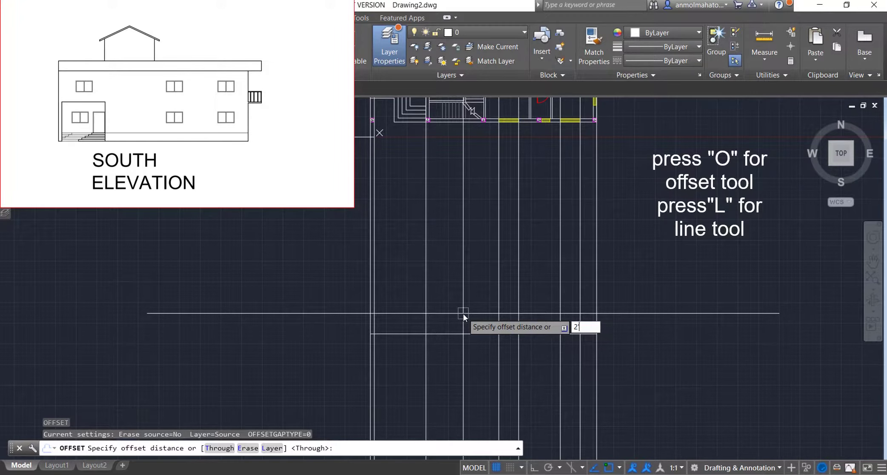
text(6")
key(Return)
click(461, 333)
click(464, 281)
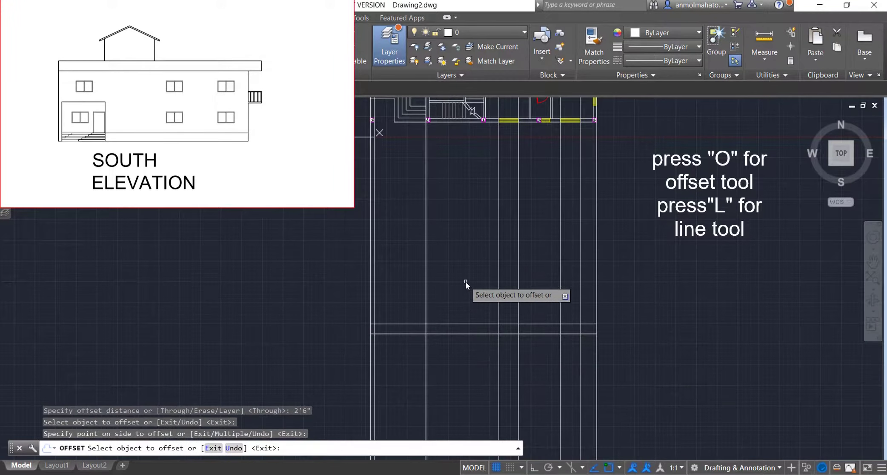
scroll(491, 298, down, 2)
scroll(541, 279, up, 2)
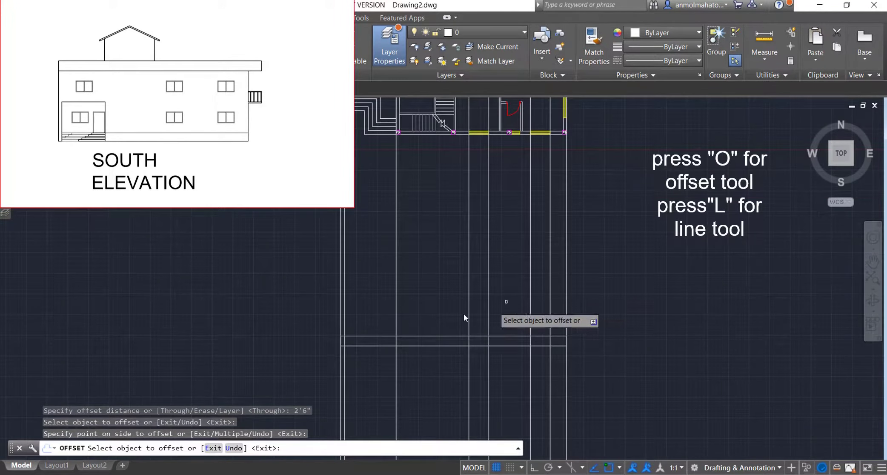
scroll(406, 326, up, 2)
- Offset the plinth line 9'4" upward for the next level line
click(440, 342)
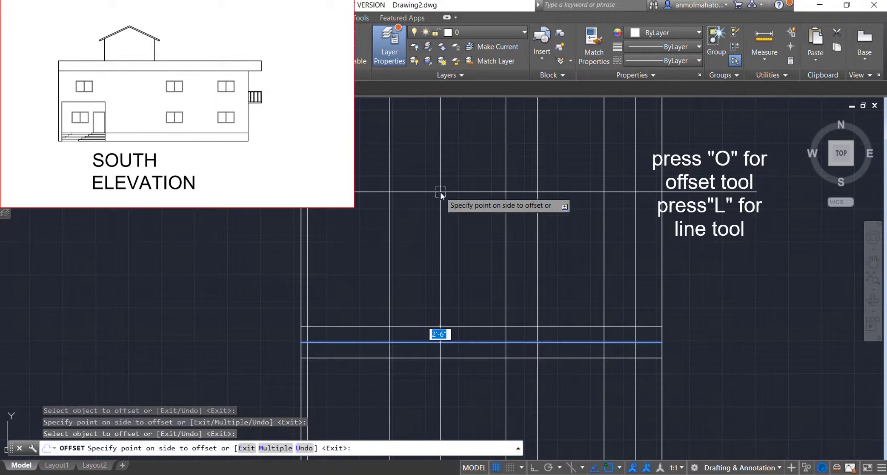
text(9'4")
key(Return)
scroll(438, 291, up, 4)
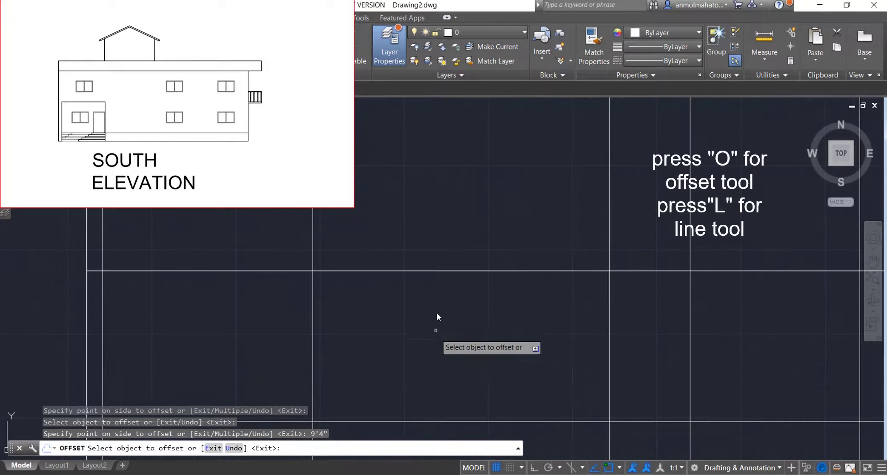
- Stack two more level lines, each offset 3' above the previous one
click(468, 270)
scroll(469, 270, down, 3)
text(3')
key(Return)
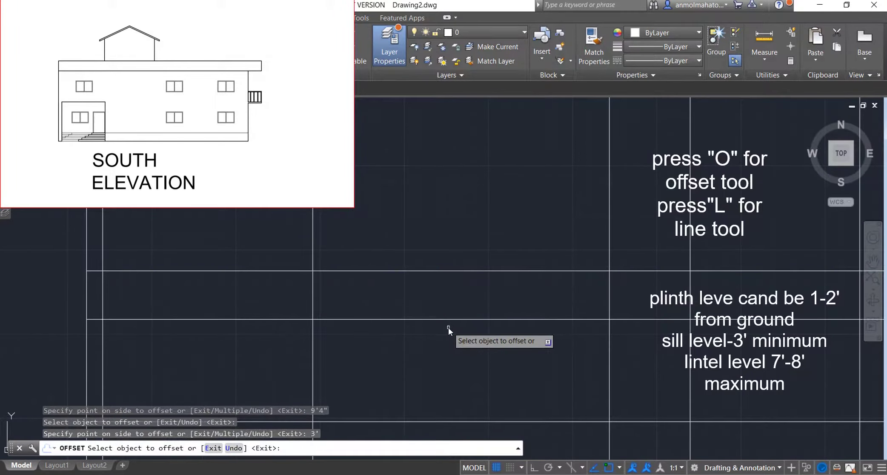
scroll(448, 326, up, 3)
click(458, 364)
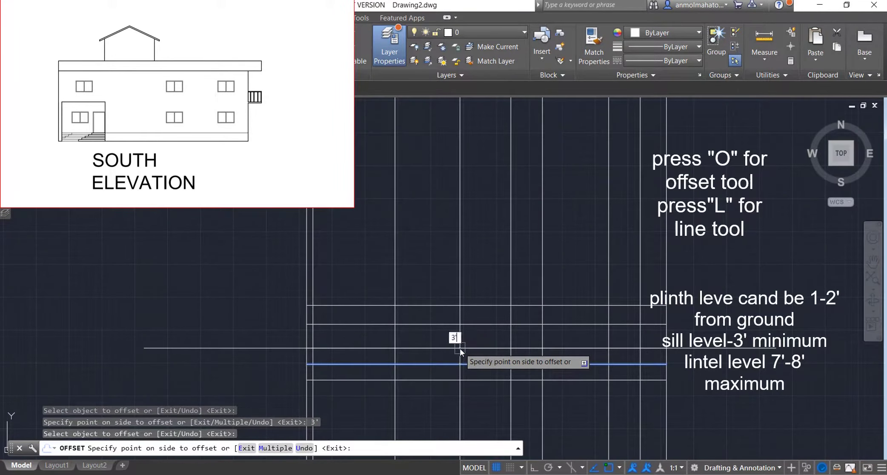
text(3')
key(Return)
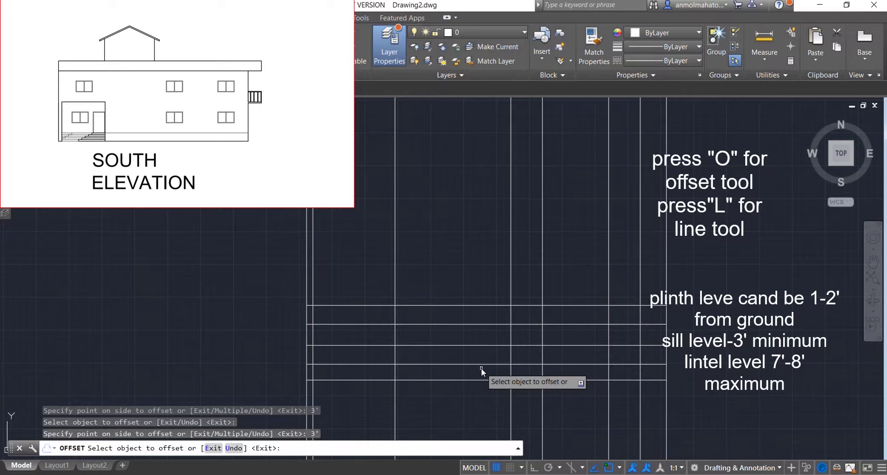
scroll(500, 336, down, 5)
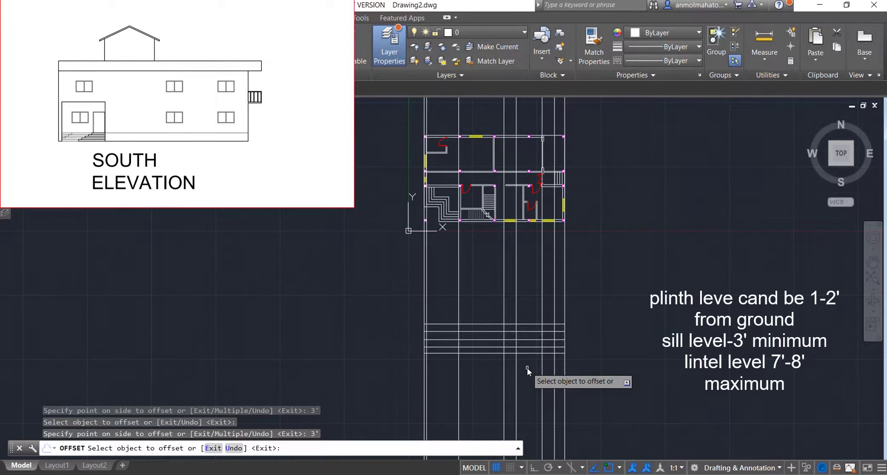
scroll(542, 357, up, 4)
- End the offset and erase a stray short line at the level lines' right end
key(Escape)
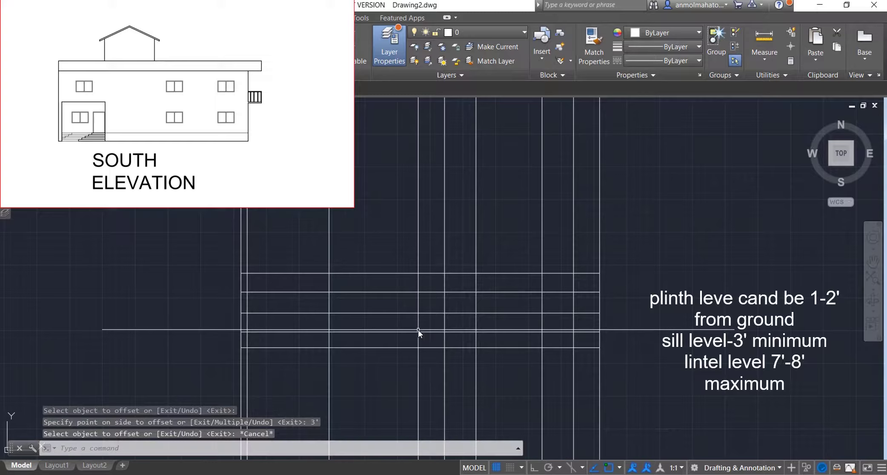
scroll(574, 305, down, 4)
scroll(574, 305, up, 3)
scroll(573, 304, up, 1)
scroll(571, 303, down, 1)
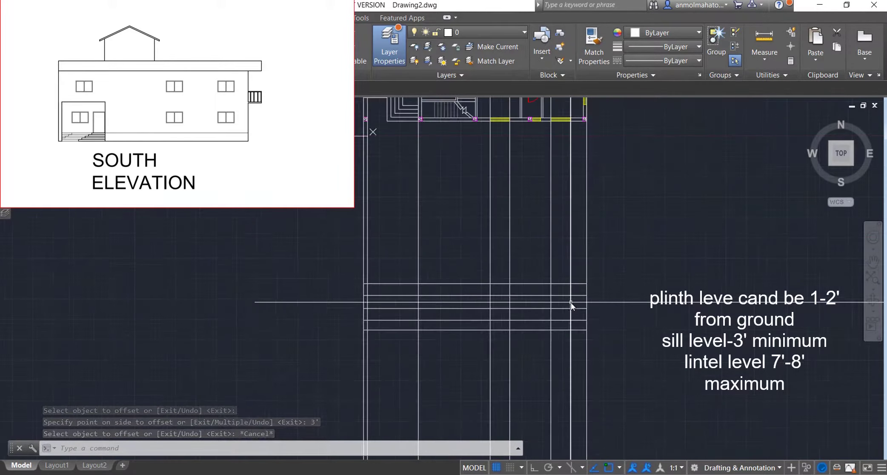
scroll(570, 303, up, 2)
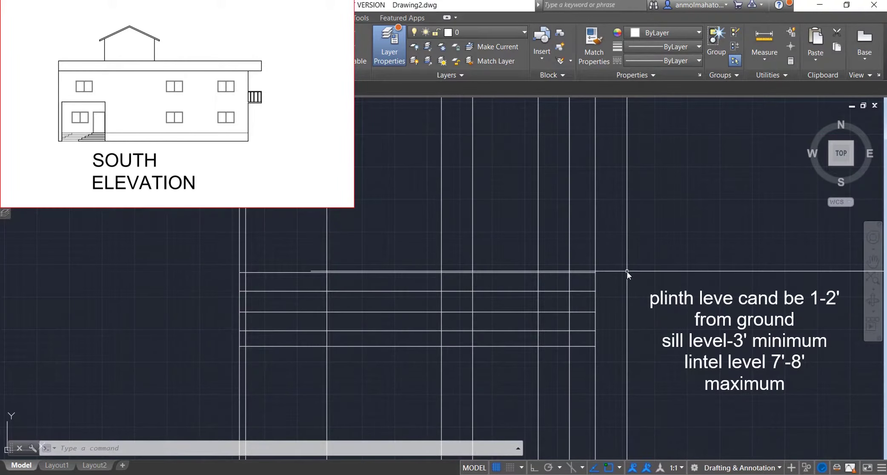
text(l)
key(Return)
click(596, 272)
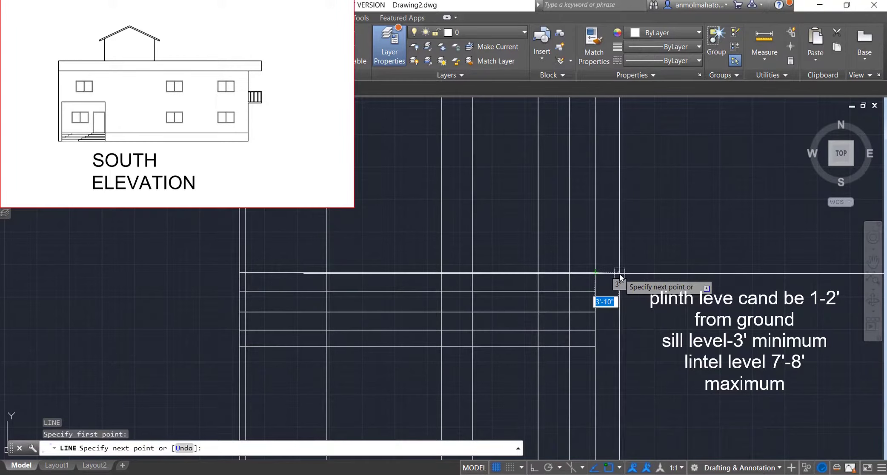
text(')
key(Return)
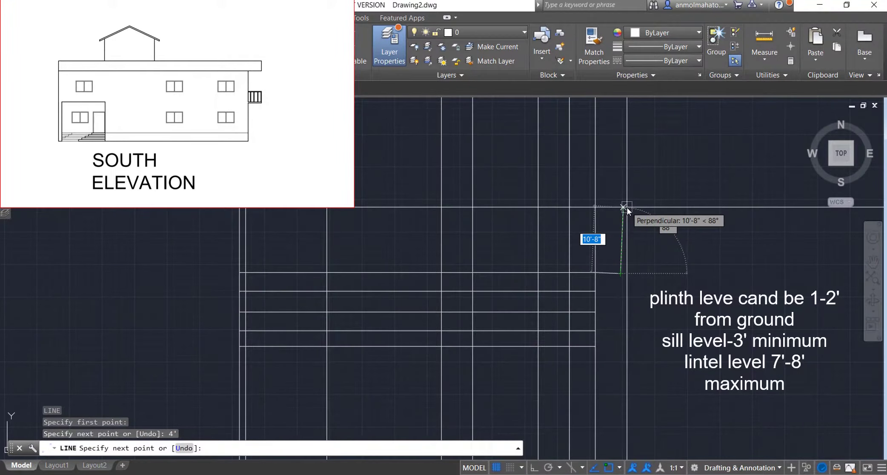
key(Escape)
scroll(609, 265, up, 2)
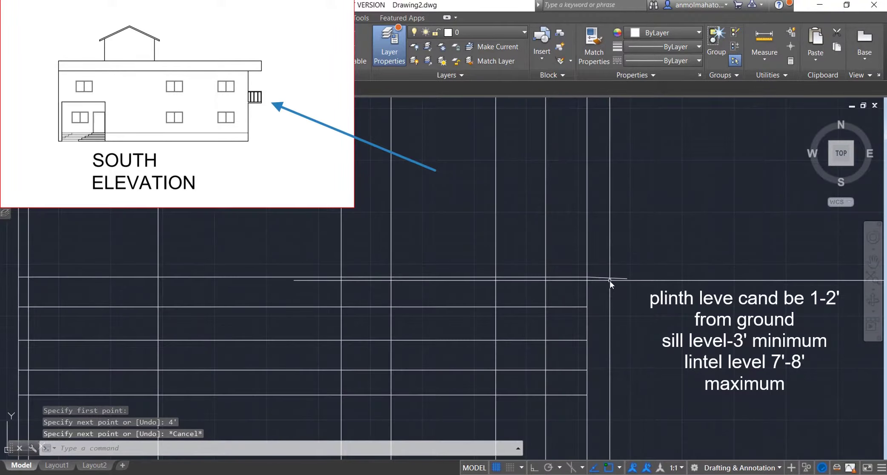
click(610, 278)
key(Delete)
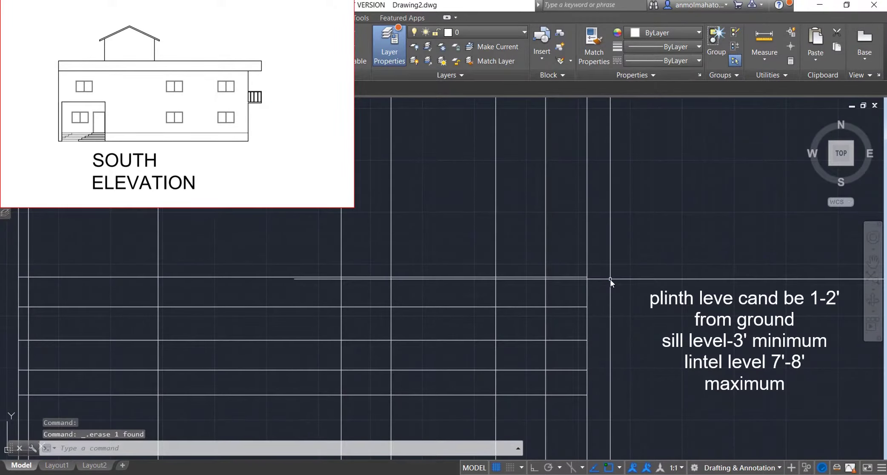
- Draw a closed 4' by 3' box at the right end of the level lines
text(l)
key(Return)
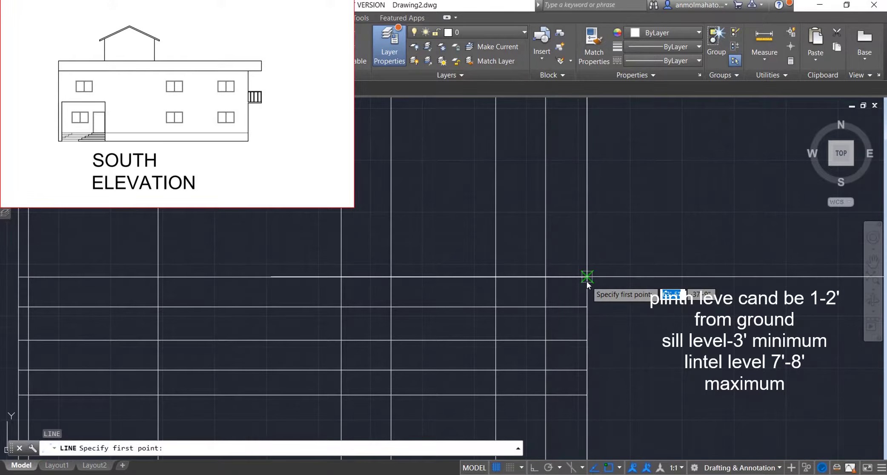
click(586, 277)
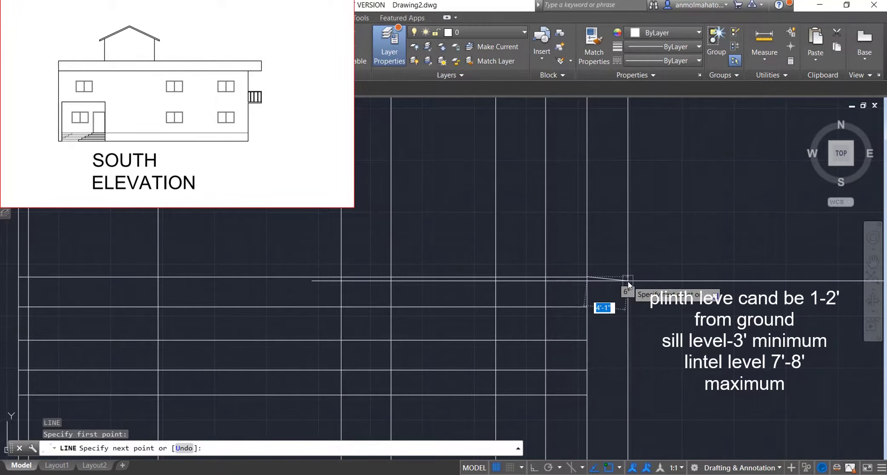
text(4')
key(Return)
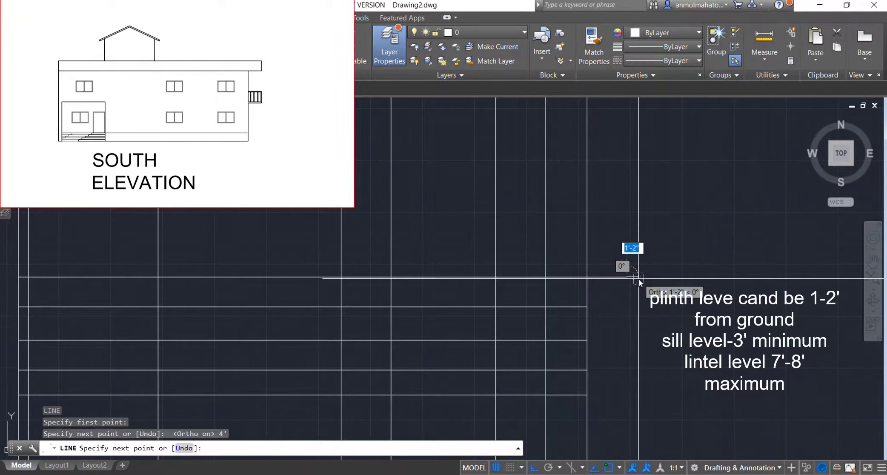
text(3')
key(Return)
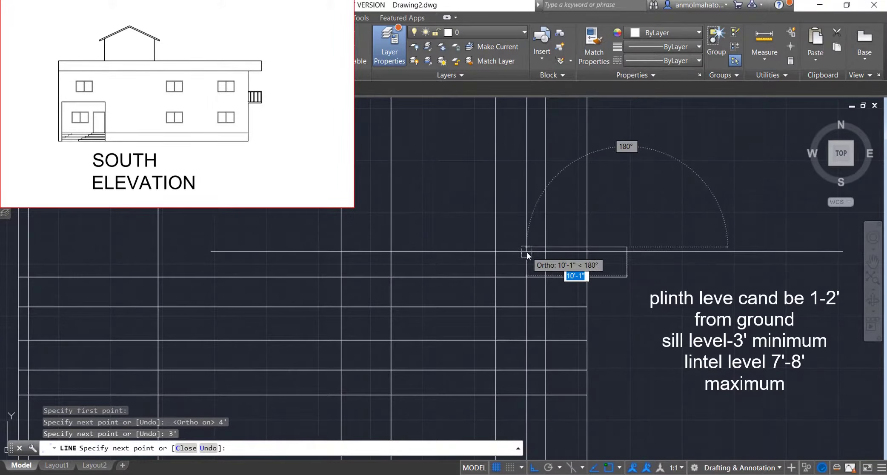
text(4)
click(586, 252)
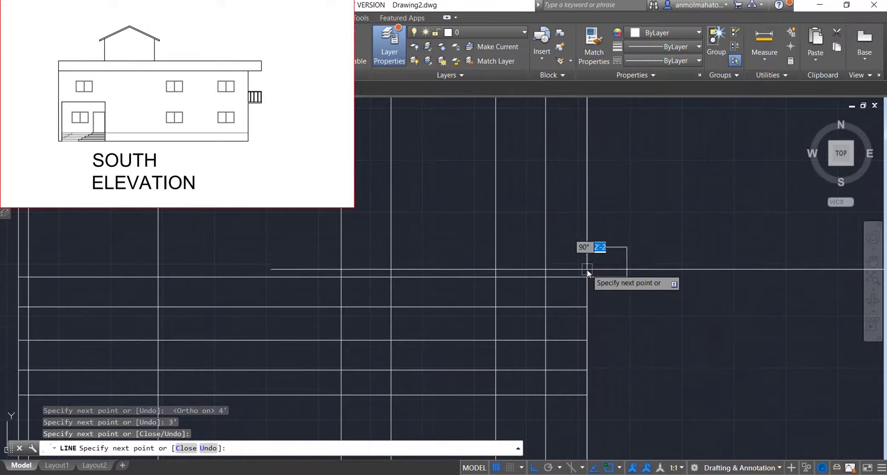
click(587, 275)
key(Escape)
scroll(601, 275, down, 2)
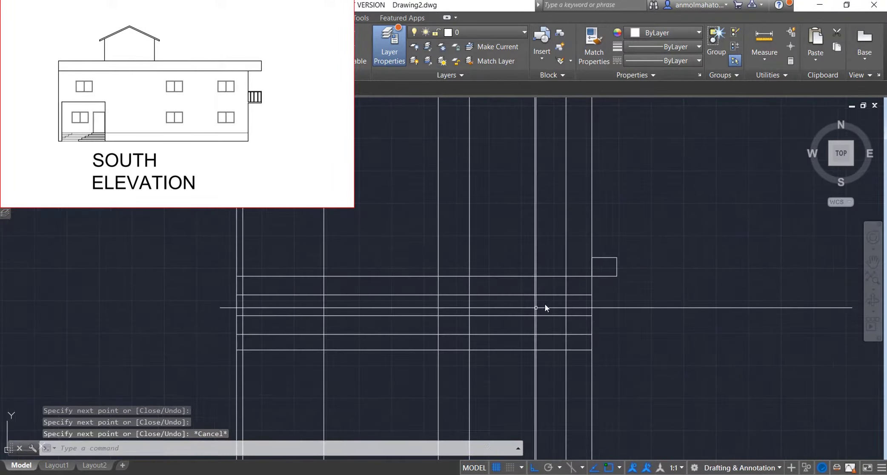
- Draw two window rectangles between the grid lines, one on the right and one on the left
text(rec)
key(Return)
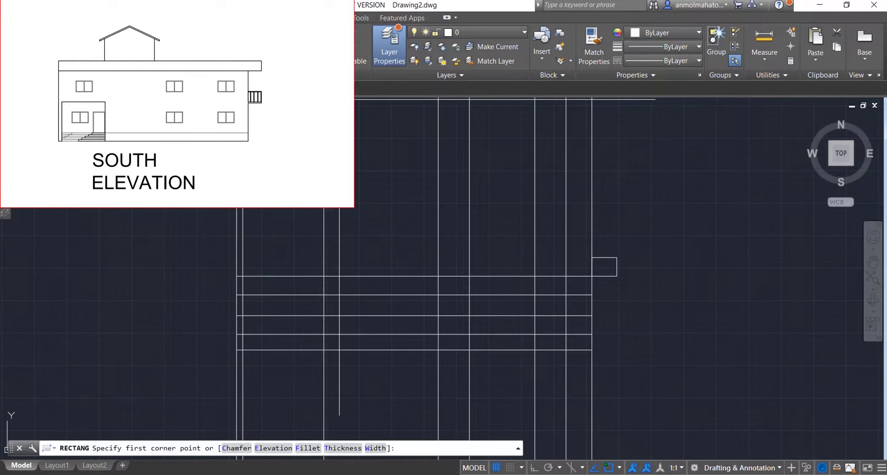
scroll(571, 307, up, 2)
click(513, 289)
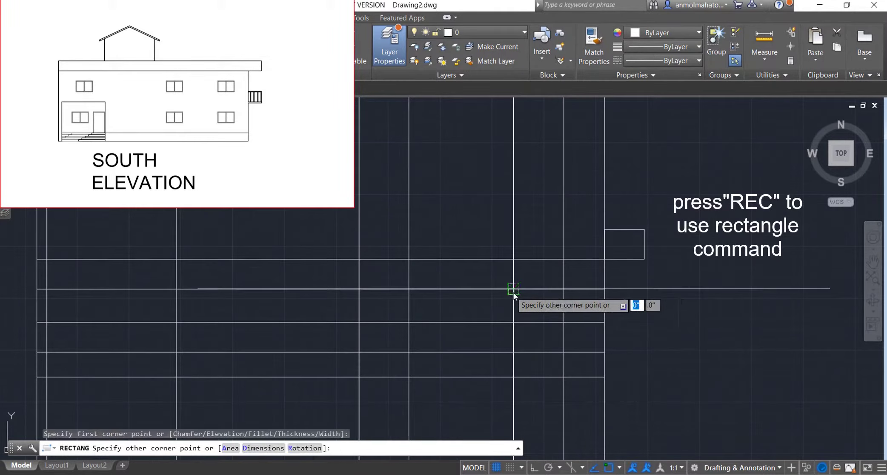
click(563, 323)
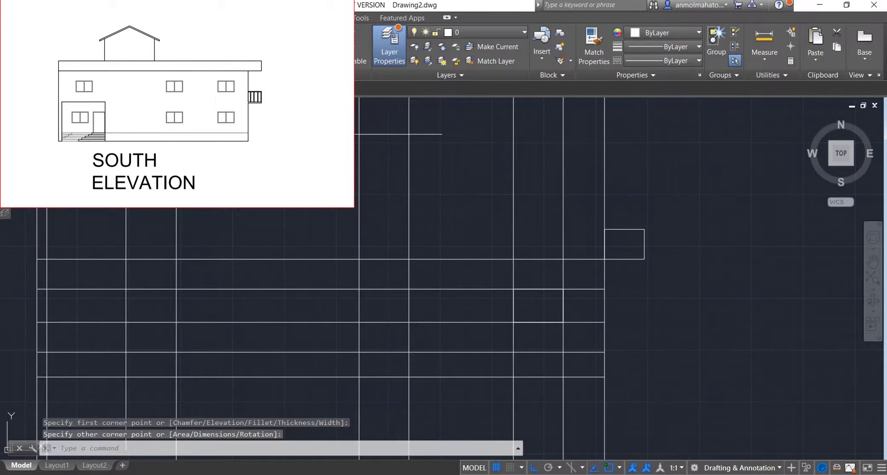
key(Return)
click(362, 291)
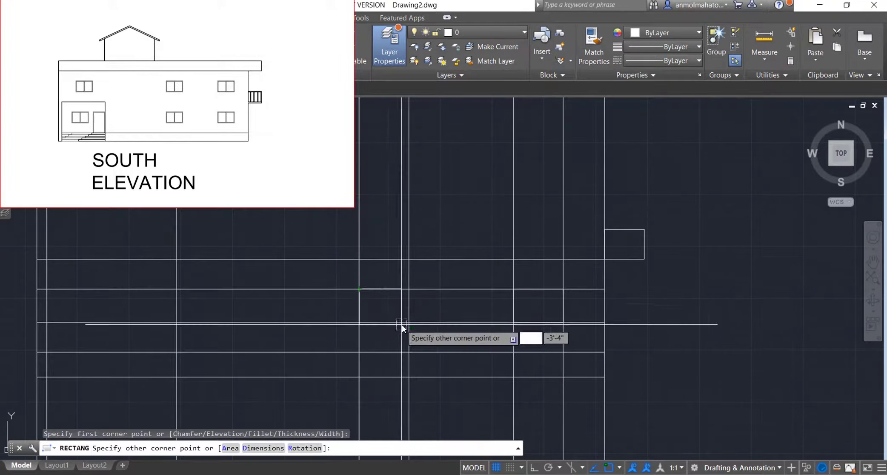
click(410, 323)
scroll(207, 325, down, 2)
scroll(207, 322, down, 4)
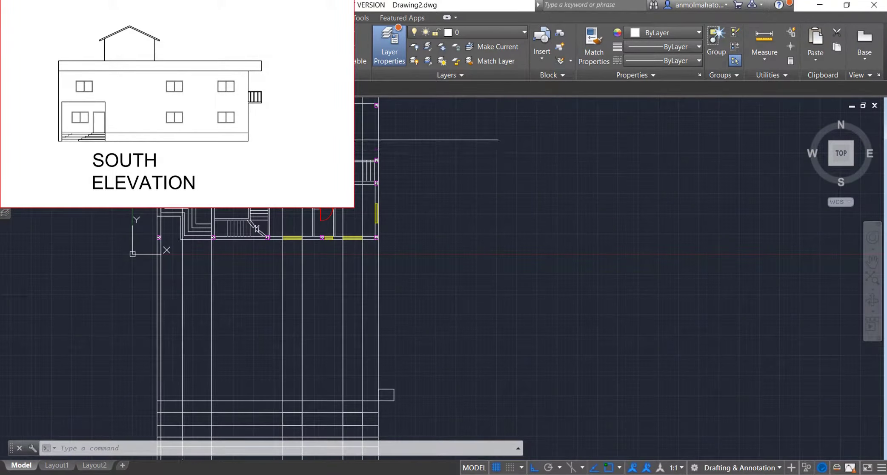
- Copy the bottom-wall window from its left end into the upper-left wall, with Ortho off
scroll(183, 128, down, 2)
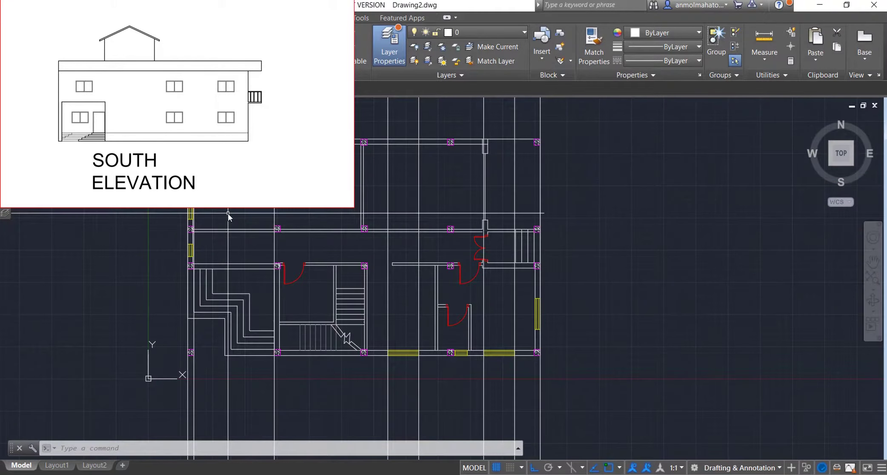
click(407, 354)
text(co)
key(Return)
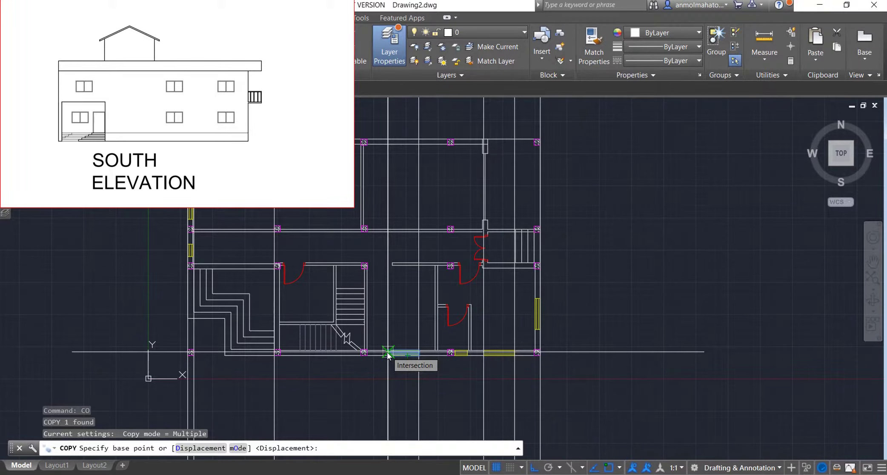
click(388, 353)
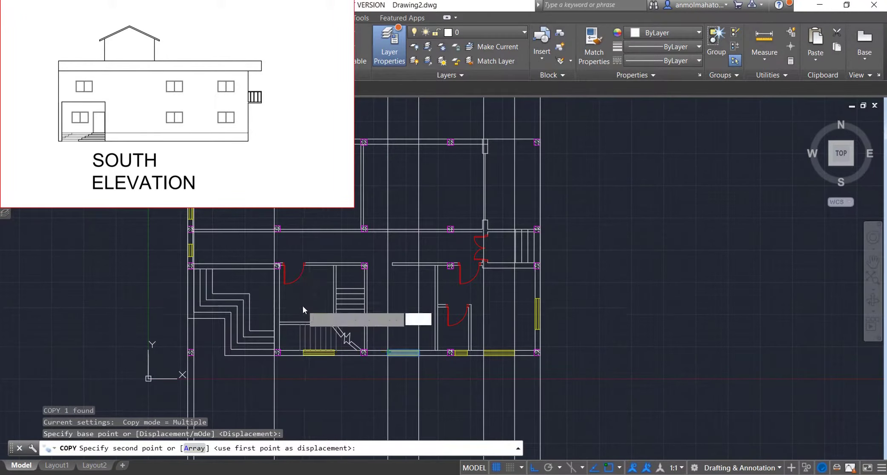
key(F8)
scroll(220, 267, up, 3)
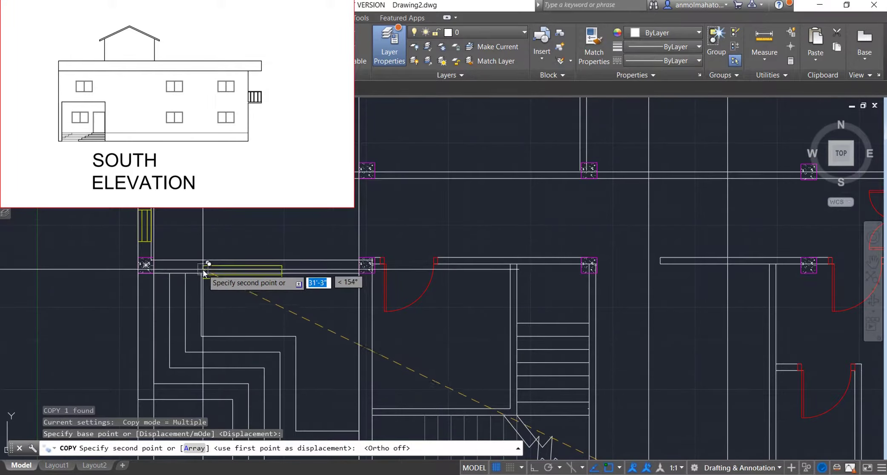
click(202, 258)
key(Escape)
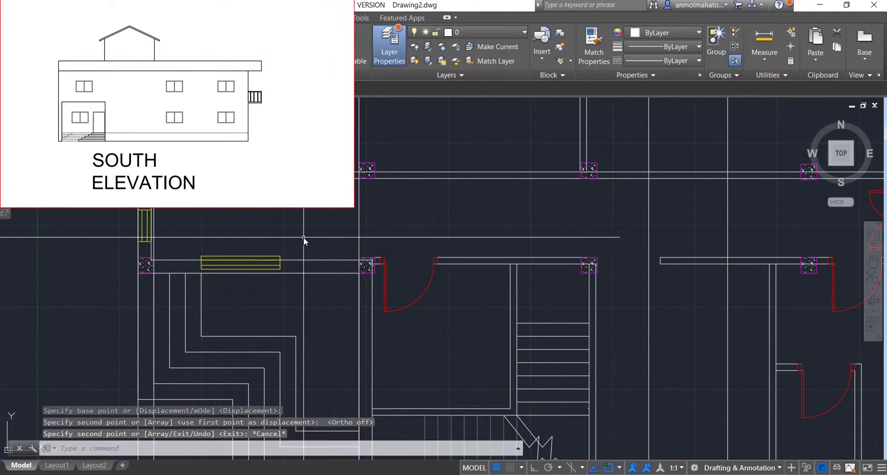
click(278, 256)
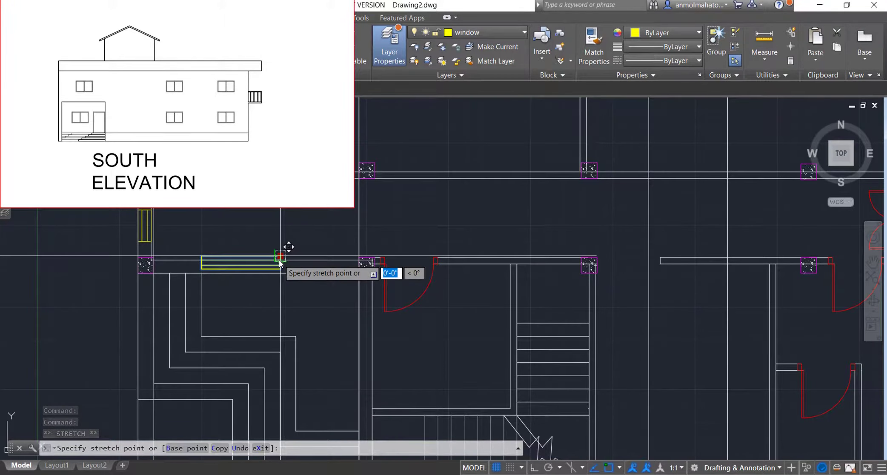
scroll(279, 260, up, 2)
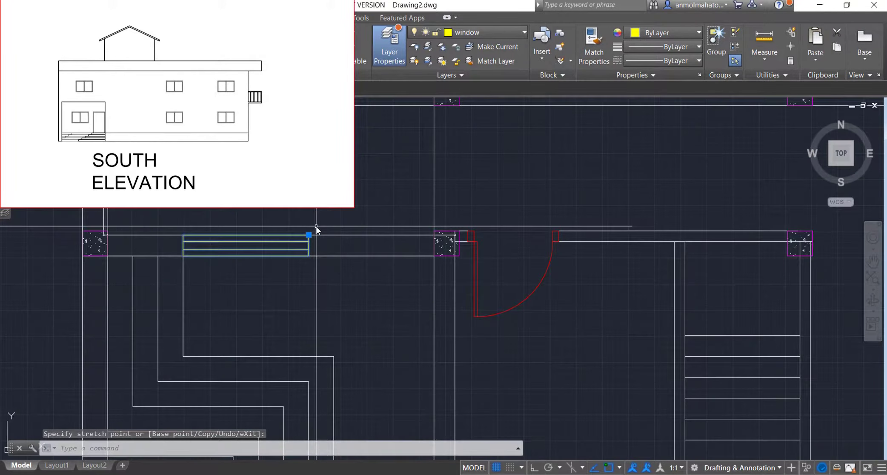
key(Escape)
- Stretch the door by its corner grip, then undo the stretch
scroll(315, 243, down, 4)
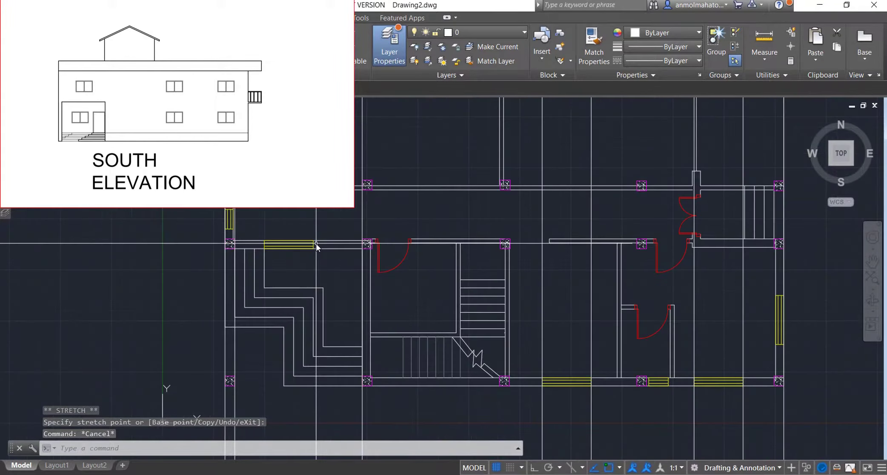
scroll(315, 243, down, 1)
scroll(368, 247, up, 3)
scroll(355, 250, up, 2)
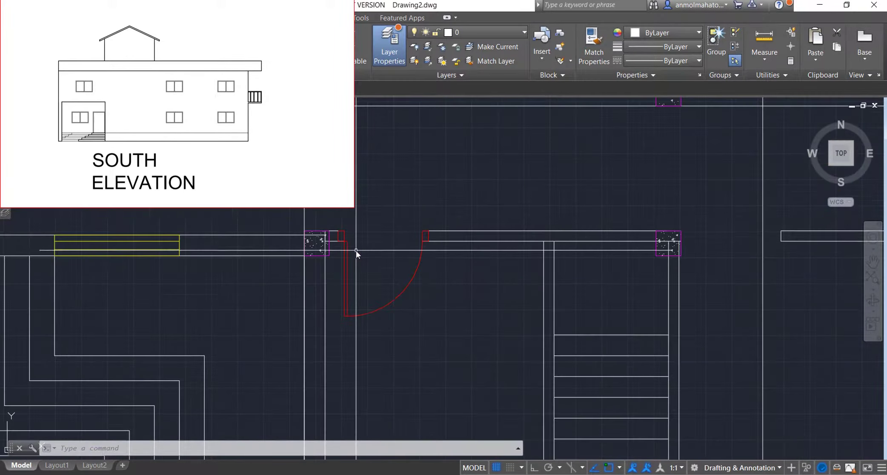
click(345, 253)
click(428, 231)
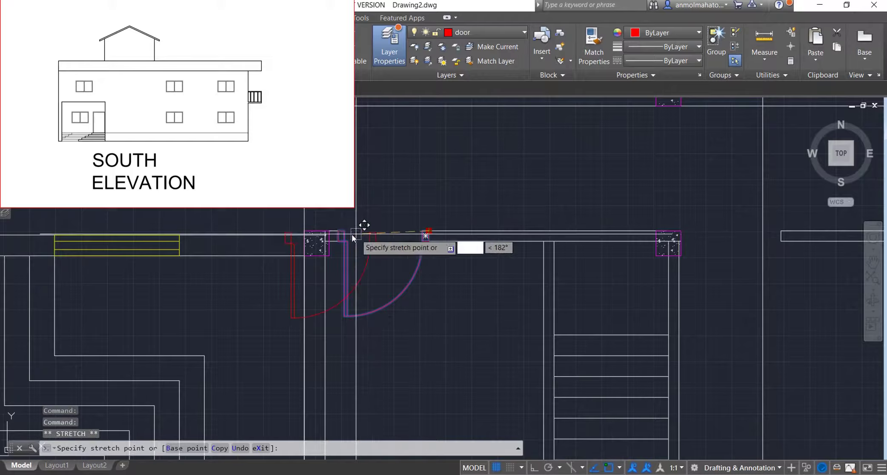
scroll(300, 233, up, 4)
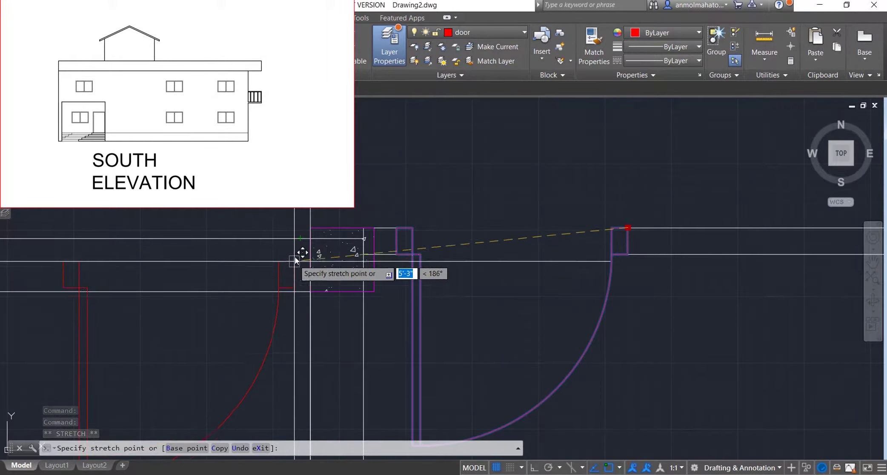
click(308, 239)
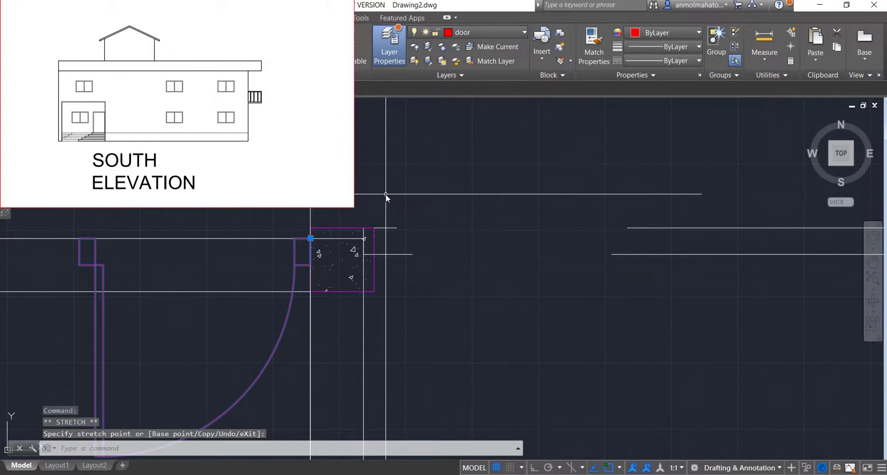
scroll(385, 194, down, 4)
key(ctrl+z)
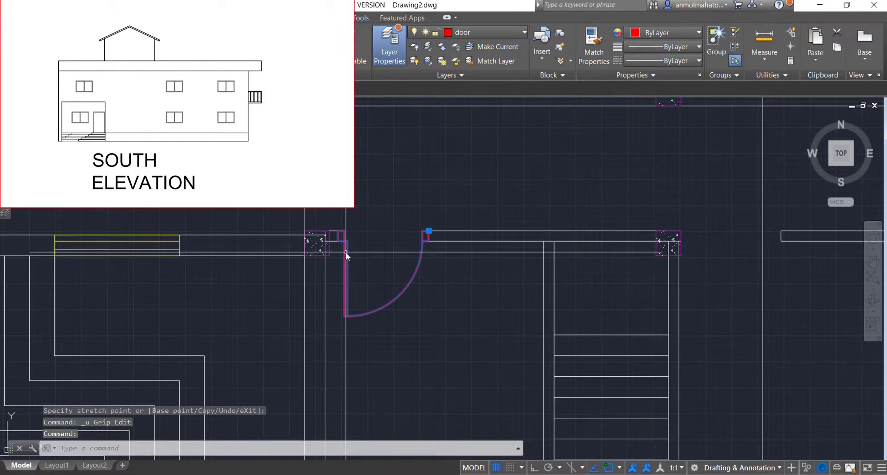
- Copy the door from its top-right corner to the new opening in the plan
text(co)
key(Return)
scroll(334, 248, up, 5)
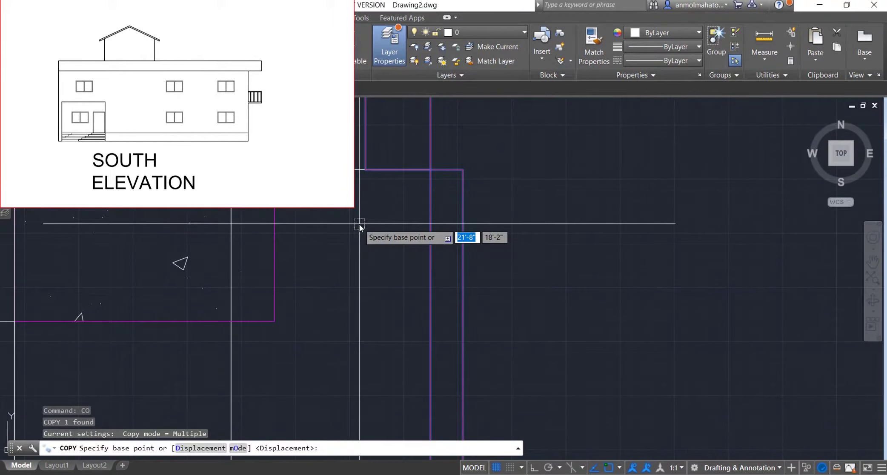
scroll(359, 224, down, 3)
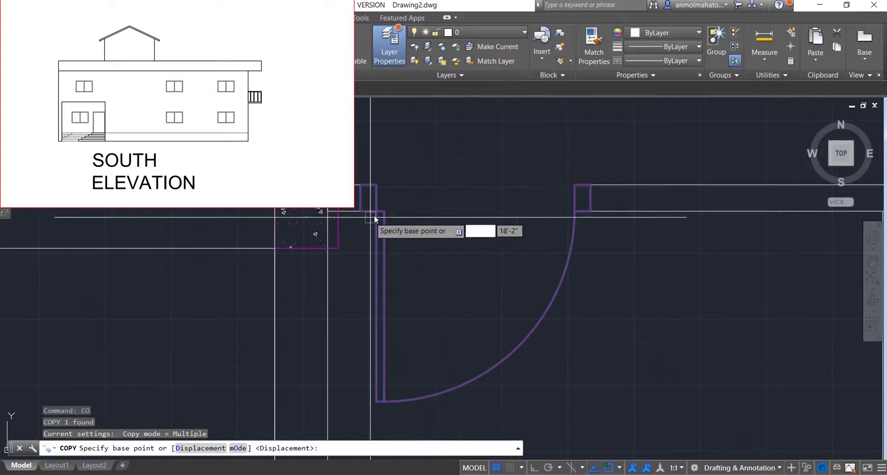
click(590, 185)
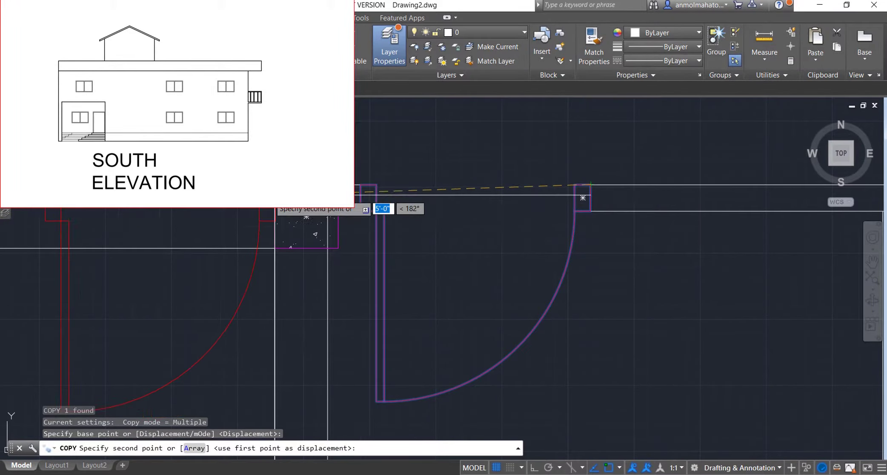
click(359, 205)
key(Escape)
scroll(371, 164, down, 3)
scroll(372, 167, down, 2)
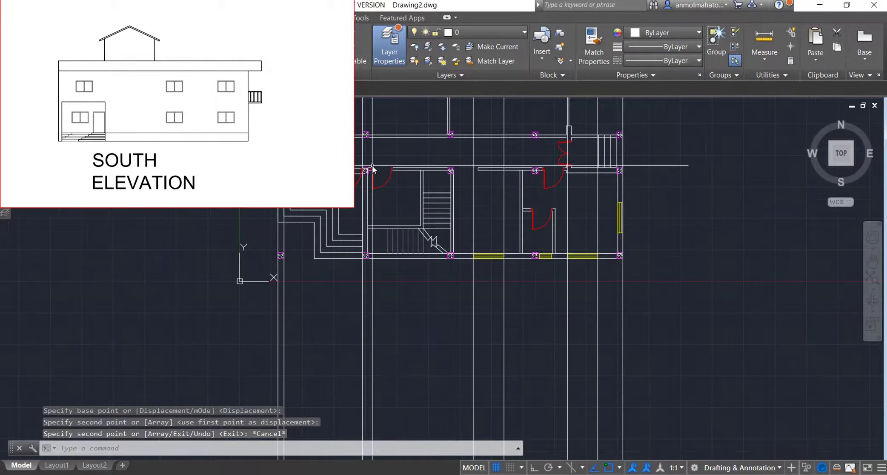
scroll(372, 167, down, 2)
scroll(371, 167, up, 4)
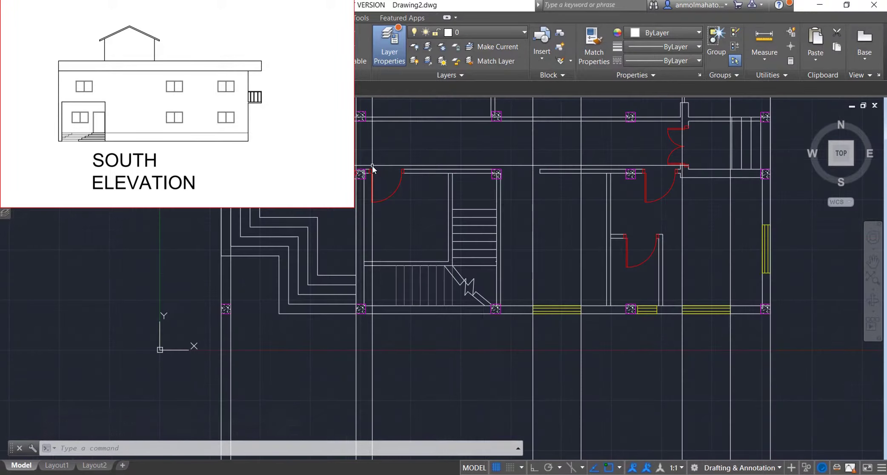
scroll(372, 167, down, 3)
scroll(371, 167, down, 2)
scroll(372, 167, up, 2)
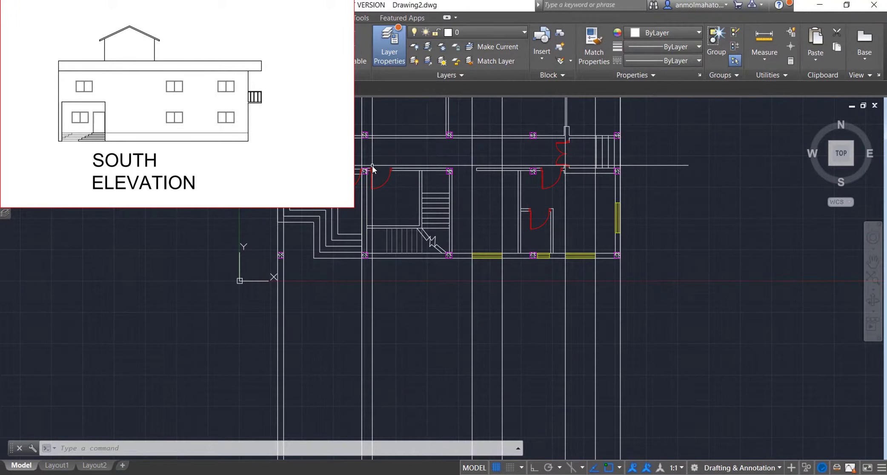
- Drop two vertical construction lines from the door opening edges in the plan's upper wall
text(xl)
key(Return)
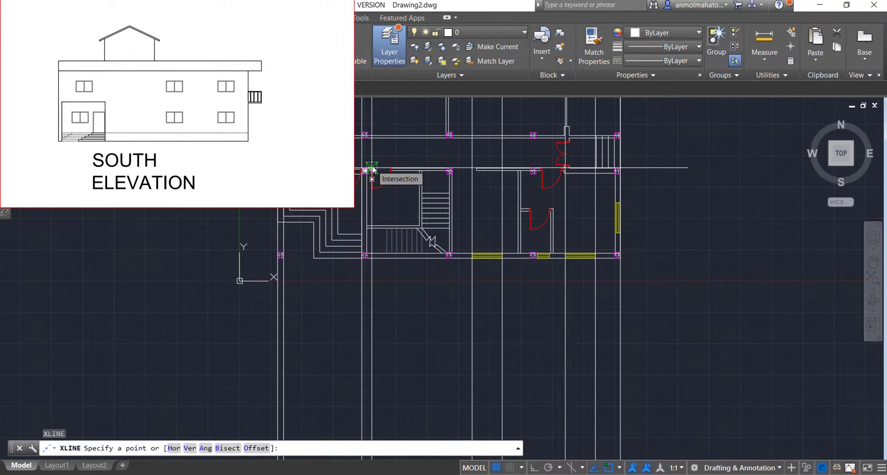
text(V)
key(Return)
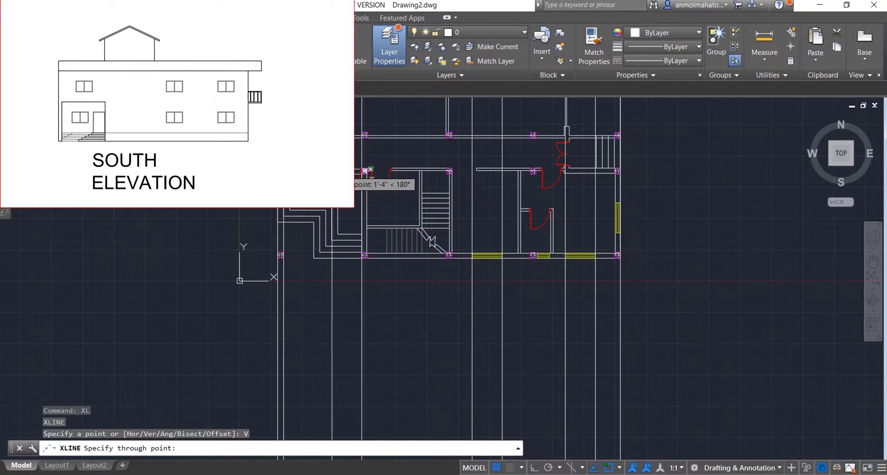
click(369, 170)
click(364, 171)
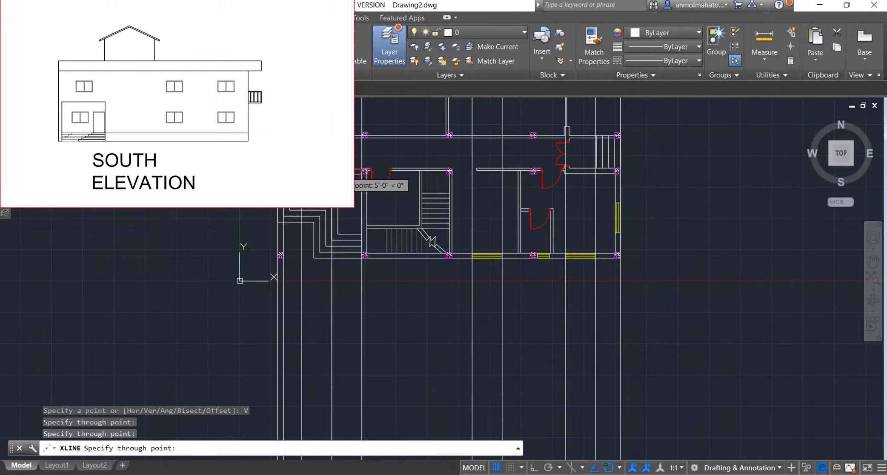
scroll(446, 321, down, 2)
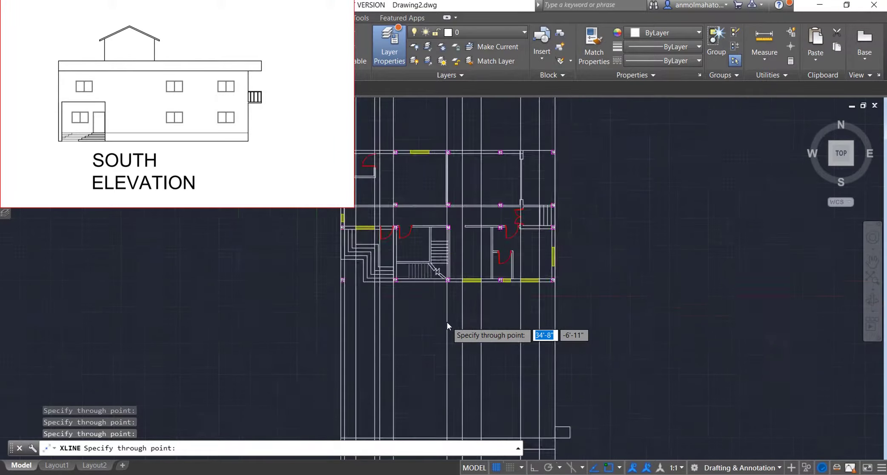
scroll(447, 321, down, 2)
key(Escape)
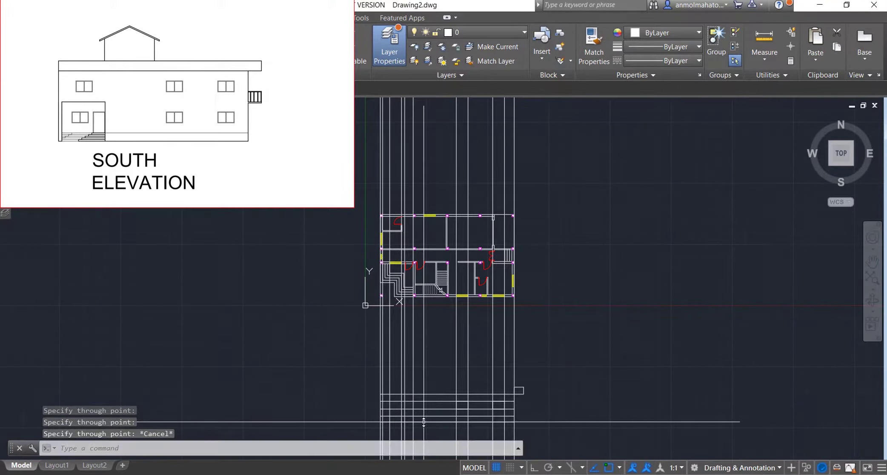
scroll(424, 441, up, 3)
scroll(424, 441, up, 3)
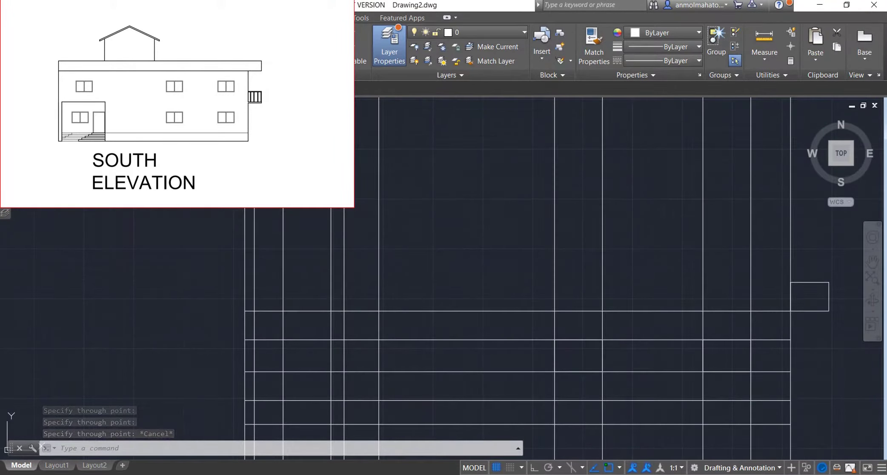
- Draw a window rectangle between the elevation's level lines at a grid intersection
text(rec)
key(Return)
click(285, 343)
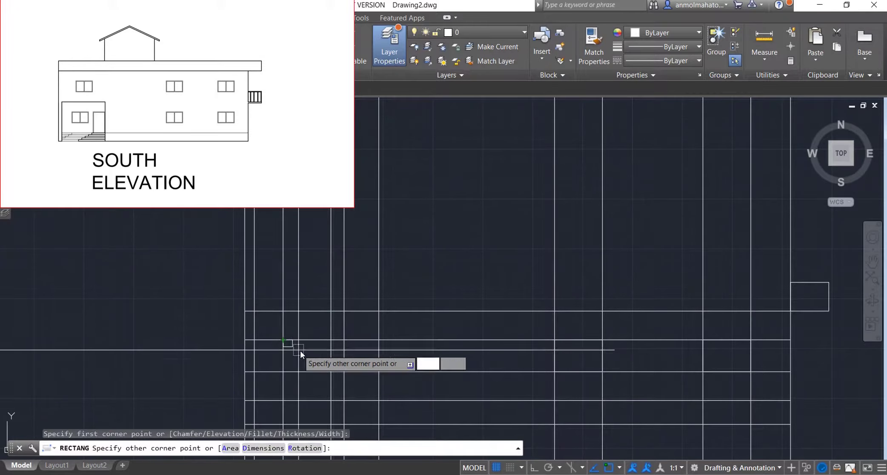
click(330, 371)
- Erase the vertical projection lines, then undo back to restore them
drag(783, 270, 221, 245)
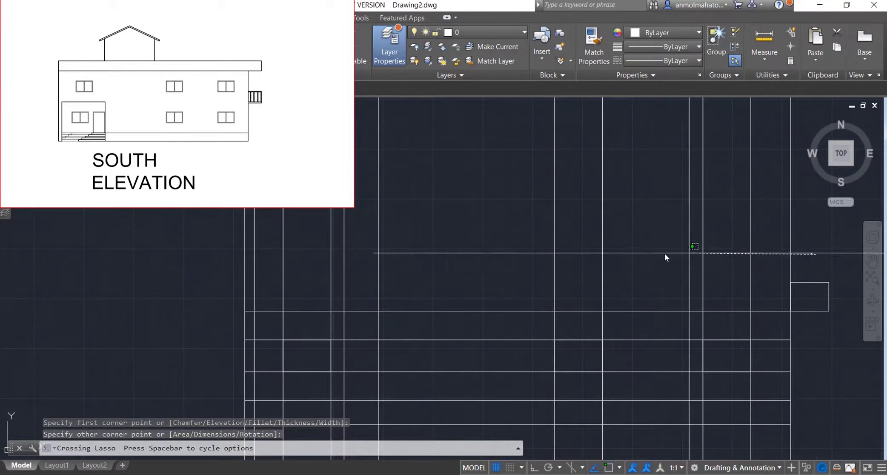
key(Delete)
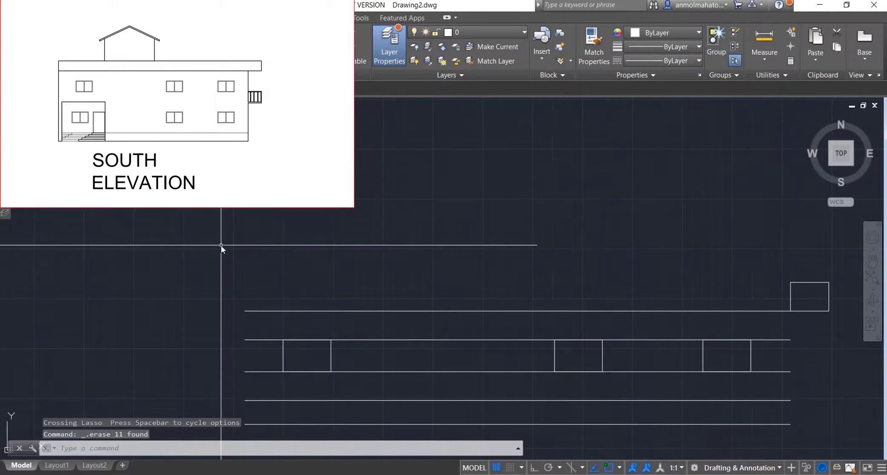
scroll(221, 245, down, 3)
scroll(248, 257, up, 1)
scroll(249, 257, up, 2)
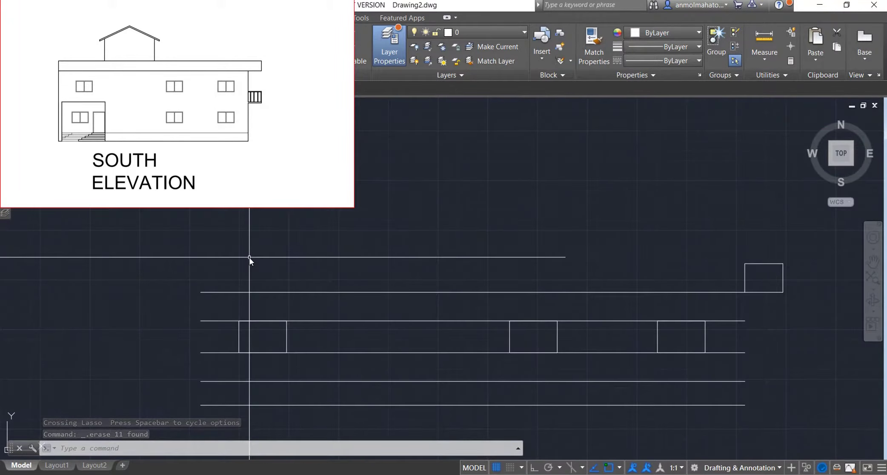
key(ctrl+z)
key(ctrl+z)
scroll(348, 312, down, 1)
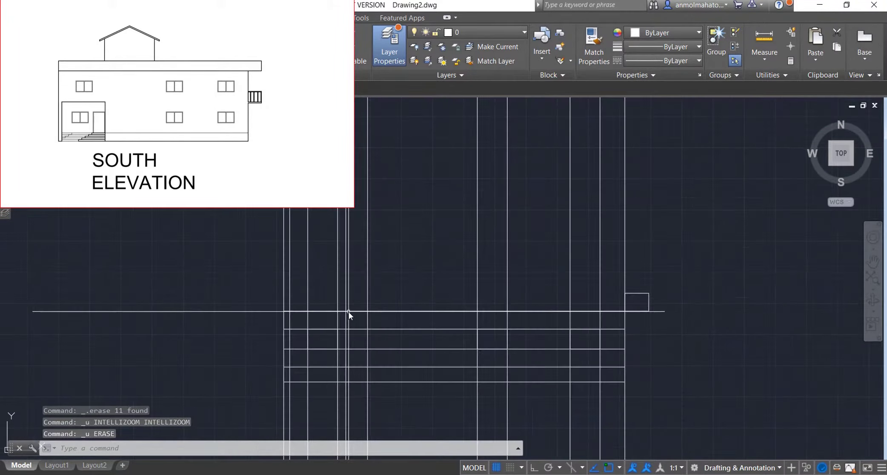
scroll(348, 313, down, 1)
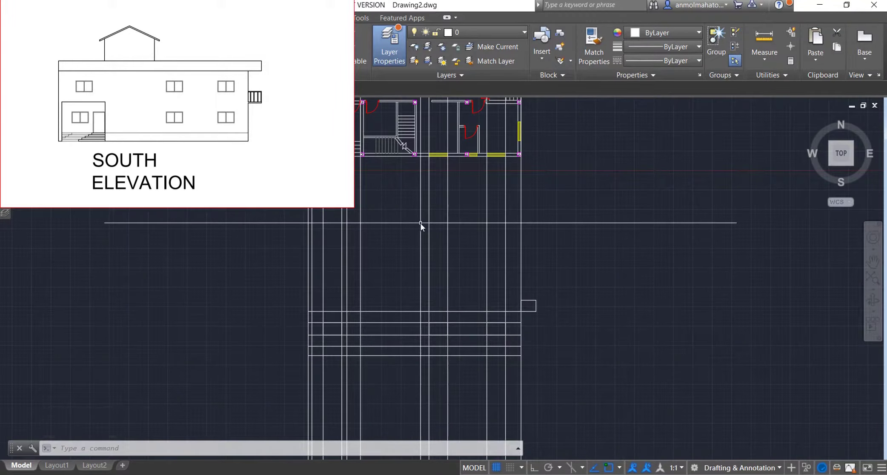
scroll(370, 370, up, 2)
scroll(369, 370, up, 2)
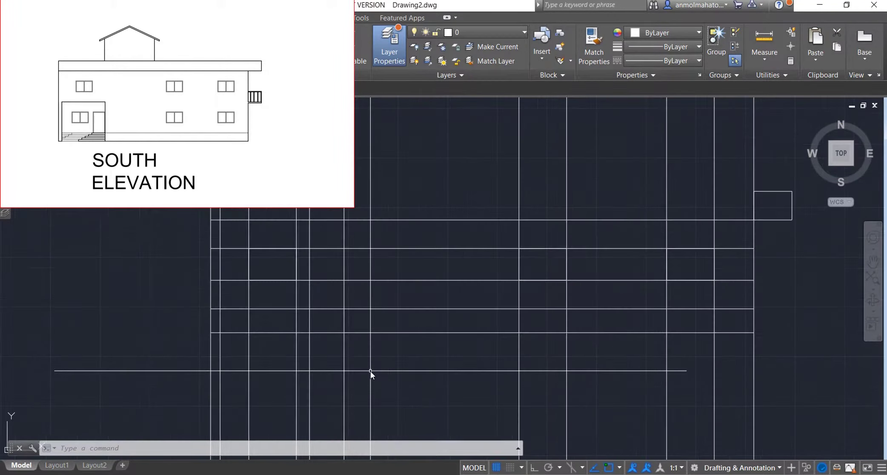
key(ctrl+z)
- Redraw the window rectangle and select the vertical projection lines for erasing
text(rec)
key(Return)
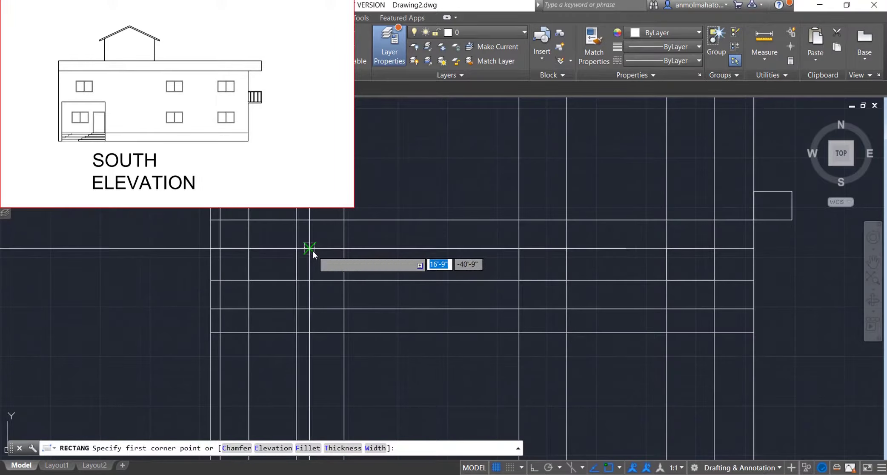
click(310, 249)
click(342, 312)
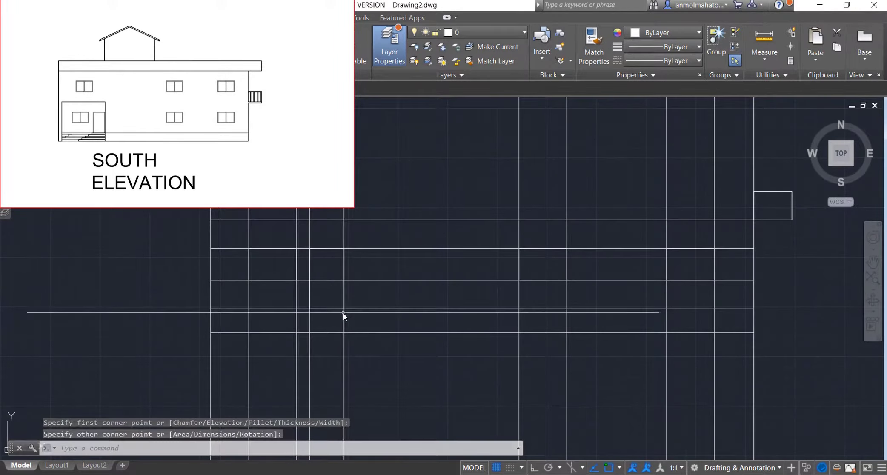
scroll(407, 305, down, 5)
scroll(407, 306, up, 2)
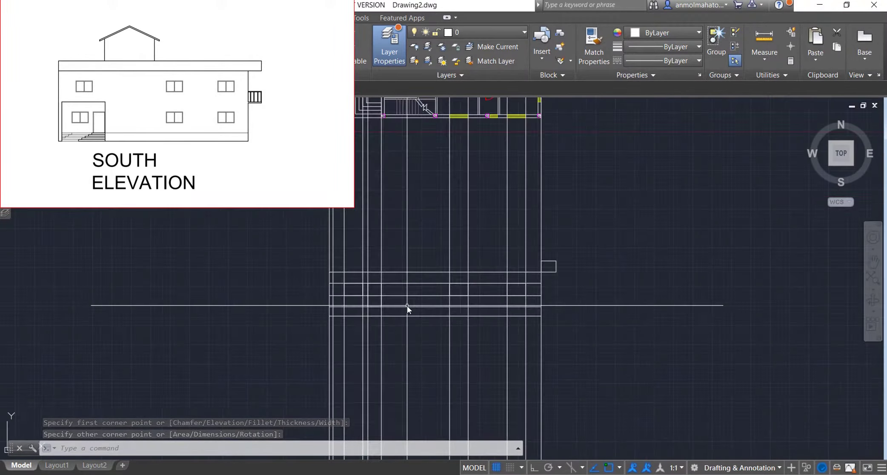
drag(599, 384, 243, 383)
- Erase the selected projection lines and draw the elevation's left vertical end line
key(Delete)
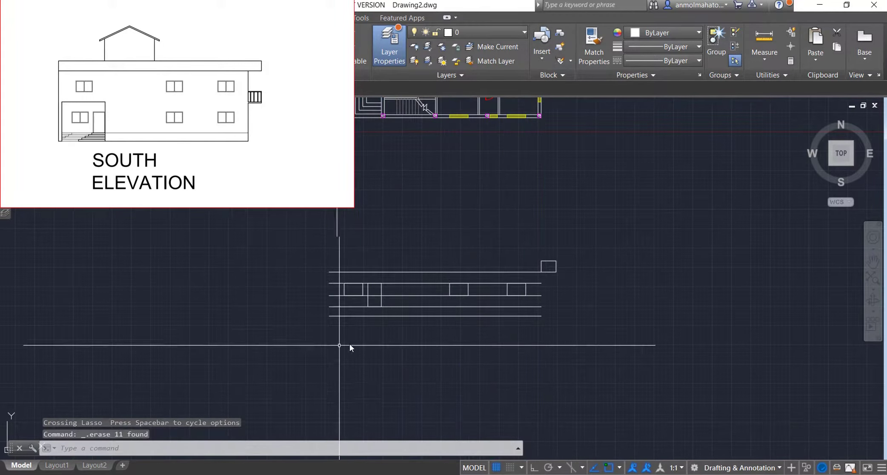
scroll(377, 327, up, 2)
text(l)
key(Return)
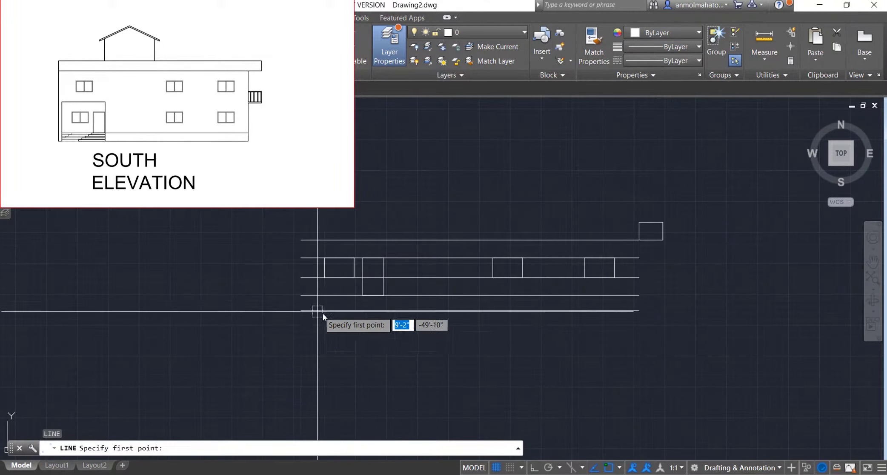
click(301, 310)
click(304, 244)
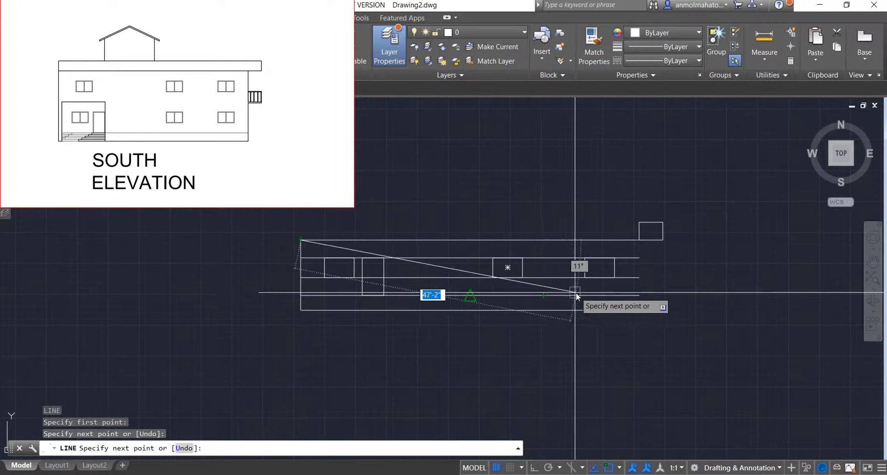
key(Escape)
- Draw the right vertical end line from bottom to top corner
key(Return)
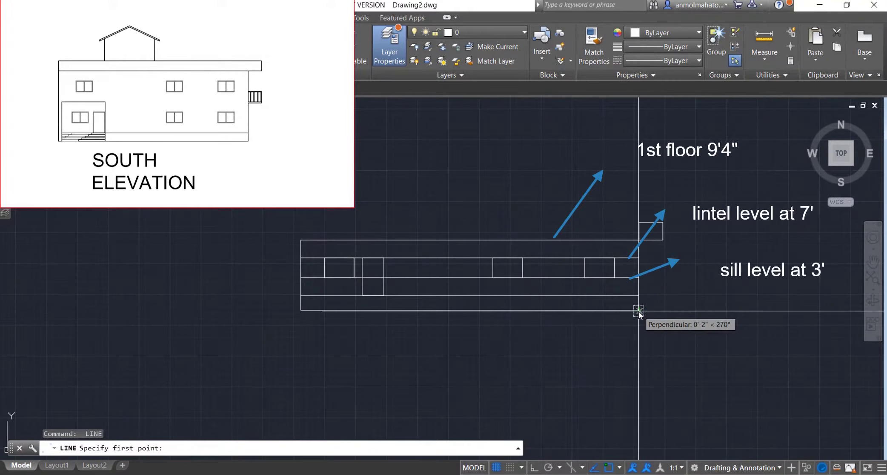
click(639, 310)
click(638, 240)
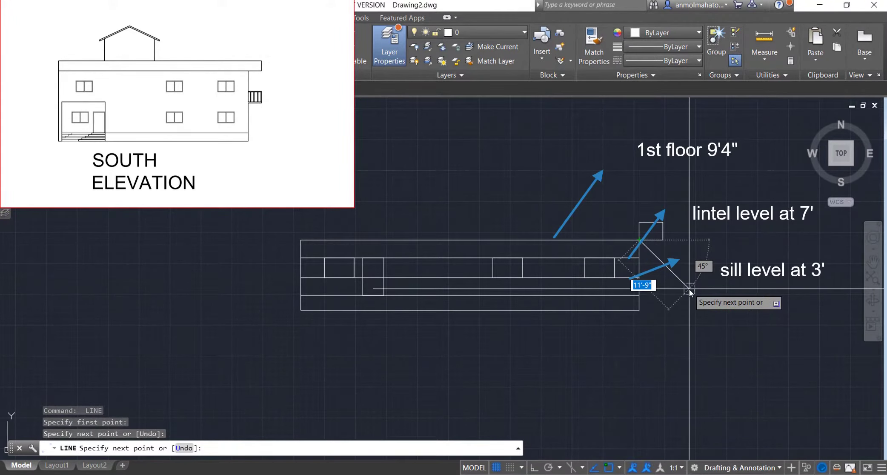
key(Escape)
scroll(438, 292, down, 5)
scroll(435, 292, up, 1)
scroll(435, 292, up, 3)
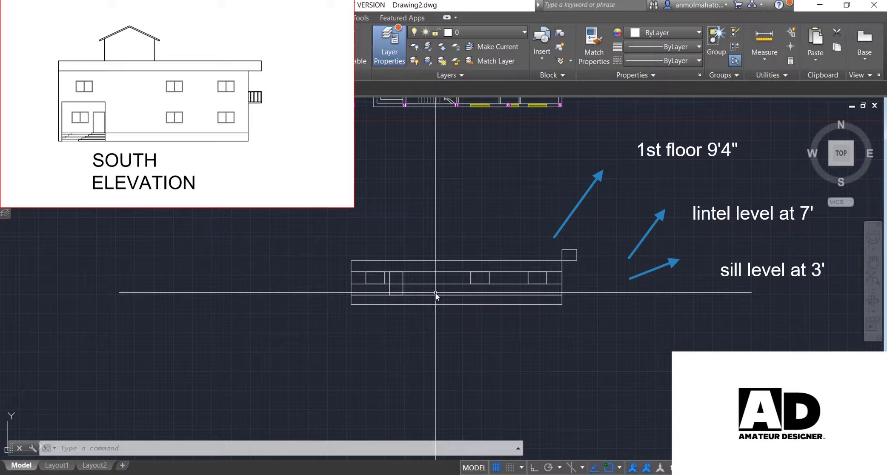
- Draw a short vertical reference line at the snapped point near the entrance
scroll(474, 287, up, 5)
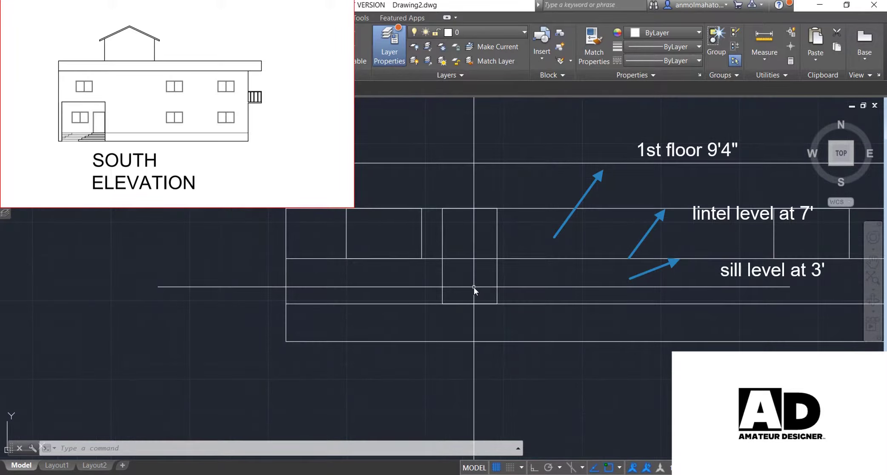
scroll(474, 287, up, 2)
text(l)
key(Return)
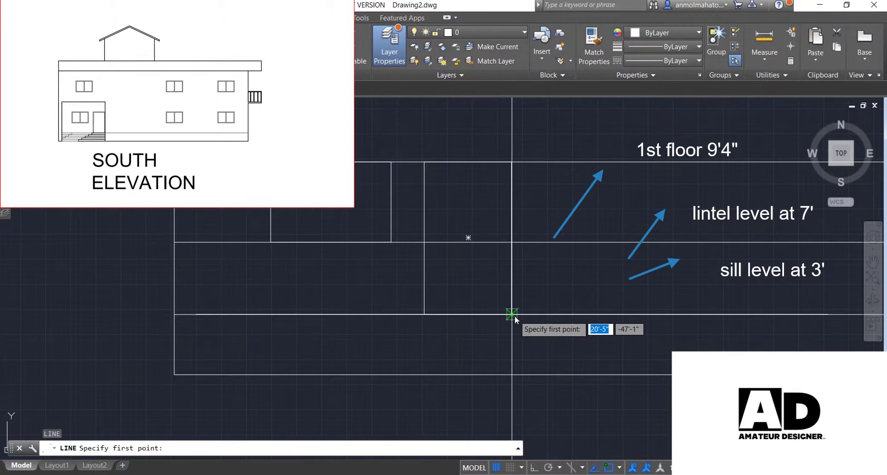
click(512, 315)
click(511, 374)
key(Escape)
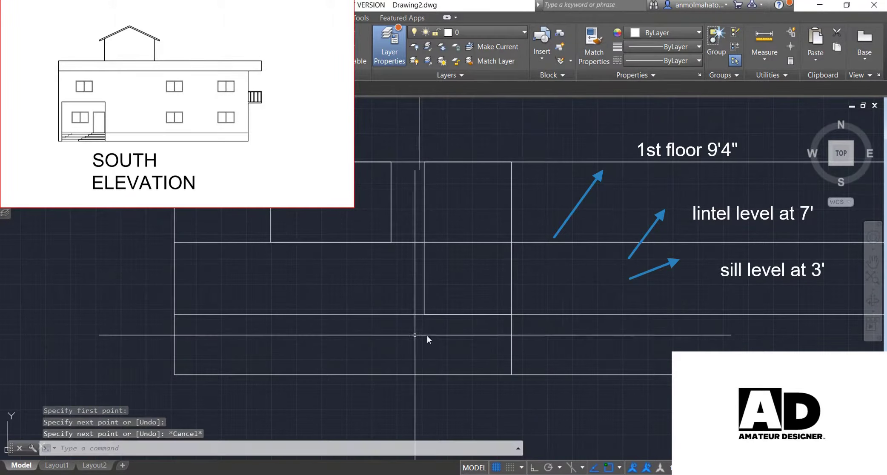
text(o)
key(Return)
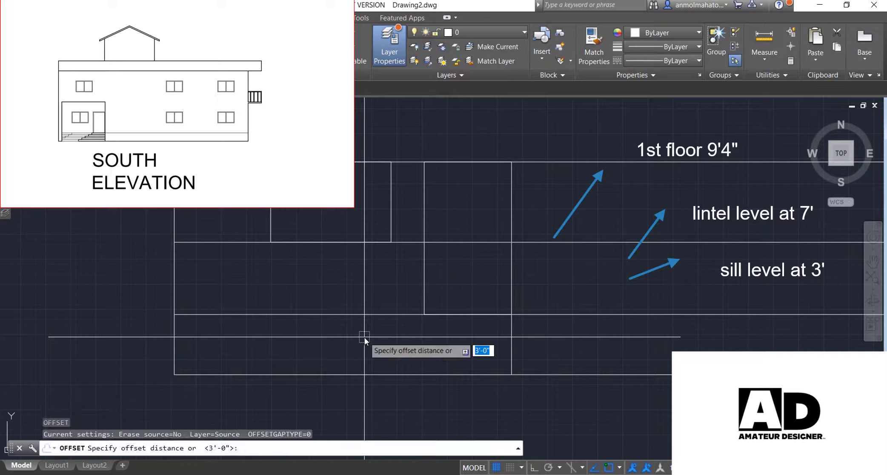
key(Escape)
- Draw a horizontal line starting 6" below the endpoint across the elevation
text(l)
key(Return)
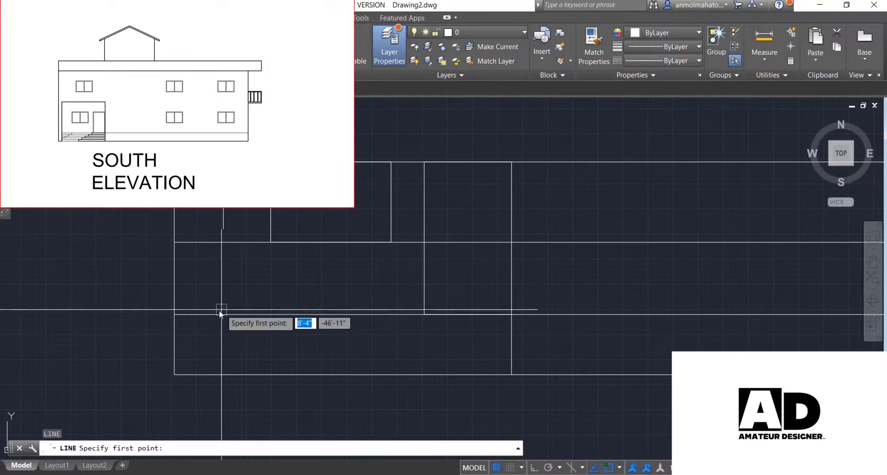
text(6')
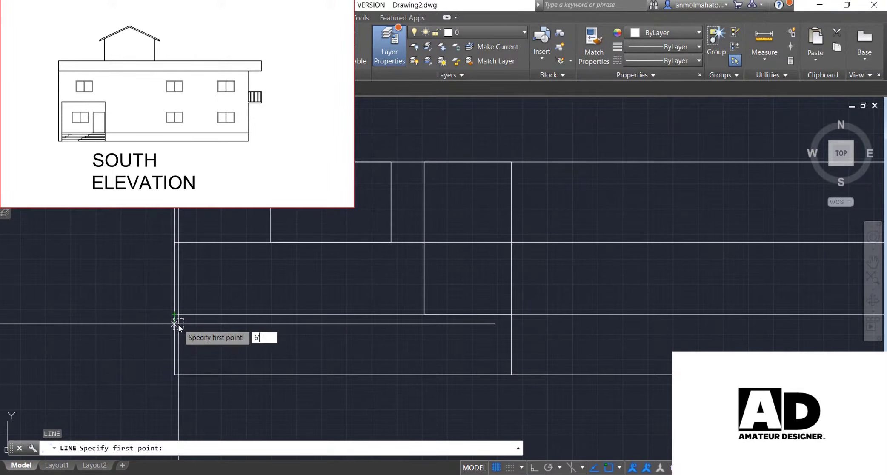
key(Return)
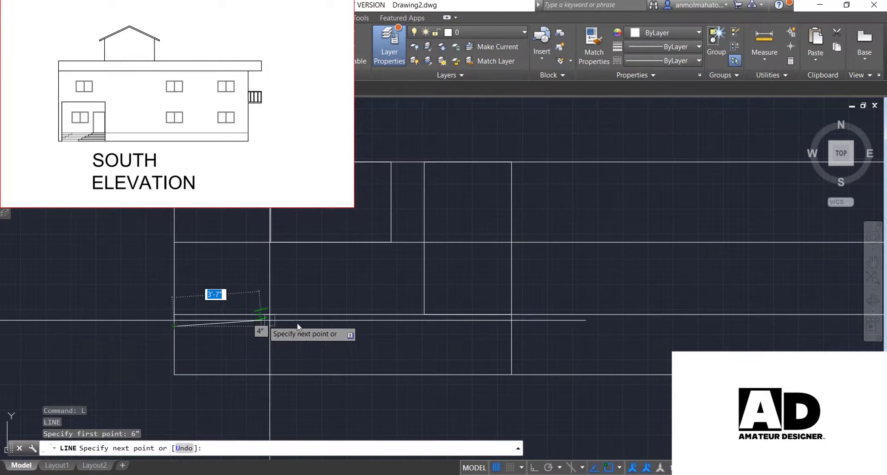
click(510, 326)
key(Escape)
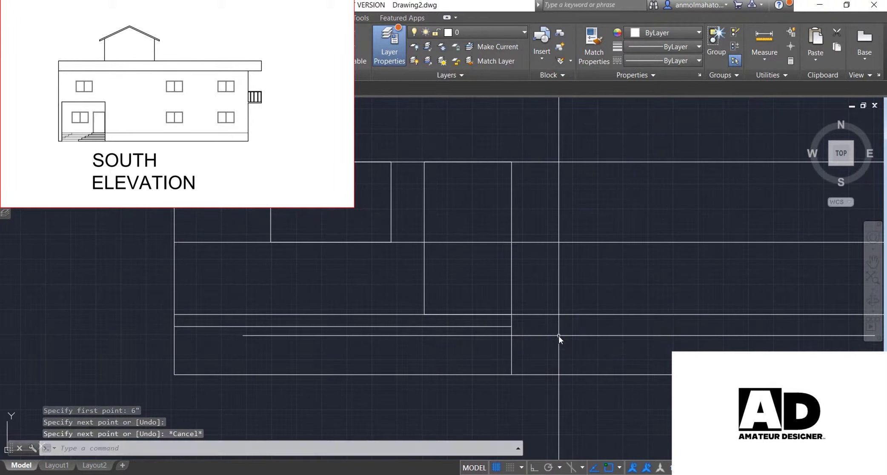
- Offset the horizontal line 6" downward three times to form the steps
text(o)
key(Return)
text(6")
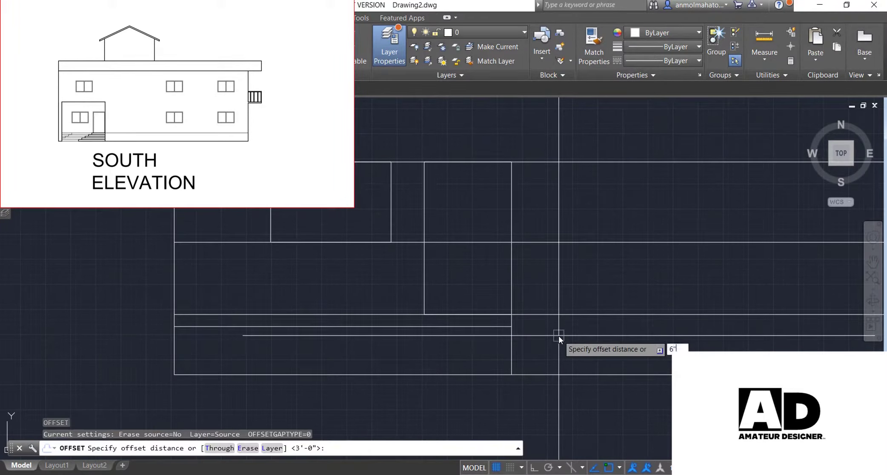
key(Return)
click(494, 326)
click(494, 344)
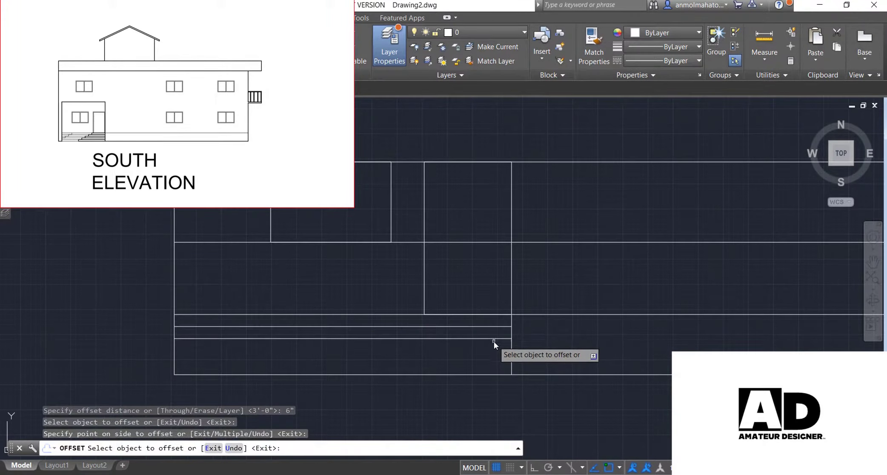
click(491, 346)
click(490, 360)
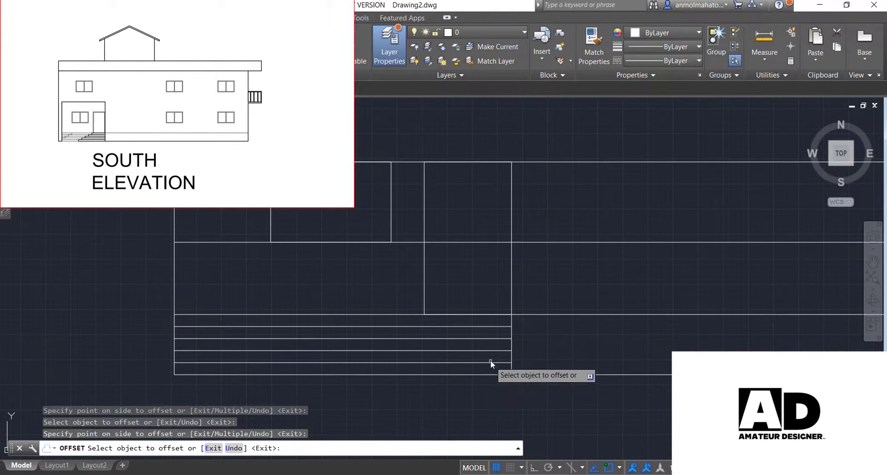
scroll(490, 359, down, 5)
scroll(490, 359, down, 2)
scroll(490, 359, down, 2)
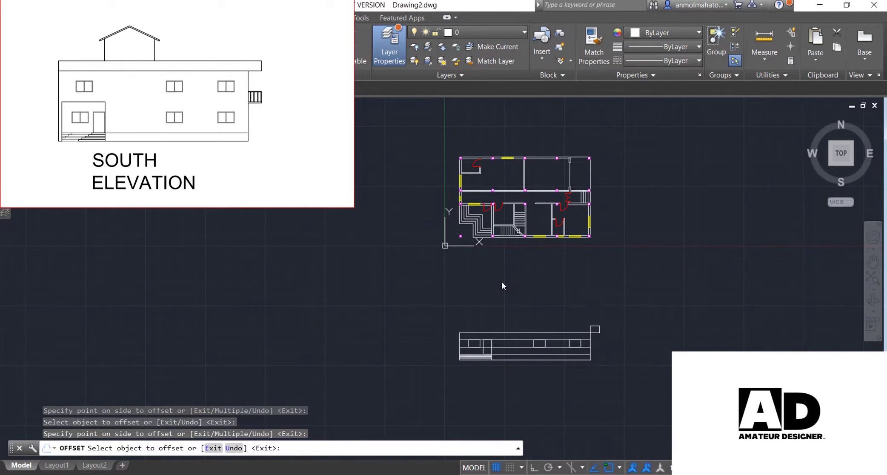
- With ortho on, drop five vertical xlines from the plan's three steps, stair corner and outer wall
key(Escape)
scroll(488, 239, up, 4)
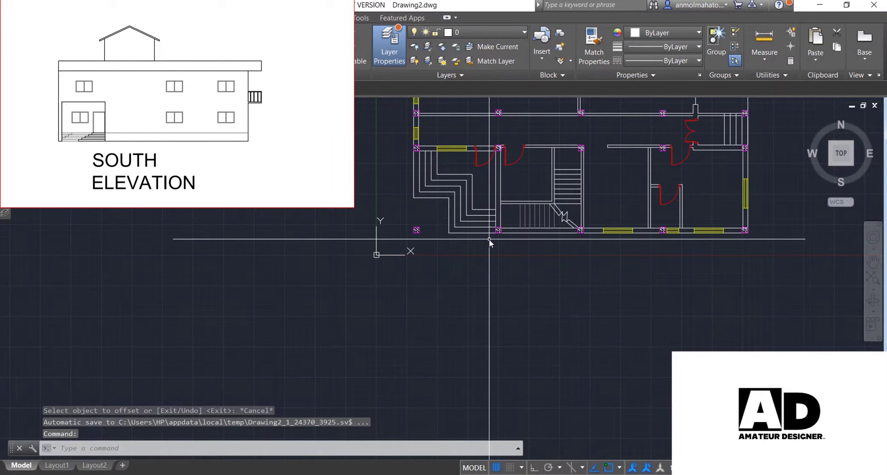
text(xl)
key(Return)
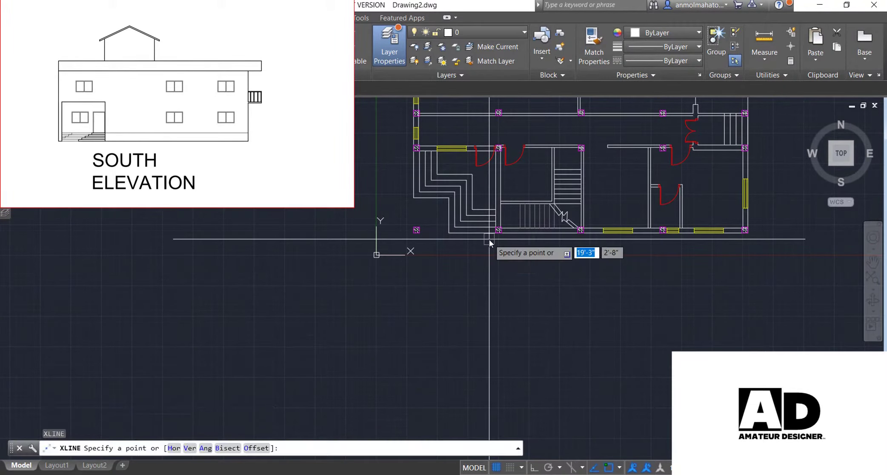
key(F8)
text(v)
key(Return)
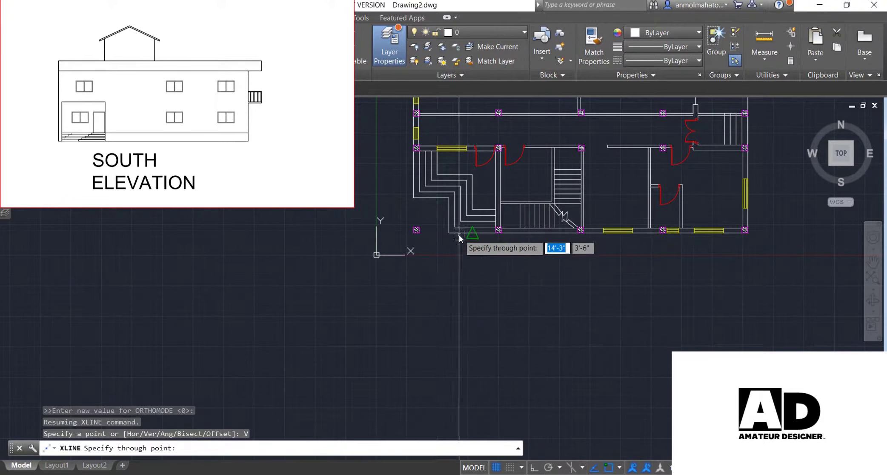
click(449, 234)
click(455, 232)
click(460, 223)
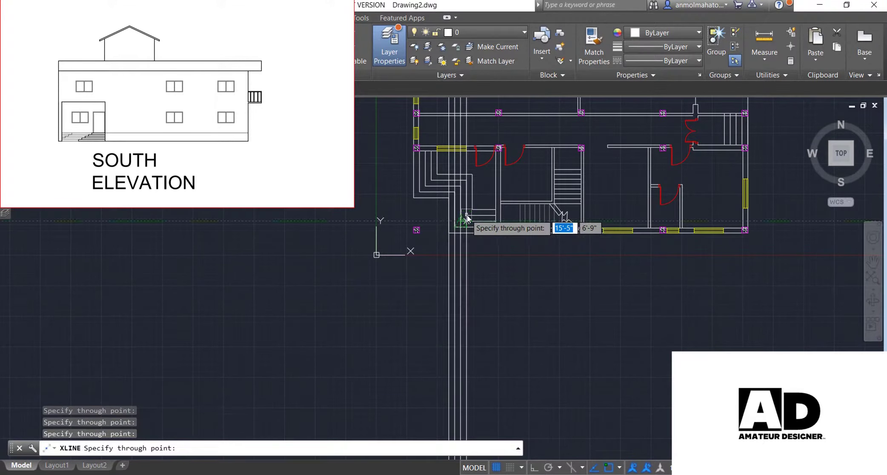
click(476, 210)
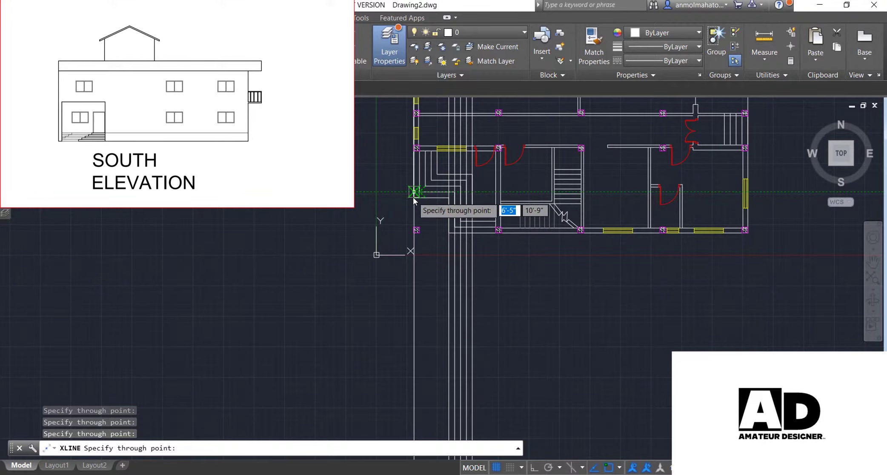
click(419, 197)
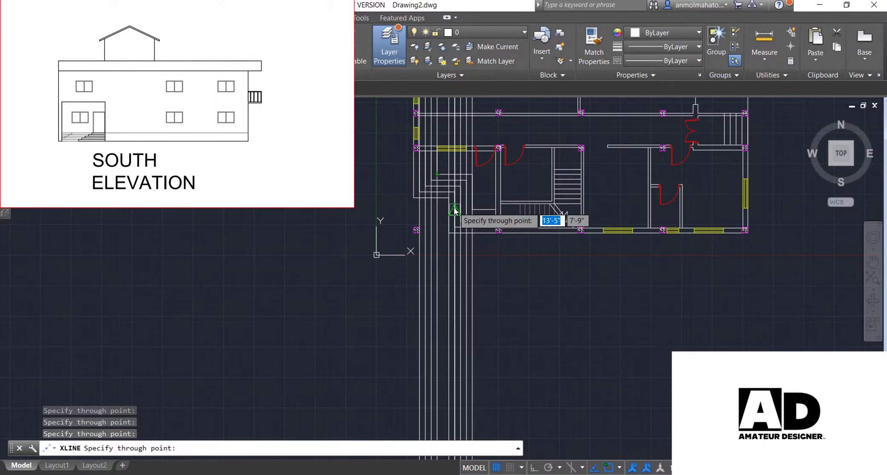
key(Escape)
scroll(453, 208, down, 5)
scroll(464, 286, up, 4)
- Trace a step outline along the grid intersections on the elevation
scroll(440, 282, up, 3)
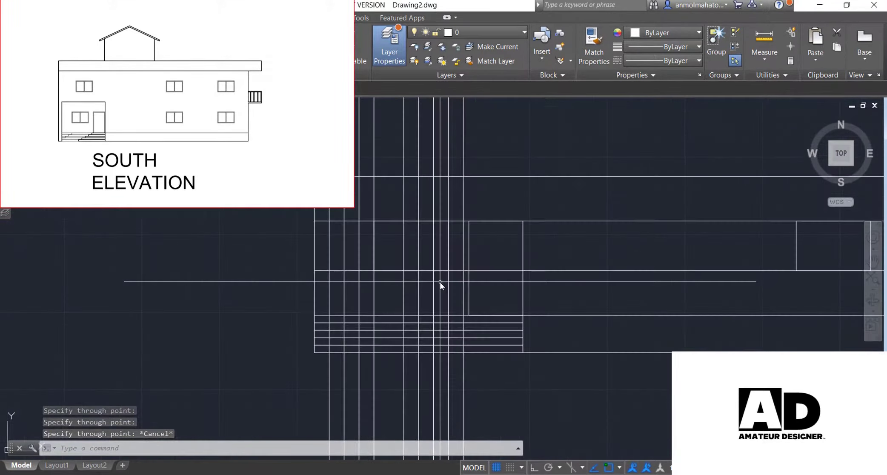
middle_drag(439, 282, 399, 369)
text(l)
key(Return)
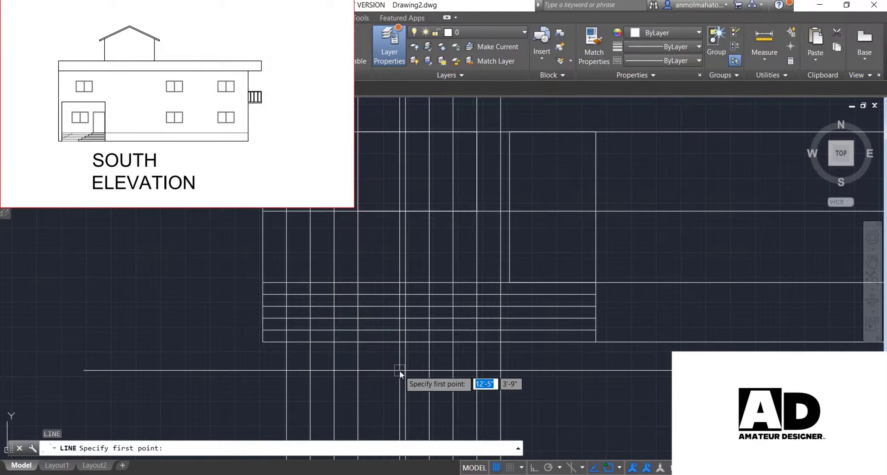
click(405, 341)
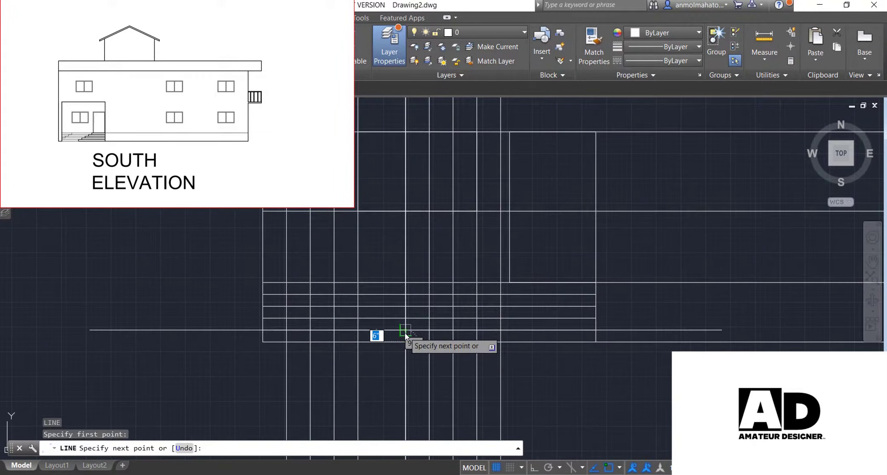
click(434, 332)
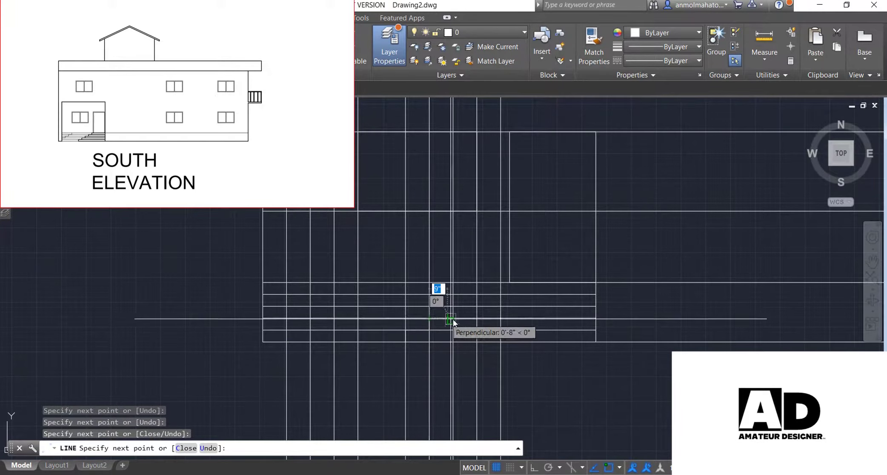
click(452, 317)
click(457, 311)
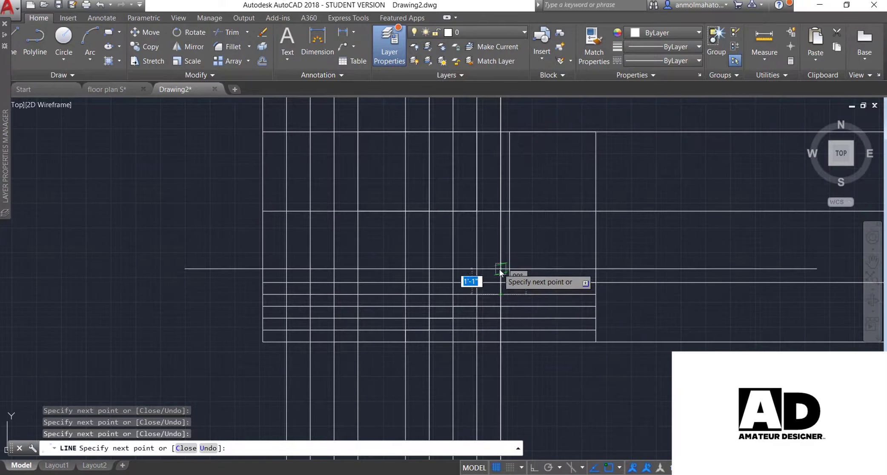
click(501, 282)
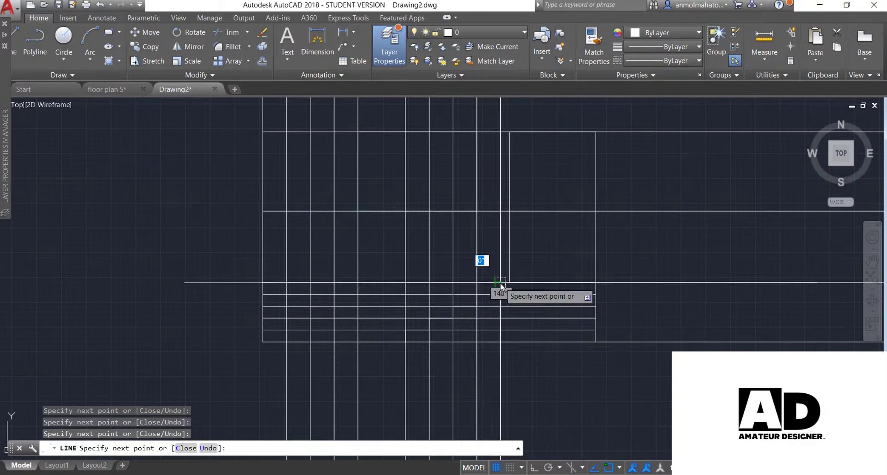
click(527, 280)
- Draw a vertical line from the elevation's base up to the top
key(Return)
key(Return)
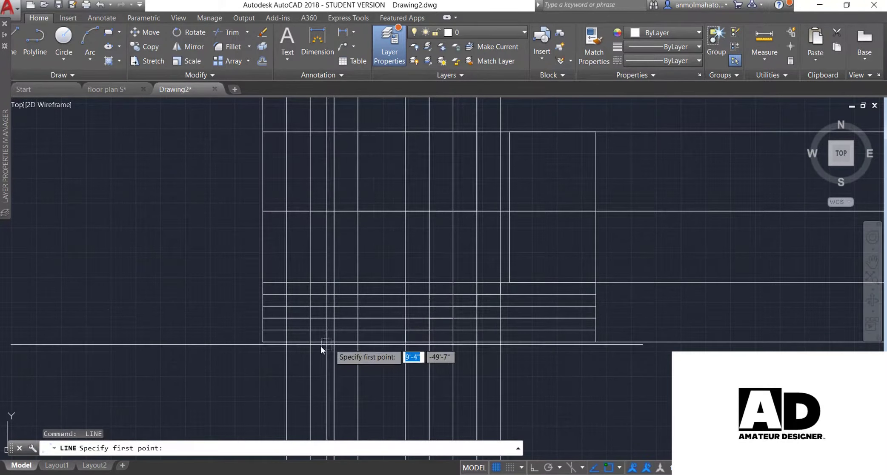
click(286, 341)
click(287, 330)
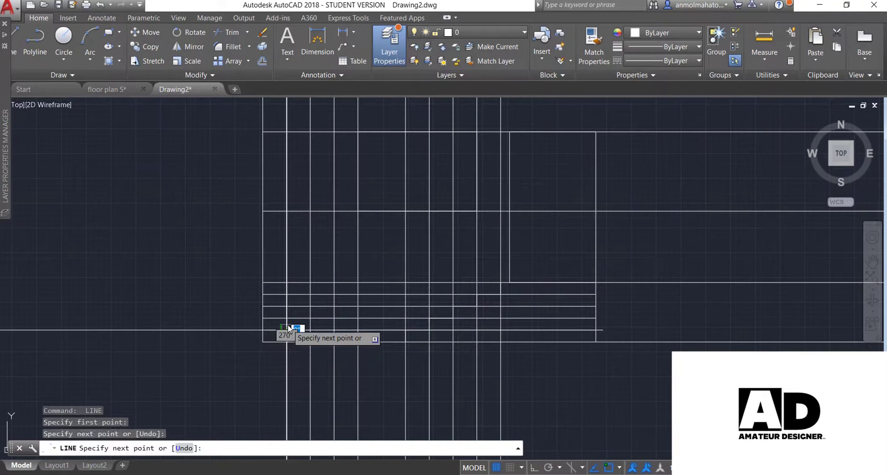
click(287, 131)
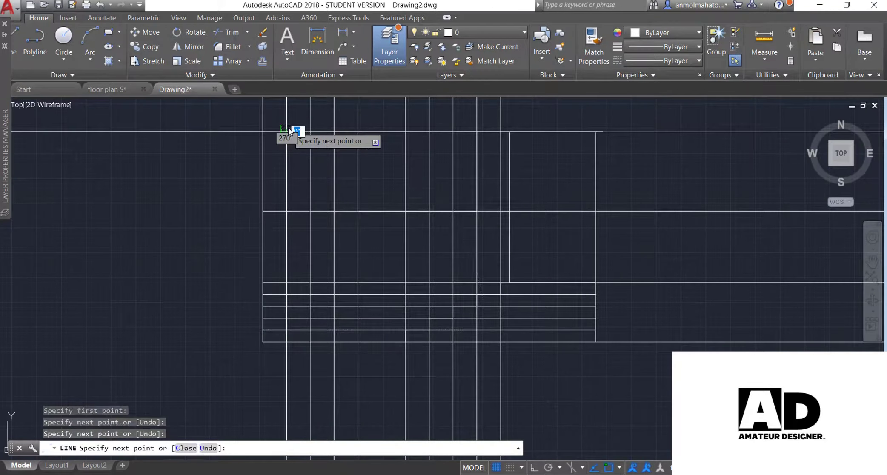
key(Return)
key(Return)
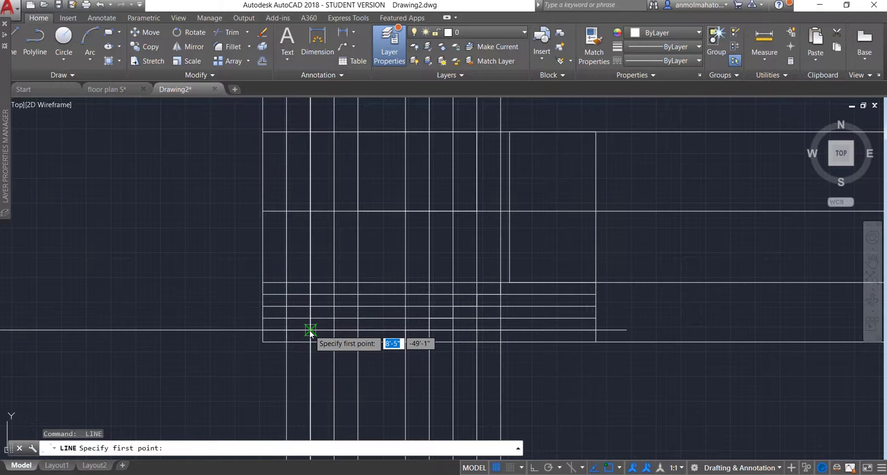
- Trace part of the staircase outline, then cancel and undo the staircase lines
click(310, 330)
click(334, 319)
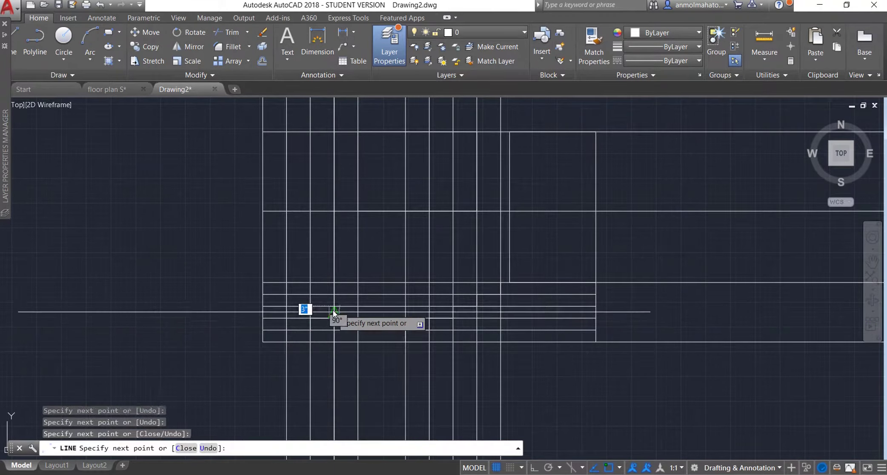
click(334, 306)
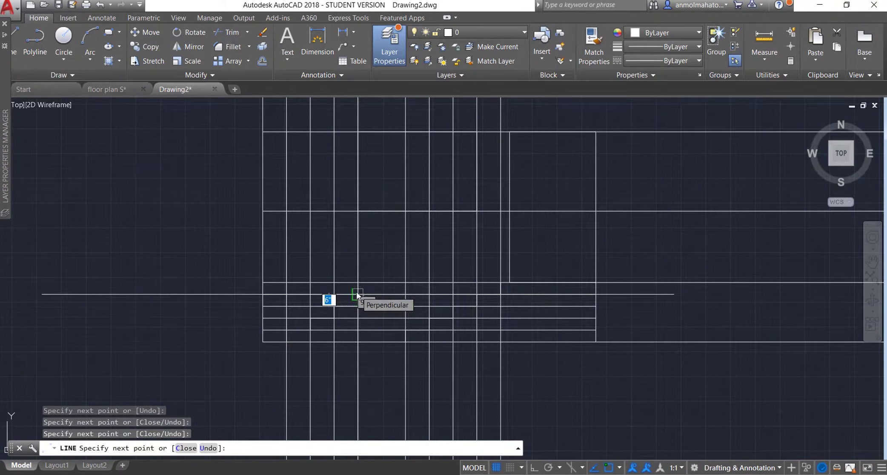
key(Escape)
key(ctrl+z)
key(ctrl+z)
key(ctrl+z)
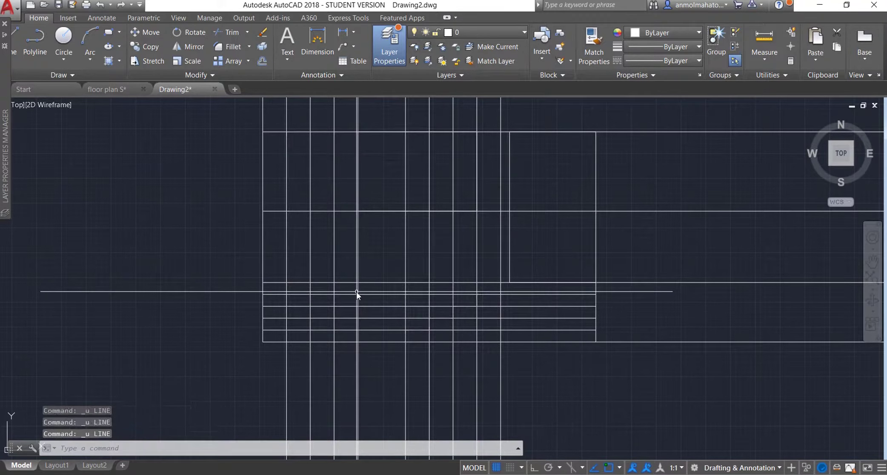
- Undo one more step, then draw a closed line outline at the grid's lower-left corner
key(ctrl+z)
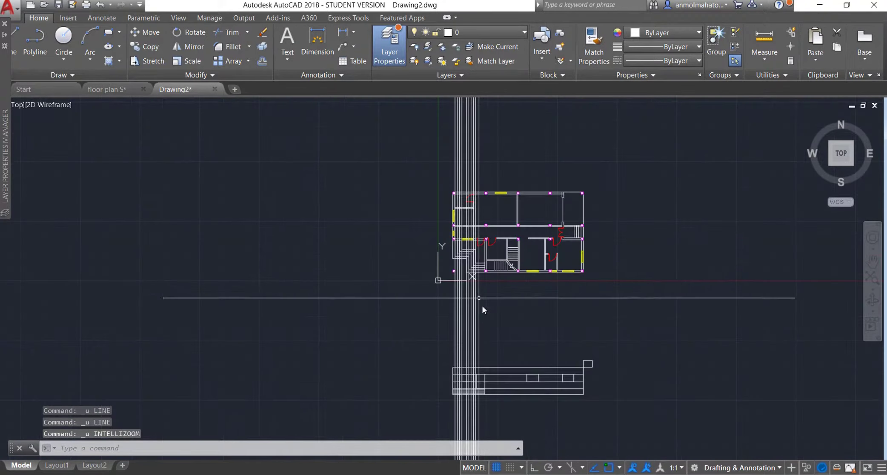
scroll(479, 298, up, 3)
key(ctrl+z)
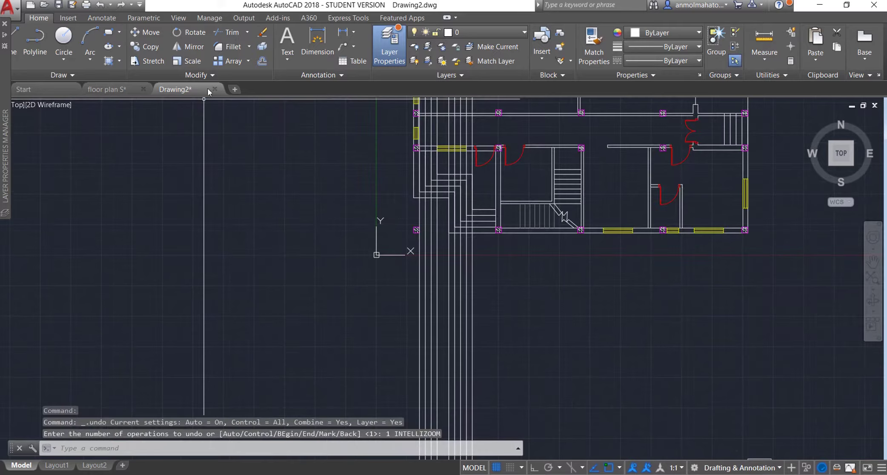
scroll(257, 117, down, 3)
scroll(284, 175, up, 3)
scroll(295, 162, up, 3)
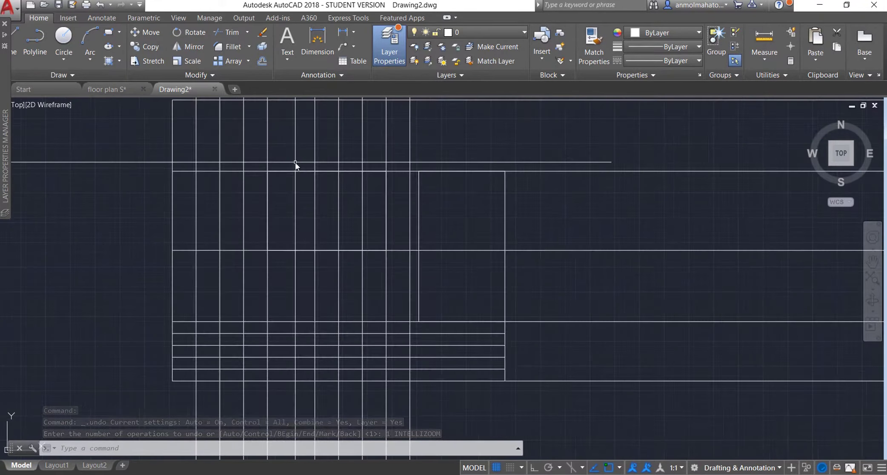
scroll(295, 162, up, 2)
scroll(296, 162, down, 2)
scroll(284, 324, up, 1)
scroll(284, 324, up, 1)
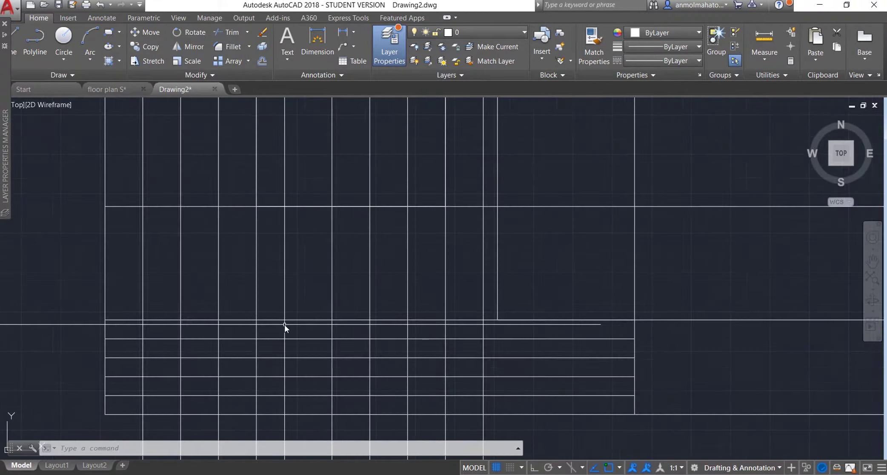
scroll(284, 324, down, 2)
text(l)
key(Return)
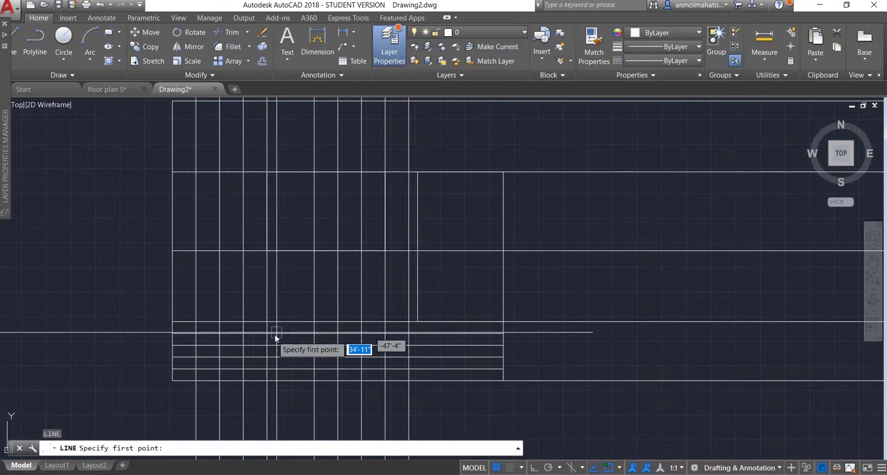
click(174, 380)
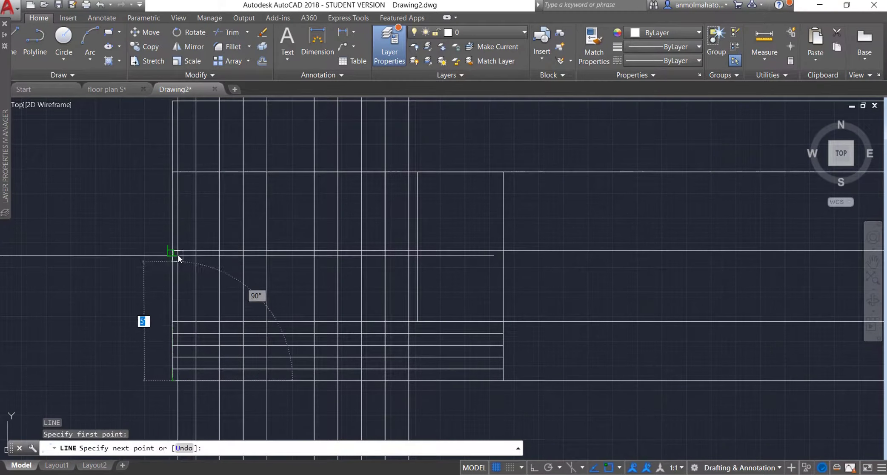
click(172, 100)
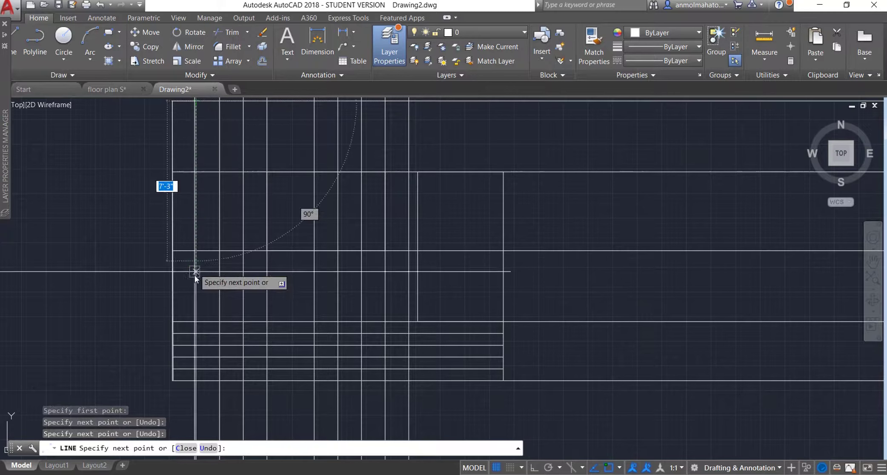
click(195, 379)
click(174, 379)
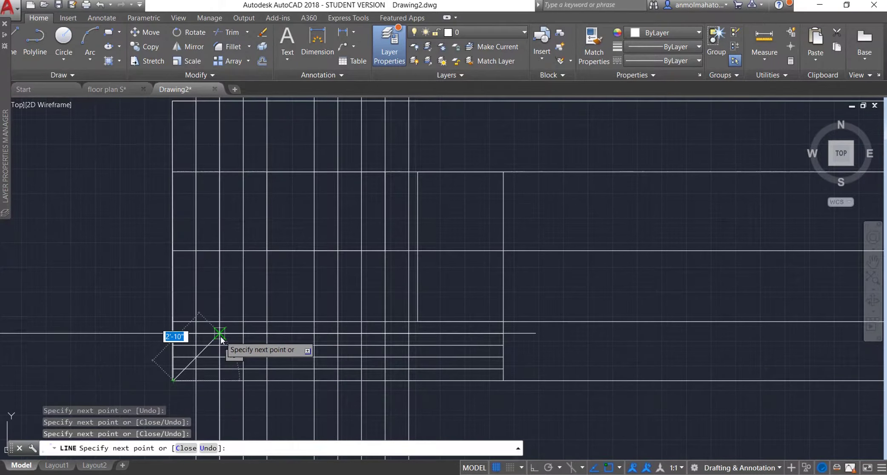
key(Return)
key(Return)
- Erase the stray vertical line near the elevation's lower-left corner
scroll(174, 366, up, 1)
scroll(178, 372, up, 3)
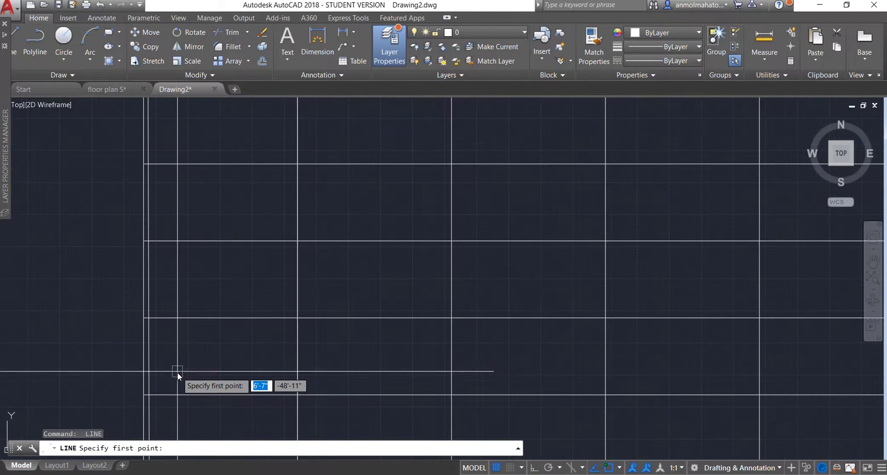
scroll(178, 372, up, 1)
key(Escape)
click(158, 373)
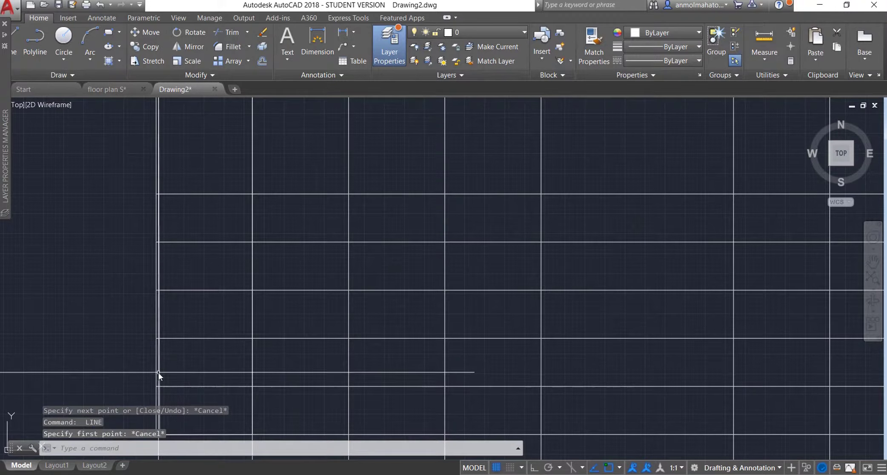
key(Delete)
scroll(180, 371, down, 3)
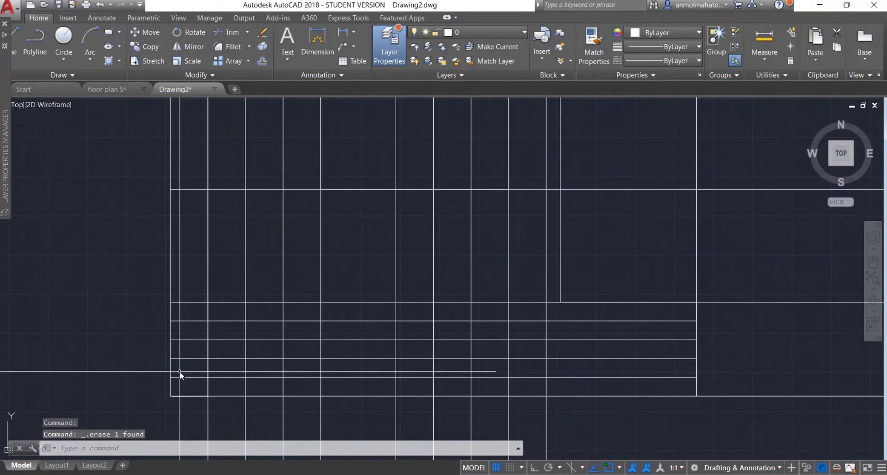
- Abandon the new line attempts at the lower-left corner and erase the unwanted horizontal line
text(l)
key(Return)
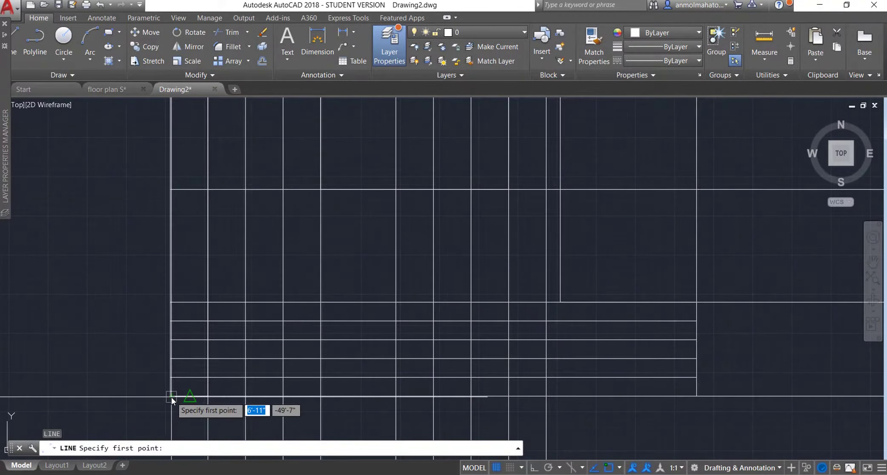
click(171, 396)
key(Escape)
key(Return)
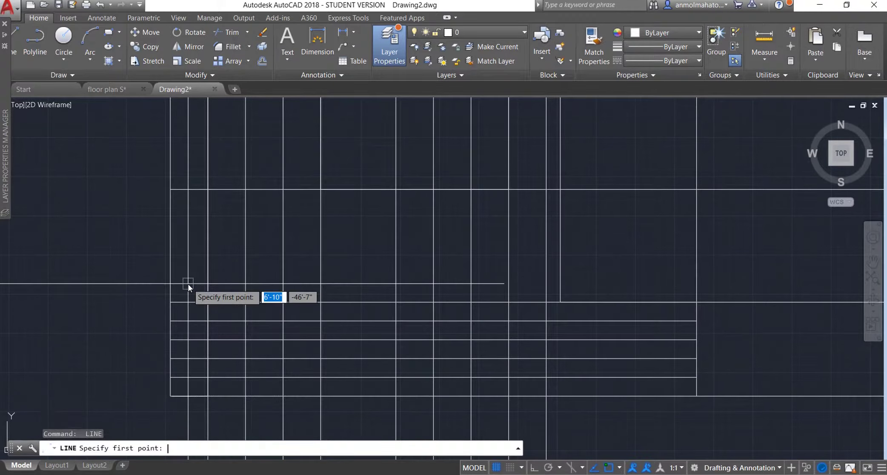
click(170, 396)
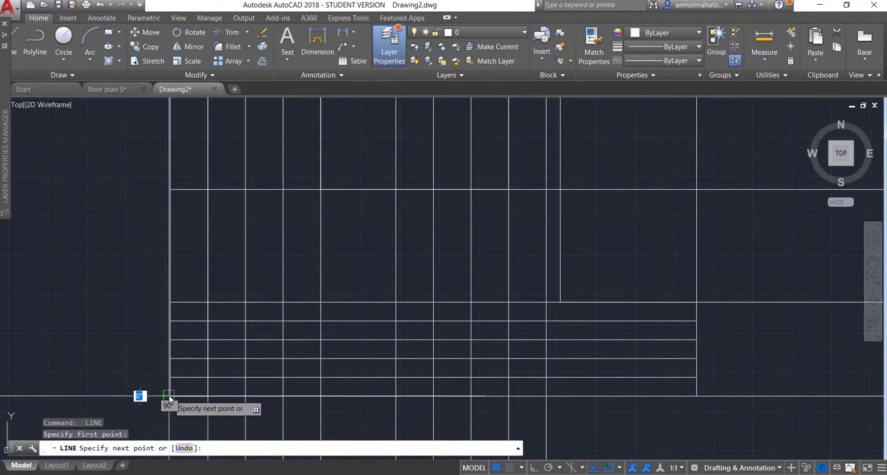
scroll(178, 232, up, 5)
scroll(164, 362, down, 8)
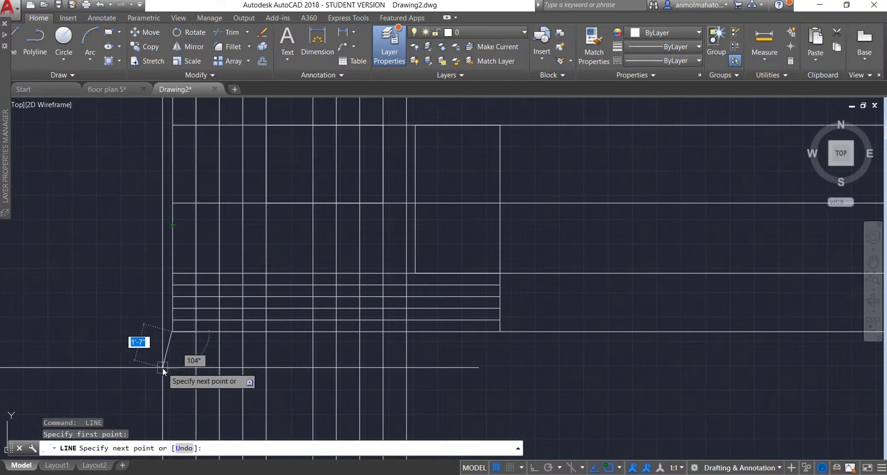
scroll(166, 337, up, 3)
key(Escape)
scroll(190, 321, up, 3)
key(Return)
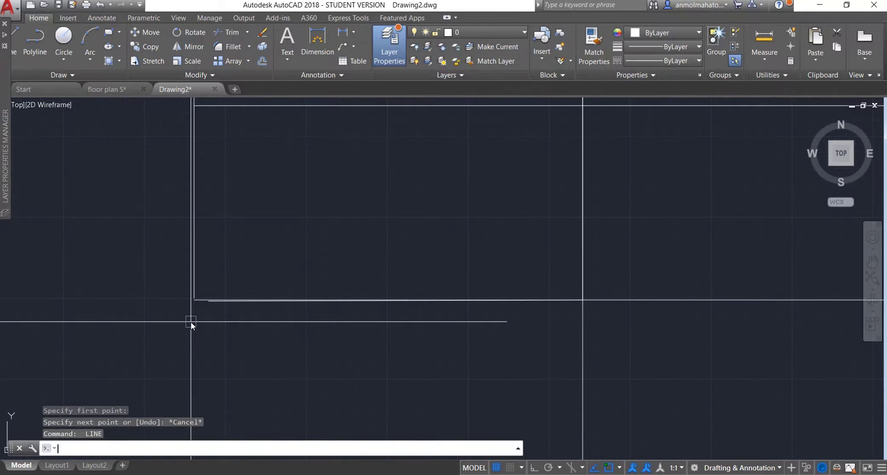
key(Escape)
click(223, 301)
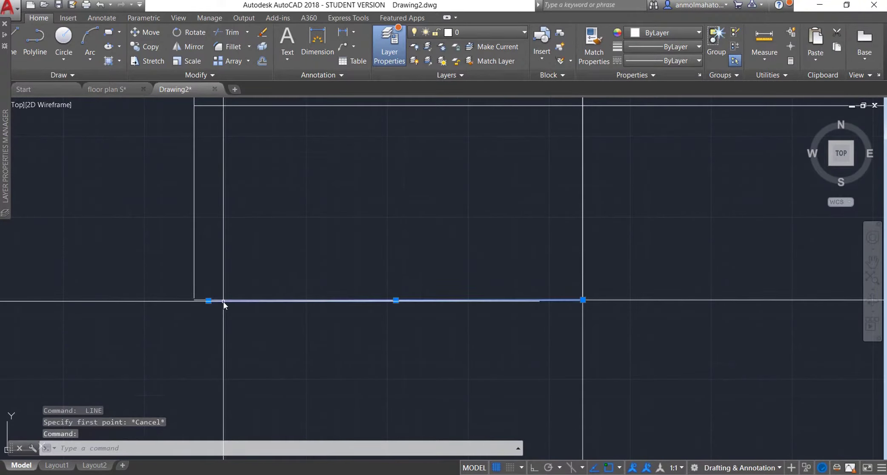
key(Delete)
scroll(194, 298, up, 2)
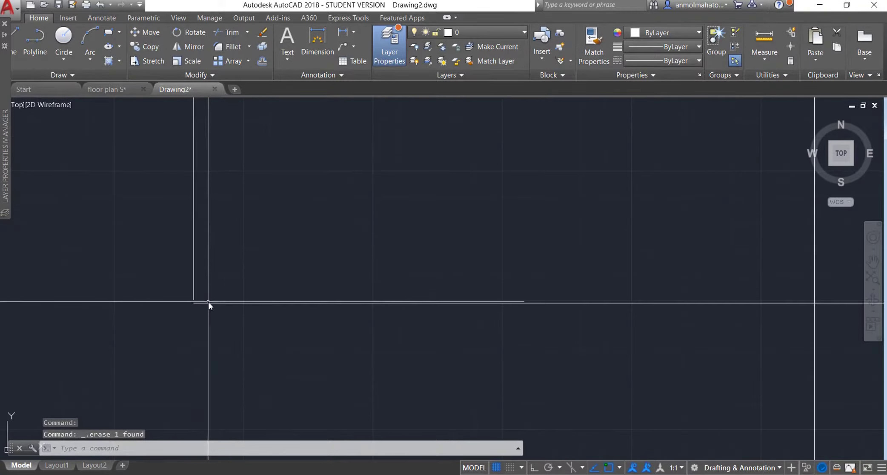
- Extend the lower-left vertical line down to the horizontal boundary line with EXTEND
click(210, 303)
click(194, 301)
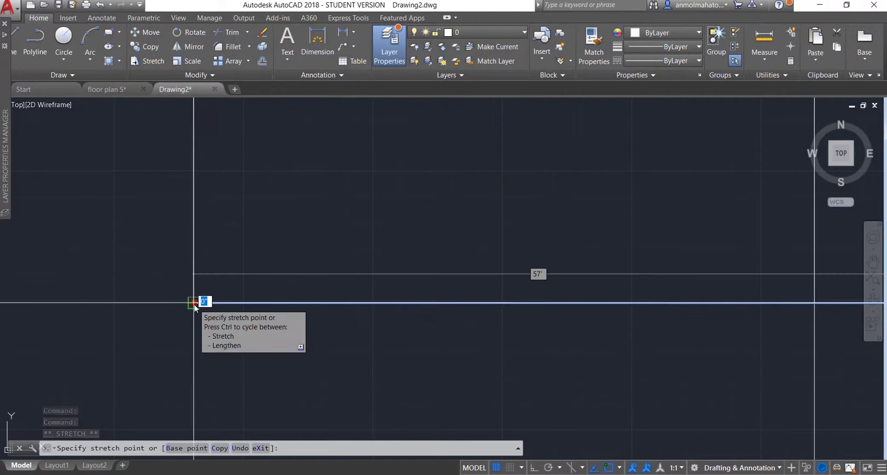
key(Escape)
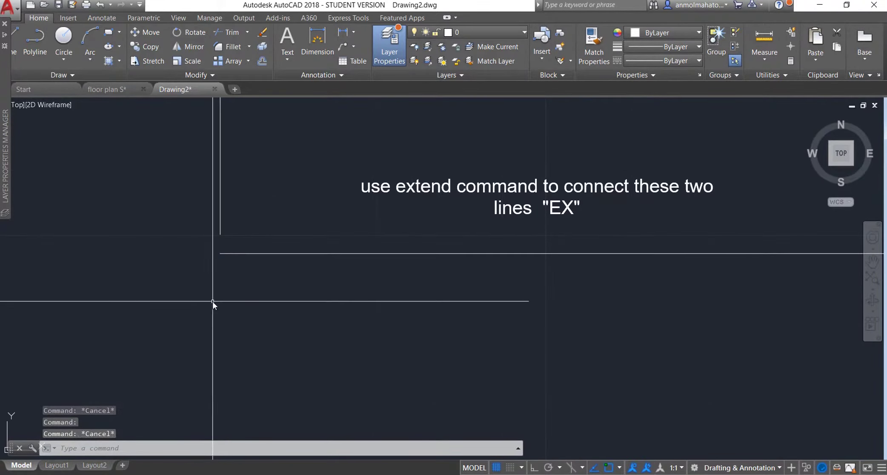
text(ex)
key(Return)
click(274, 253)
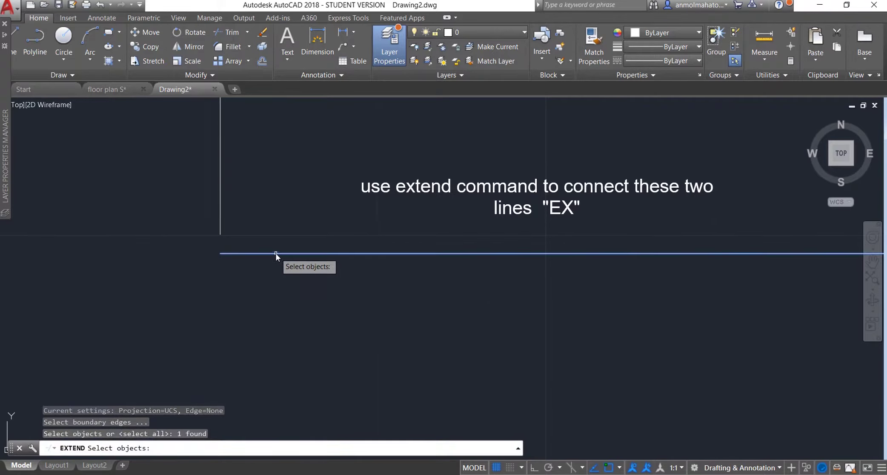
key(Return)
click(220, 210)
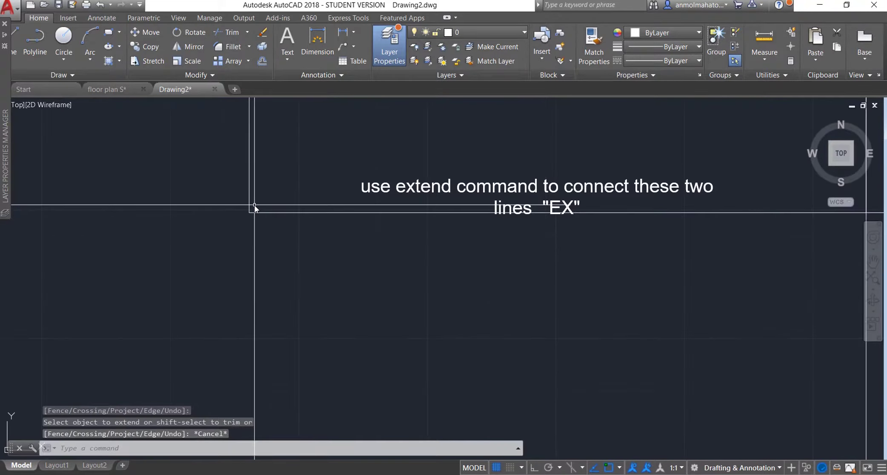
- Draw a short three-segment line between grid intersections
text(l)
key(Return)
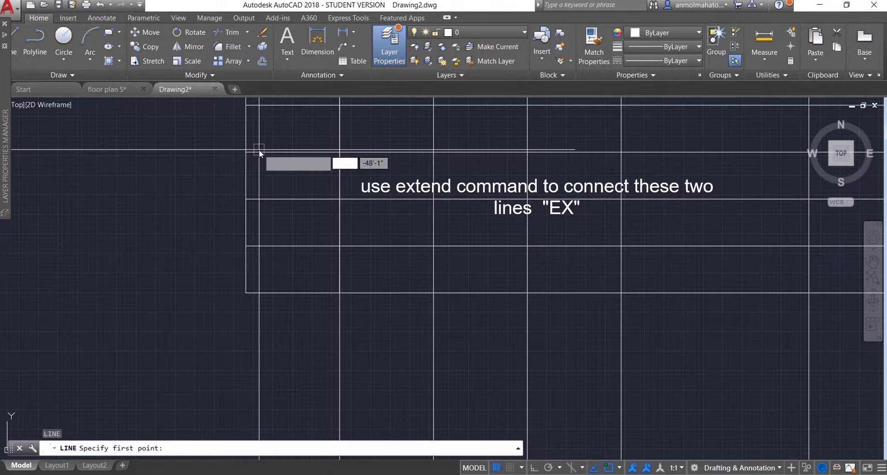
click(250, 295)
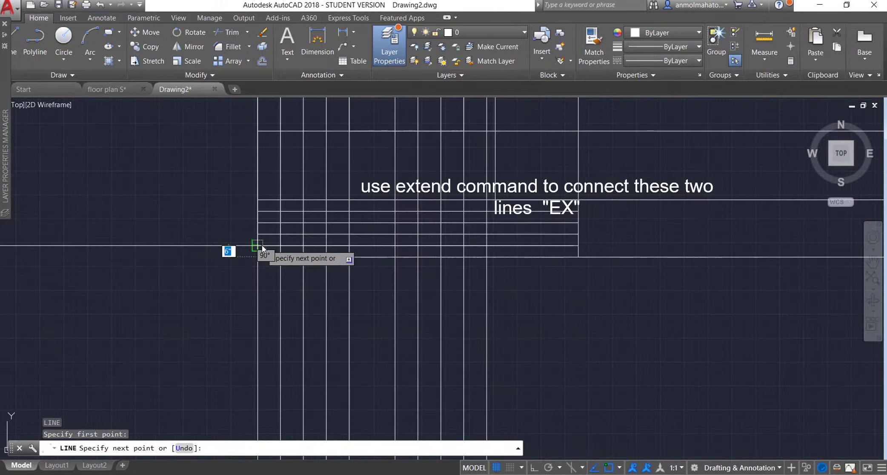
scroll(261, 245, down, 3)
scroll(258, 133, down, 2)
scroll(258, 102, down, 3)
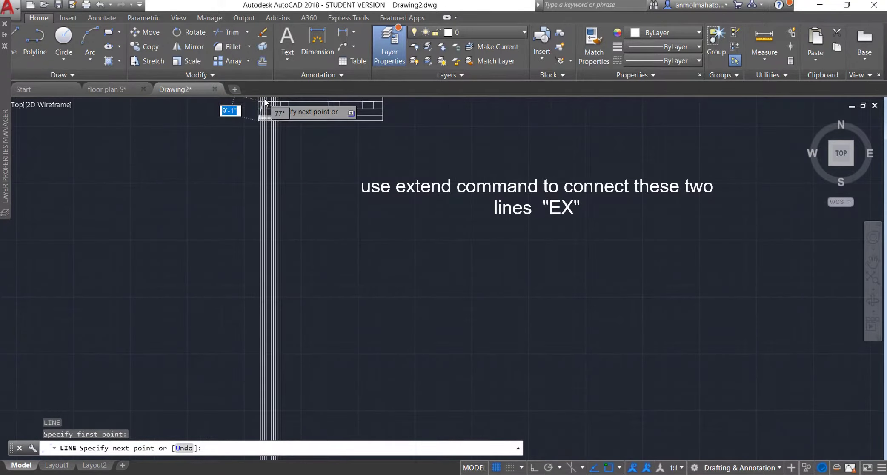
scroll(258, 106, up, 4)
scroll(260, 107, down, 4)
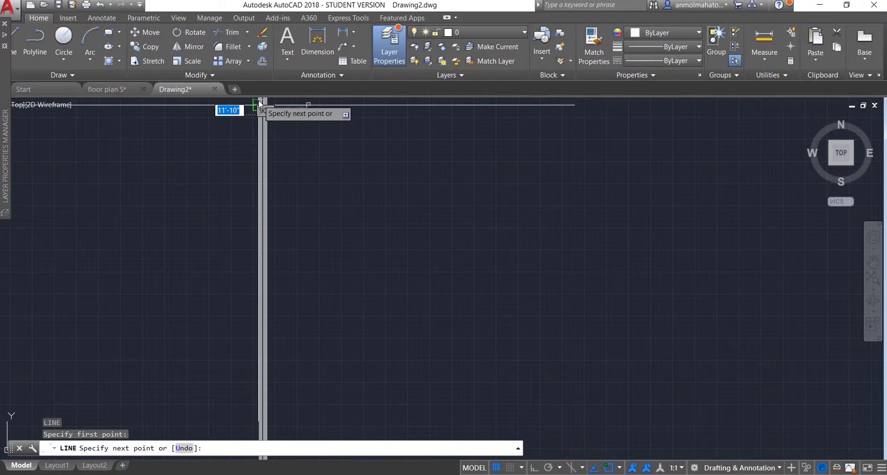
scroll(258, 102, up, 4)
click(229, 239)
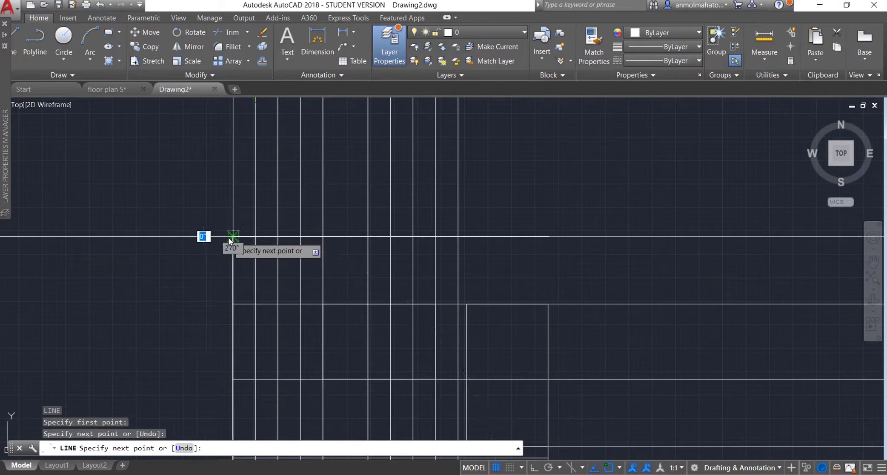
click(255, 237)
scroll(257, 251, down, 3)
scroll(259, 268, up, 2)
scroll(257, 277, up, 3)
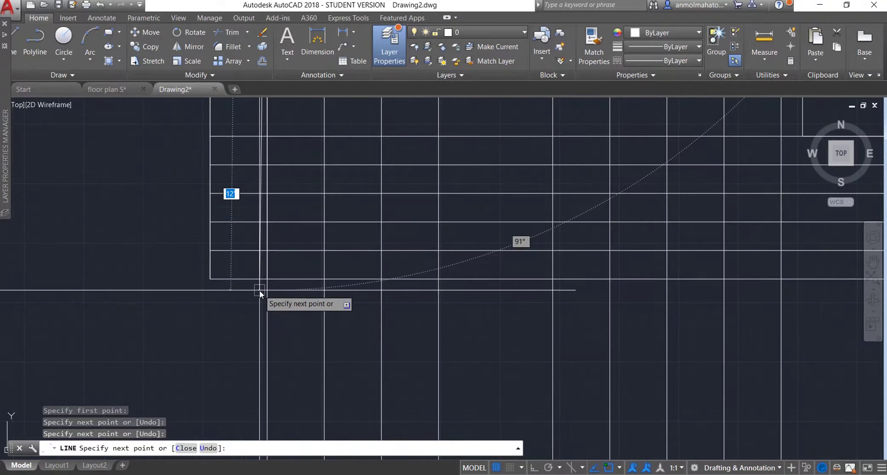
click(248, 277)
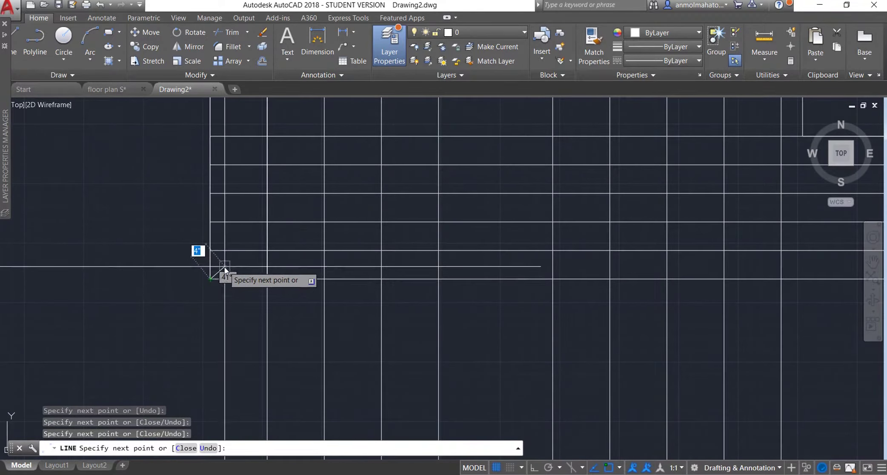
key(Escape)
- Trace a stepped outline up and right across grid intersections, ending at a perpendicular point
key(Return)
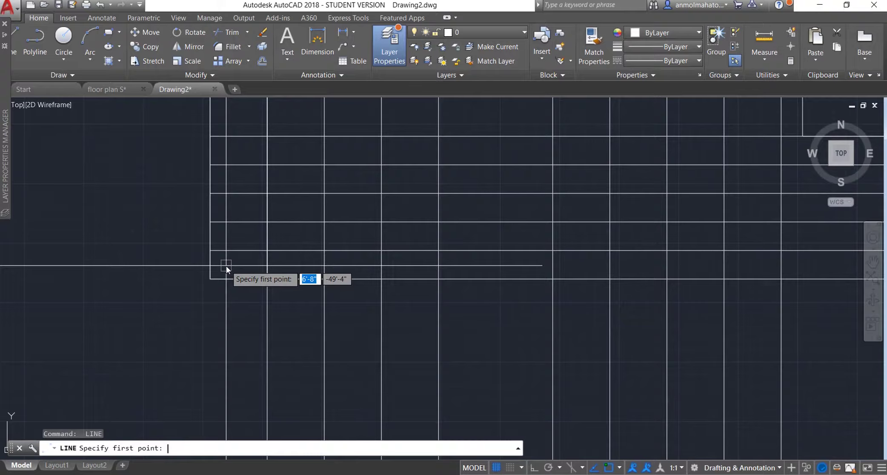
scroll(252, 240, down, 3)
scroll(257, 213, down, 2)
scroll(261, 165, up, 1)
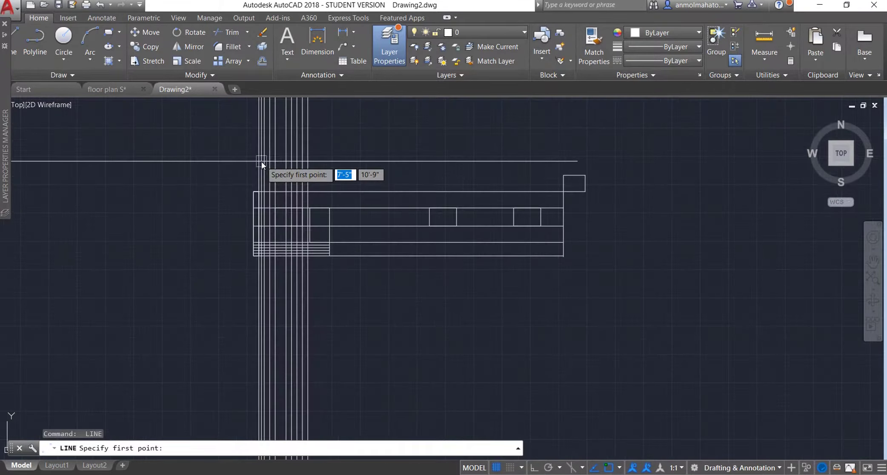
scroll(260, 282, up, 2)
scroll(256, 198, up, 2)
scroll(256, 141, up, 2)
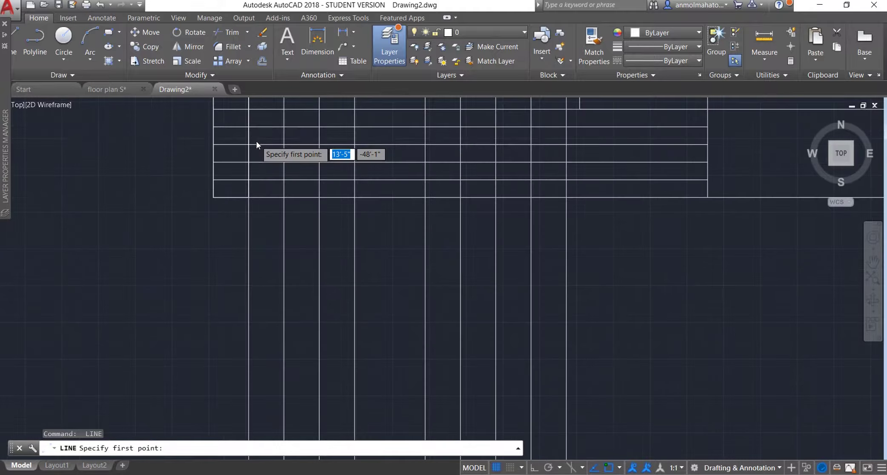
scroll(256, 141, up, 2)
click(242, 201)
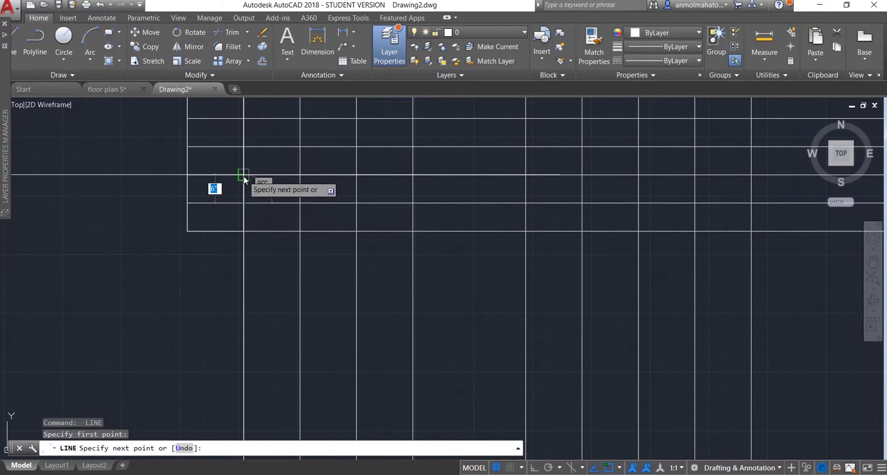
click(244, 177)
click(303, 175)
click(303, 149)
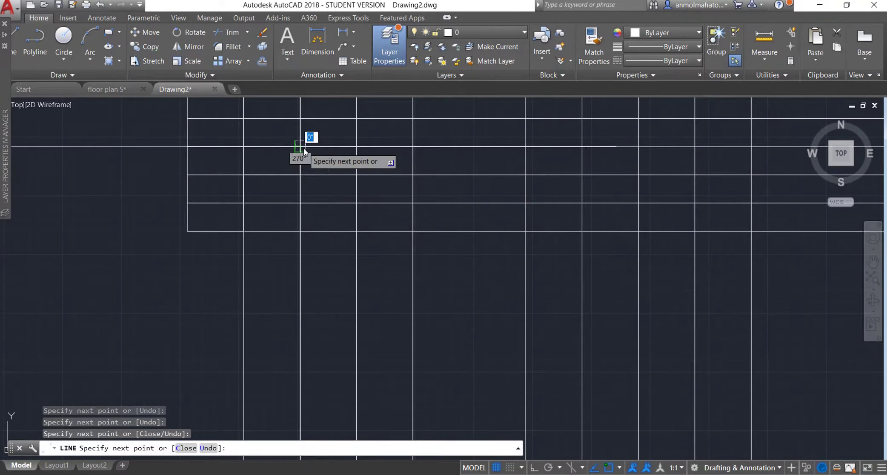
click(356, 146)
click(356, 118)
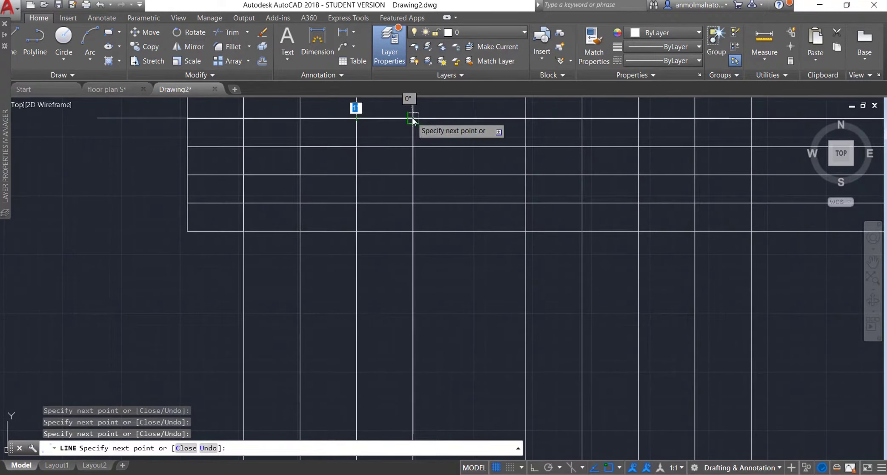
scroll(415, 121, down, 4)
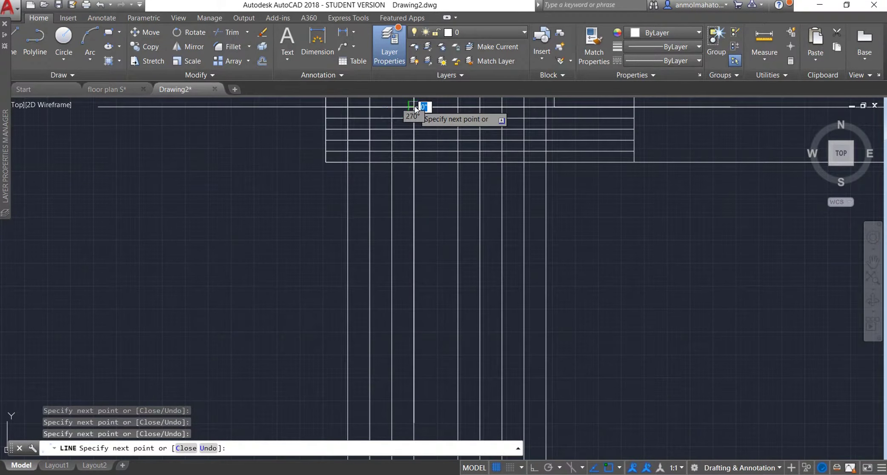
click(415, 110)
key(Escape)
- Erase the vertical projection lines and trim the crossed left-column segments
drag(601, 232, 280, 264)
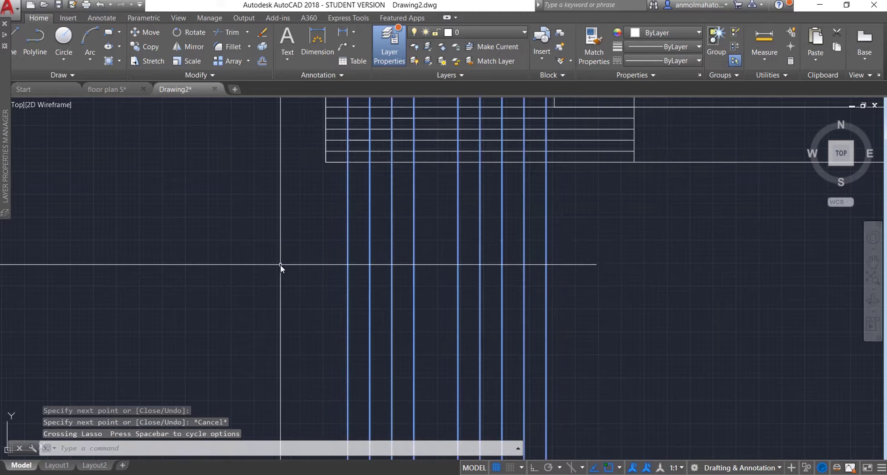
key(Delete)
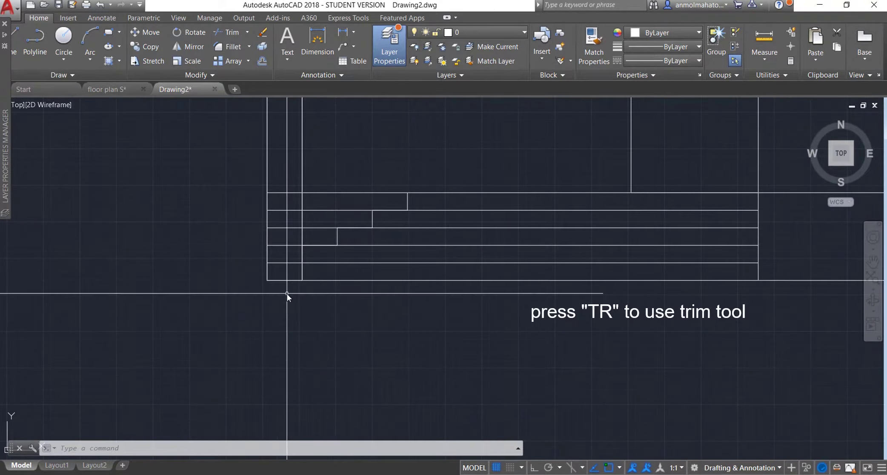
text(tr)
key(Return)
key(Return)
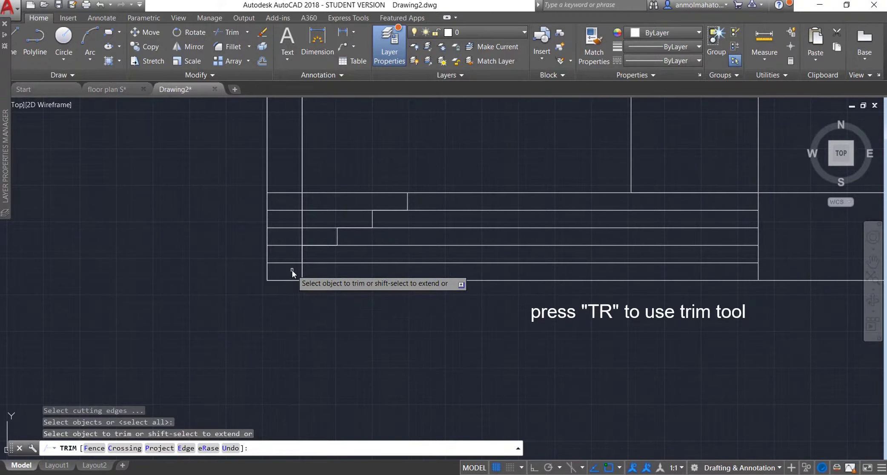
drag(293, 271, 292, 187)
click(288, 275)
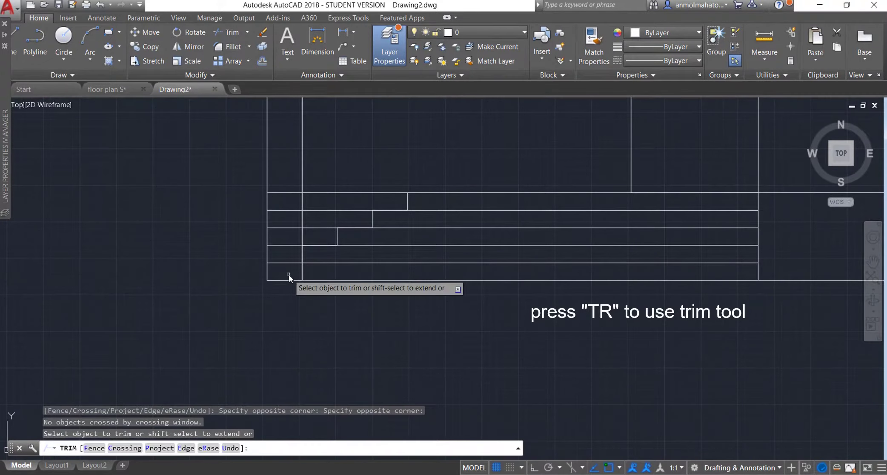
drag(288, 274, 286, 129)
- Trim the remaining short left ends of the horizontal lines near the stairs
click(286, 135)
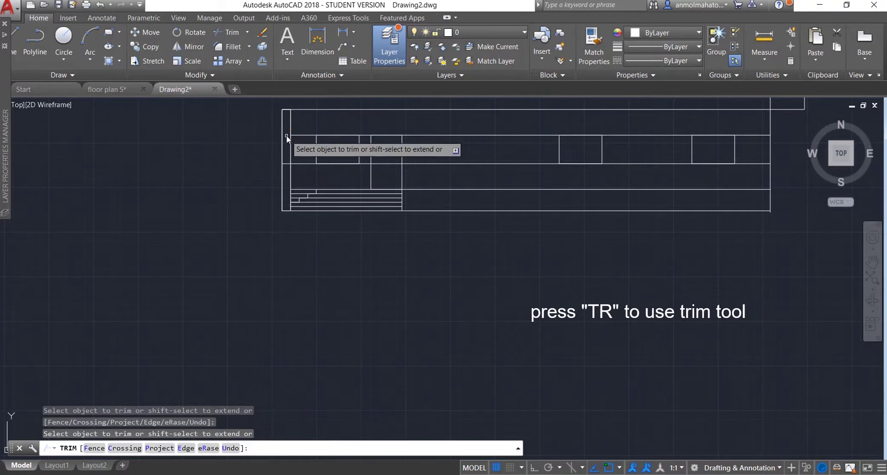
click(288, 163)
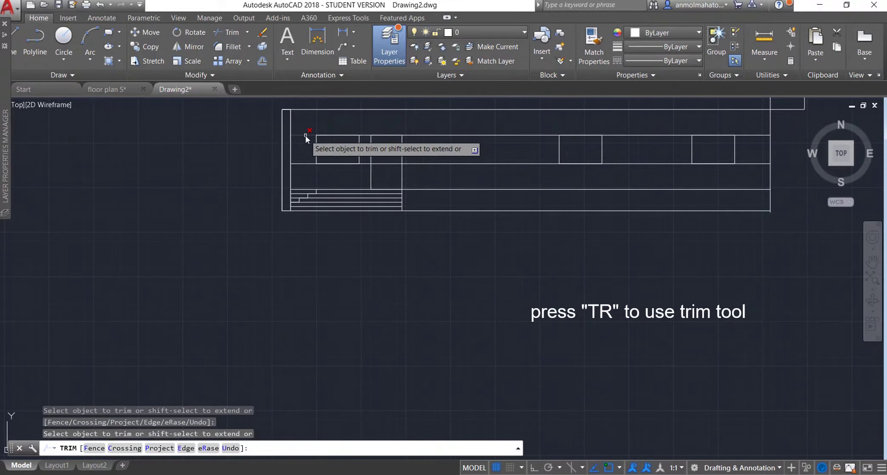
click(304, 135)
click(301, 164)
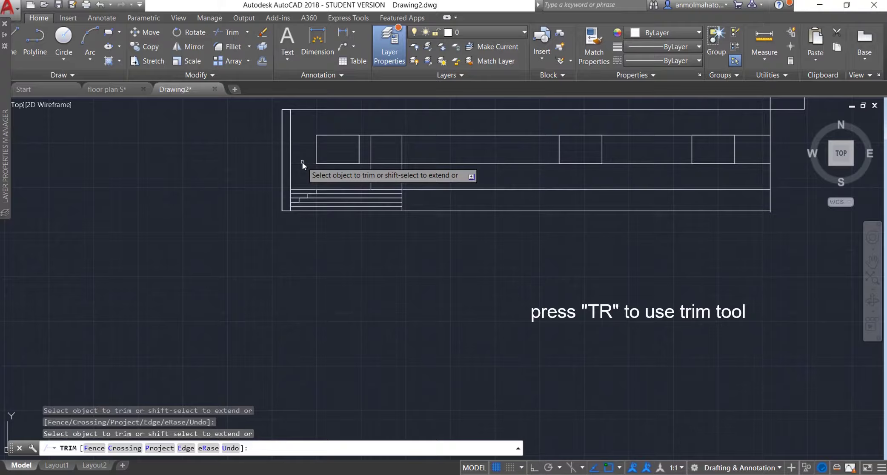
key(Escape)
scroll(409, 196, up, 3)
scroll(409, 196, up, 2)
scroll(409, 196, down, 2)
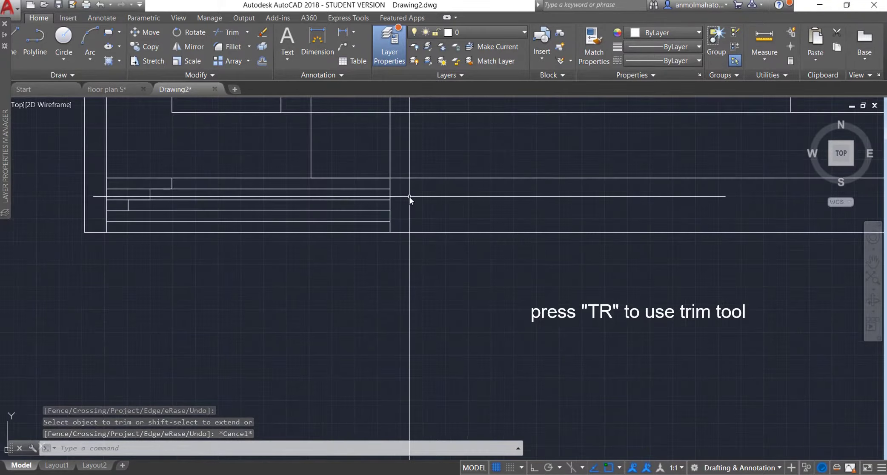
scroll(409, 196, down, 2)
- Start the stair line 4' along the upper floor line with a riser and 1' tread
text(l)
key(Return)
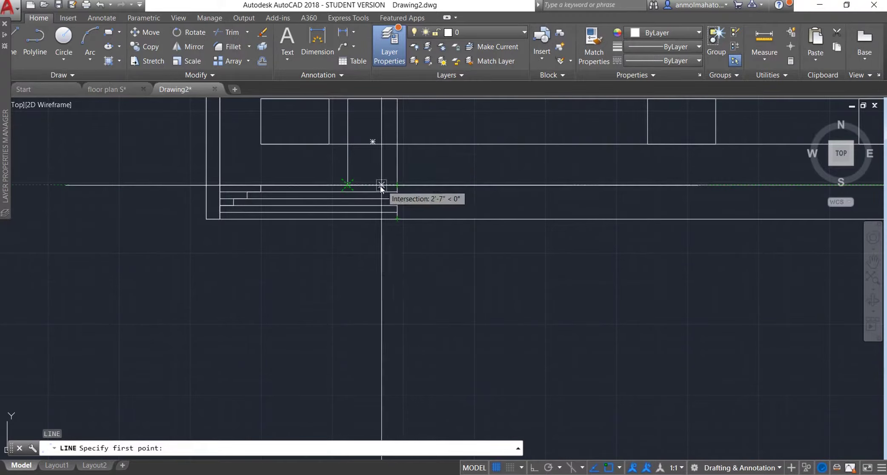
scroll(338, 186, up, 5)
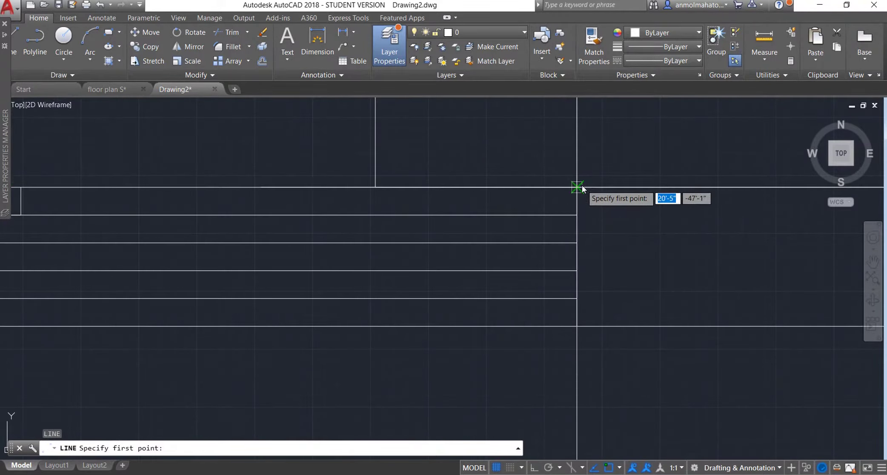
text(4')
key(Return)
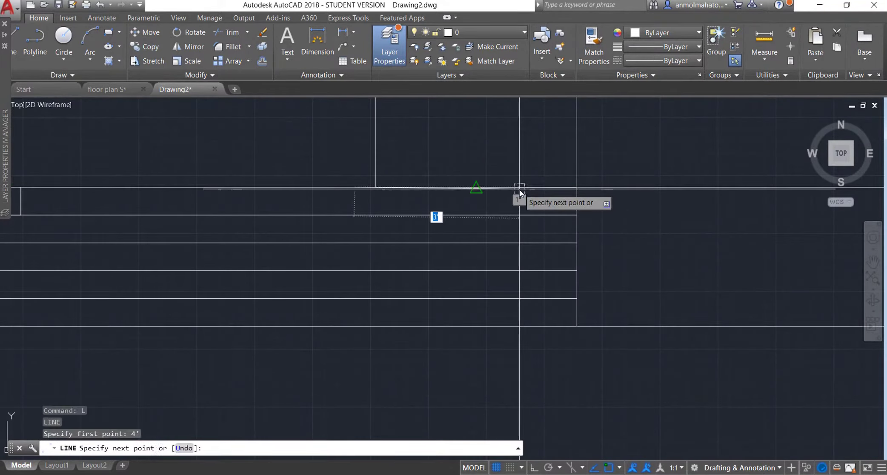
click(358, 215)
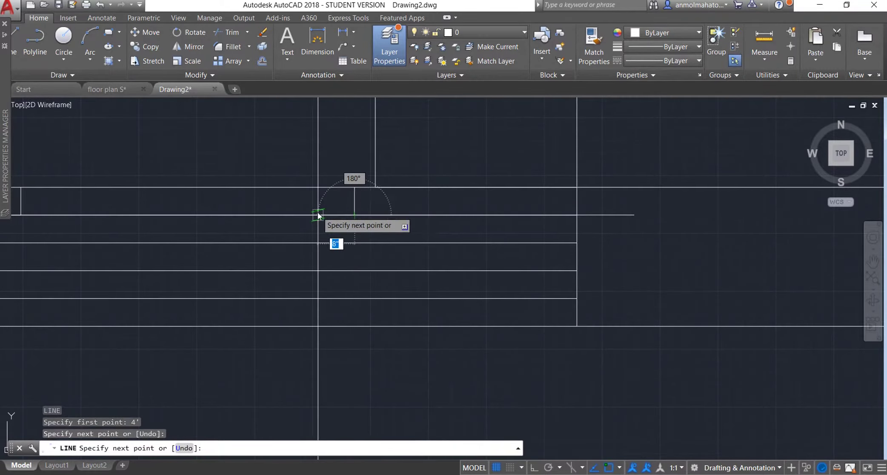
text(1')
key(Return)
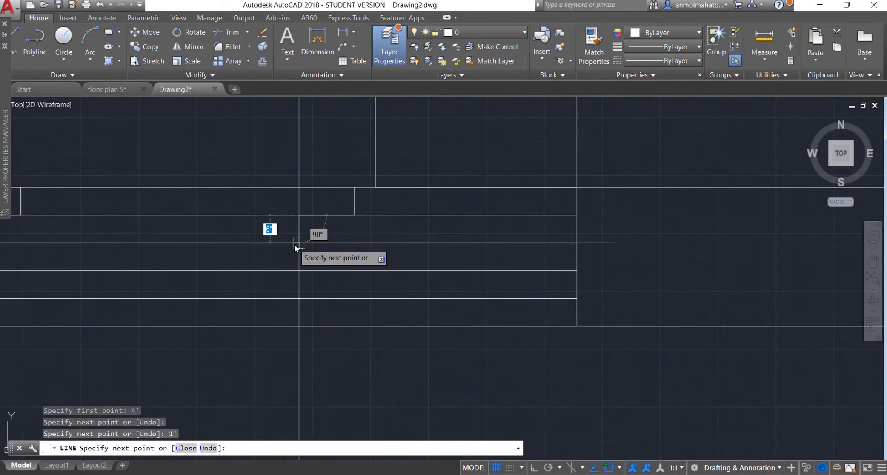
- Add three more risers with 1' treads to the left, finishing with a final riser
click(298, 242)
text(1')
key(Return)
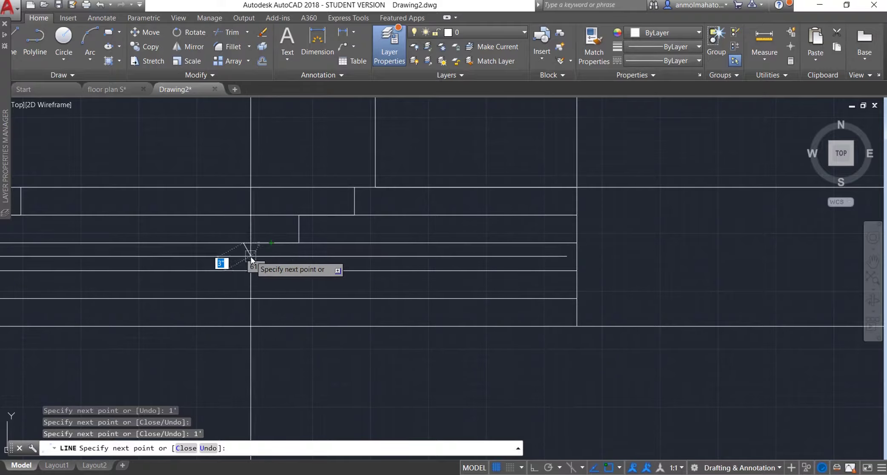
click(243, 271)
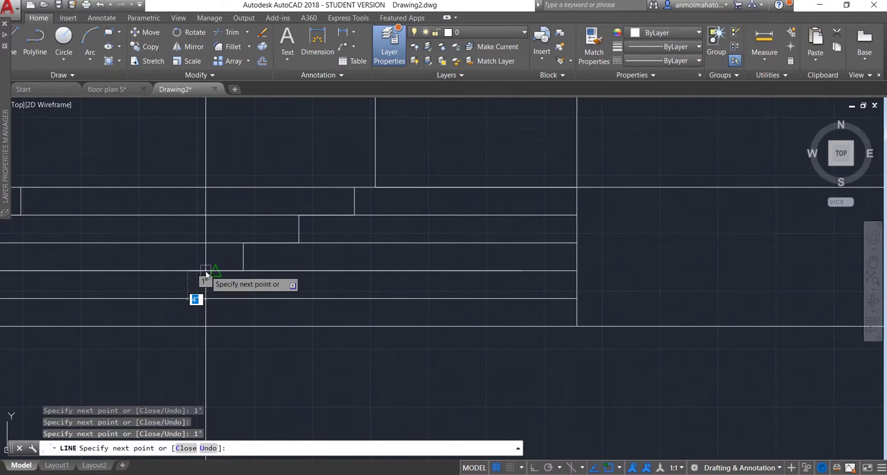
text(1')
key(Return)
click(187, 298)
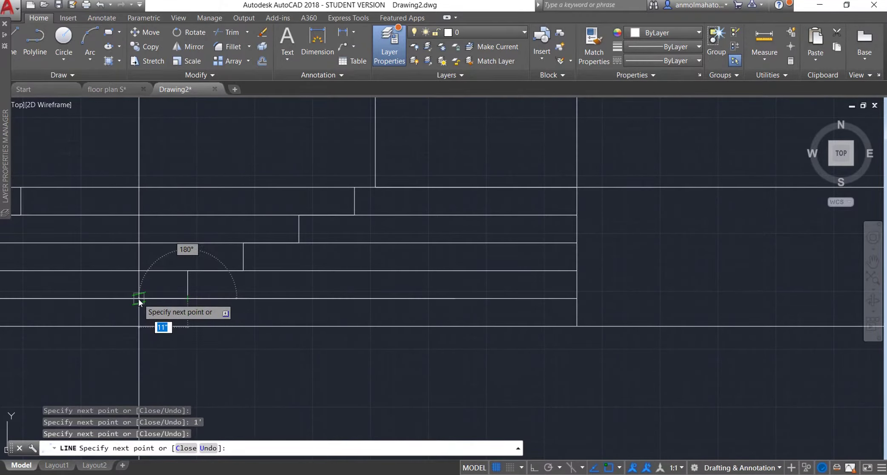
text(1')
key(Return)
click(131, 326)
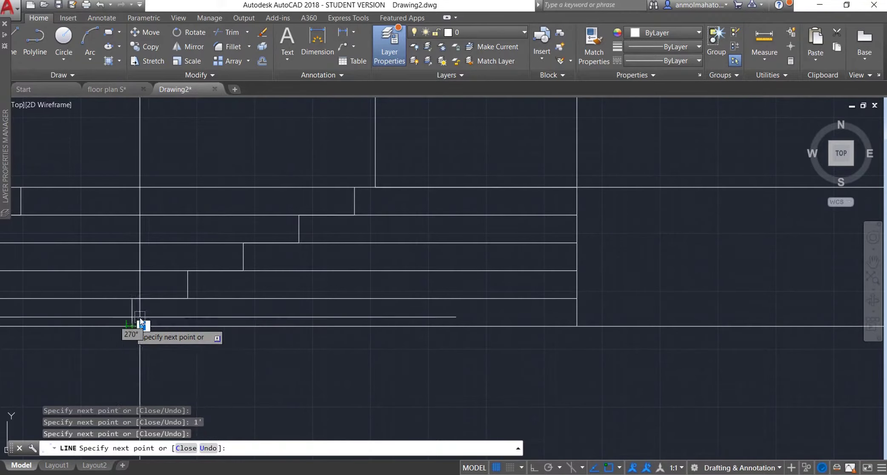
key(Escape)
scroll(167, 304, down, 5)
- Erase the upper and lower horizontal guide lines crossing the window level
scroll(115, 253, up, 2)
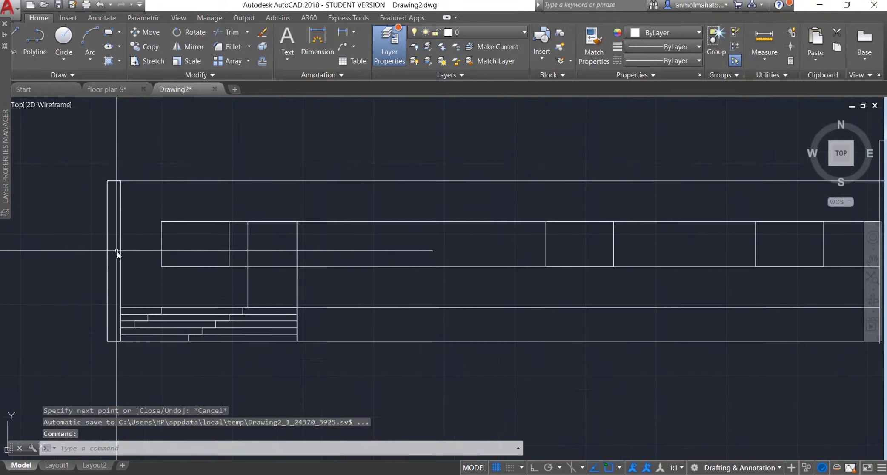
click(388, 222)
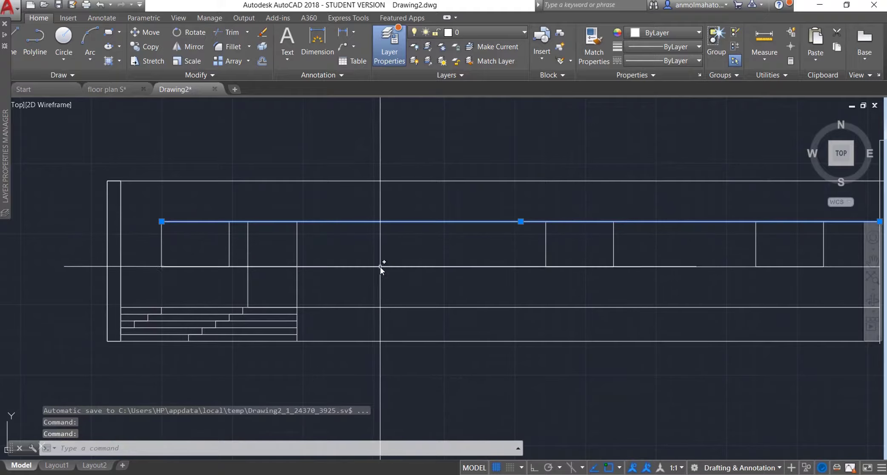
click(379, 267)
key(Delete)
scroll(379, 267, down, 2)
scroll(379, 267, up, 2)
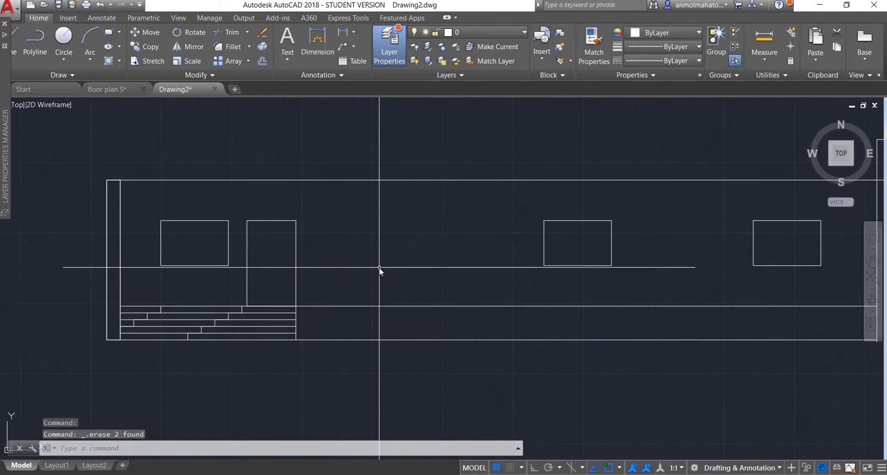
scroll(379, 267, up, 1)
scroll(210, 237, down, 2)
- Offset the door and three window outlines 2" inward to form inner frames
text(o)
key(Return)
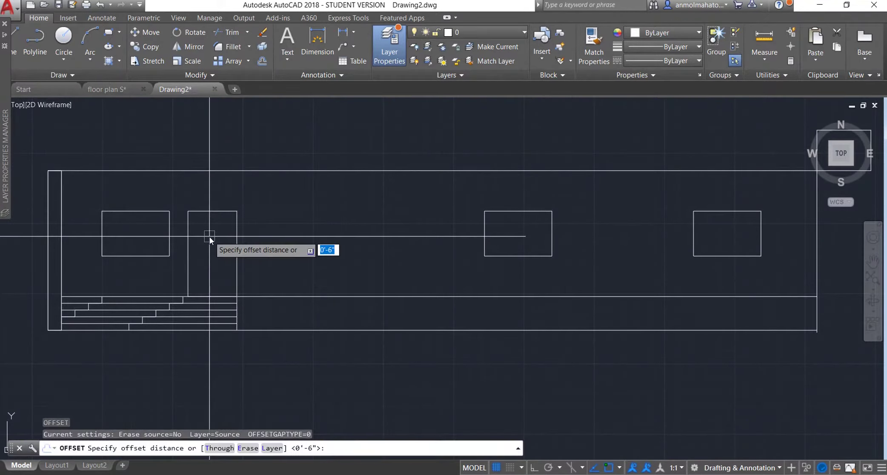
text(2)
text(")
key(Return)
click(237, 237)
click(212, 251)
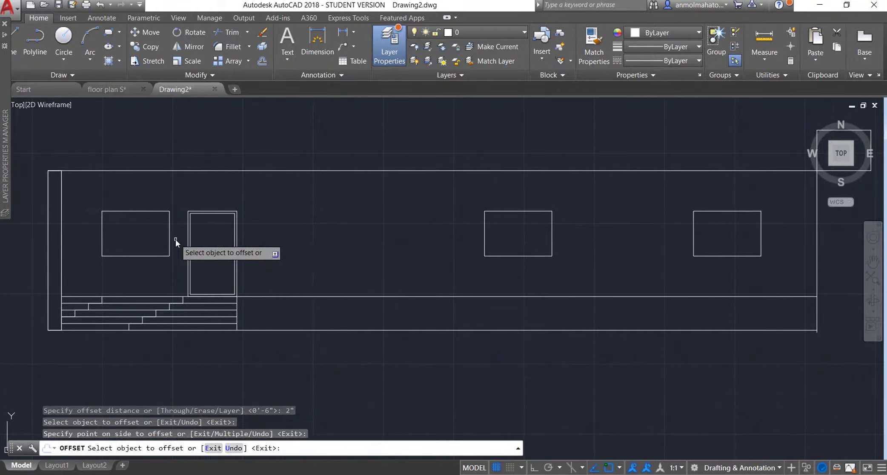
click(169, 236)
click(161, 237)
click(551, 221)
click(546, 225)
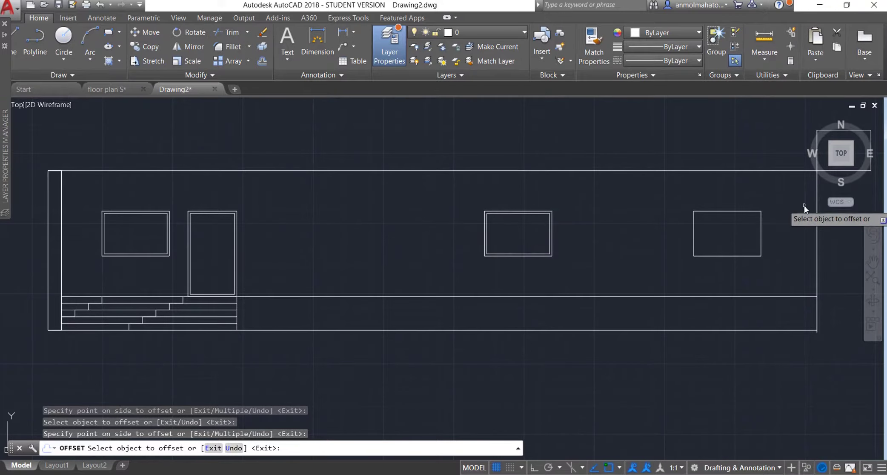
click(760, 226)
click(731, 225)
key(Escape)
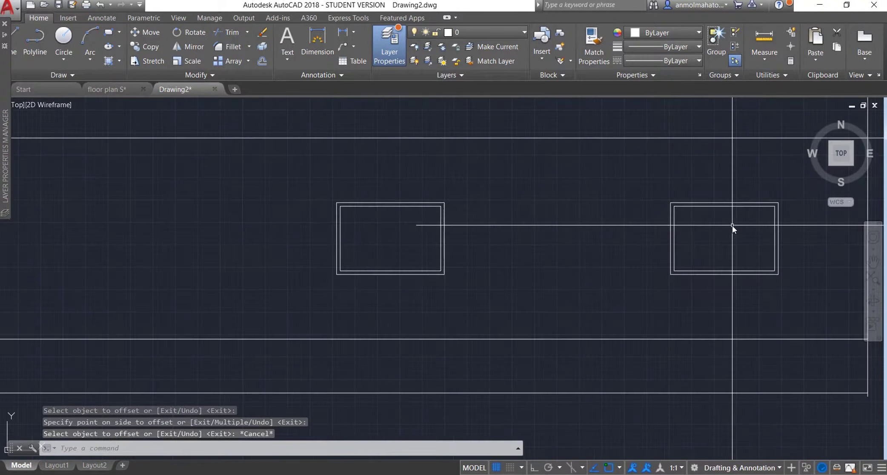
- Draw a vertical line between the right window frame's top and bottom midpoints
scroll(732, 225, up, 2)
text(l)
key(Return)
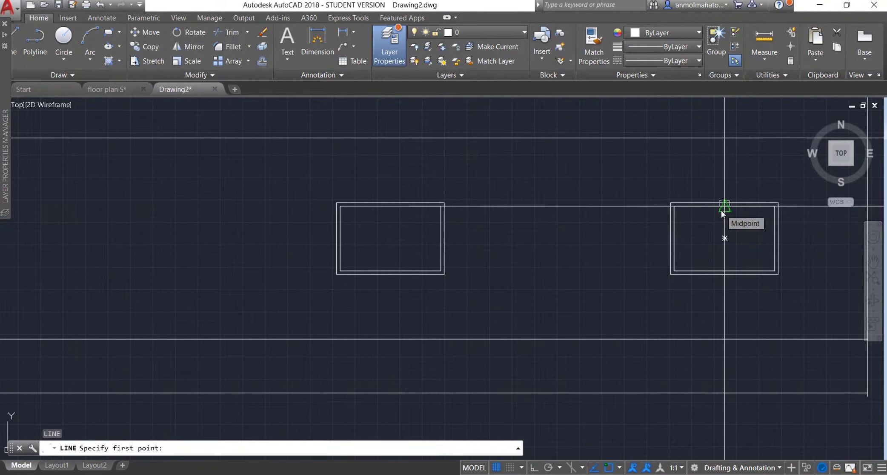
scroll(720, 210, up, 2)
click(728, 204)
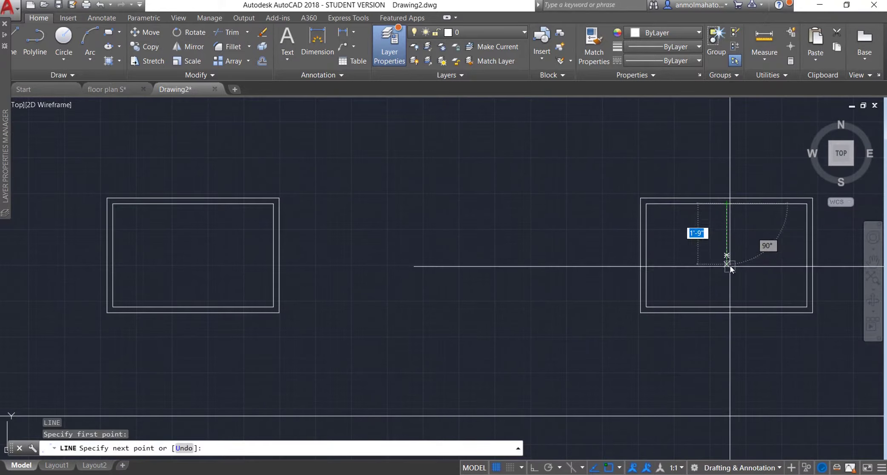
click(729, 306)
key(Escape)
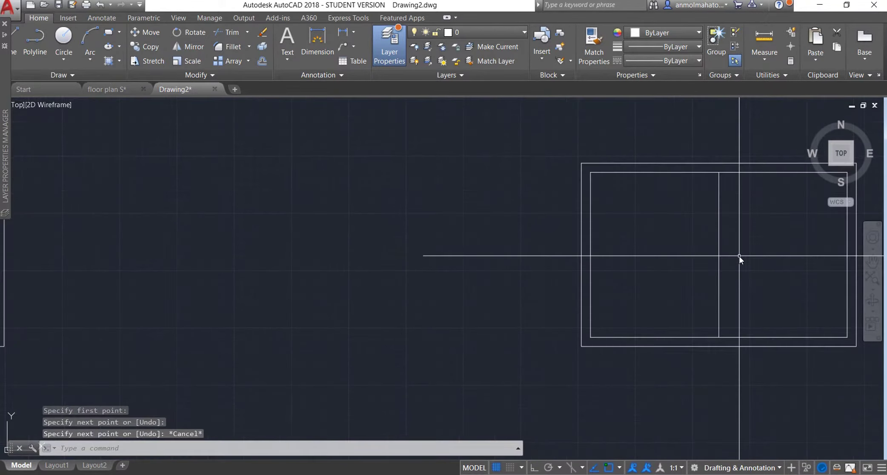
- Offset the centre line 1" to each side and delete the original middle line
scroll(738, 256, up, 2)
text(o)
key(Return)
text(1")
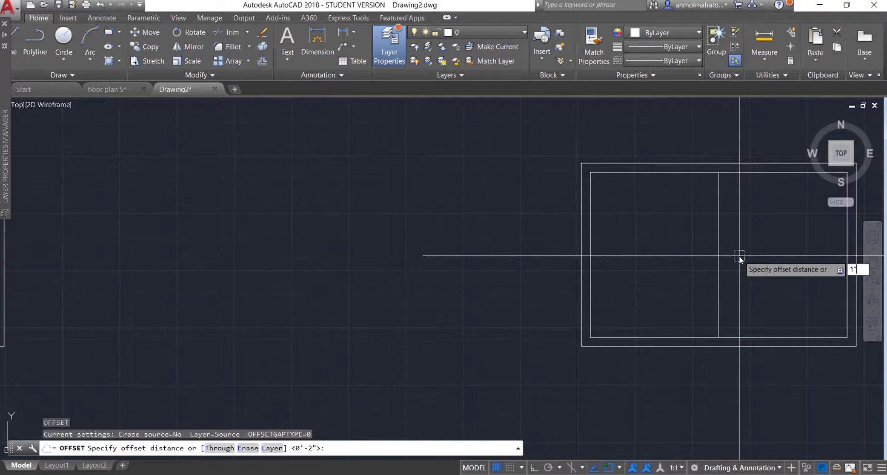
key(Return)
click(719, 257)
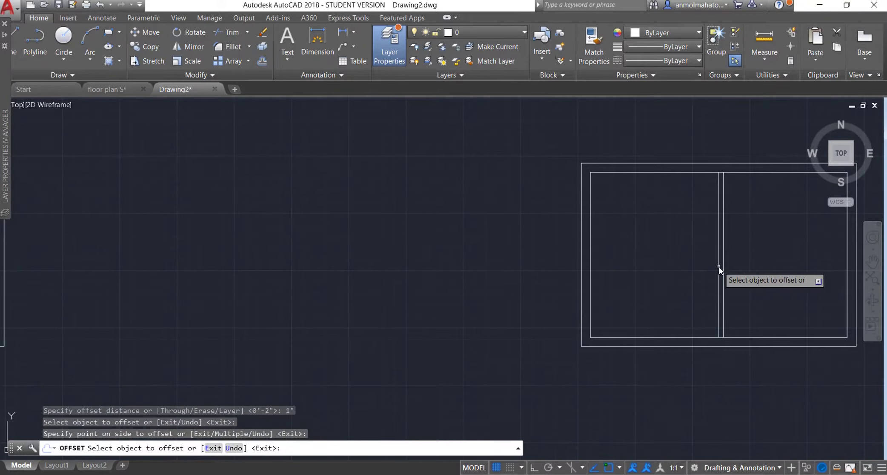
click(718, 265)
click(695, 266)
key(Escape)
click(719, 258)
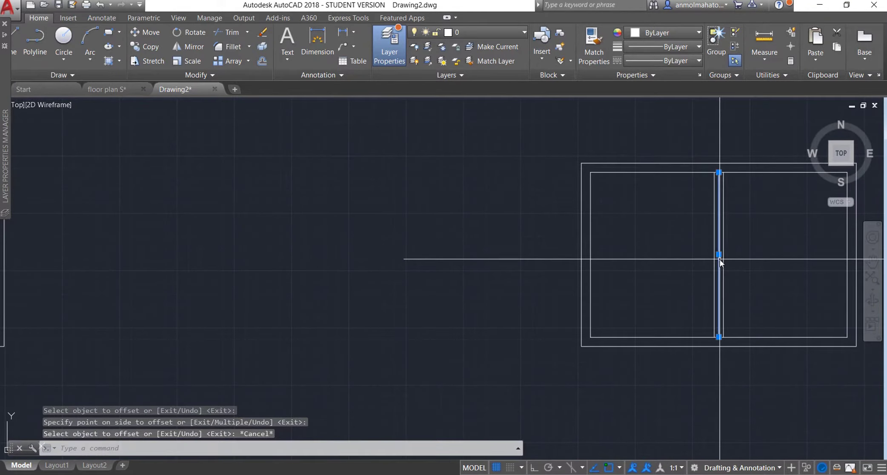
key(Delete)
- Copy the two mullion lines into the other window and the left window
drag(746, 260, 678, 263)
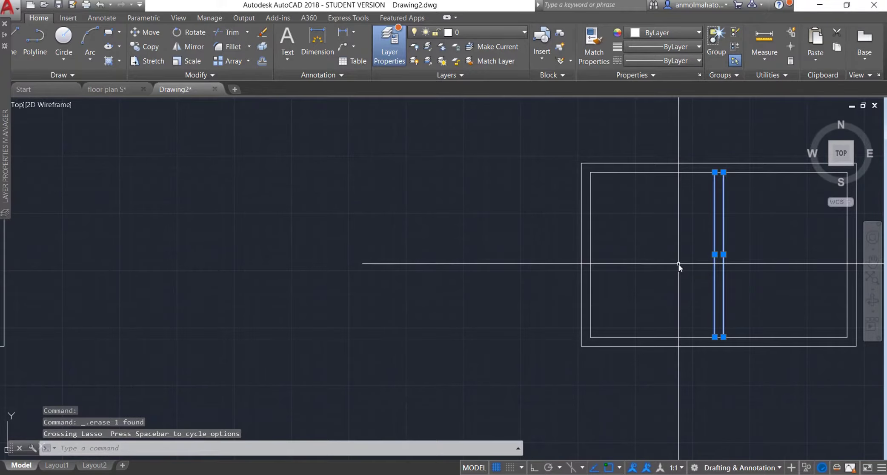
text(co)
key(Return)
click(593, 333)
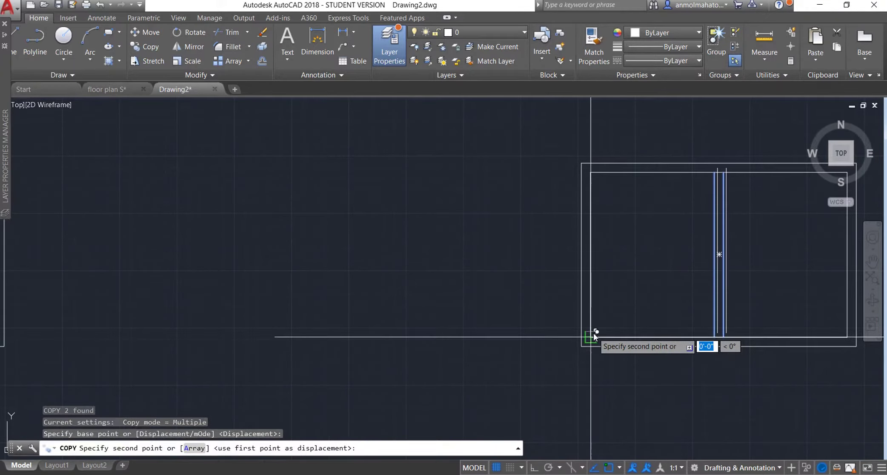
scroll(593, 332, down, 5)
scroll(521, 339, up, 2)
scroll(480, 324, up, 3)
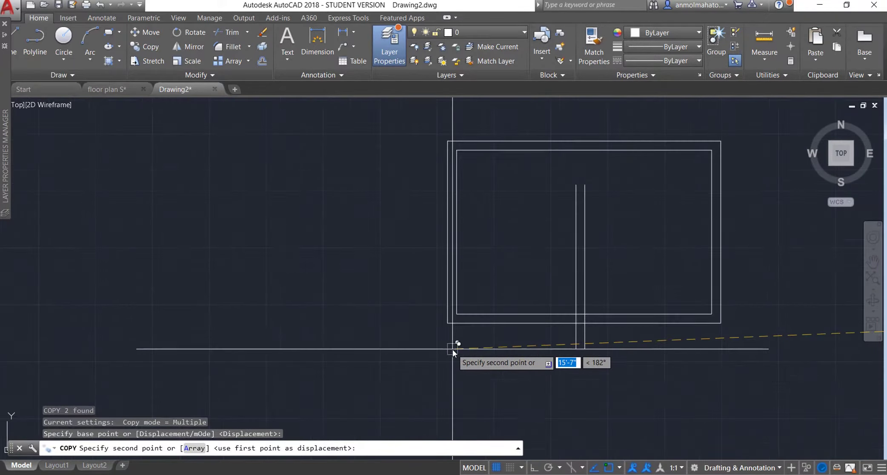
click(456, 313)
scroll(457, 314, down, 2)
scroll(456, 314, down, 5)
scroll(223, 314, up, 4)
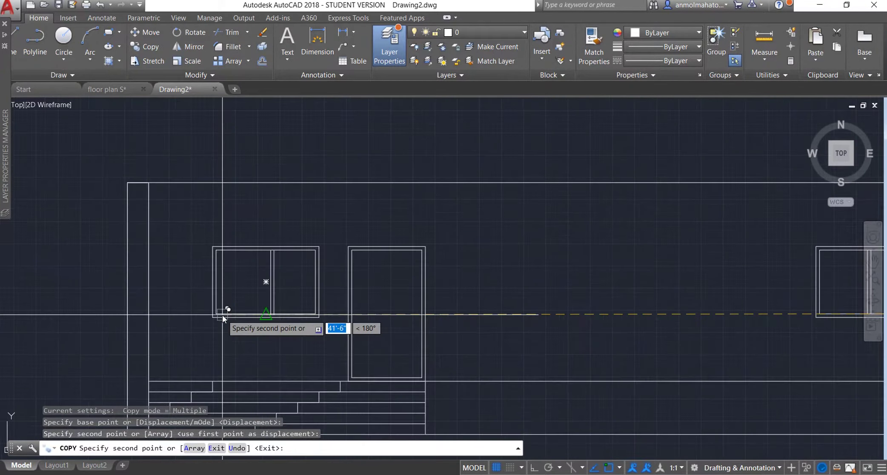
click(221, 314)
key(Escape)
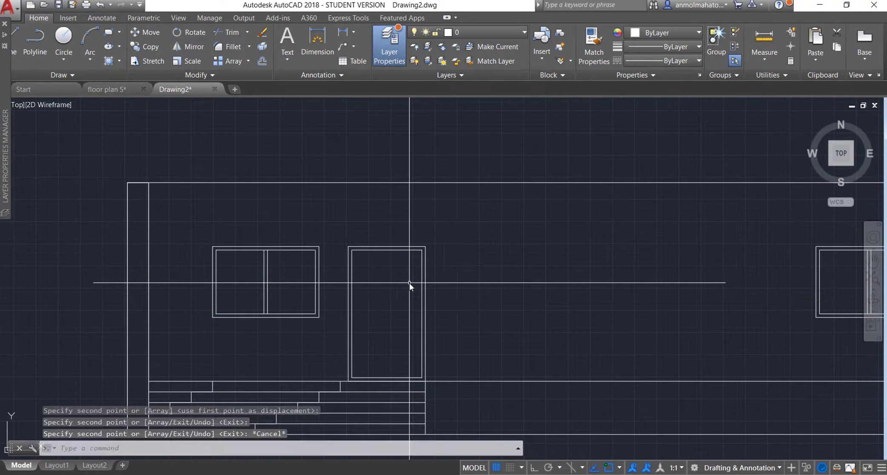
scroll(408, 283, down, 4)
scroll(409, 283, down, 2)
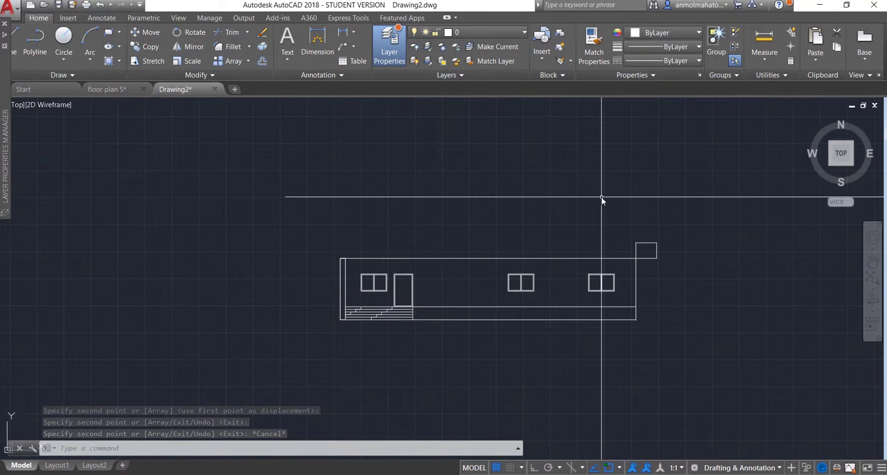
- In floor plan S, window-select the right floor plan and copy it to the clipboard
scroll(601, 197, up, 2)
scroll(601, 197, up, 2)
scroll(601, 196, down, 4)
scroll(600, 197, down, 10)
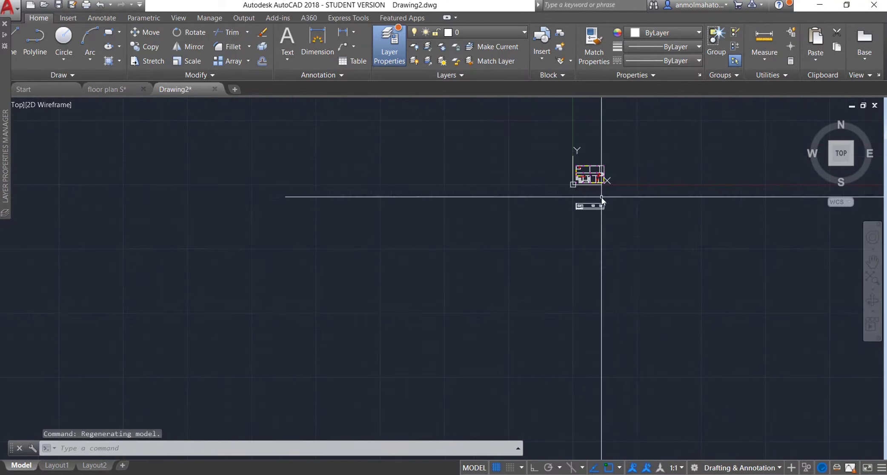
scroll(601, 196, up, 3)
scroll(623, 149, up, 3)
click(106, 89)
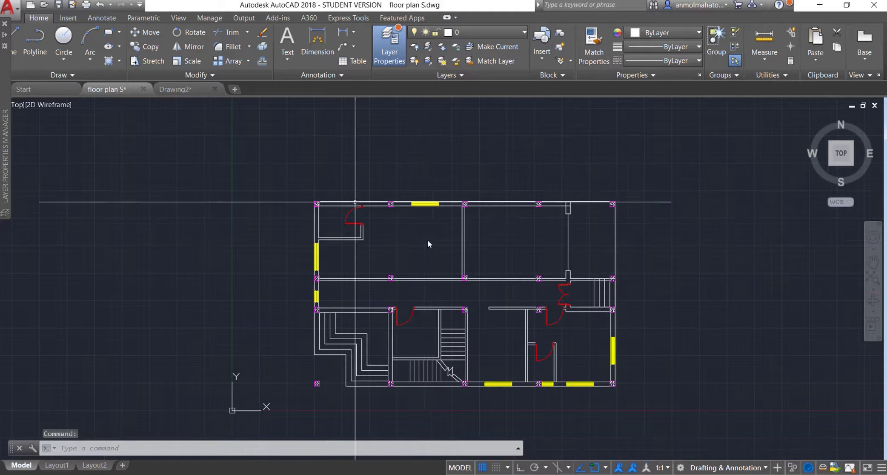
scroll(428, 244, down, 6)
scroll(736, 243, up, 2)
scroll(728, 243, up, 3)
click(345, 206)
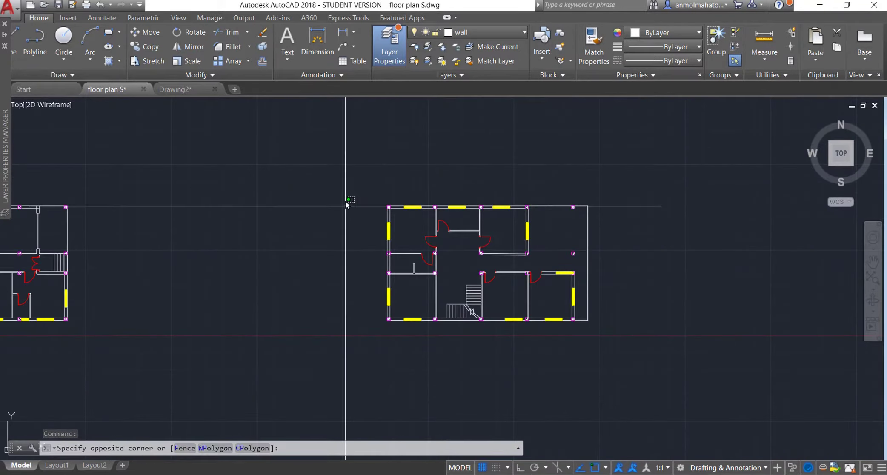
drag(345, 206, 708, 165)
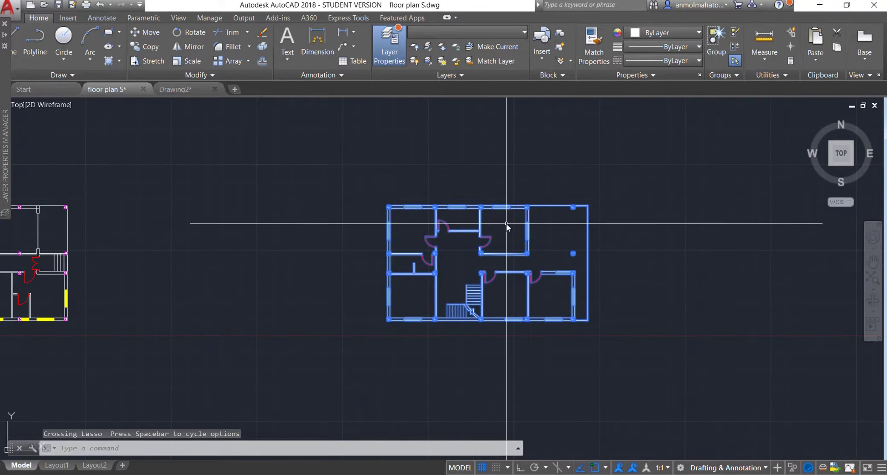
text(co)
key(Return)
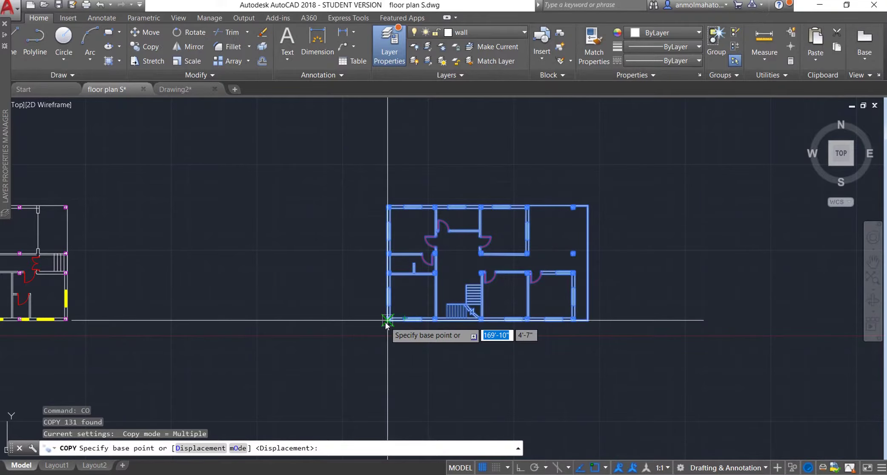
key(ctrl+c)
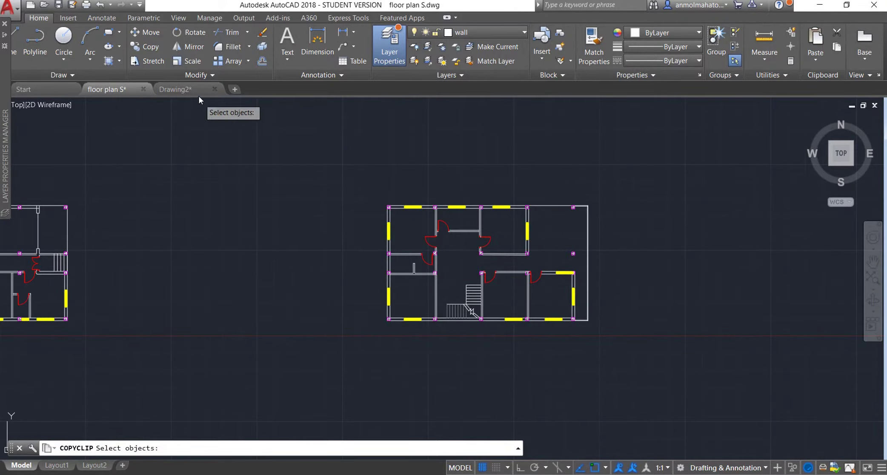
- Paste the plan into Drawing2 beside the first plan, then undo that paste
scroll(683, 306, down, 3)
scroll(683, 306, up, 2)
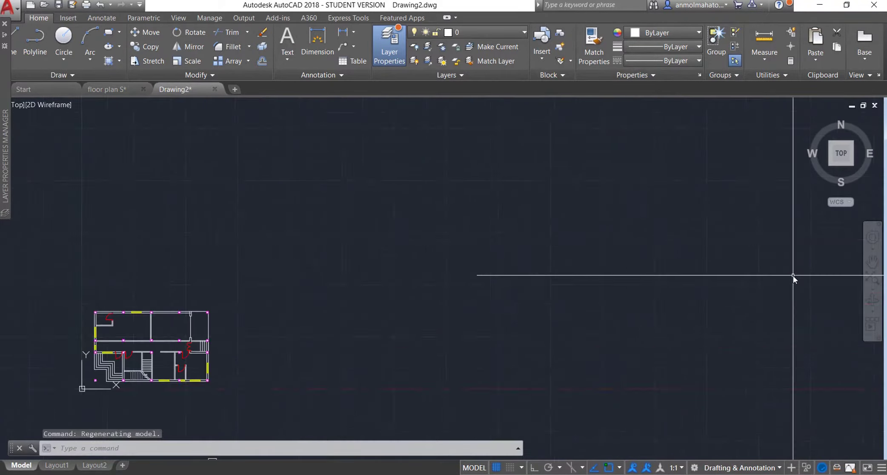
key(ctrl+v)
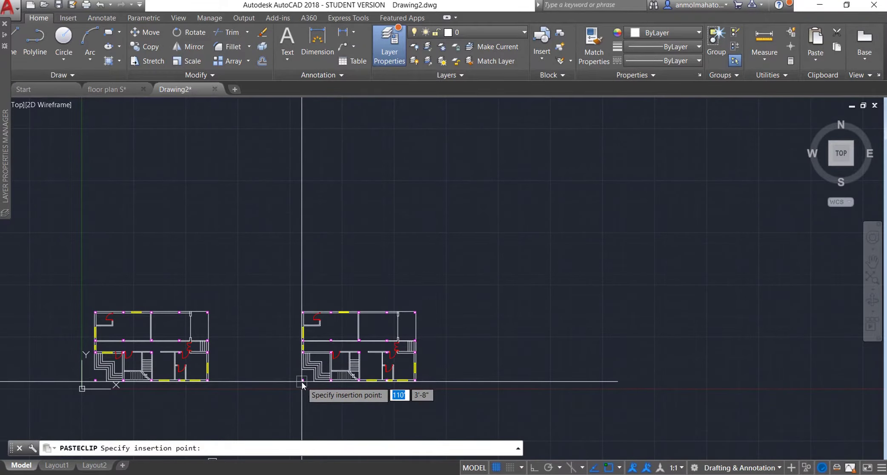
click(301, 381)
scroll(424, 380, down, 6)
scroll(427, 418, up, 2)
scroll(426, 416, up, 2)
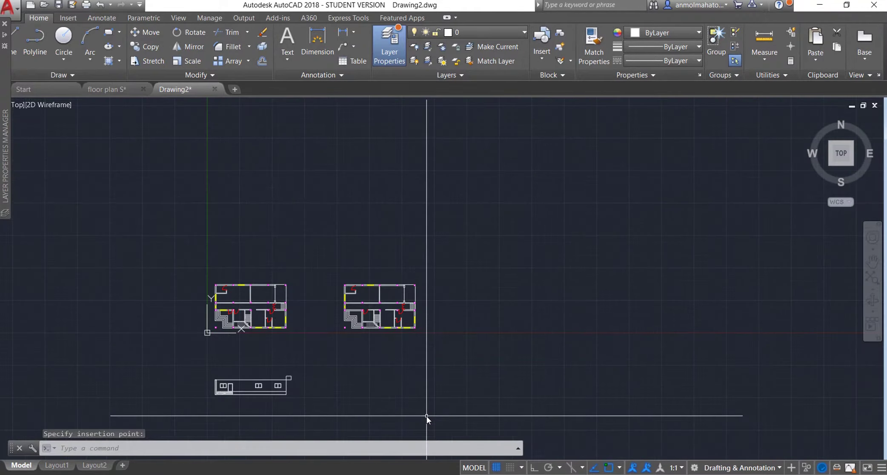
key(ctrl+z)
key(ctrl+z)
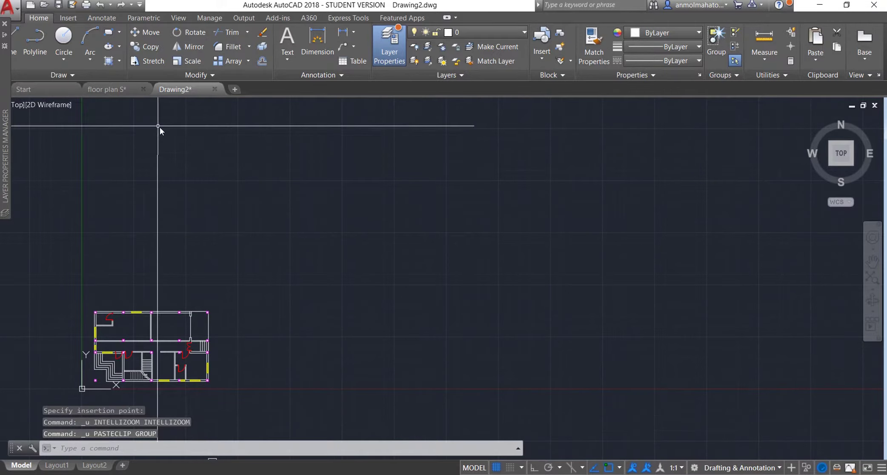
- Re-select the whole right floor plan in floor plan S and paste it into Drawing2
click(124, 90)
mouse_move(318, 166)
mouse_down()
mouse_move(642, 351)
mouse_move(366, 230)
mouse_up()
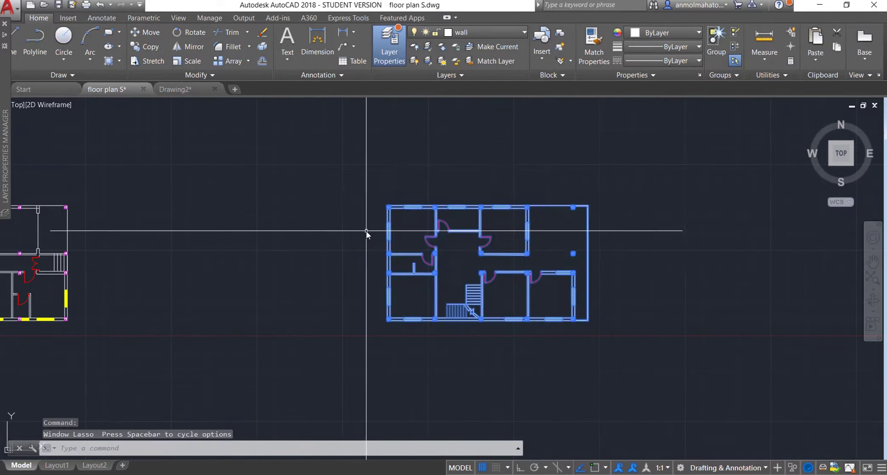
key(ctrl+c)
click(164, 90)
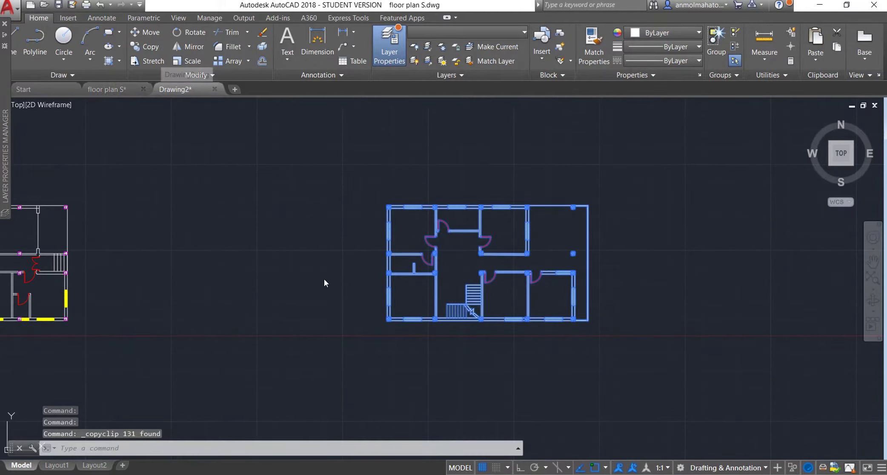
key(ctrl+v)
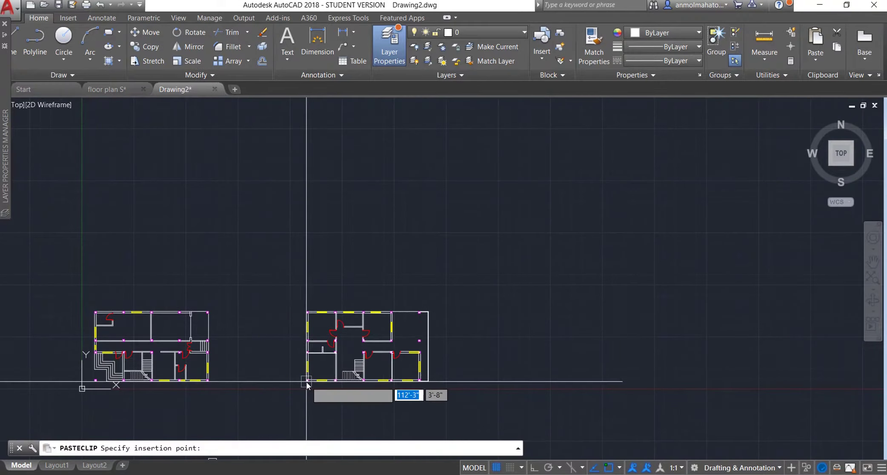
scroll(307, 381, down, 1)
scroll(325, 431, down, 3)
scroll(326, 431, up, 5)
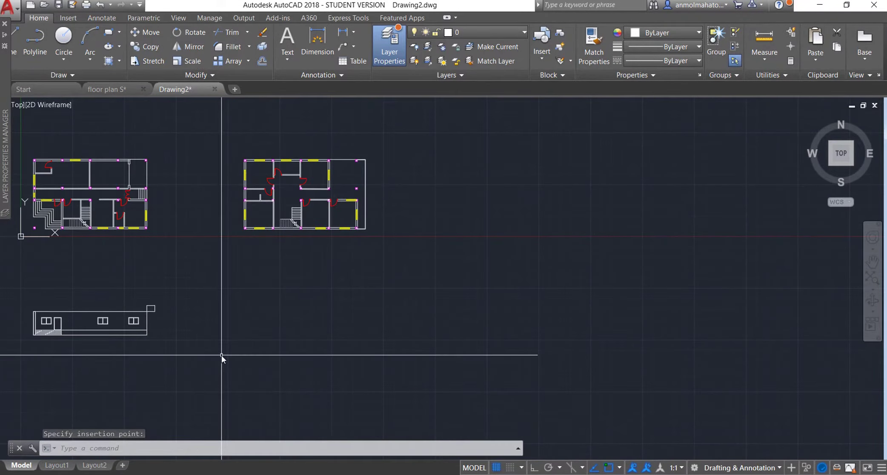
text(xl)
key(Return)
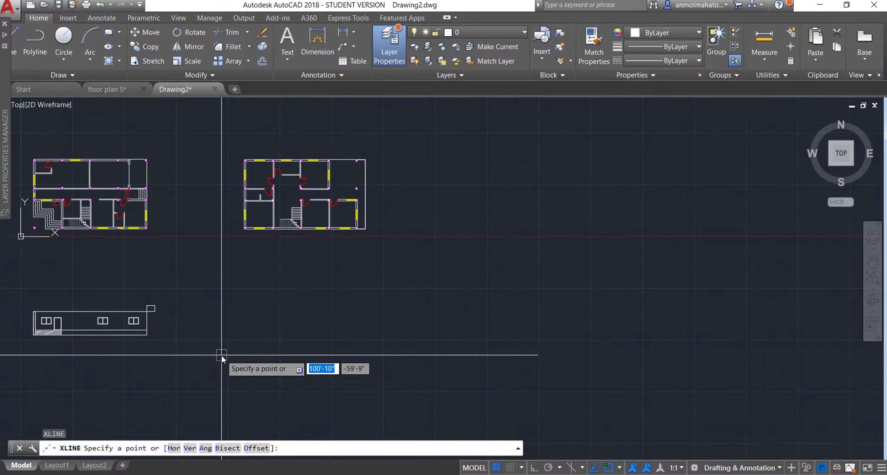
- Place vertical construction lines at the plan's left wall, corner and a window corner
text(v)
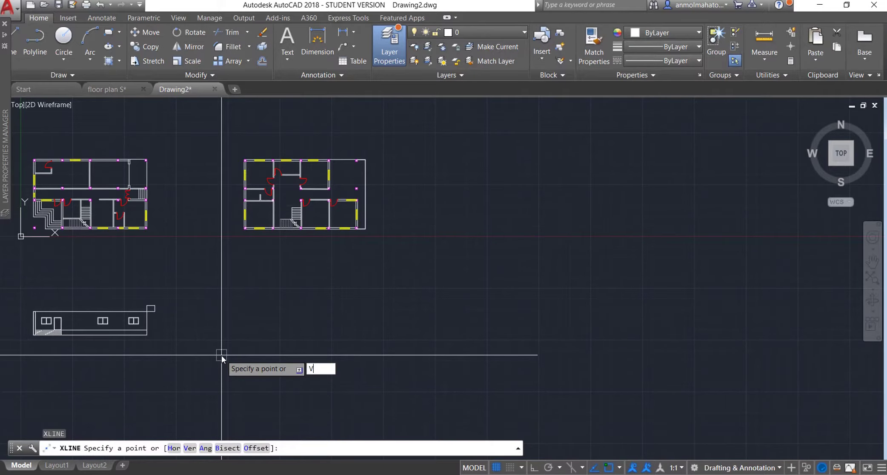
key(Return)
scroll(242, 246, up, 2)
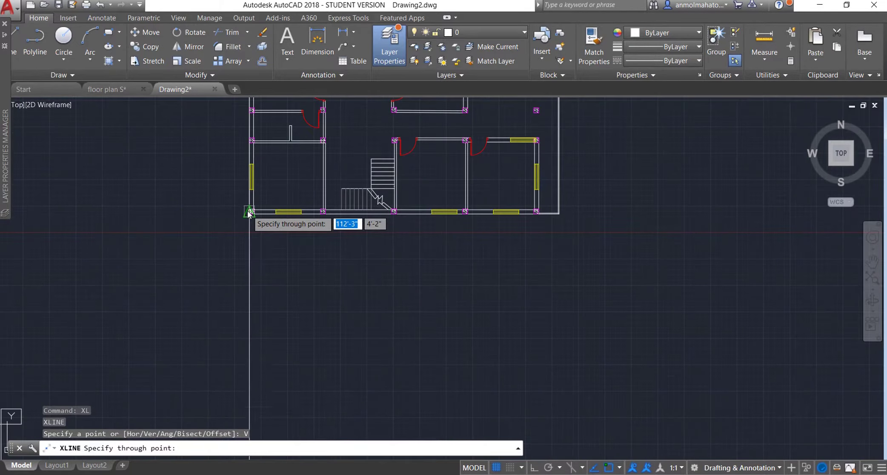
click(250, 265)
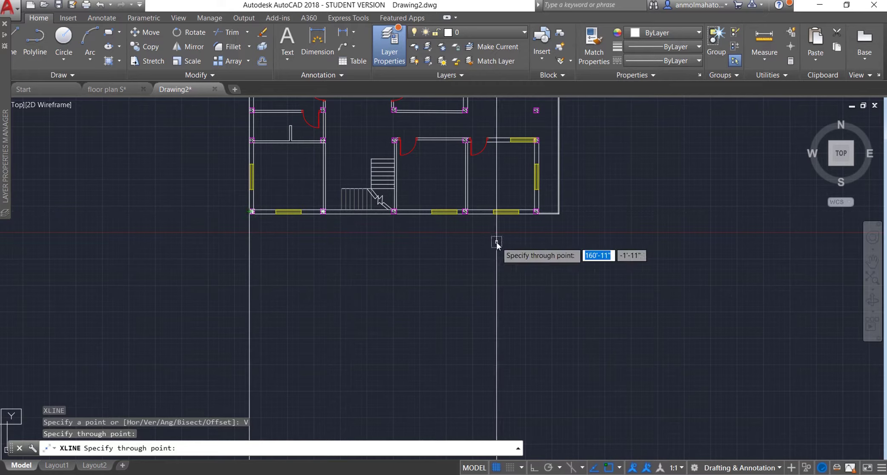
click(559, 211)
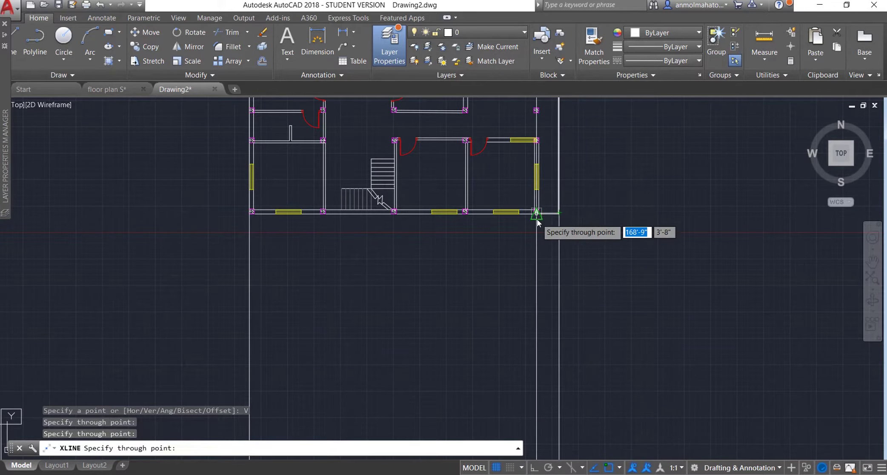
scroll(536, 247, up, 3)
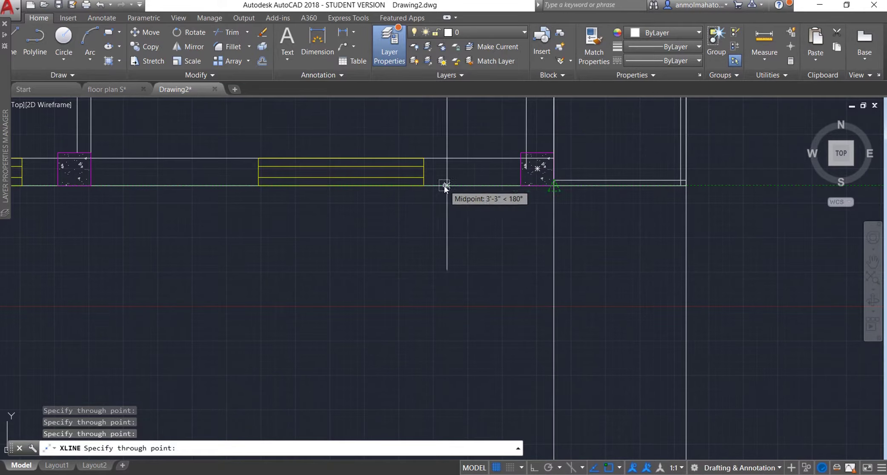
click(423, 186)
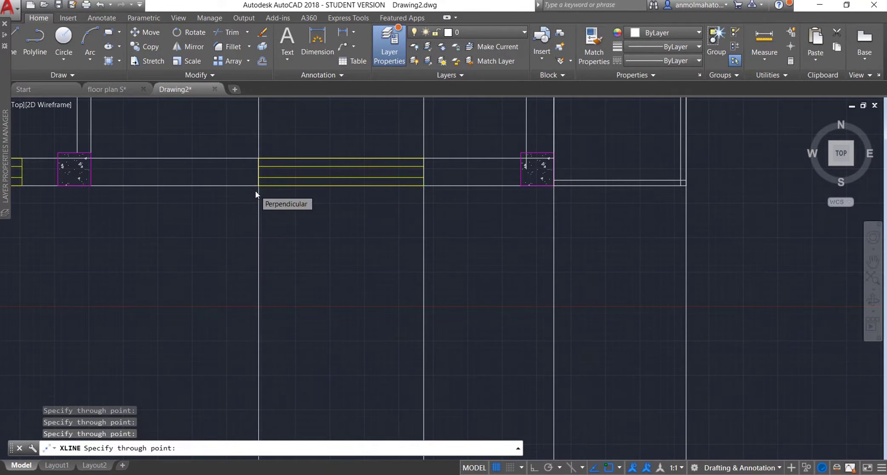
scroll(255, 190, down, 8)
key(Escape)
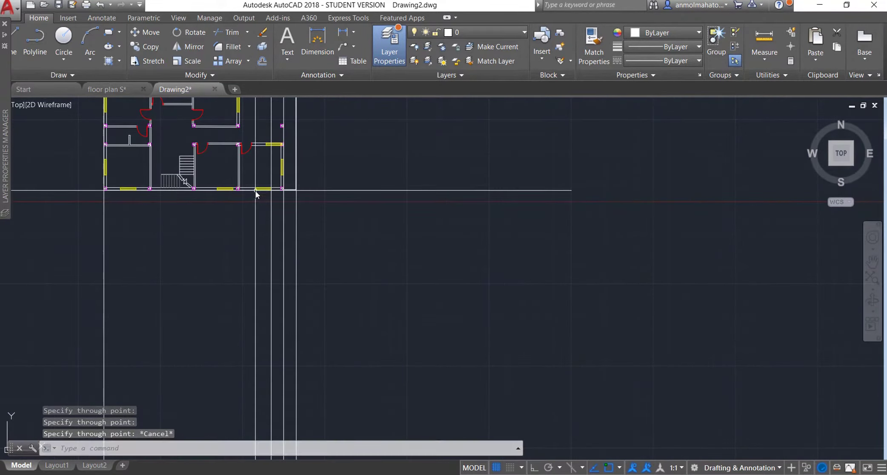
- Delete the unwanted vertical construction line and the stray object
click(270, 213)
key(Delete)
scroll(154, 181, down, 7)
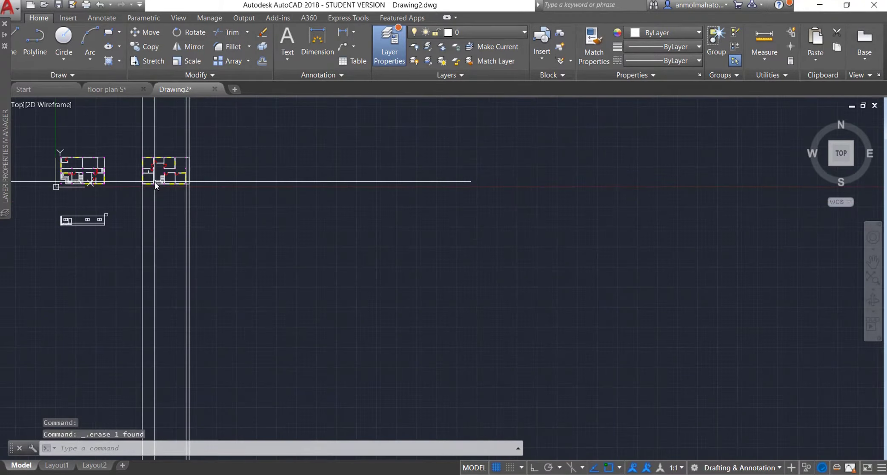
scroll(92, 185, up, 7)
scroll(94, 190, down, 4)
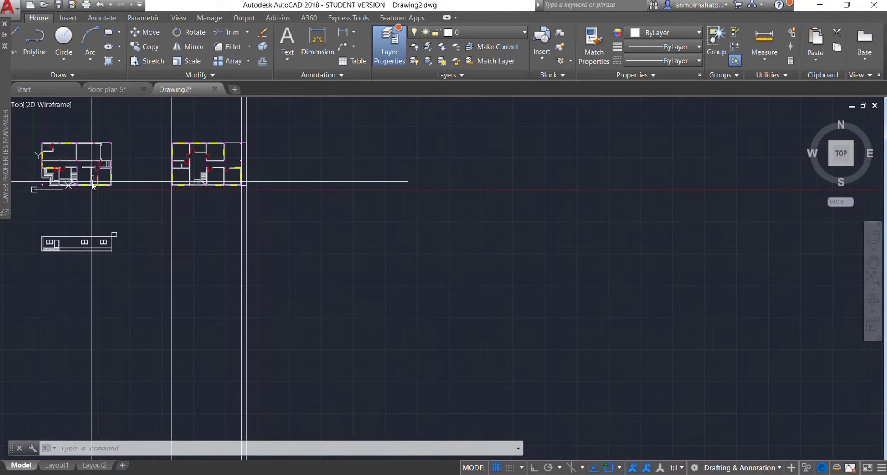
scroll(96, 196, up, 2)
scroll(96, 196, up, 3)
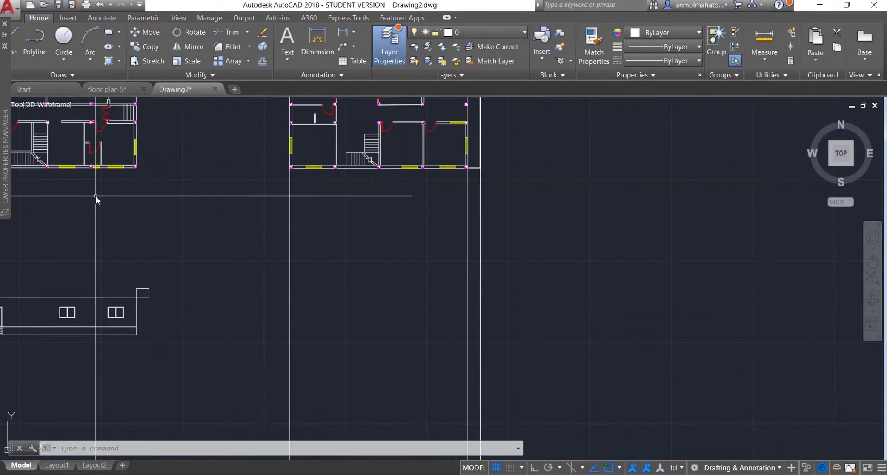
scroll(304, 166, up, 2)
key(Delete)
key(Return)
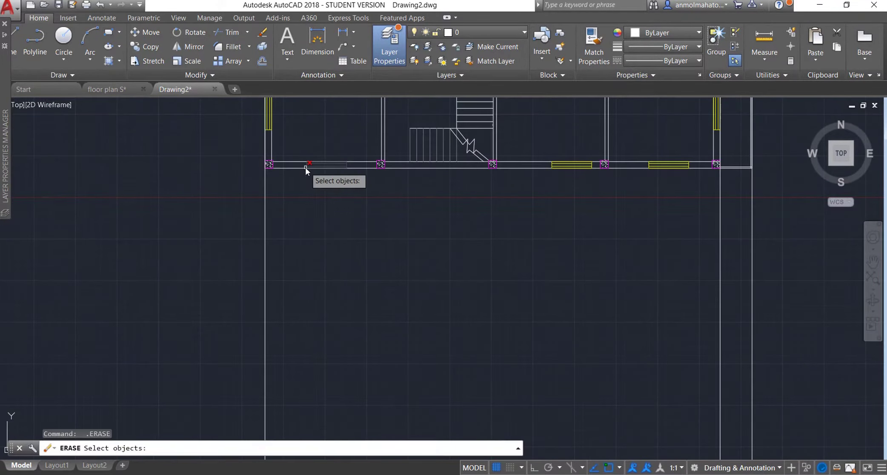
key(Escape)
- Add vertical construction lines through the window's left and right edges
text(xl)
key(Return)
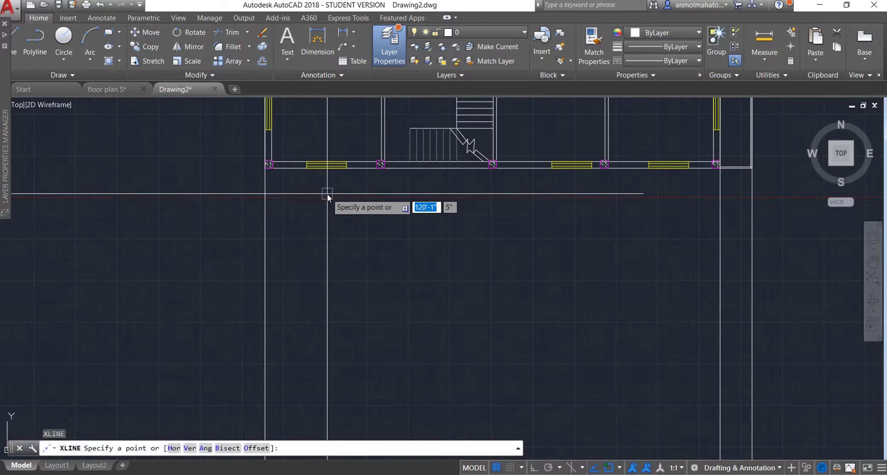
text(v)
key(Return)
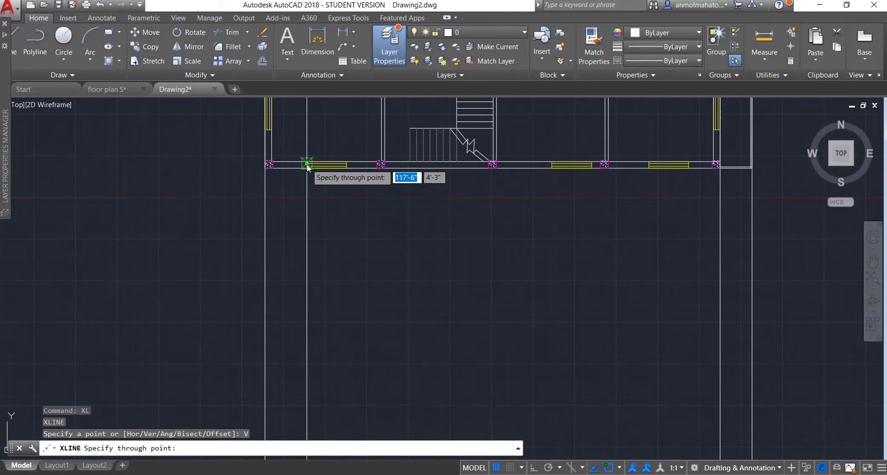
click(306, 166)
click(346, 165)
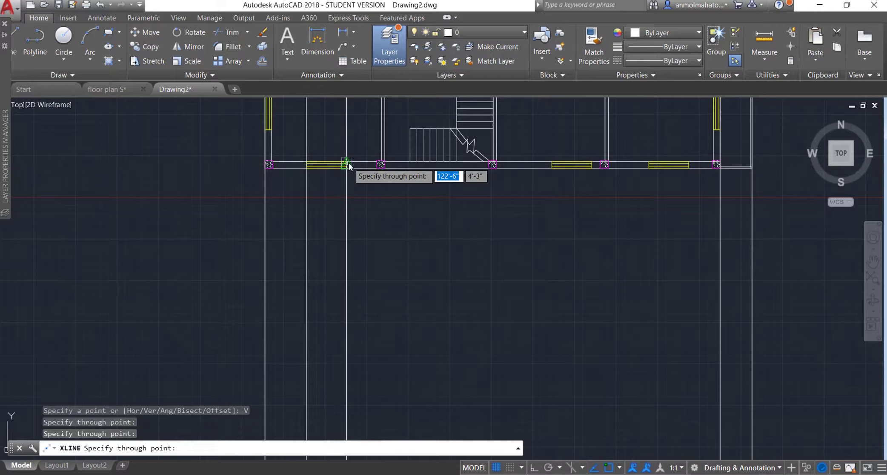
key(Escape)
scroll(350, 201, down, 5)
- Window-select the whole elevation and copy it, using its lower-left corner as base point
drag(88, 241, 271, 256)
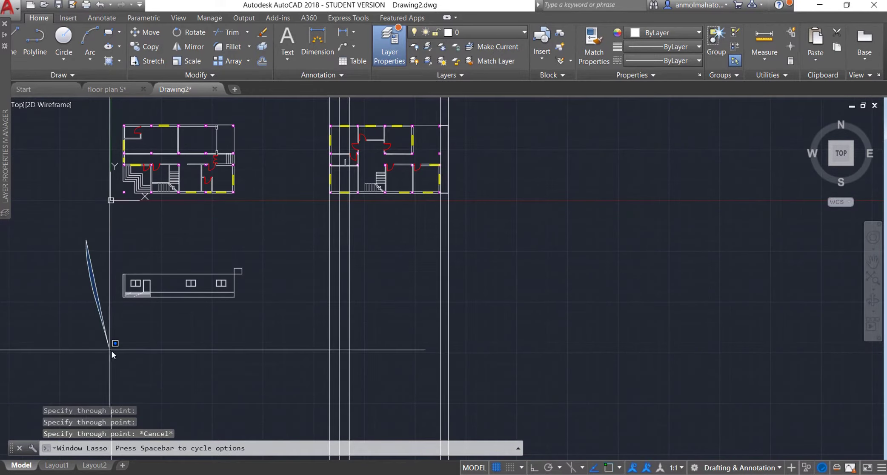
scroll(90, 345, up, 4)
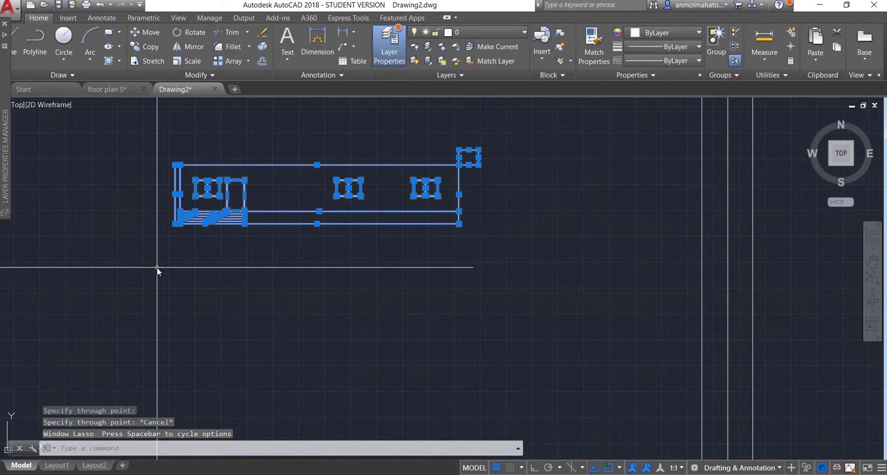
scroll(156, 267, down, 4)
text(CO)
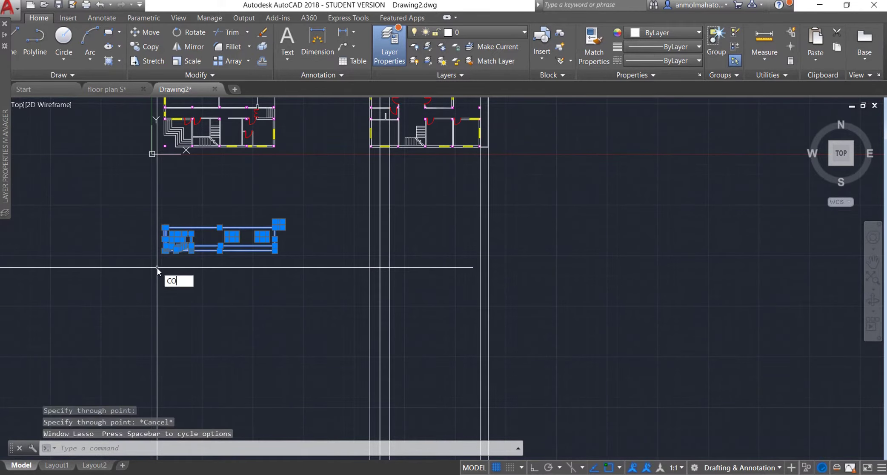
key(Return)
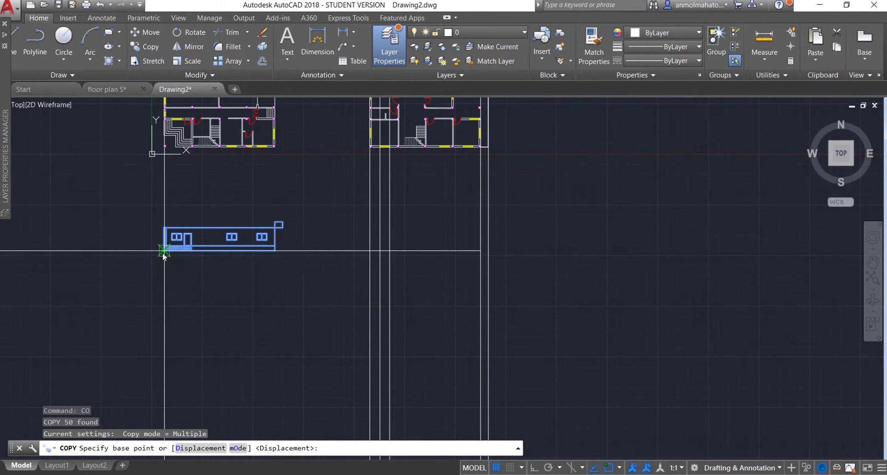
scroll(163, 255, up, 5)
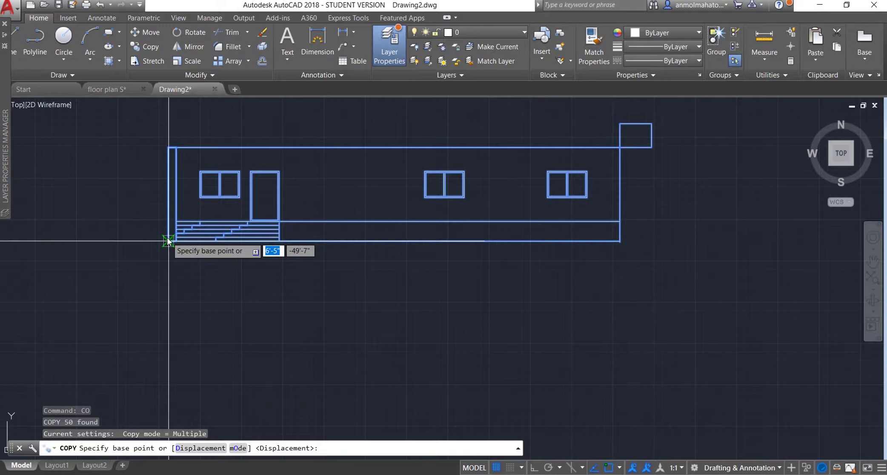
click(168, 239)
- With Ortho on, place the copy level with the original beneath the second floor plan
scroll(168, 238, down, 2)
scroll(385, 230, down, 1)
scroll(453, 232, down, 5)
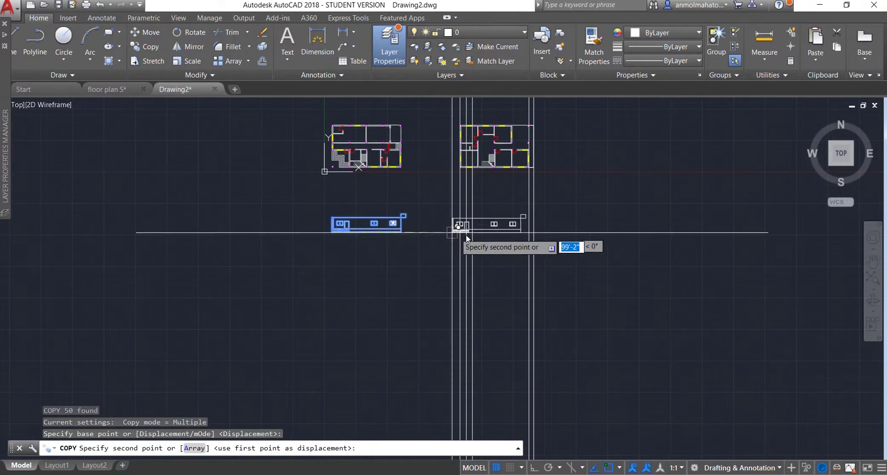
scroll(479, 236, up, 4)
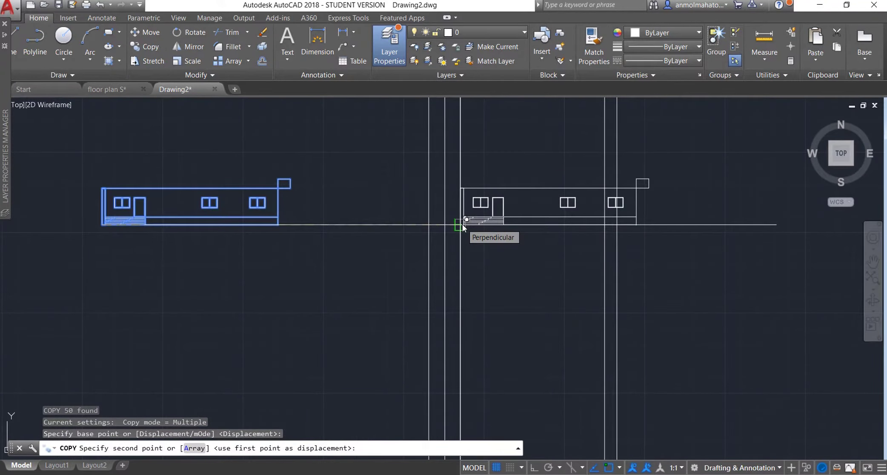
key(F8)
click(432, 226)
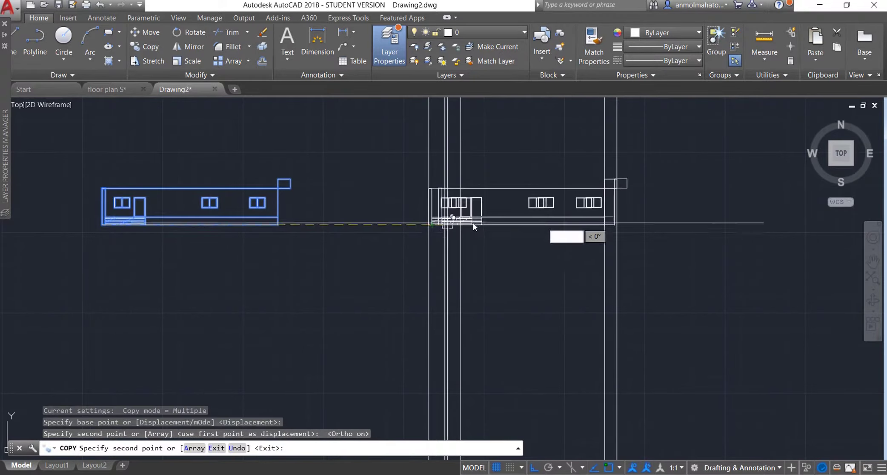
key(Escape)
scroll(579, 235, down, 2)
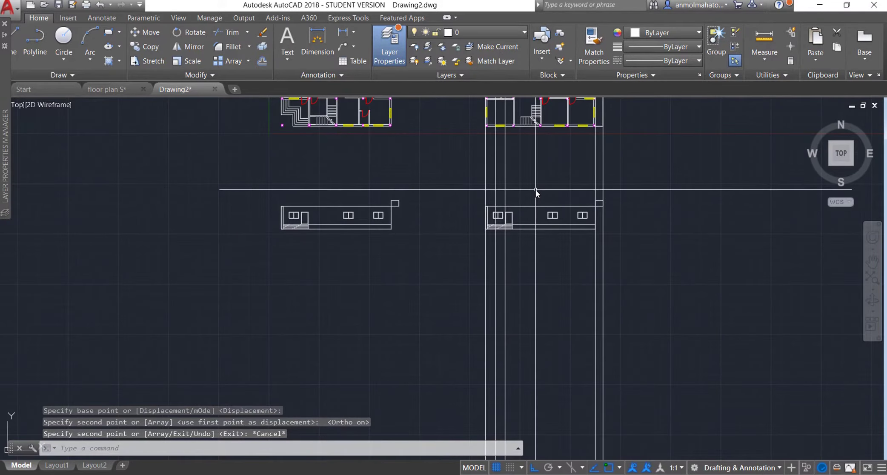
scroll(535, 189, up, 5)
scroll(536, 189, up, 1)
- Try offsetting the elevation's top line 3' and 4' upward, then delete the unwanted upper line
text(O)
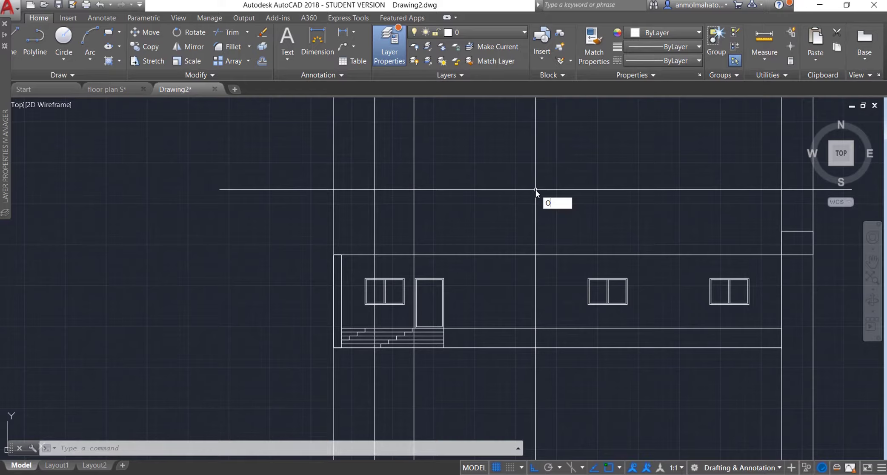
key(Return)
text(3')
key(Return)
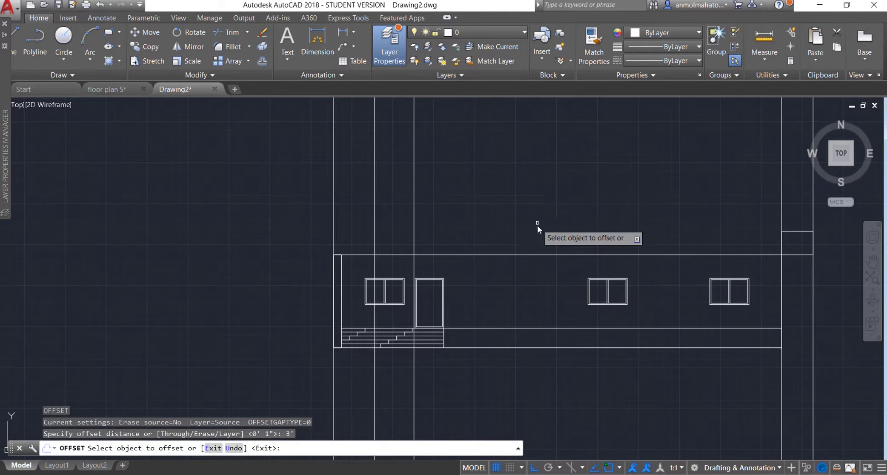
click(539, 255)
click(543, 212)
click(546, 230)
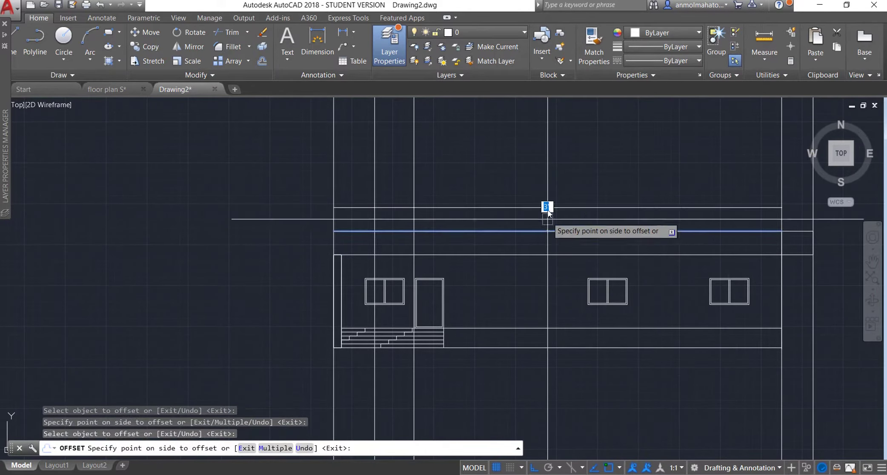
text(4')
key(Return)
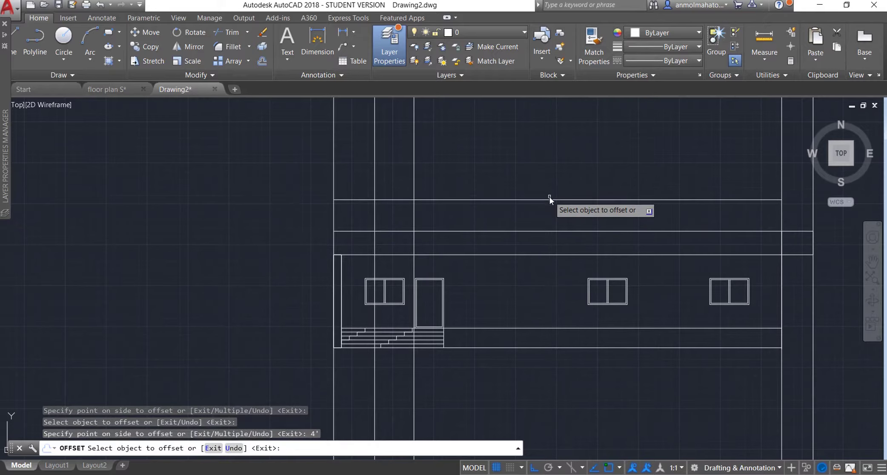
click(553, 199)
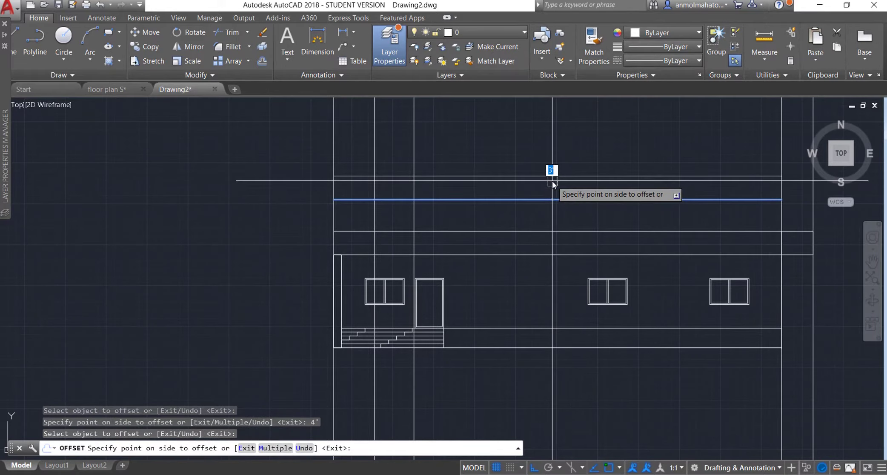
key(Escape)
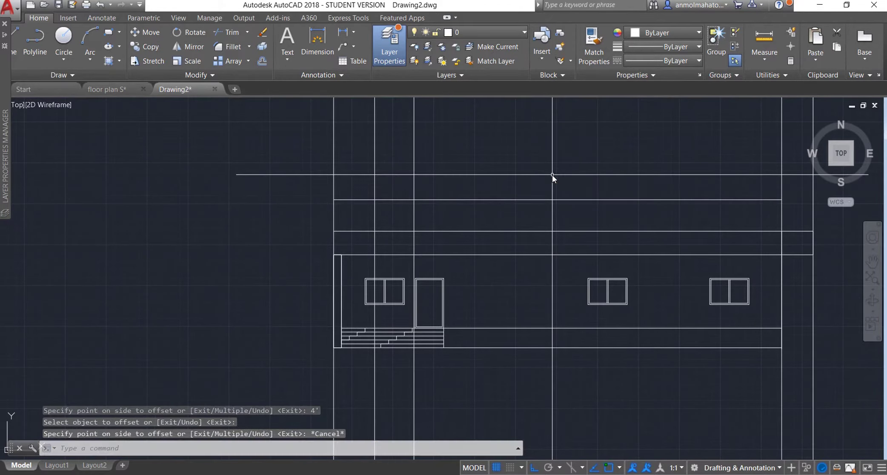
click(545, 198)
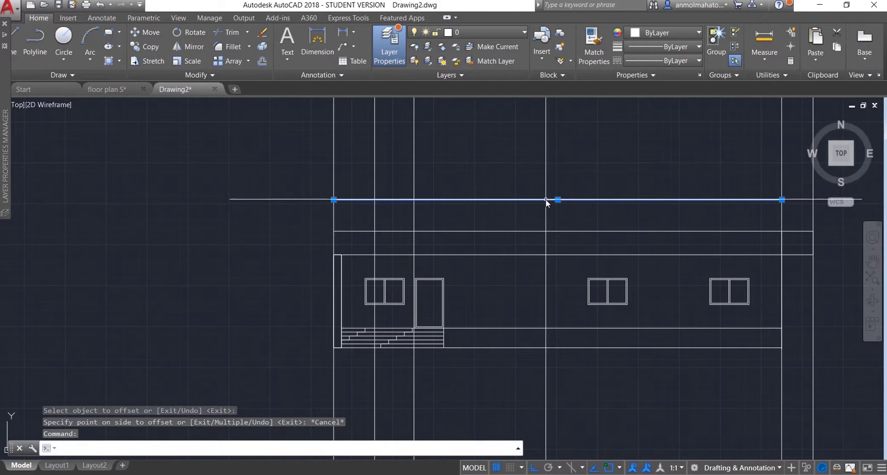
key(Delete)
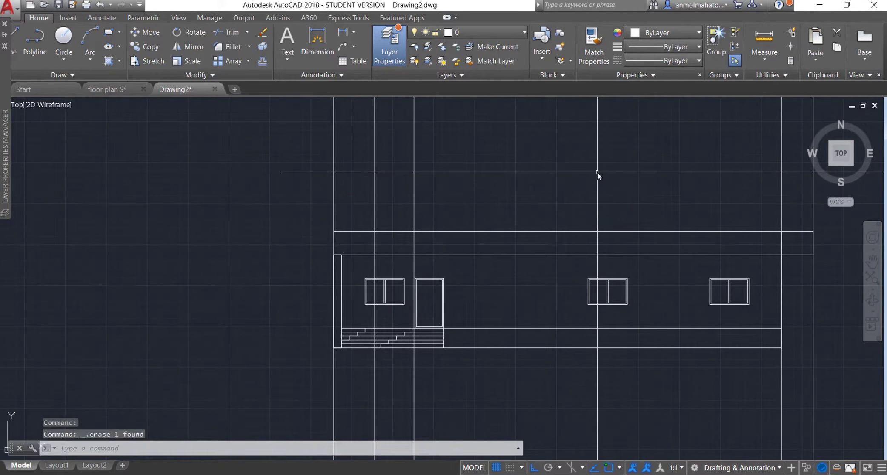
- Offset the top elevation line 9'4" upward, then the new line another 3'
text(o)
key(Return)
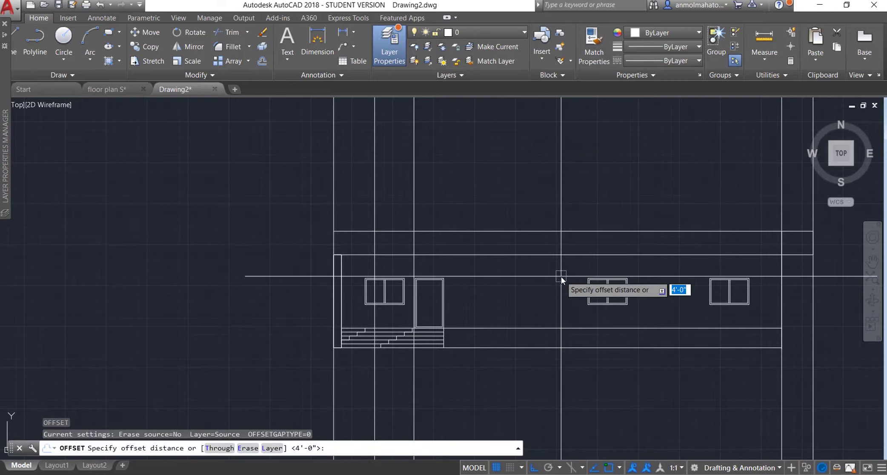
text(9)
text('4)
key(Return)
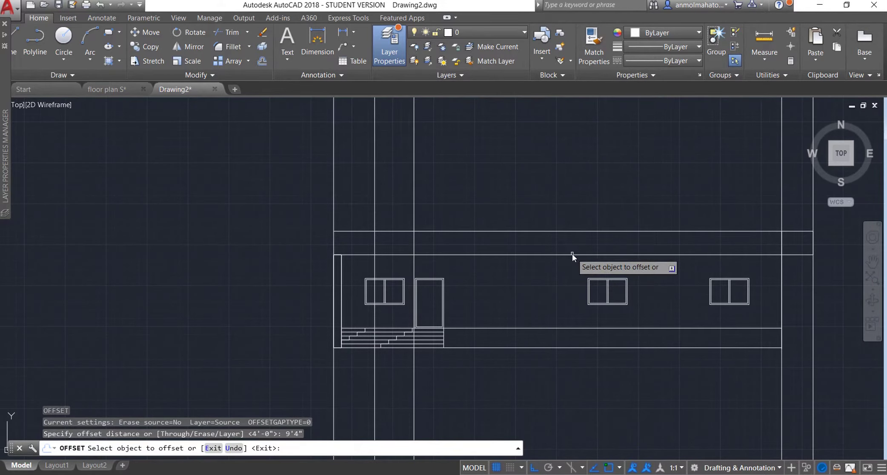
click(571, 253)
click(569, 182)
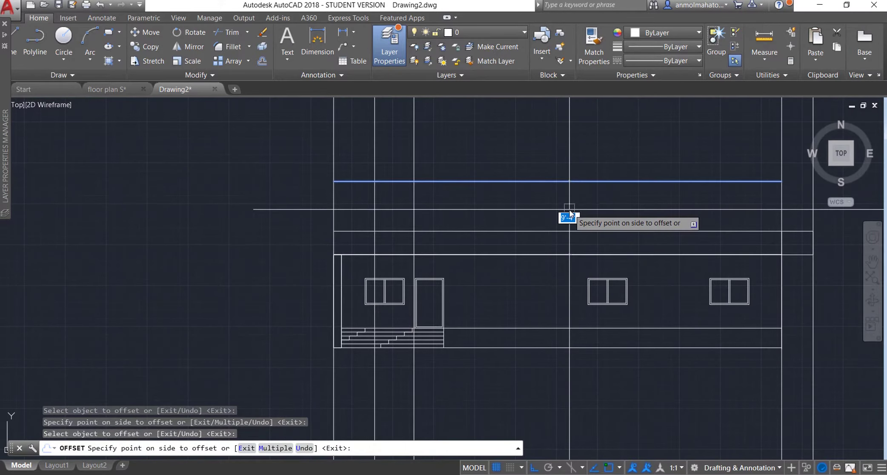
text(3')
key(Return)
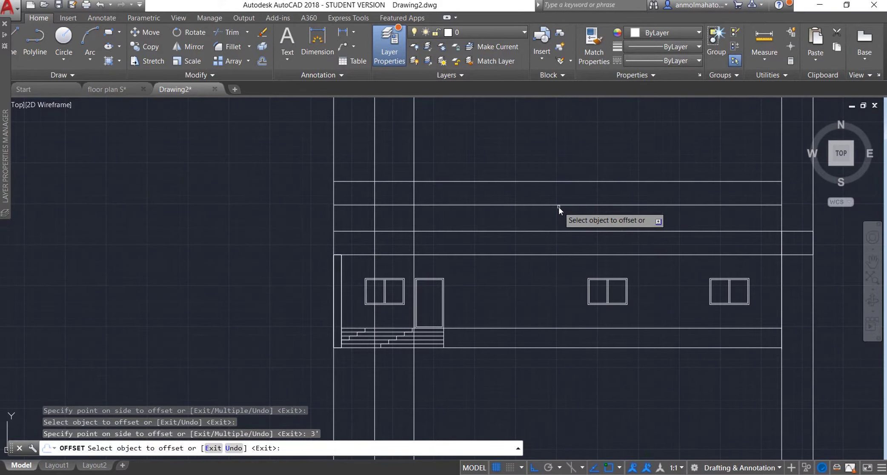
click(558, 206)
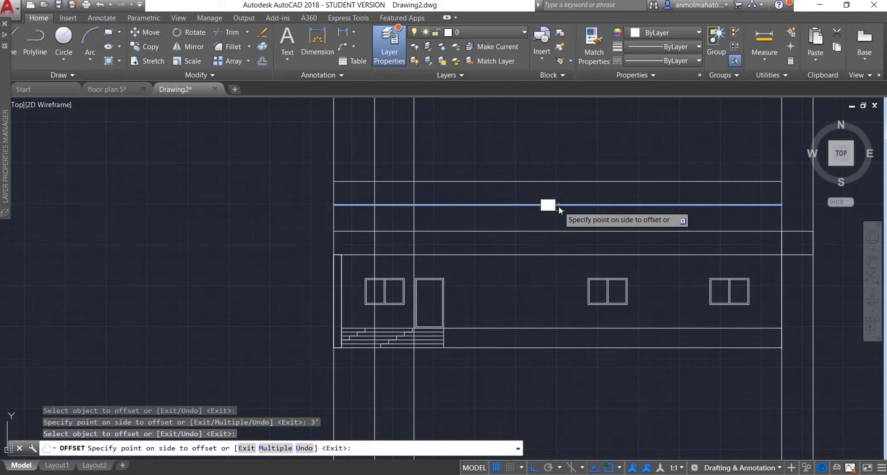
key(Escape)
scroll(534, 184, up, 2)
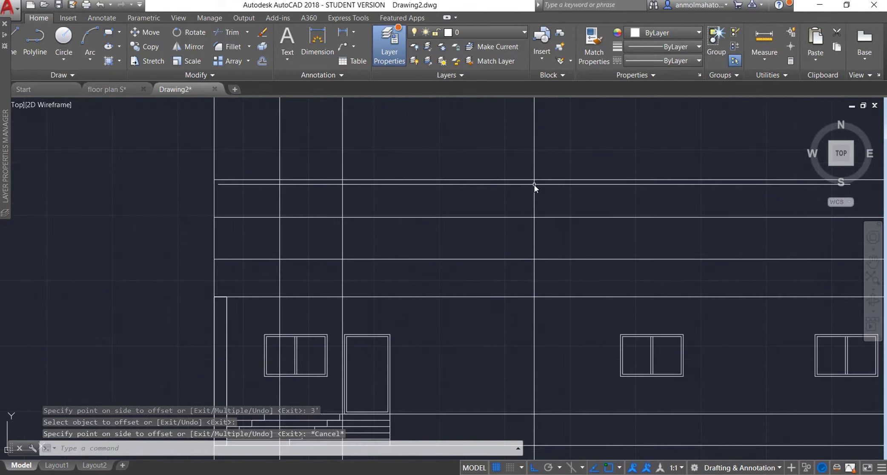
scroll(533, 184, down, 2)
scroll(533, 184, up, 2)
scroll(356, 185, down, 2)
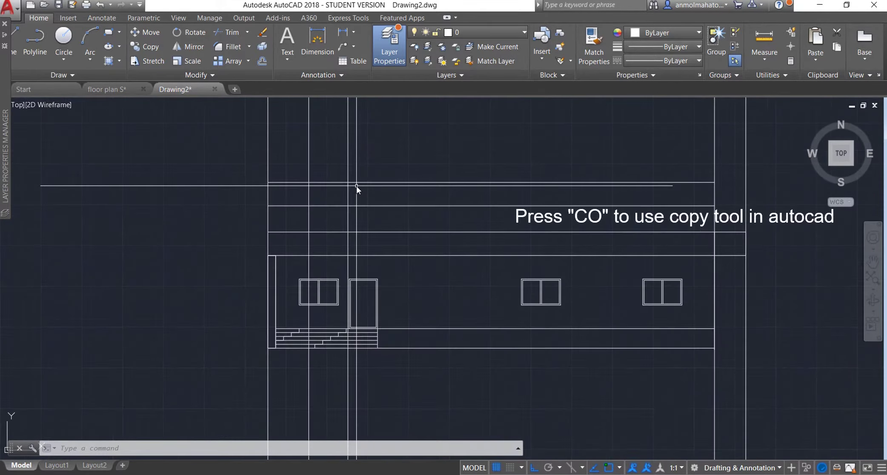
scroll(356, 185, up, 2)
- Copy the right-hand ground-floor window up onto the upper floor, with Ortho off
drag(605, 319, 698, 335)
text(o)
key(space)
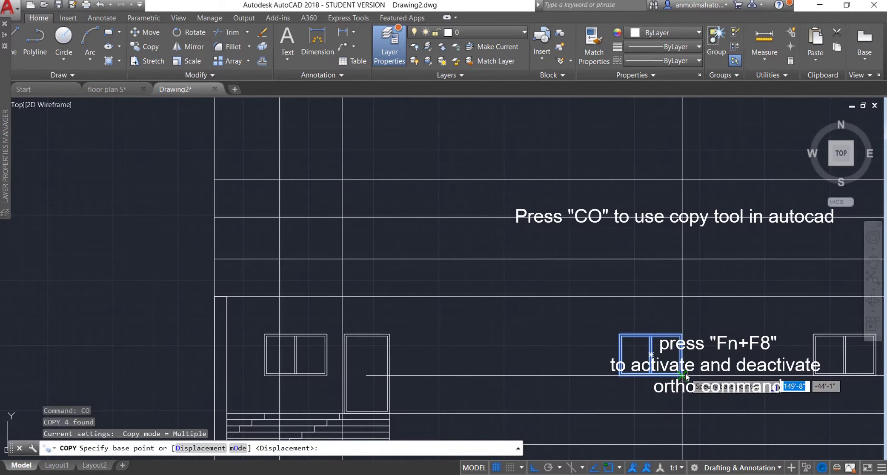
click(681, 375)
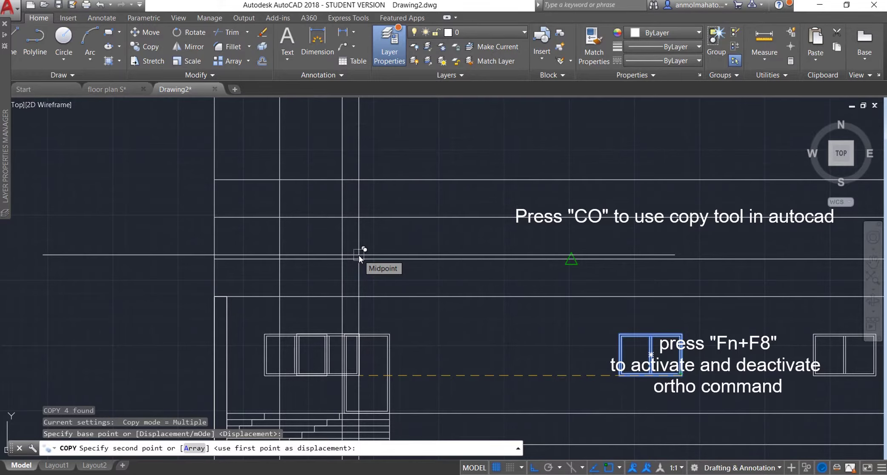
key(F6)
key(F7)
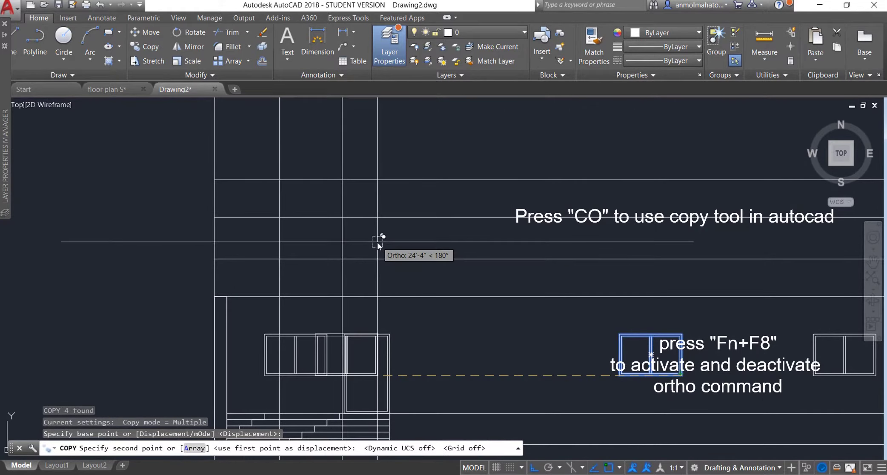
key(F7)
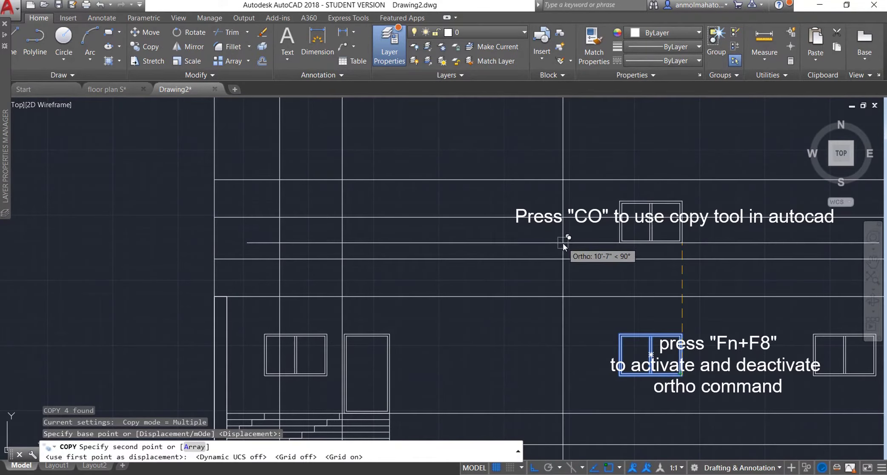
key(F8)
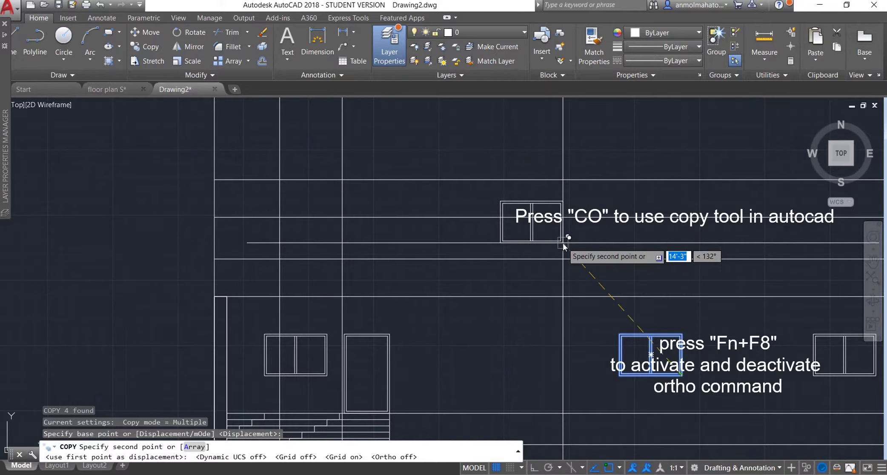
click(341, 257)
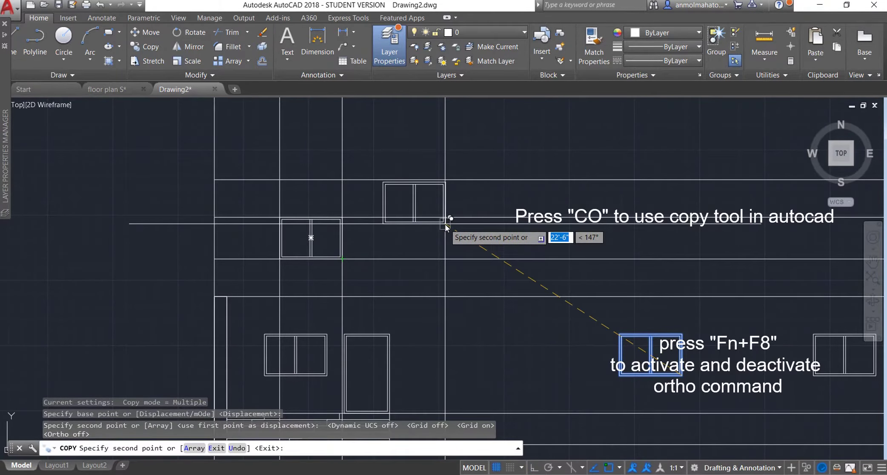
key(Escape)
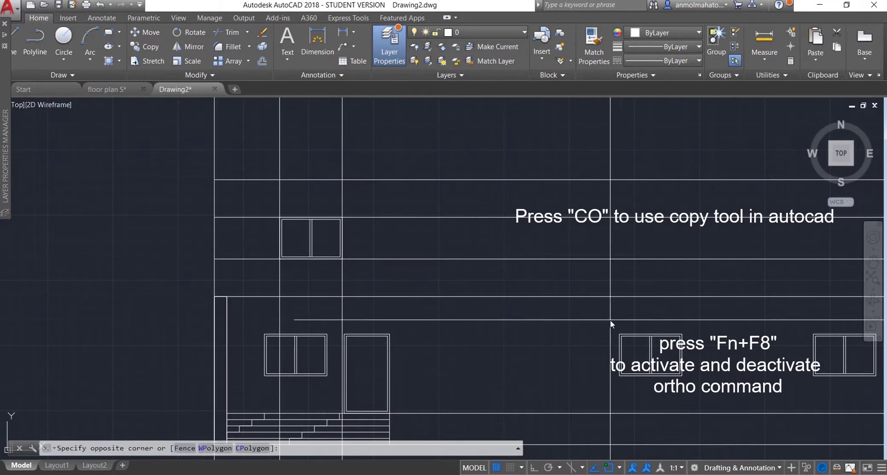
- Copy the ground-floor window to further upper-floor positions, giving the first floor three windows
drag(610, 319, 692, 320)
text(co)
key(Return)
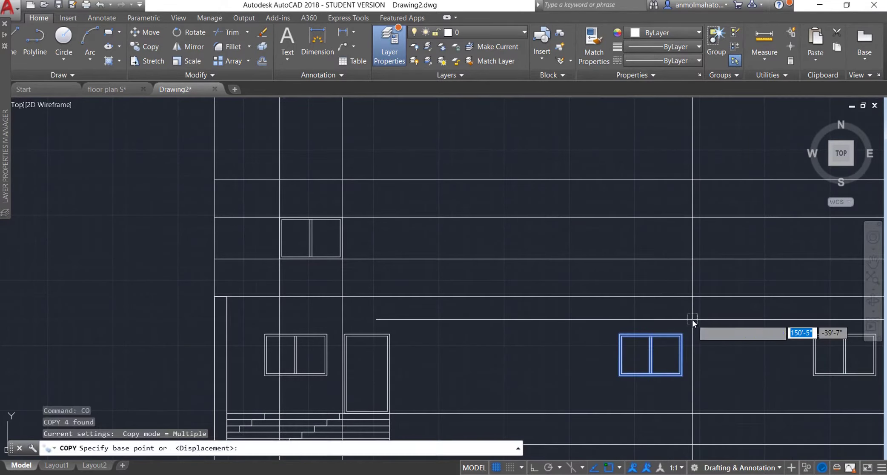
click(681, 334)
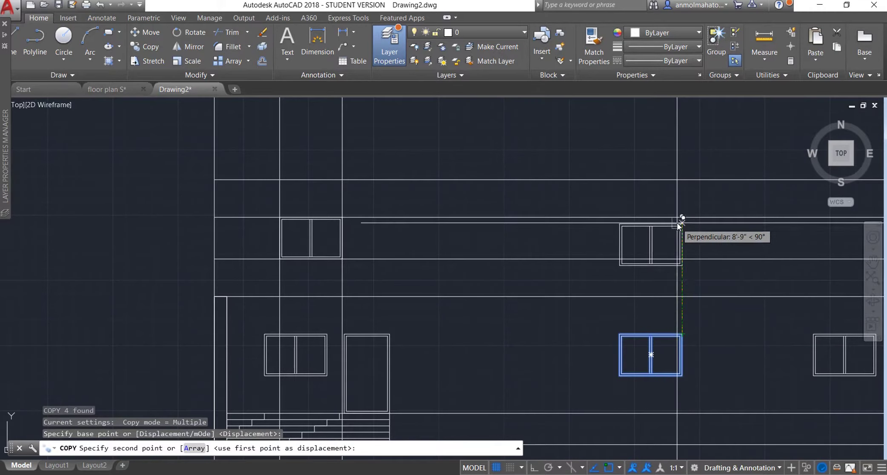
click(681, 217)
scroll(726, 260, down, 5)
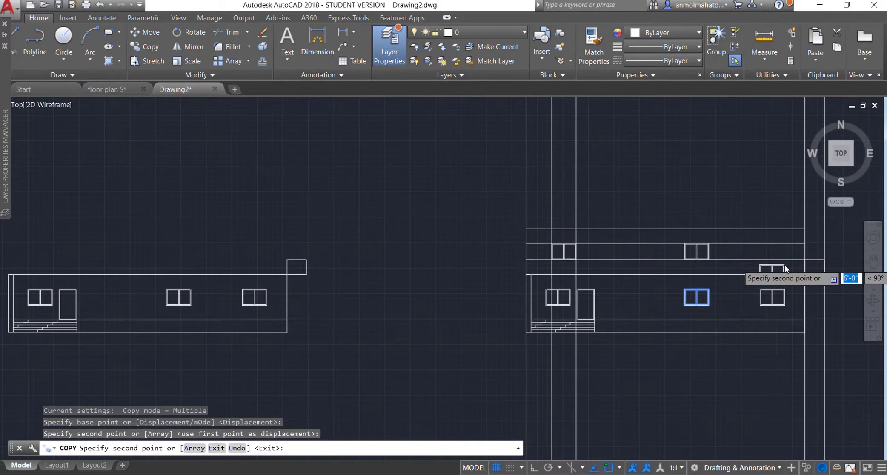
scroll(730, 268, up, 2)
scroll(736, 340, up, 4)
click(739, 353)
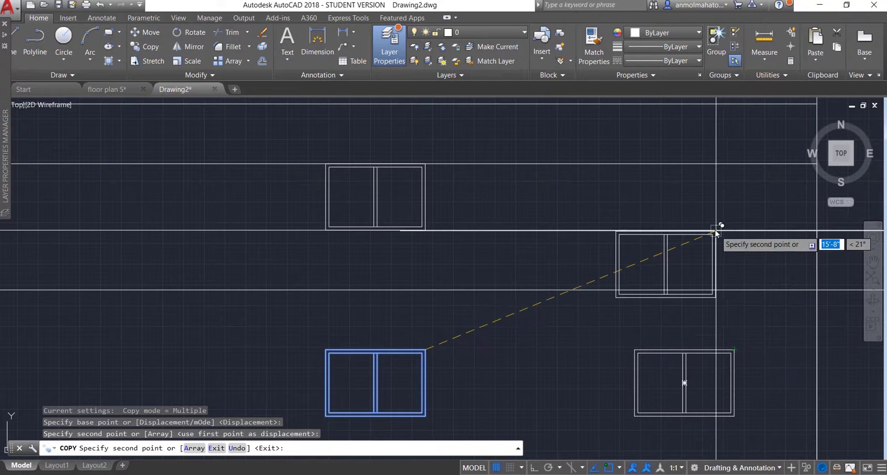
click(735, 166)
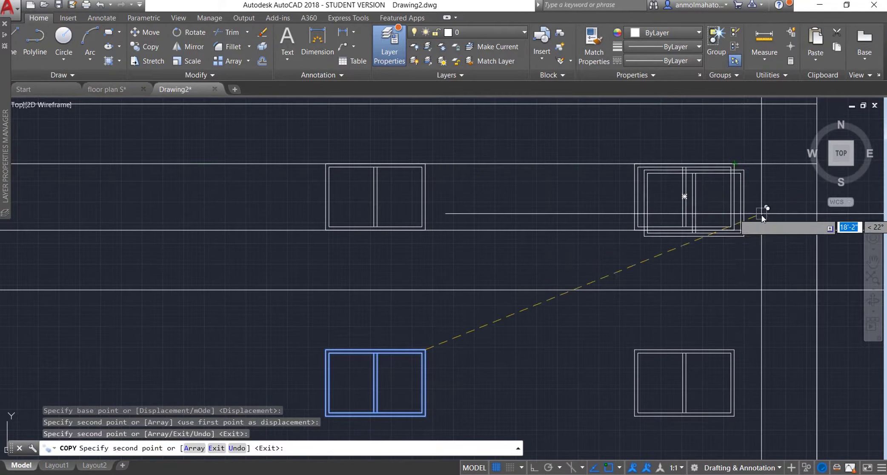
key(Escape)
scroll(764, 227, down, 4)
scroll(763, 229, down, 2)
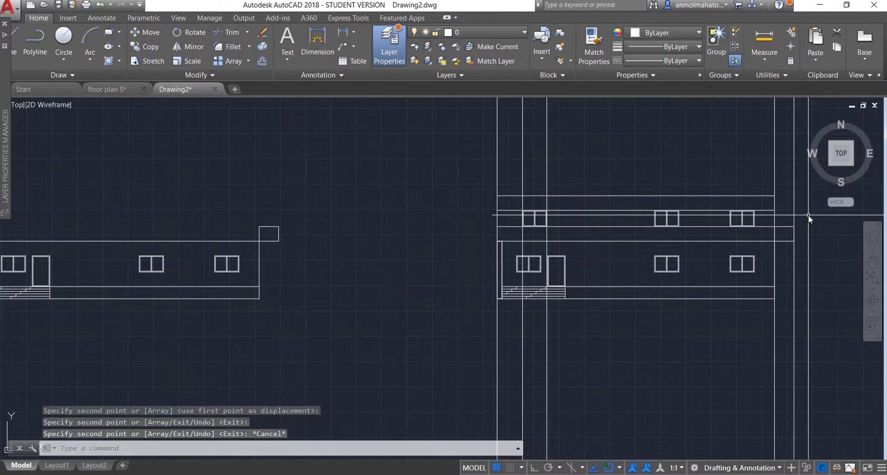
- Erase the two leftover horizontal lines and the vertical projection lines
scroll(808, 217, up, 2)
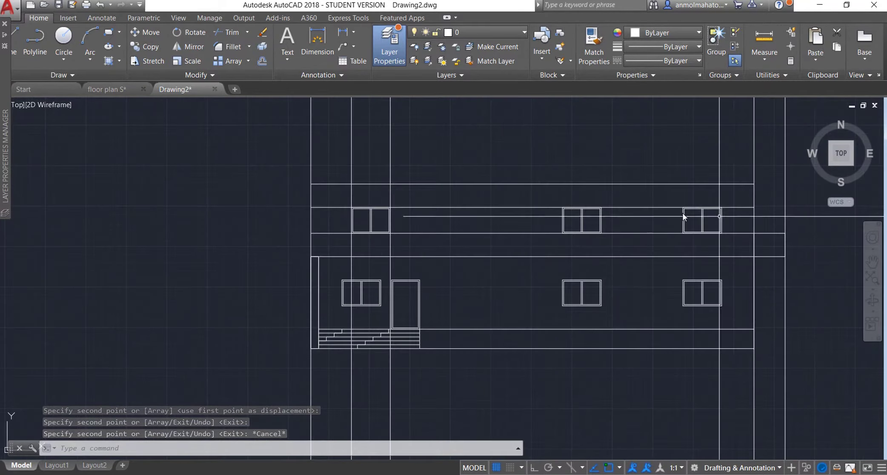
click(497, 233)
click(506, 207)
key(Delete)
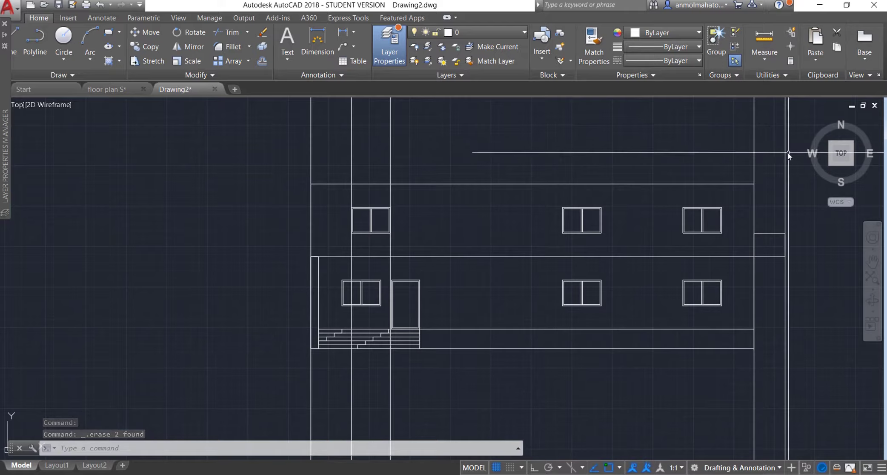
drag(792, 131, 250, 155)
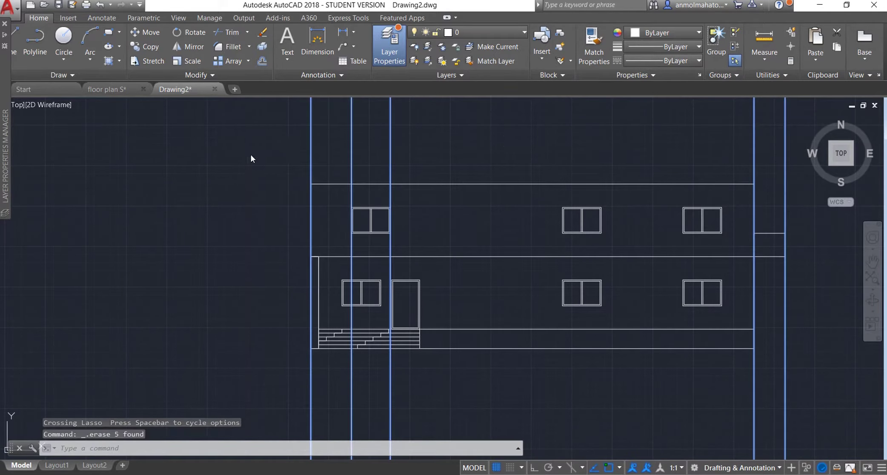
key(Delete)
- Draw the upper storey's left wall line up to floor level
key(l)
key(Return)
click(310, 257)
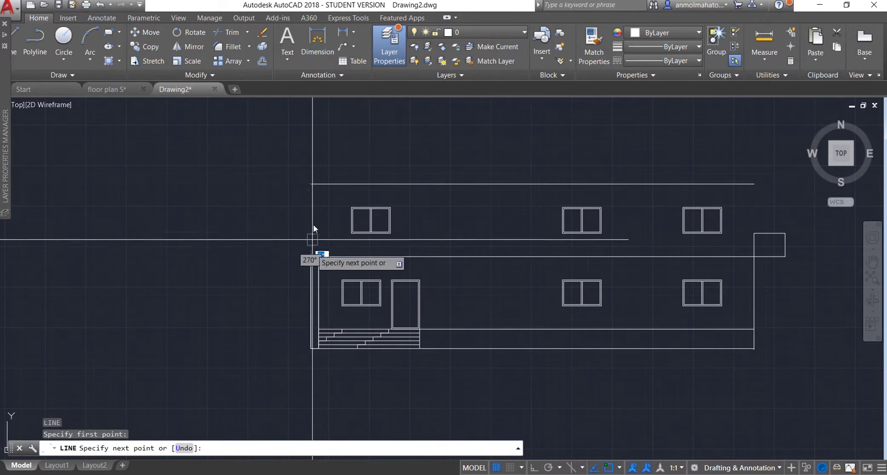
click(311, 184)
key(Return)
key(Return)
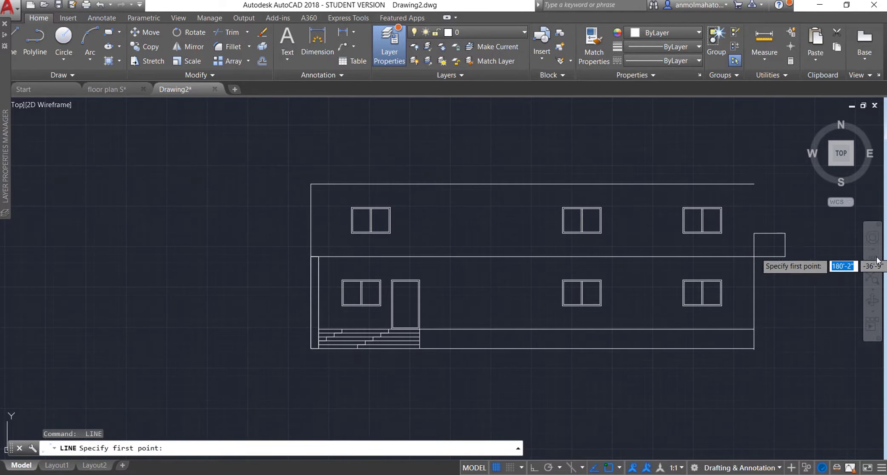
- Check the right-hand wall line at the upper storey's top-right corner, leaving it unchanged
click(754, 184)
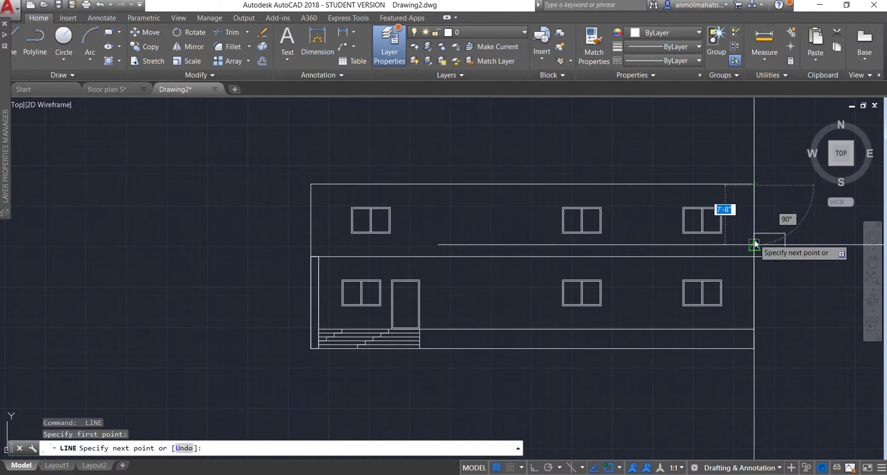
key(Escape)
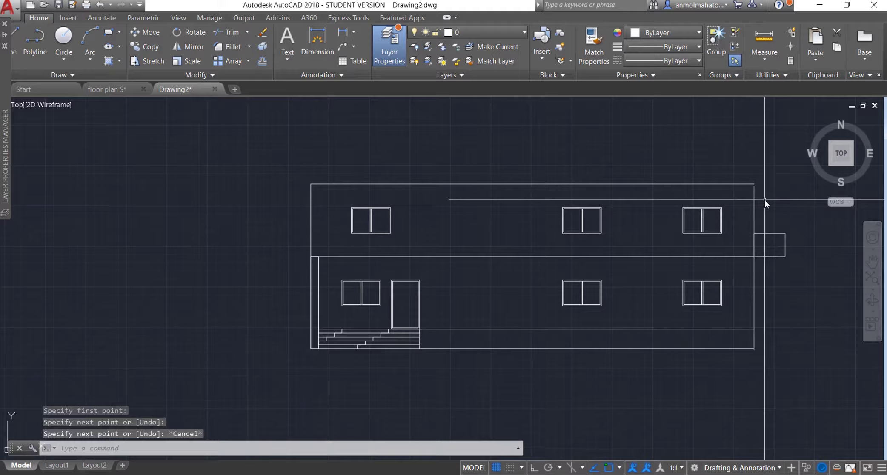
scroll(764, 199, down, 5)
scroll(764, 199, up, 8)
click(739, 187)
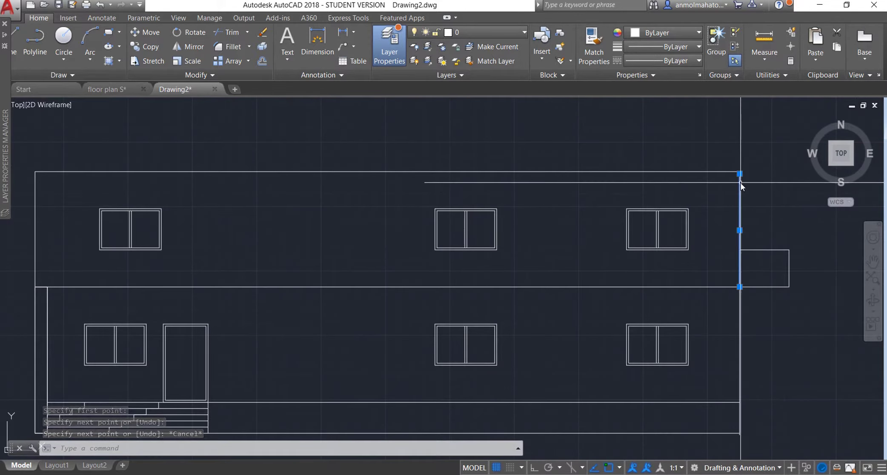
click(739, 172)
key(Escape)
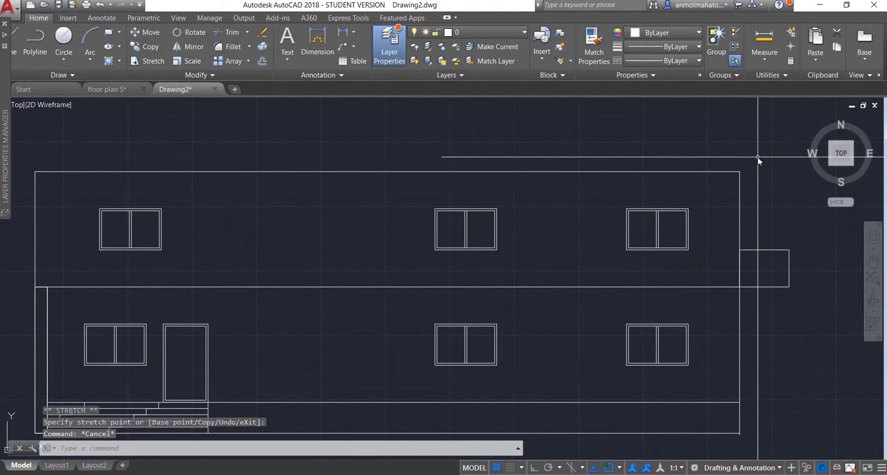
scroll(758, 157, down, 3)
scroll(757, 157, down, 4)
- Adjust the view and switch to the floor plan S.dwg drawing
scroll(770, 98, up, 4)
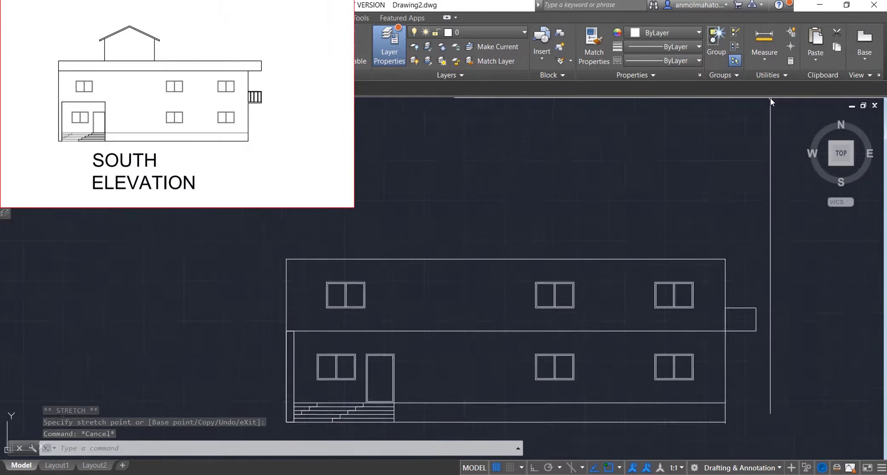
scroll(770, 97, up, 2)
scroll(708, 250, down, 5)
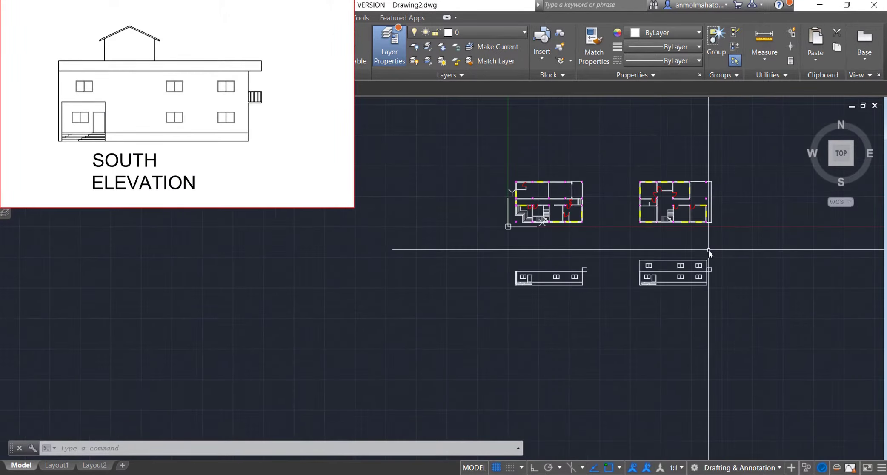
scroll(708, 250, up, 2)
scroll(736, 145, up, 2)
scroll(723, 406, up, 2)
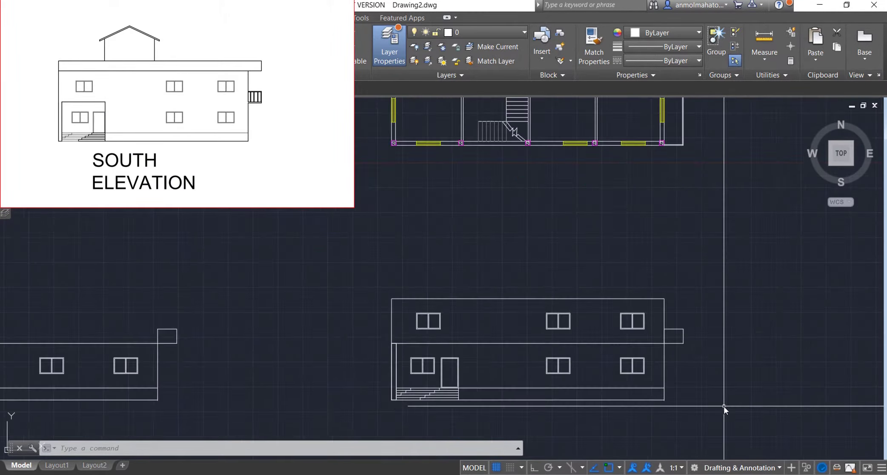
scroll(723, 406, up, 2)
scroll(724, 406, down, 4)
scroll(723, 406, up, 2)
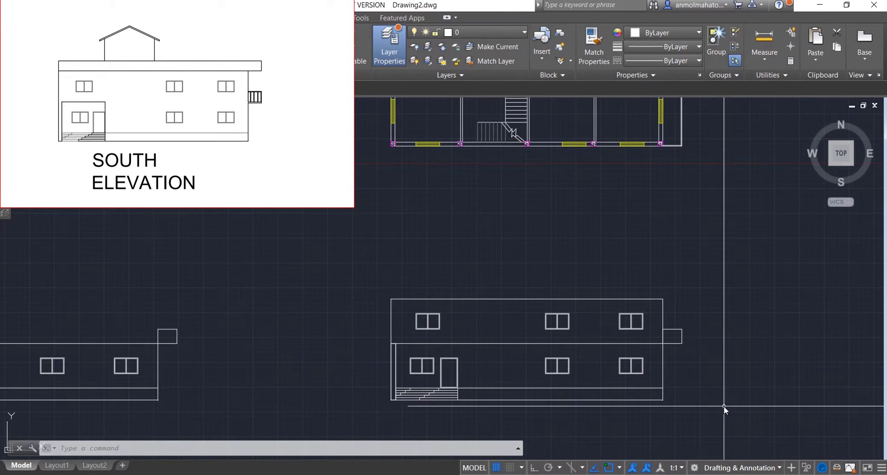
scroll(705, 357, down, 4)
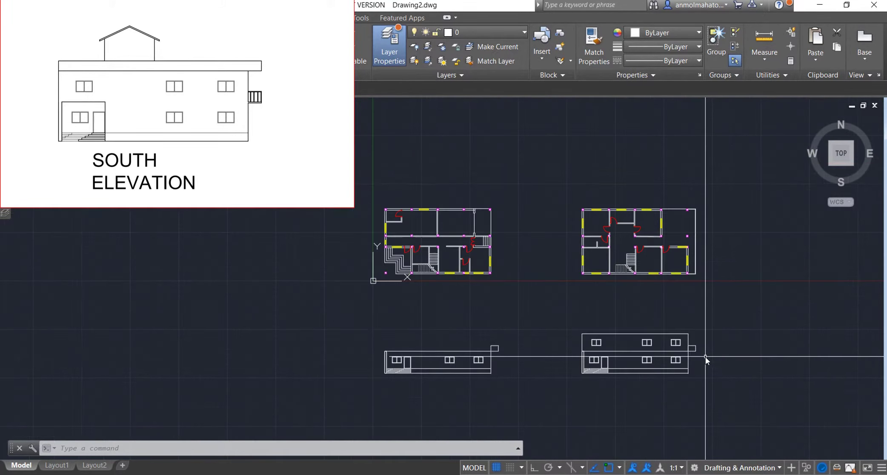
key(ctrl+Tab)
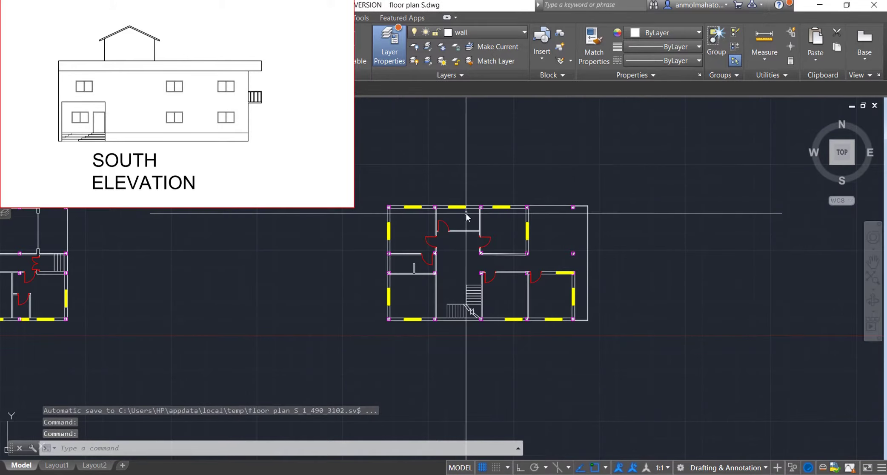
scroll(325, 197, down, 4)
- Copy the six-object roof plan to the clipboard and return to Drawing2.dwg
drag(559, 187, 707, 215)
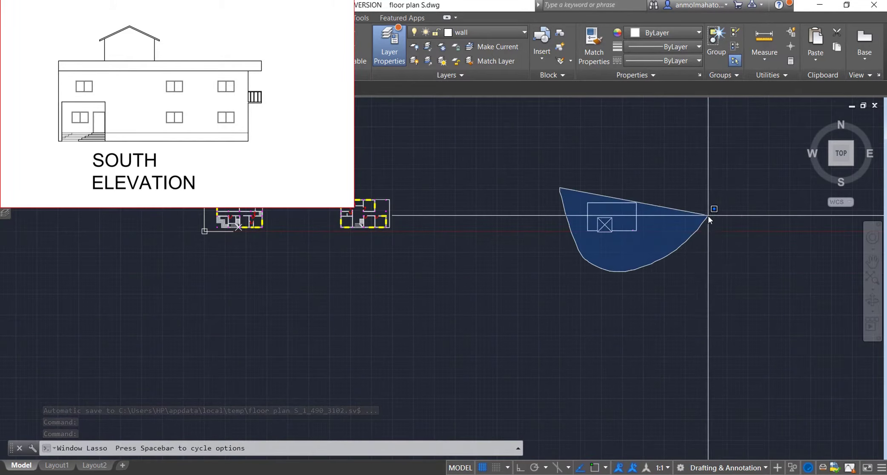
scroll(676, 199, up, 2)
scroll(676, 199, up, 4)
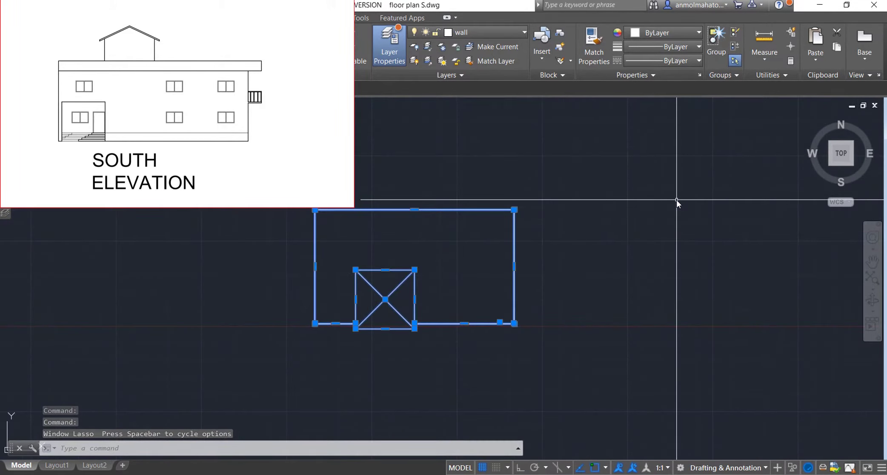
key(ctrl+c)
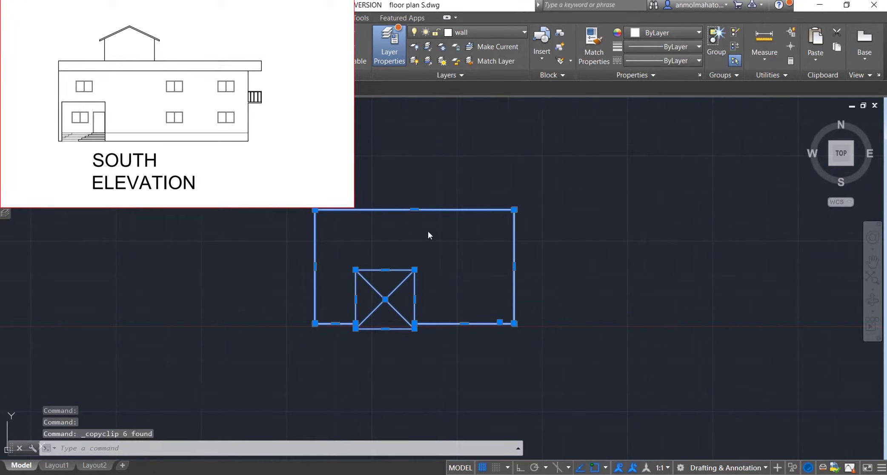
key(ctrl+Tab)
scroll(771, 293, down, 3)
scroll(771, 292, up, 3)
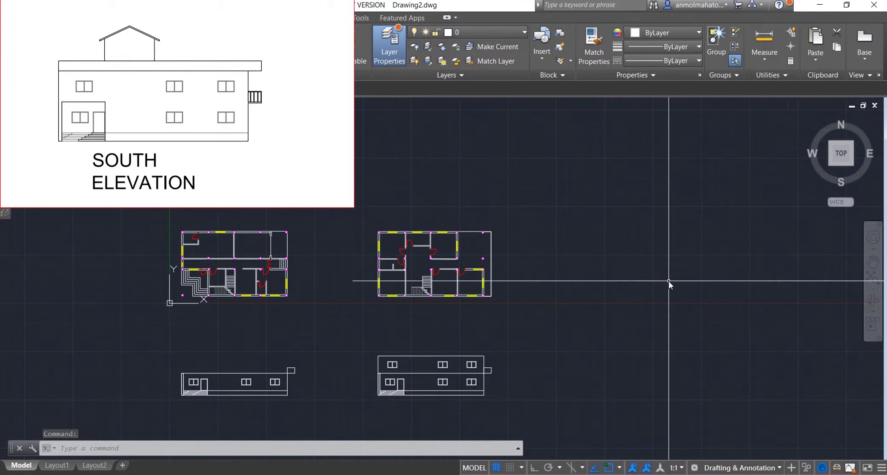
- Paste the roof plan beside the upper floor plan in Drawing2.dwg
scroll(668, 283, up, 2)
key(ctrl+v)
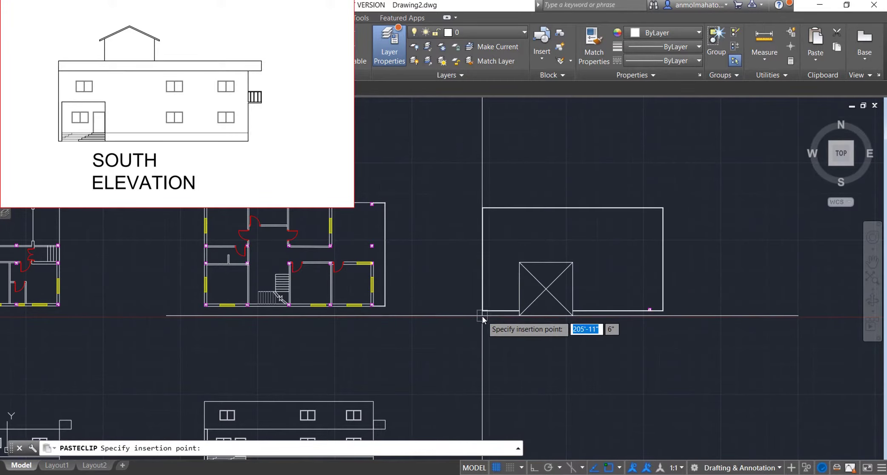
click(516, 315)
scroll(658, 369, down, 3)
scroll(705, 413, up, 3)
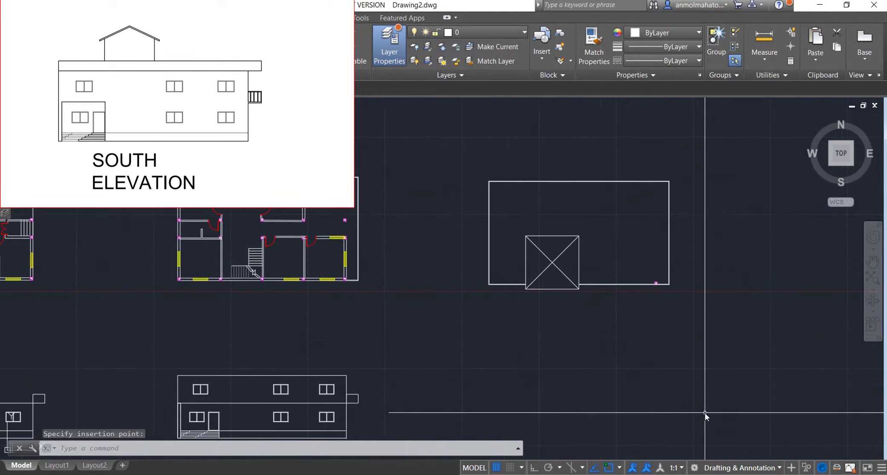
- Drop vertical XLINEs from the roof plan's outer edges and stair box, erasing one stray line
text(xl)
key(Return)
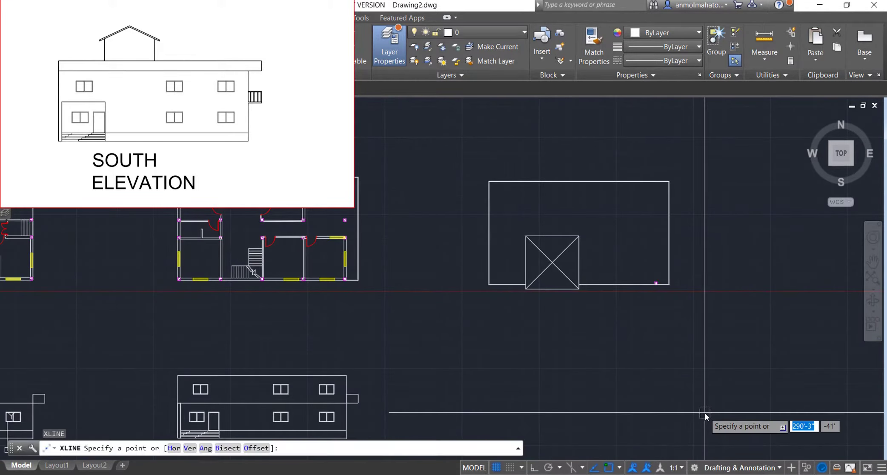
key(Return)
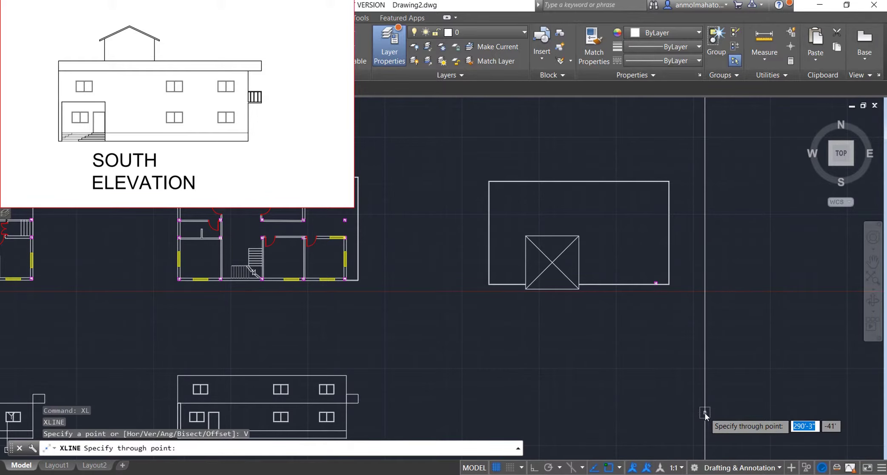
click(669, 284)
click(489, 284)
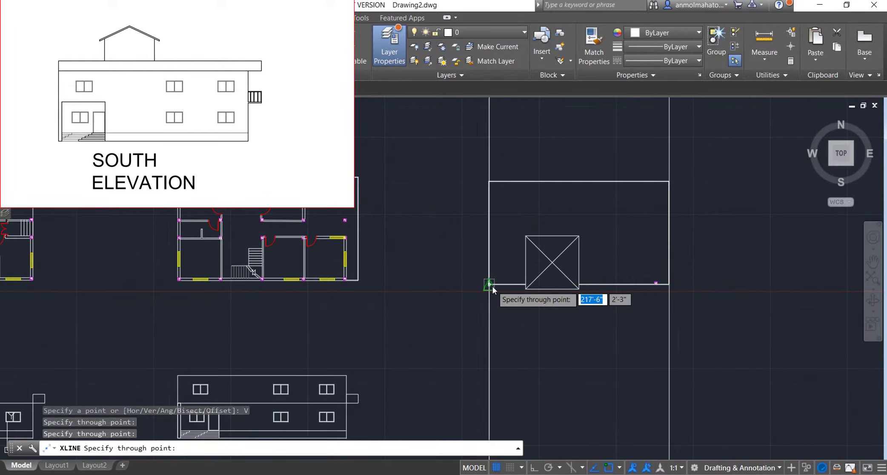
click(525, 289)
click(577, 293)
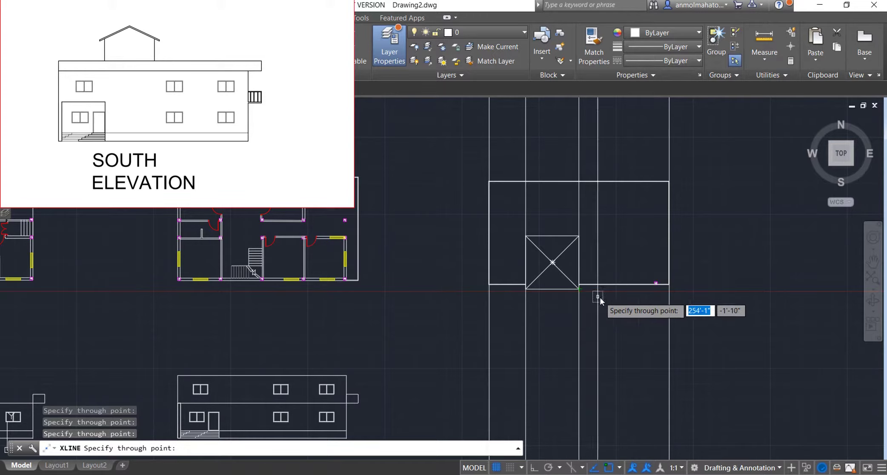
key(Escape)
scroll(653, 285, up, 5)
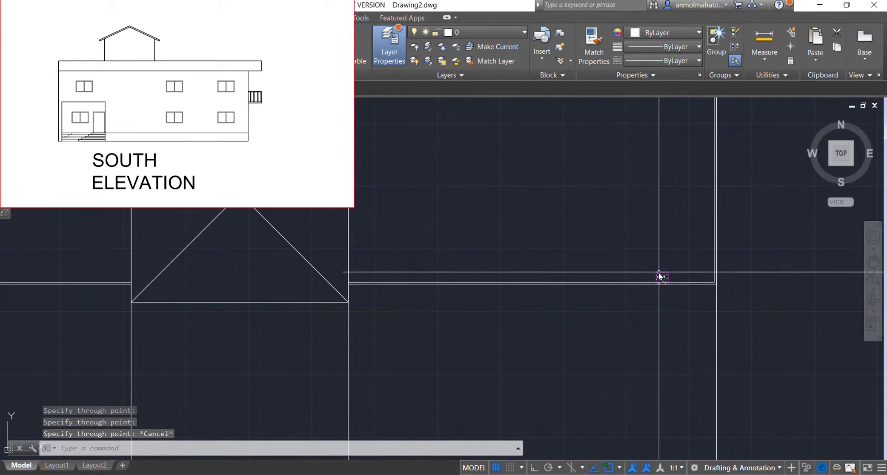
click(657, 274)
key(Delete)
scroll(658, 273, down, 3)
- Copy the 65-object elevation from its bottom-left corner, with Ortho, to sit beneath the roof plan
scroll(658, 273, down, 2)
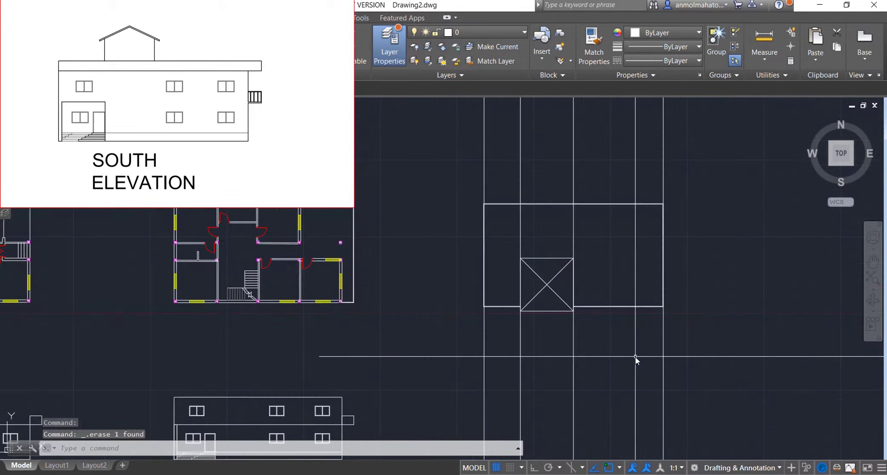
scroll(435, 357, down, 6)
scroll(419, 371, up, 4)
scroll(455, 361, up, 2)
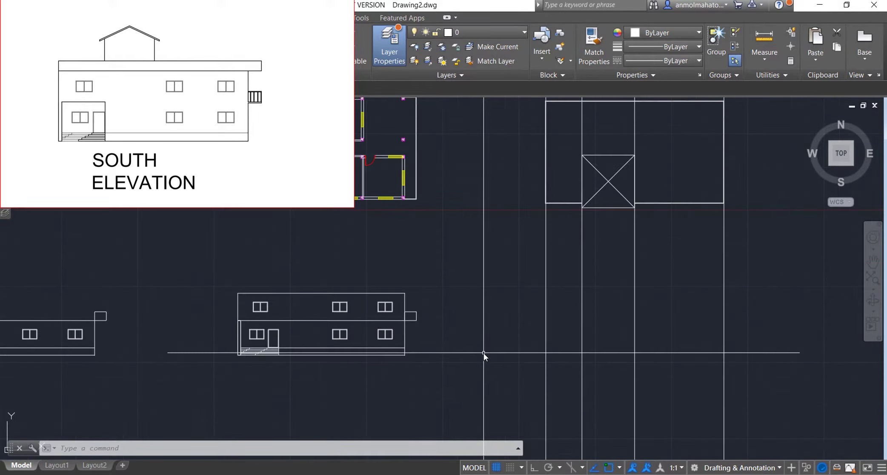
mouse_move(207, 257)
mouse_down()
mouse_move(217, 326)
mouse_move(388, 356)
mouse_move(486, 351)
mouse_move(433, 295)
mouse_up()
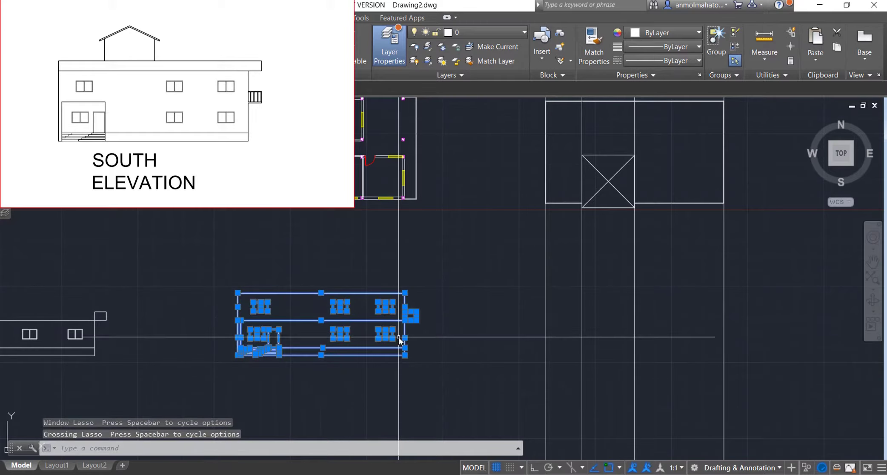
text(co)
key(Return)
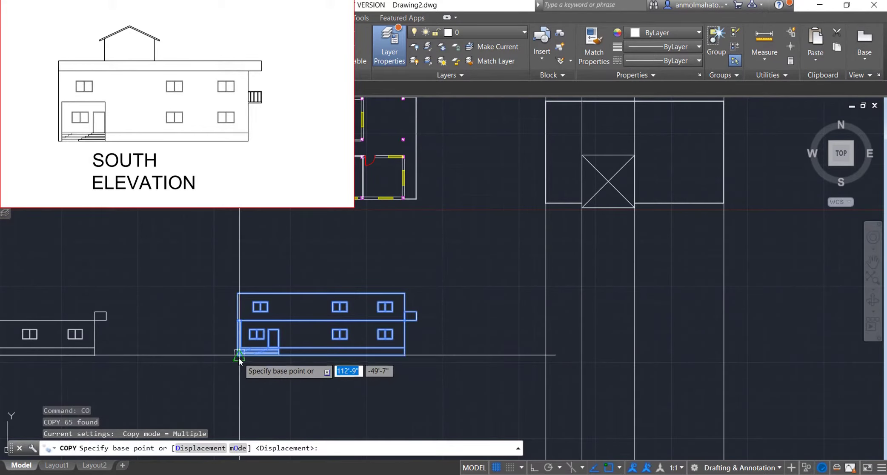
click(237, 355)
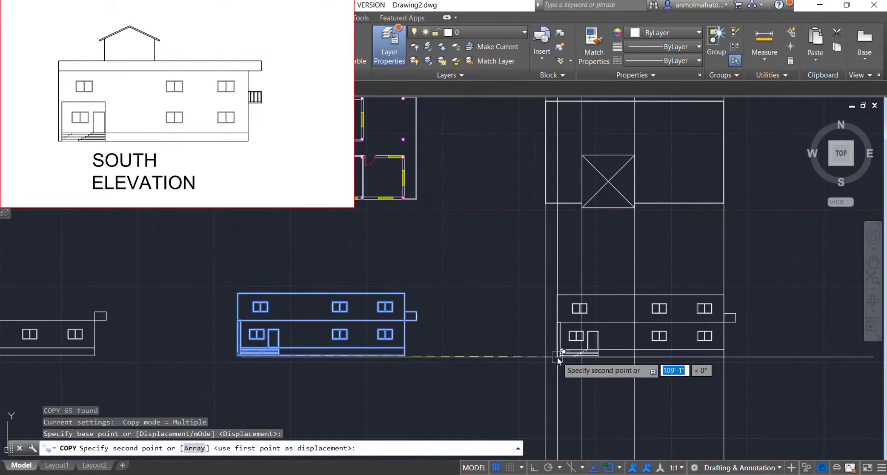
key(F8)
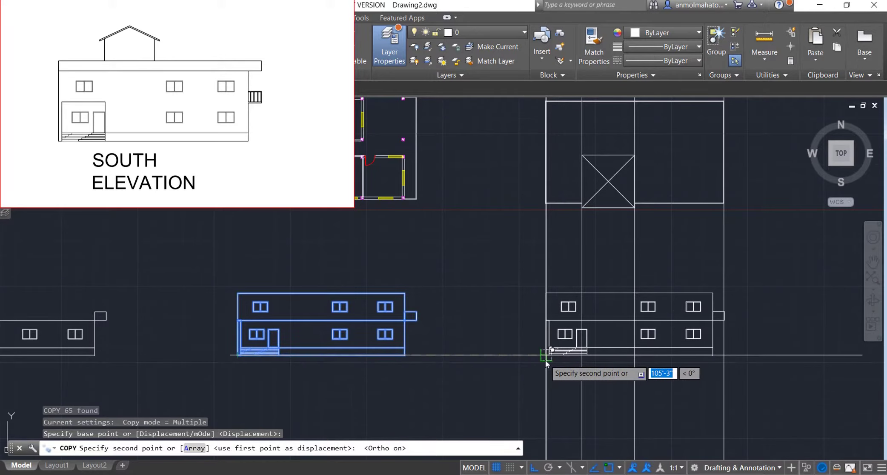
click(546, 361)
key(Escape)
scroll(729, 310, up, 2)
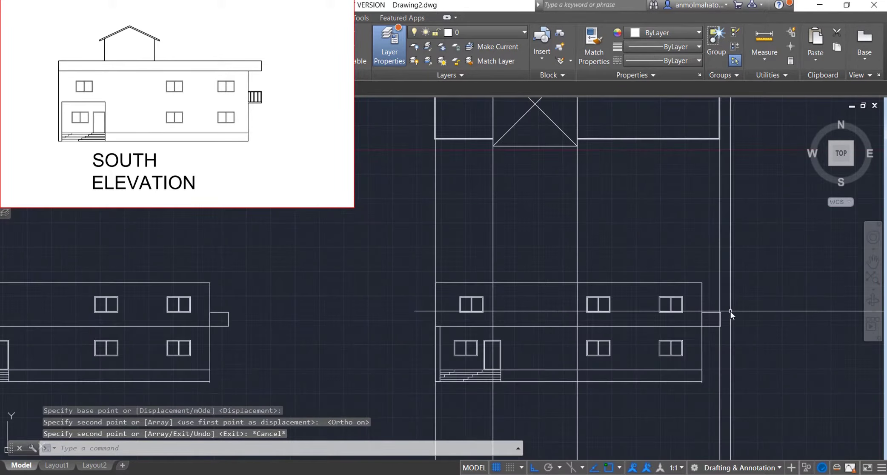
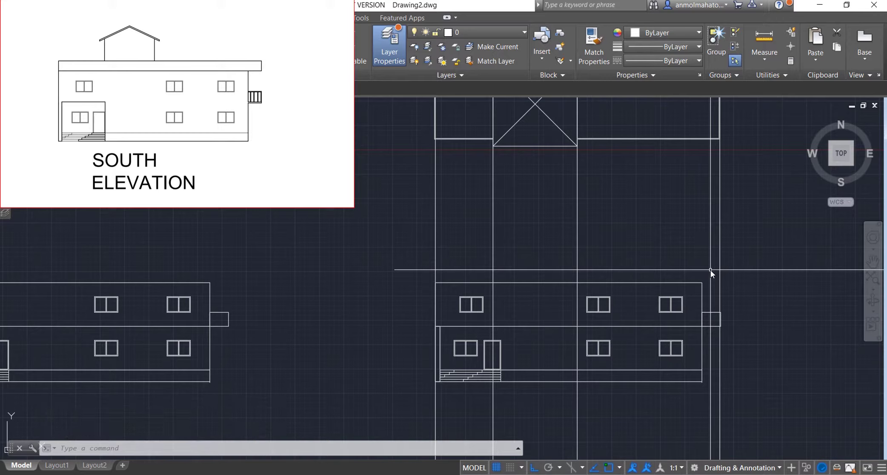
- Draw the rooftop block outline 1'6" from the roof intersection: up 9'4", left 14', down to the roof
text(l)
key(Return)
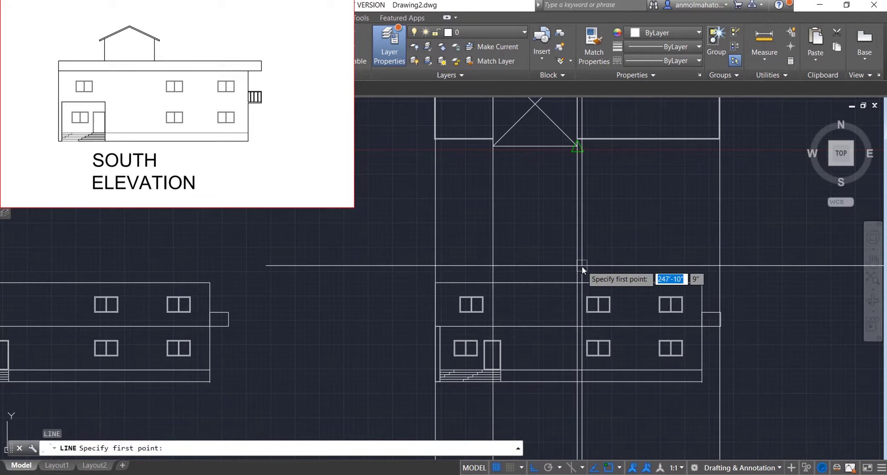
scroll(577, 282, up, 1)
scroll(563, 286, up, 1)
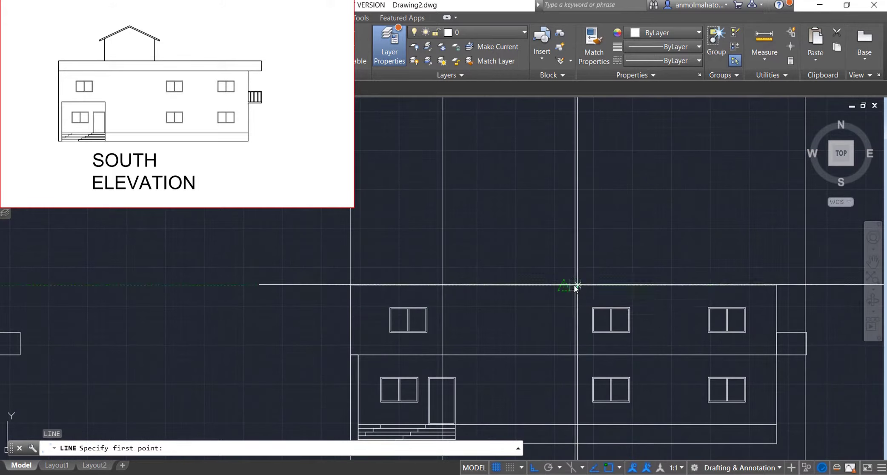
scroll(558, 285, up, 1)
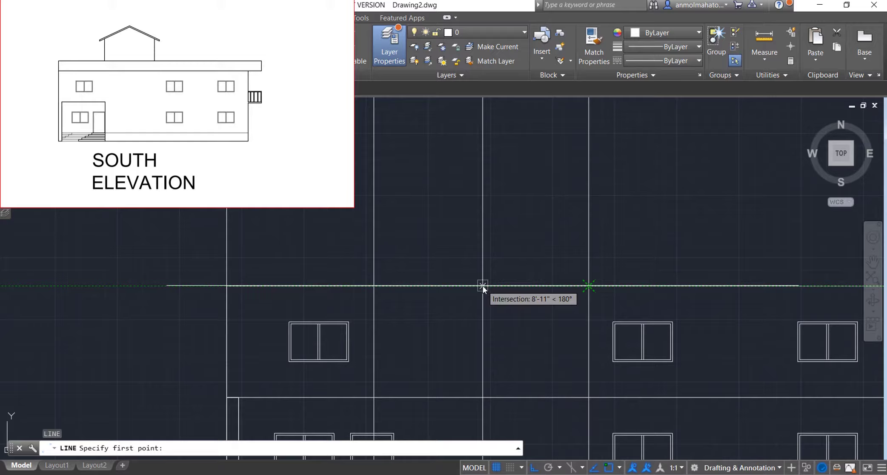
text(1'6)
key(Return)
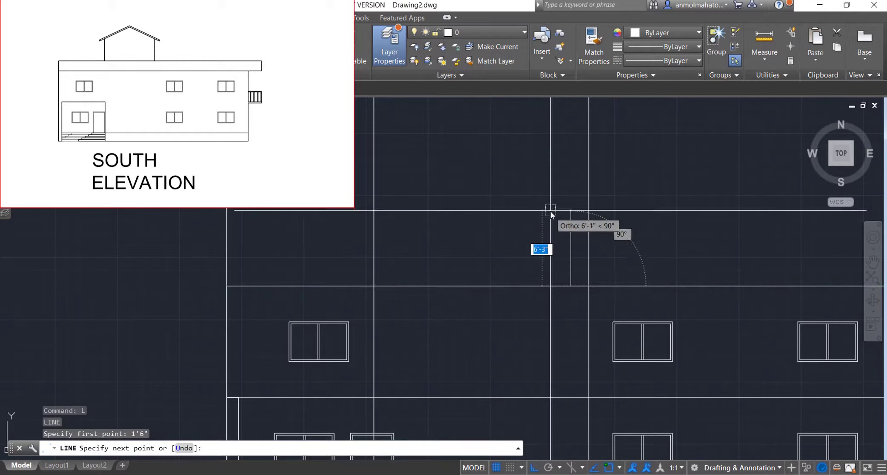
text(9')
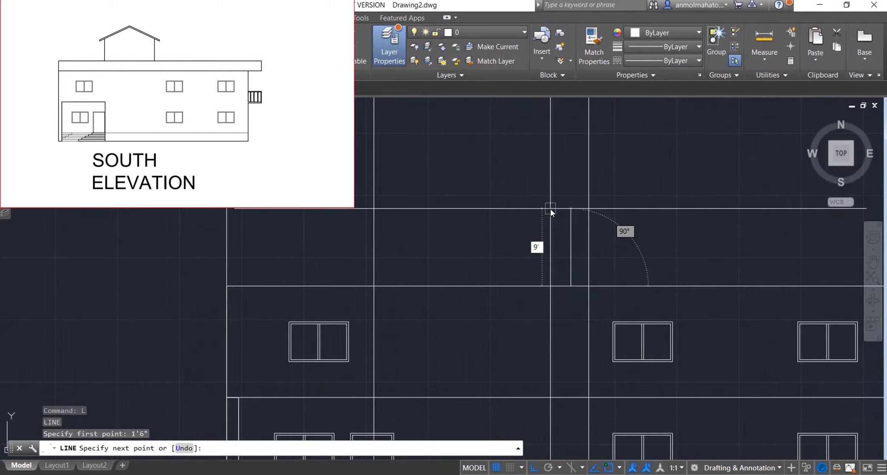
text(4")
key(Return)
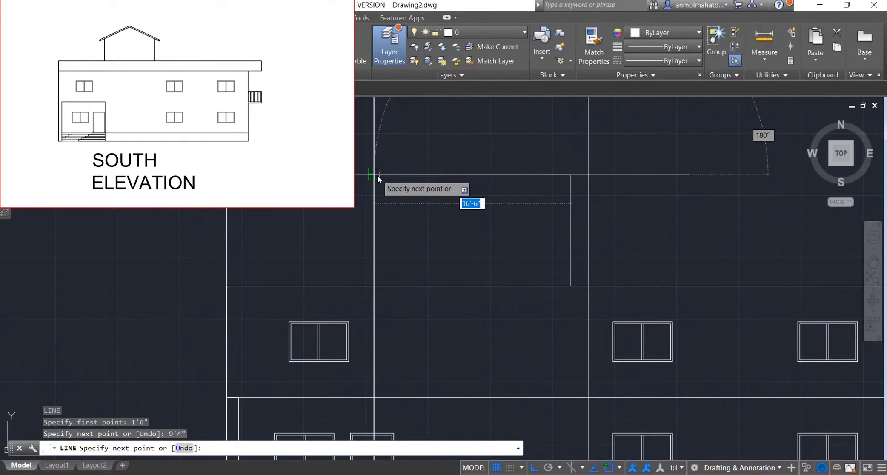
text(1)
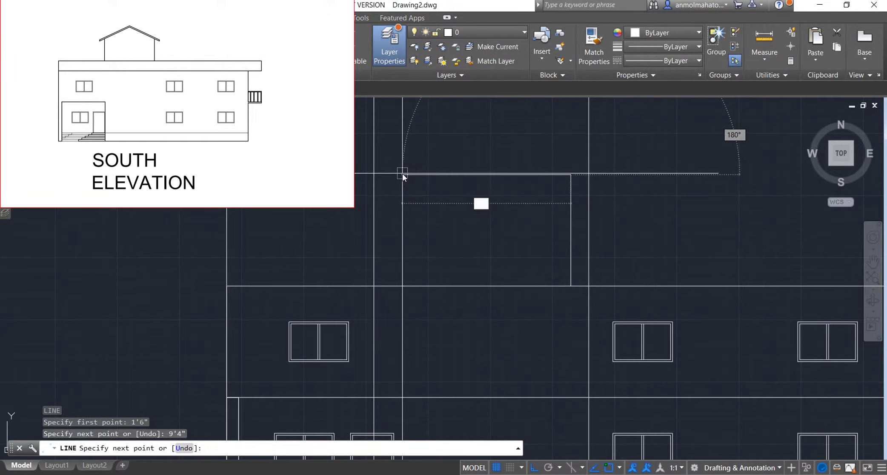
text(4')
key(Return)
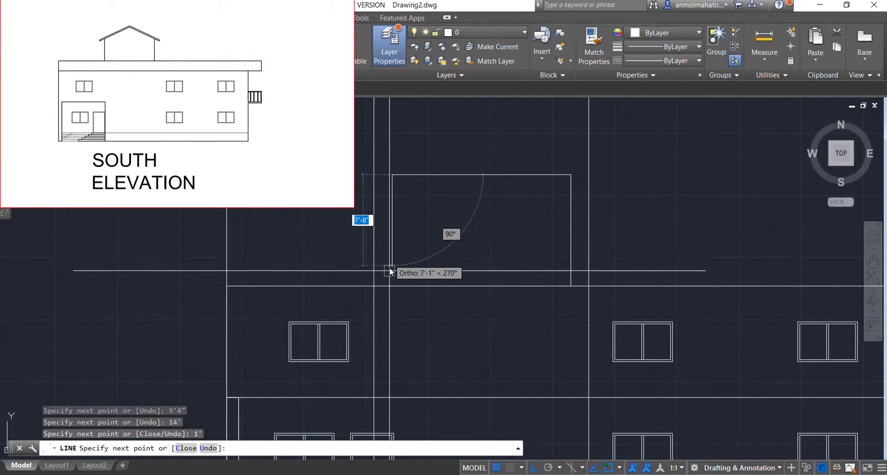
click(391, 285)
key(Escape)
- Draw a short horizontal line starting 4' above the block's corner
scroll(443, 254, down, 5)
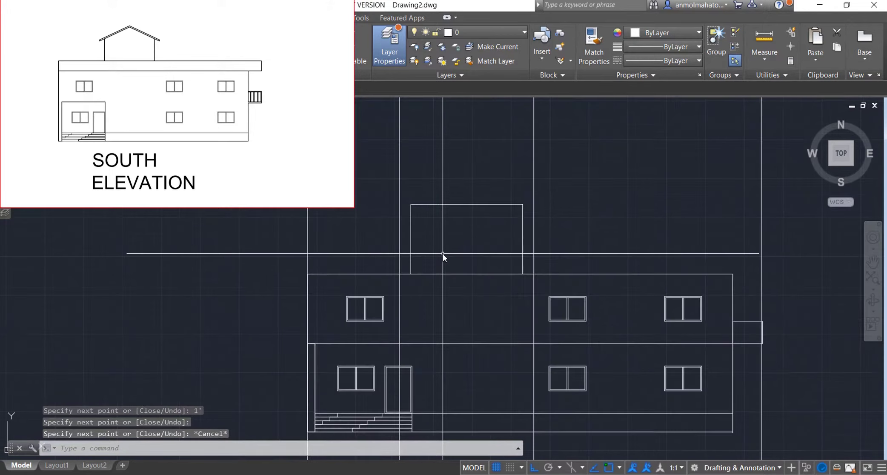
scroll(442, 167, up, 7)
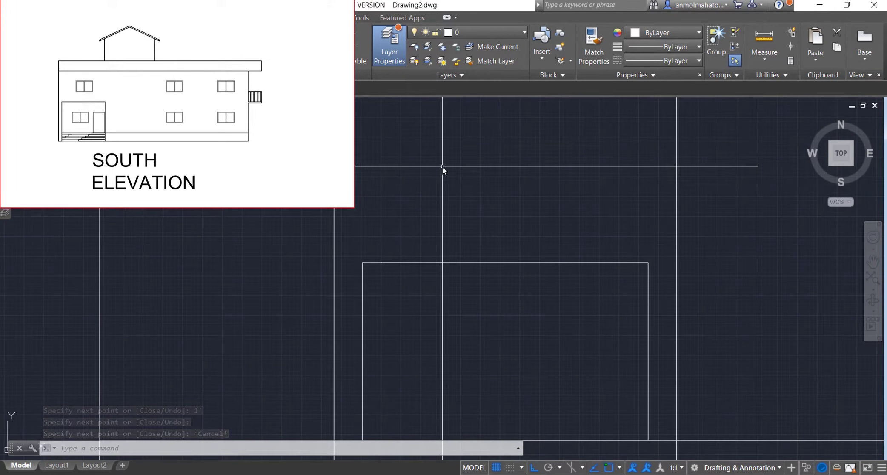
text(l)
key(Return)
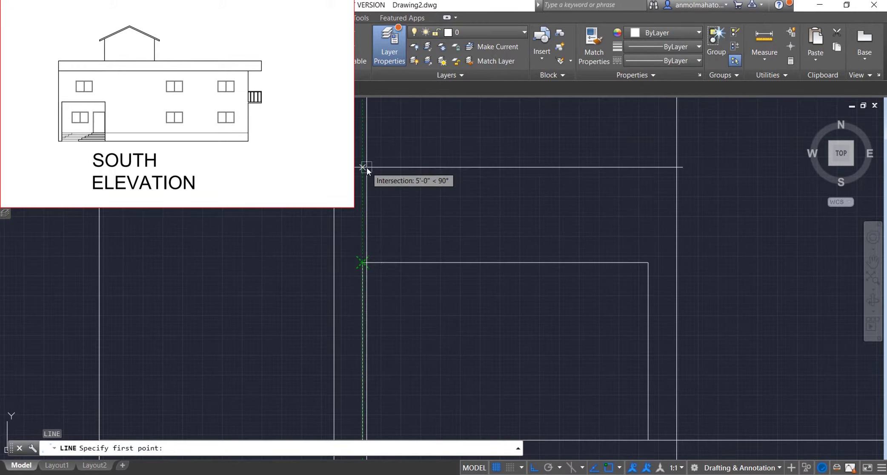
text(4')
key(Return)
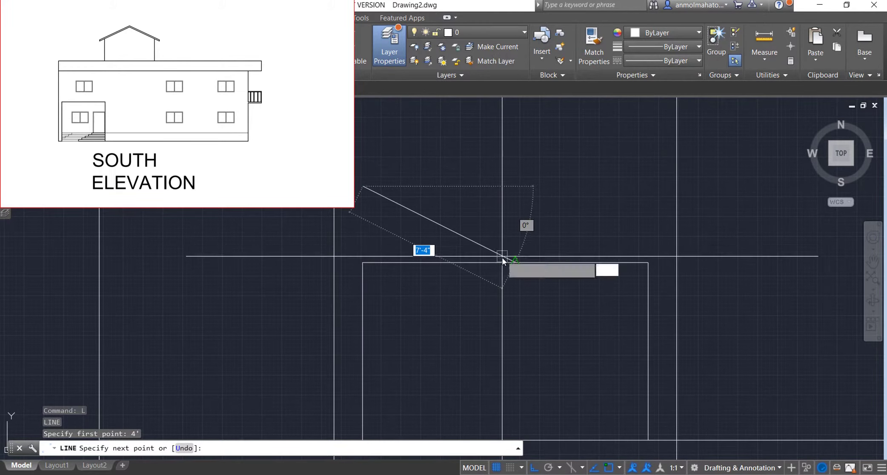
click(514, 193)
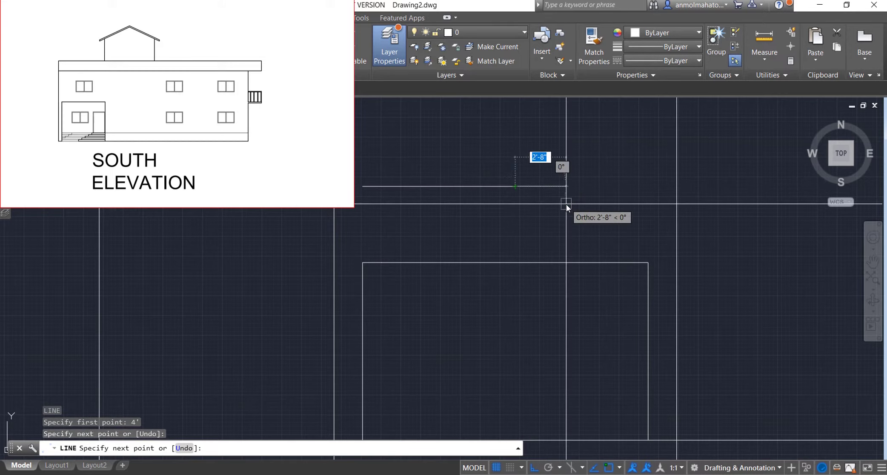
key(Return)
key(Return)
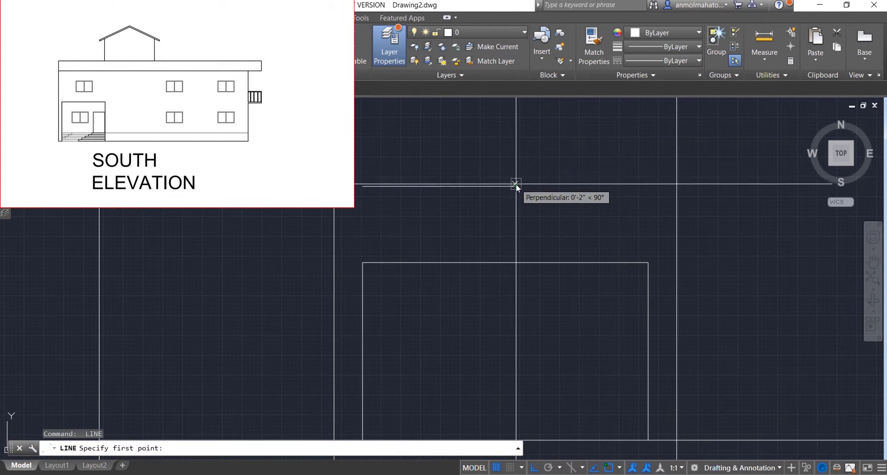
click(516, 186)
key(Escape)
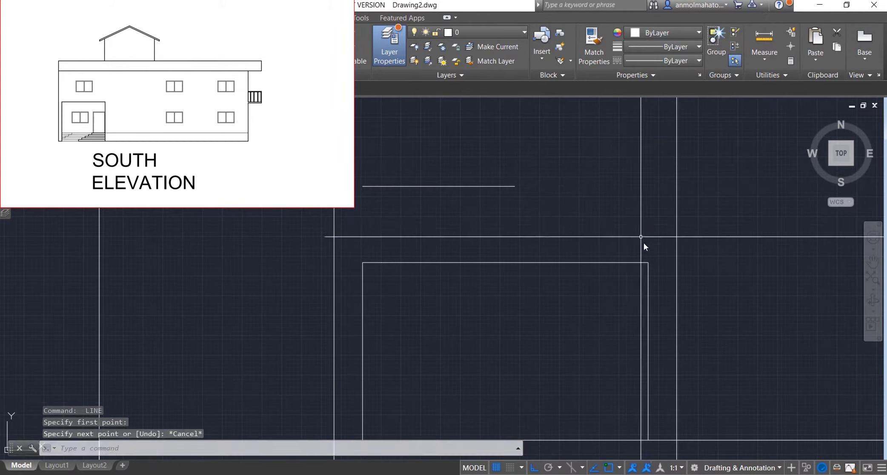
- With Ortho off, draw the sloping roof line from the right corner up to the horizontal line
key(Return)
click(676, 263)
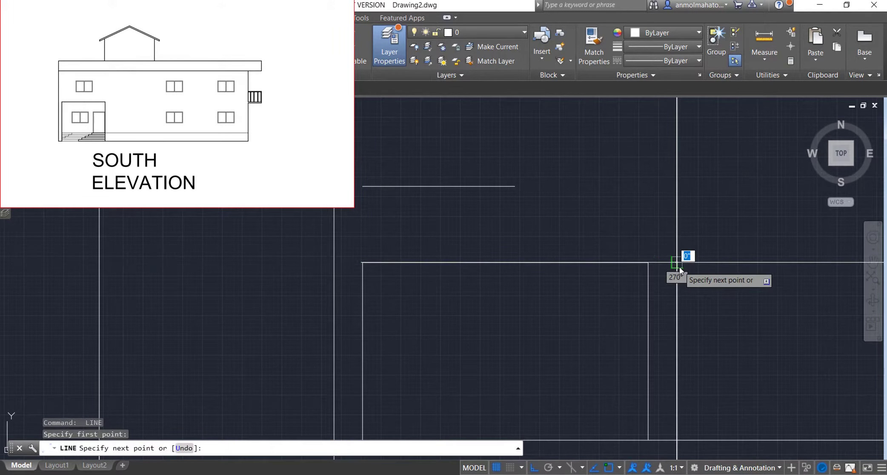
key(F8)
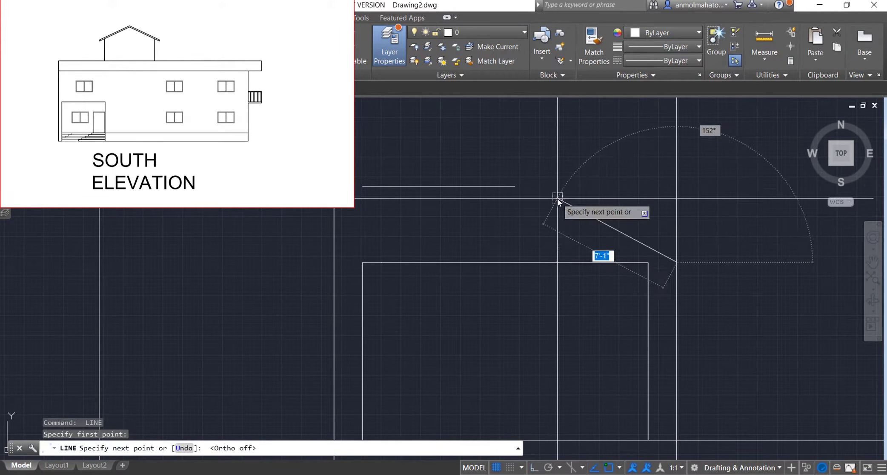
scroll(519, 186, up, 3)
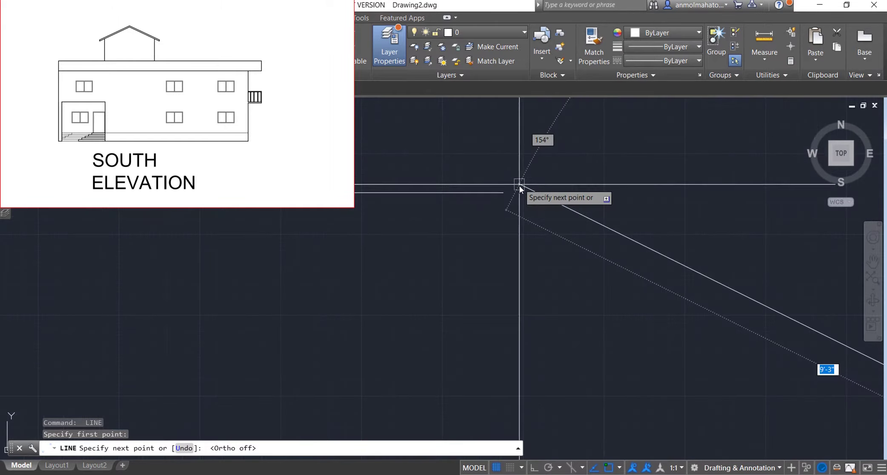
click(503, 192)
scroll(533, 175, down, 3)
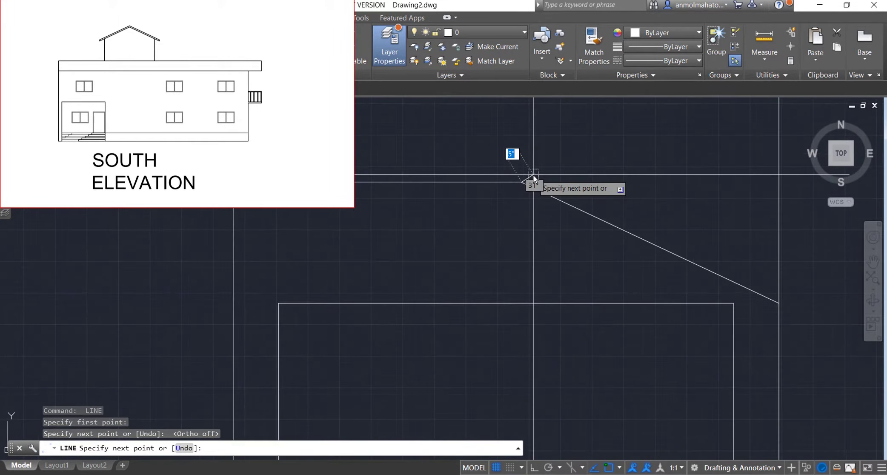
key(Escape)
- Offset the sloping roof line 4" below to make a parallel copy
text(o)
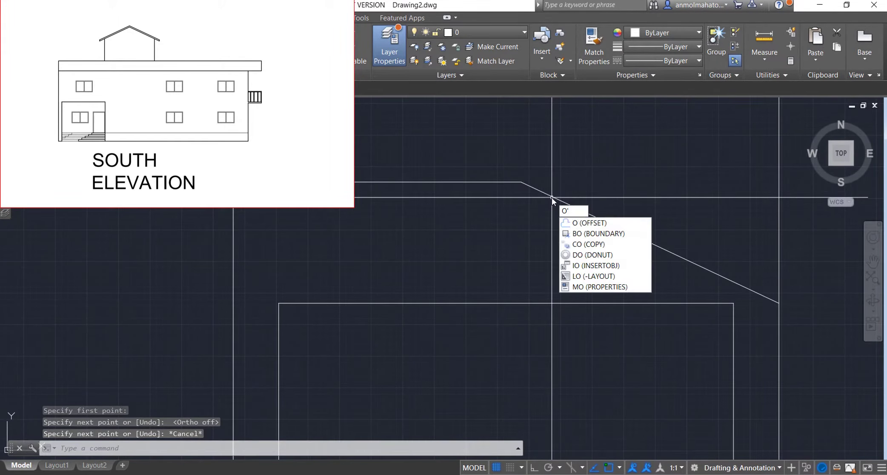
key(Return)
text(4)
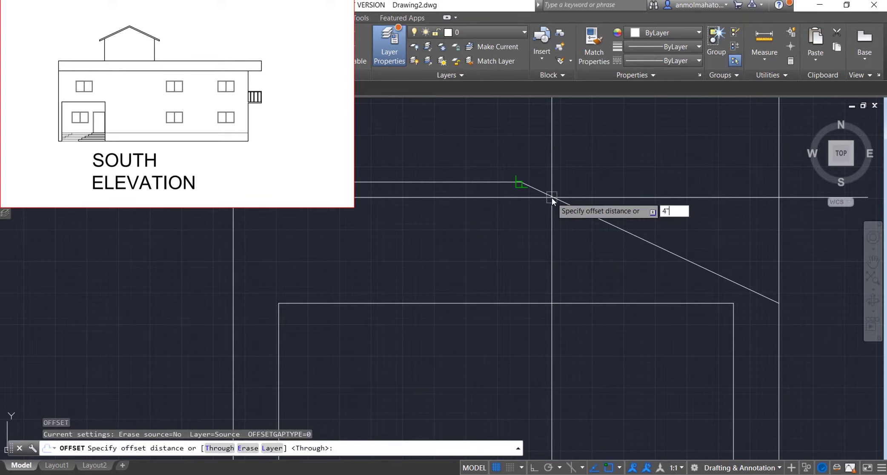
key(Return)
click(551, 197)
click(548, 220)
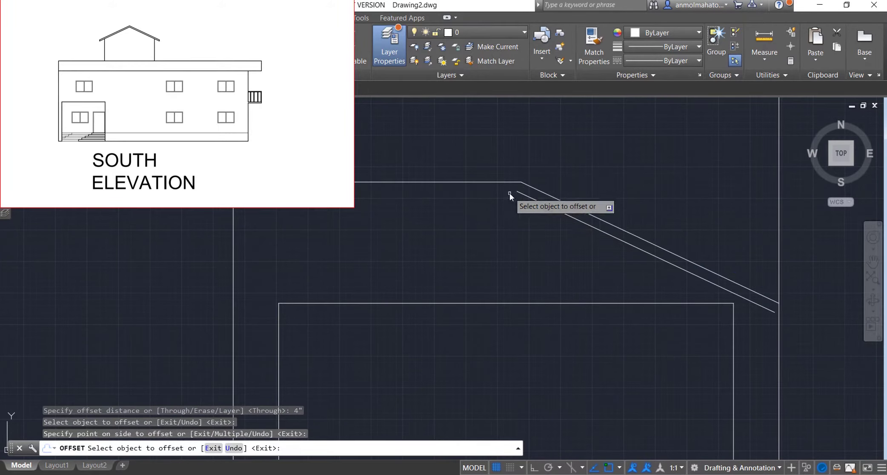
key(Return)
- Erase the horizontal helper line
click(501, 183)
key(Delete)
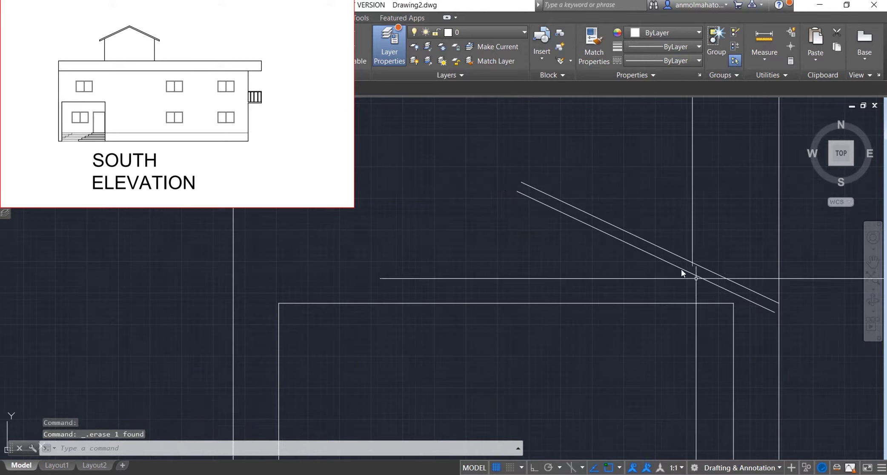
scroll(794, 308, up, 3)
scroll(794, 308, up, 3)
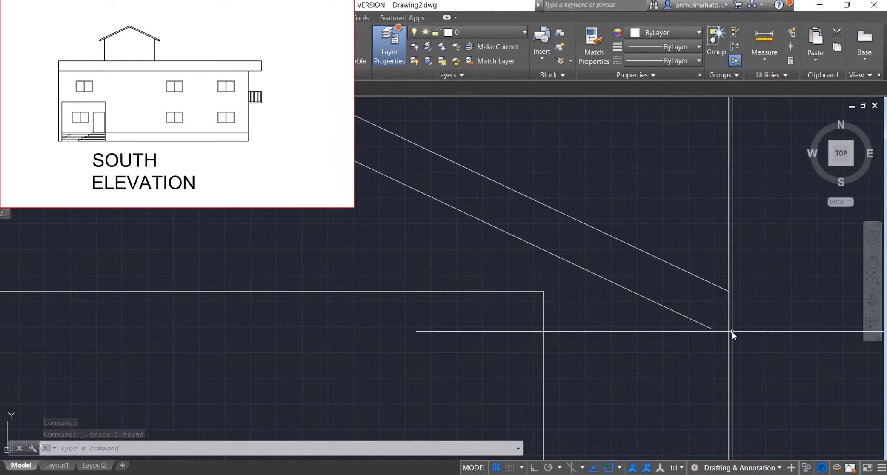
key(Escape)
- Extend the lower sloping line to the vertical line, then erase that vertical helper
text(ex)
key(Return)
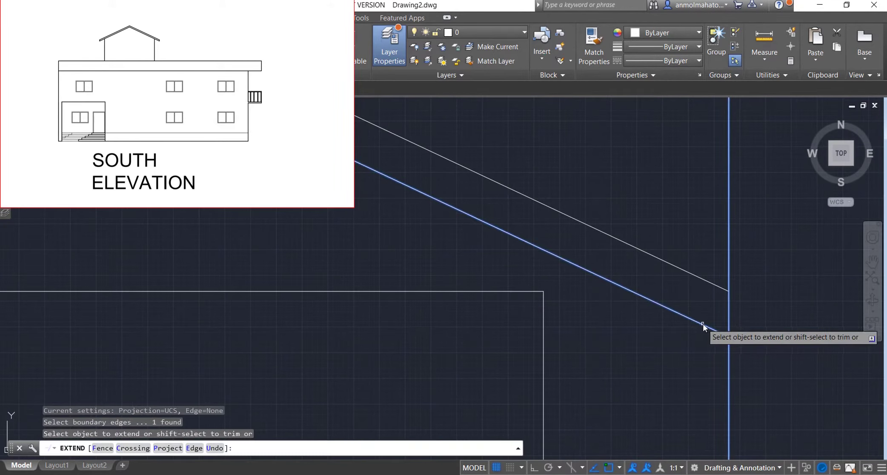
click(702, 324)
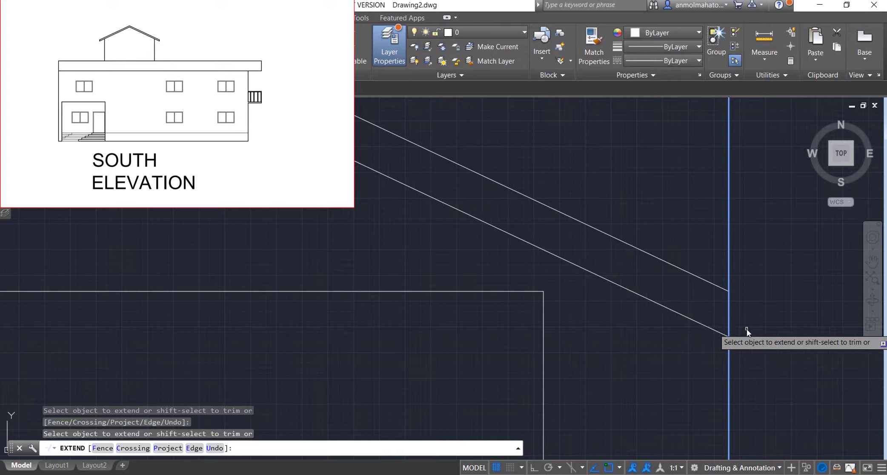
key(Escape)
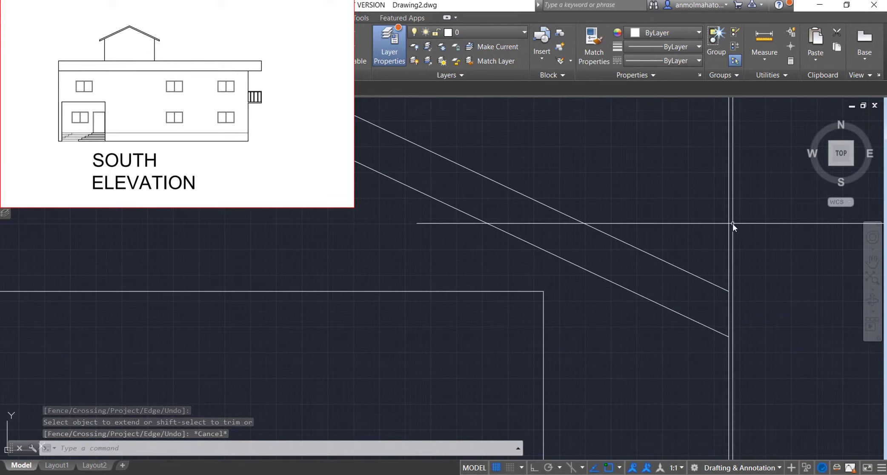
click(732, 223)
key(Delete)
- Draw a closing line from the lower sloping line's end to the upper line, and erase the stray vertical line
click(764, 225)
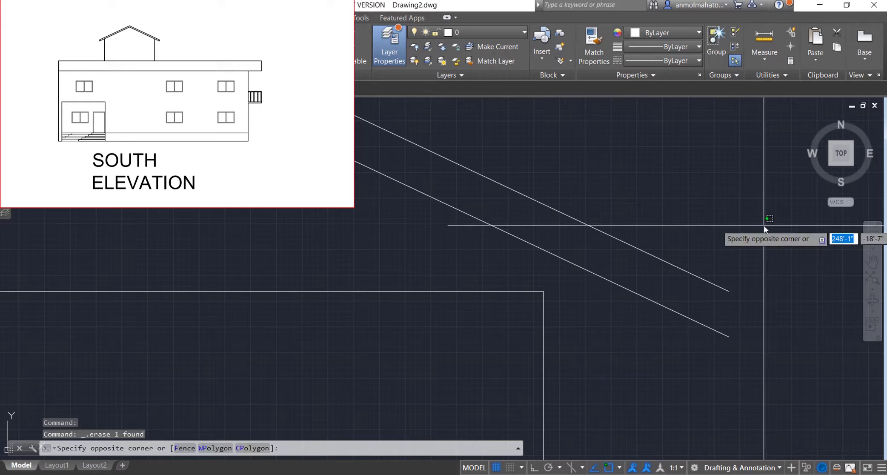
key(Escape)
text(l)
key(Return)
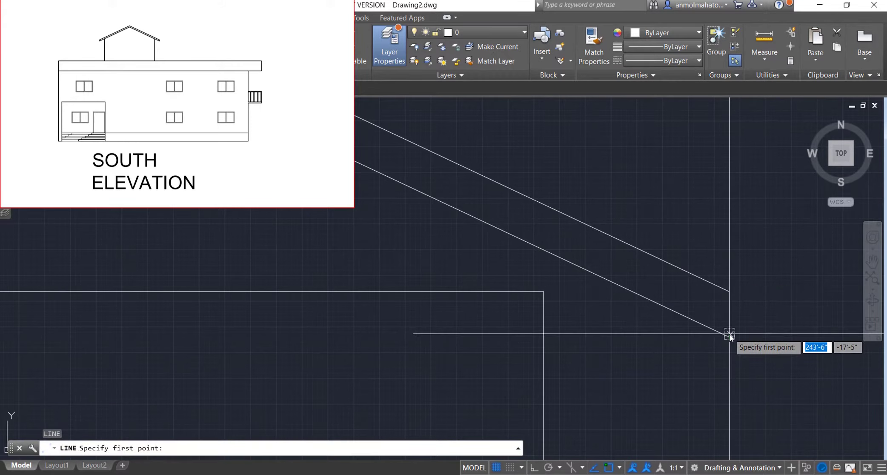
click(729, 337)
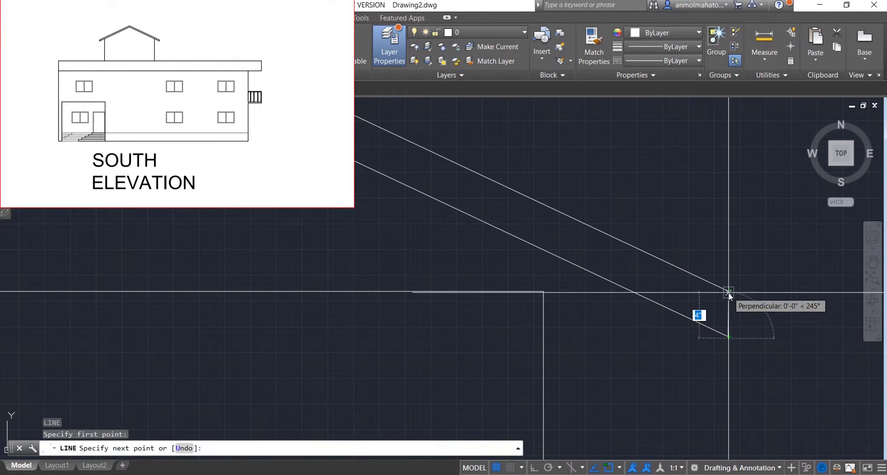
click(728, 292)
key(Escape)
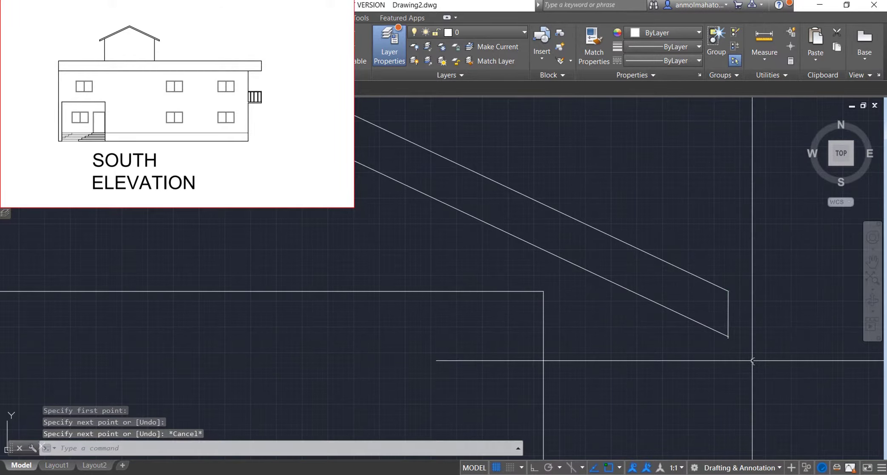
scroll(752, 361, up, 4)
key(Escape)
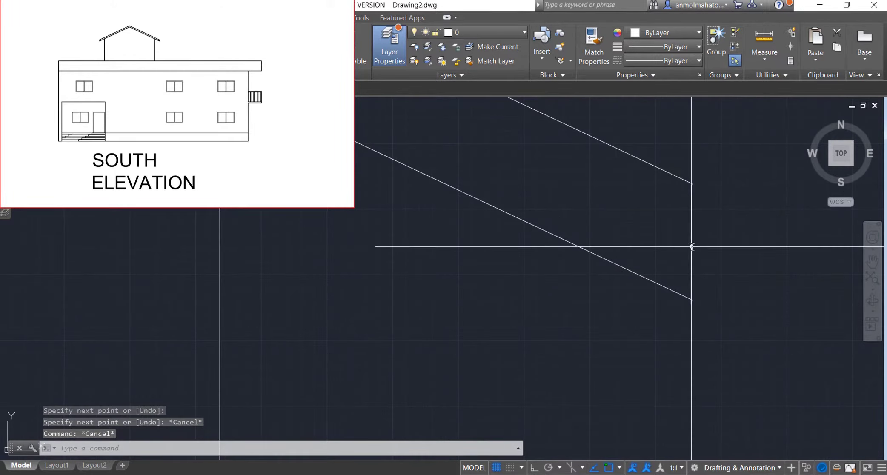
click(692, 246)
key(Delete)
- Turn on Insertion, Extension and Endpoint object snaps
click(619, 467)
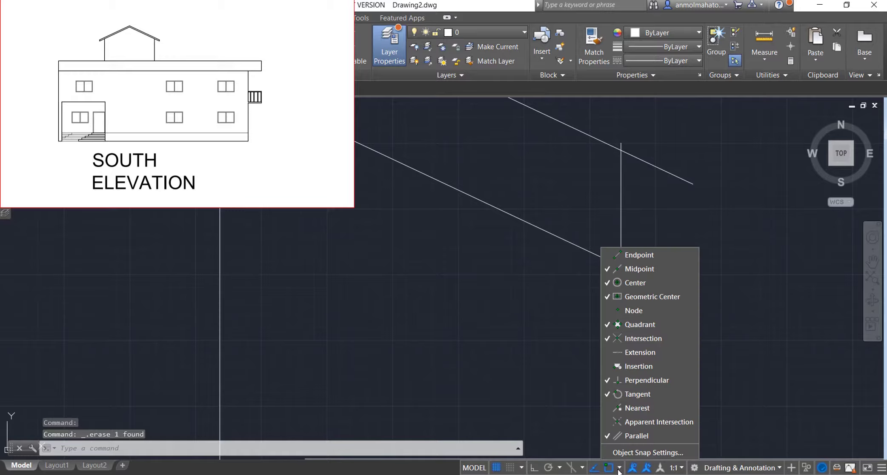
click(605, 365)
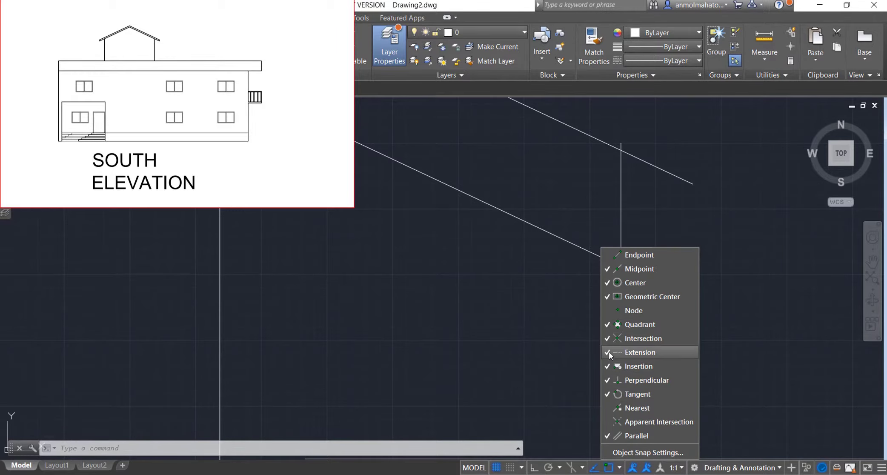
click(607, 311)
click(607, 255)
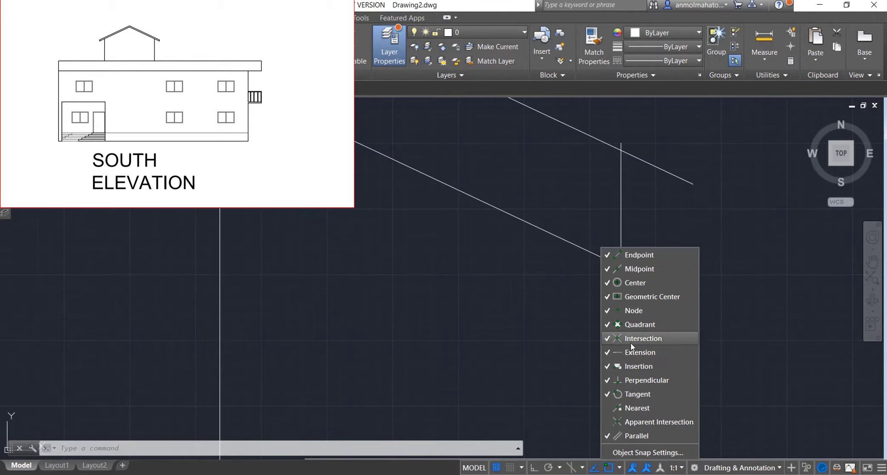
key(Return)
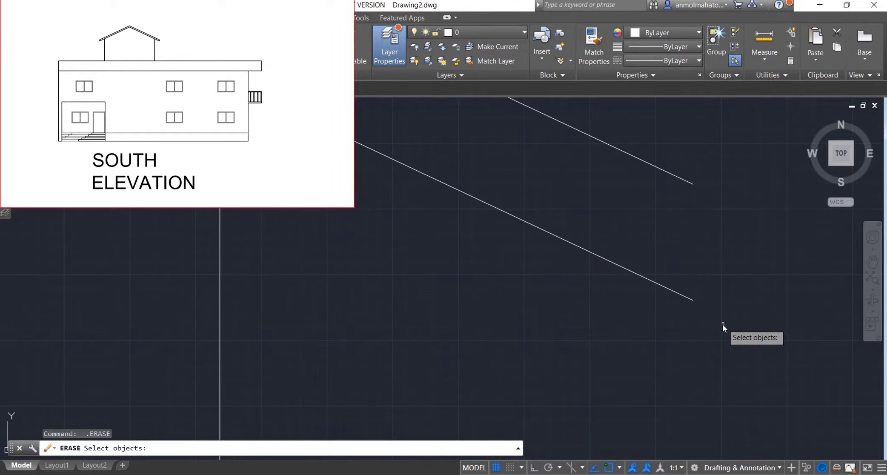
key(Escape)
- Draw a line closing the rafter end between the upper and lower rafter lines
text(l)
key(Return)
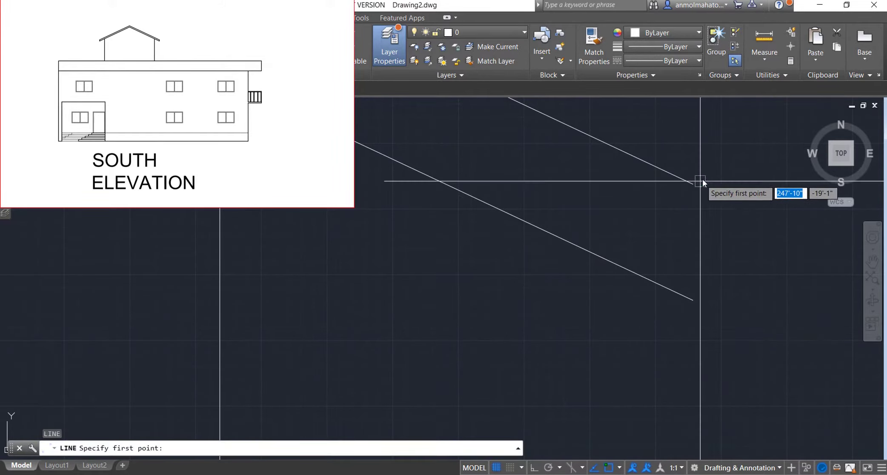
click(695, 183)
click(696, 298)
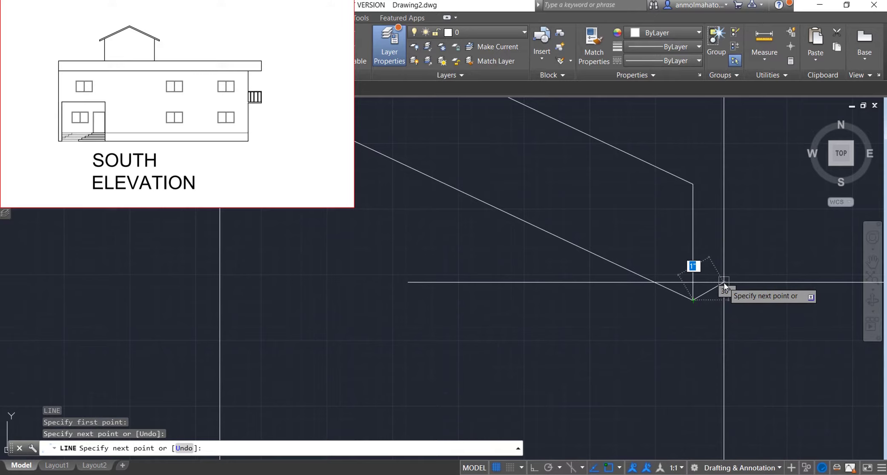
key(Return)
key(Return)
scroll(723, 283, down, 2)
scroll(724, 282, down, 2)
key(Escape)
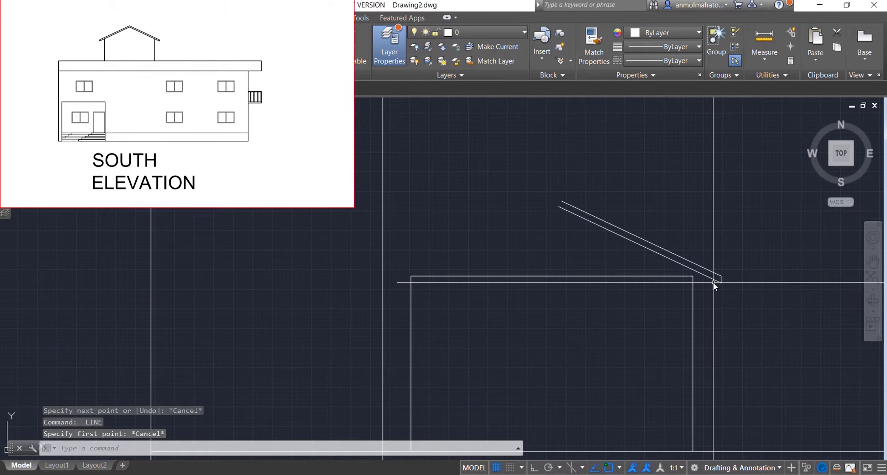
- Erase the horizontal construction line and select the sloped rafter lines
click(621, 278)
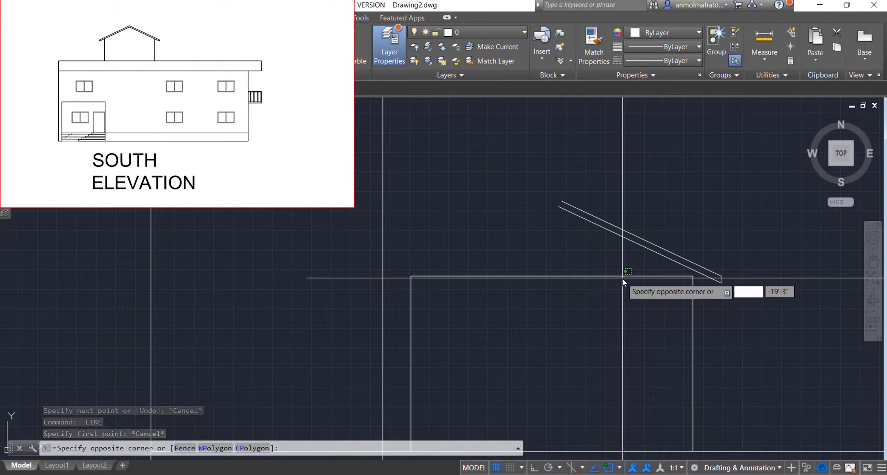
key(Escape)
click(612, 277)
key(Delete)
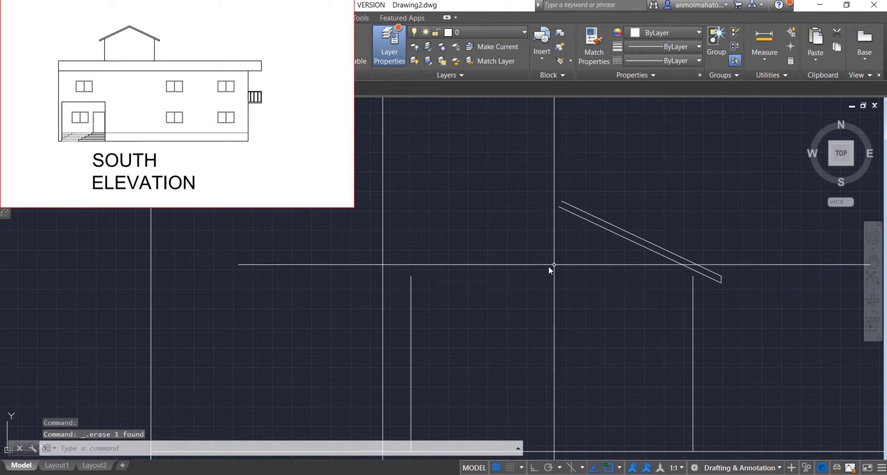
drag(739, 250, 738, 287)
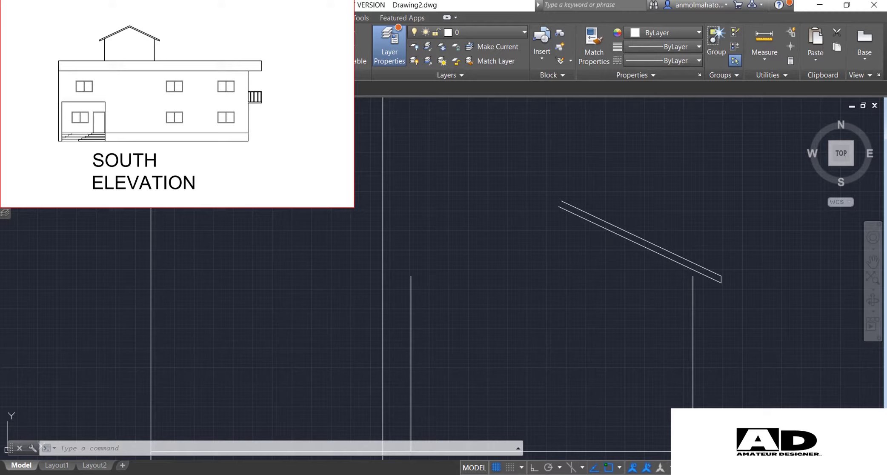
drag(741, 292, 724, 248)
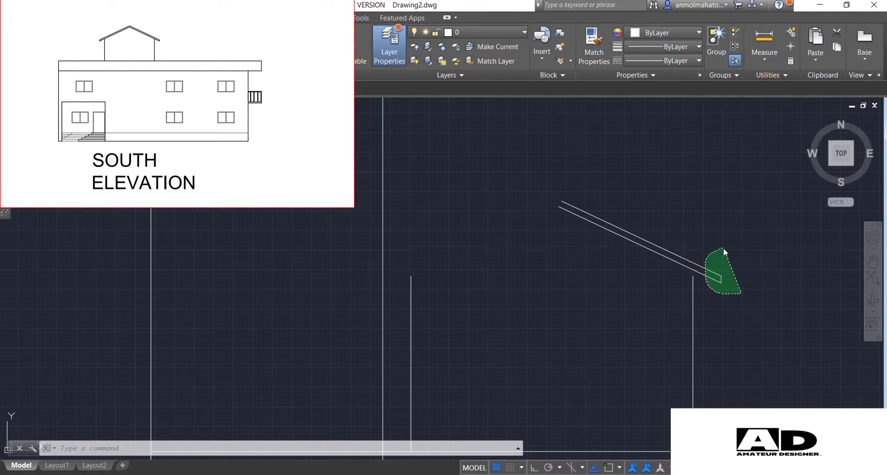
text(MI)
- Start mirroring the rafter, then cancel the attempt
key(Return)
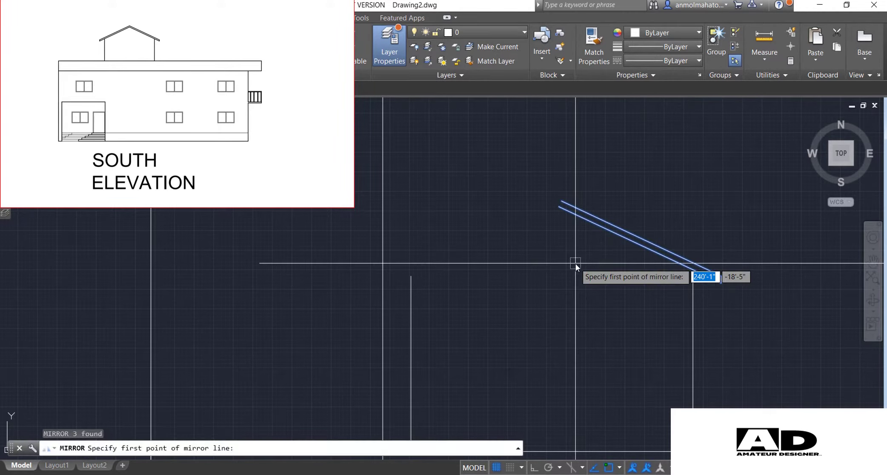
click(566, 207)
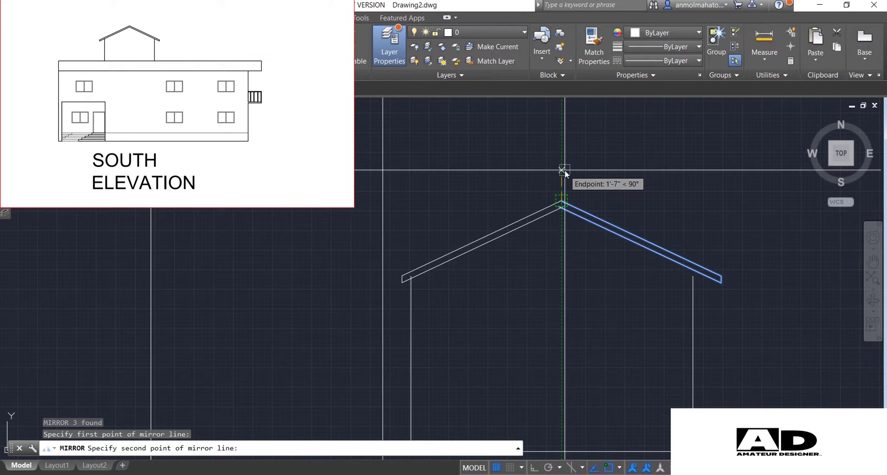
key(Escape)
key(Return)
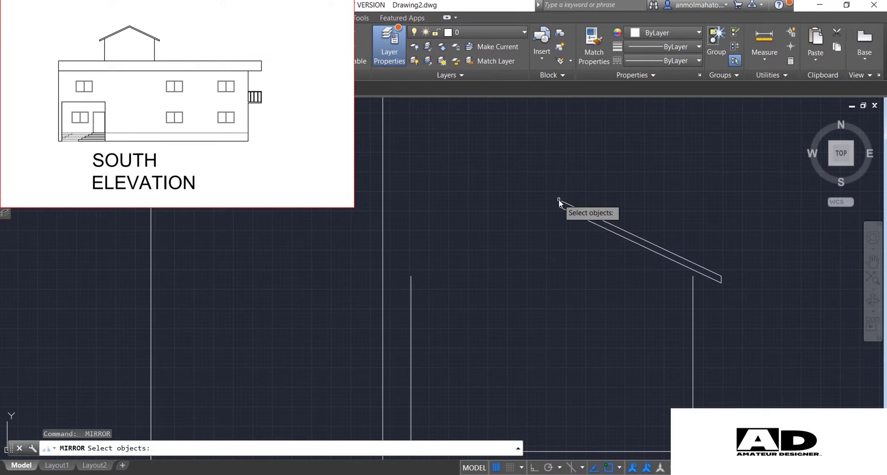
key(Escape)
- Draw a guide line across the wall tops and a vertical centre line up from its midpoint
text(l)
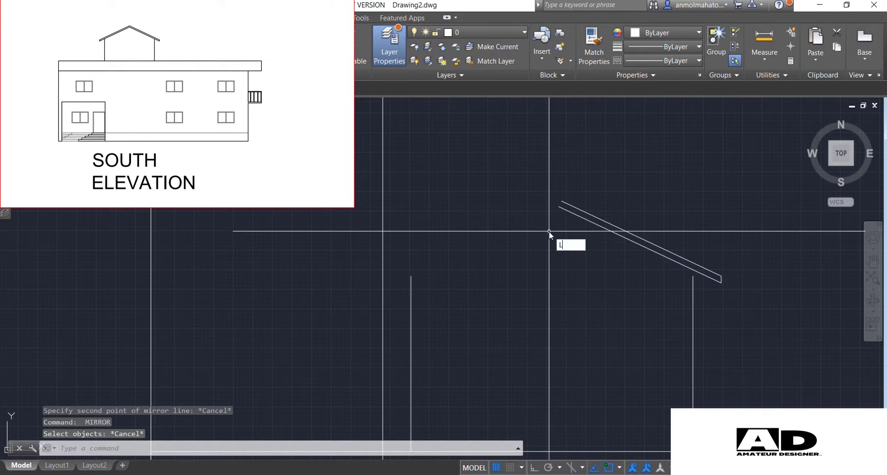
key(Return)
click(410, 276)
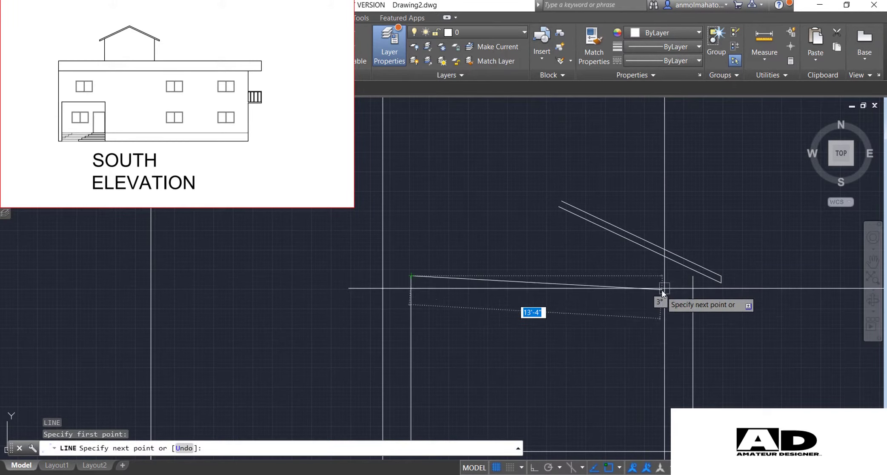
click(692, 276)
key(Return)
key(Return)
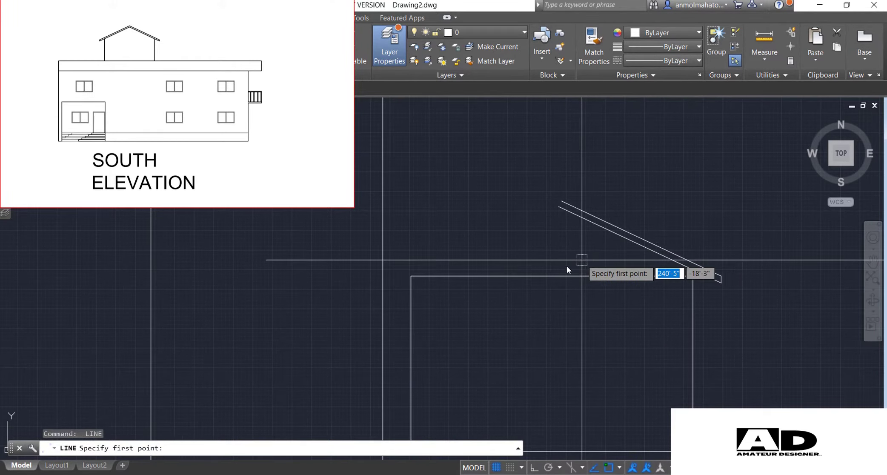
click(547, 277)
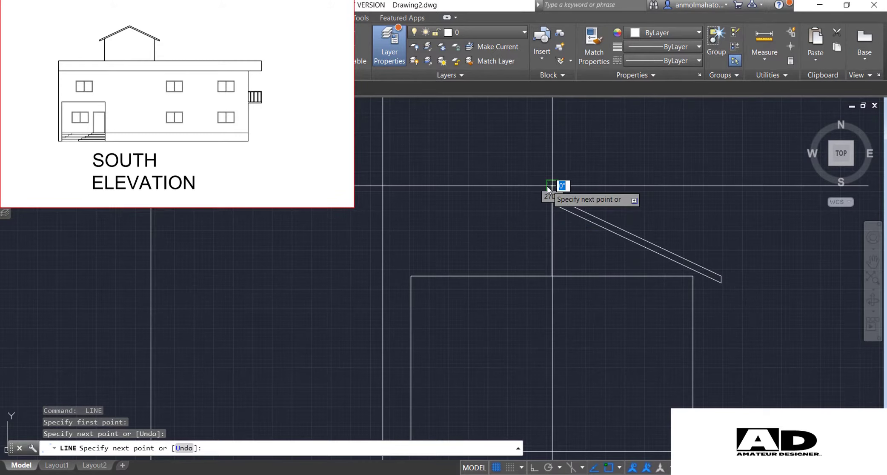
click(546, 185)
key(Escape)
key(Escape)
- Extend the upper rafter line to the vertical centre line
scroll(610, 180, up, 2)
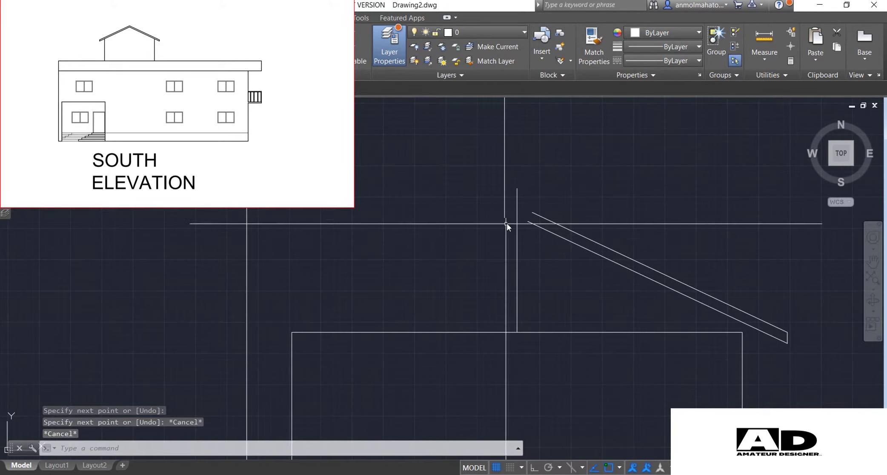
click(516, 204)
text(ex)
key(Return)
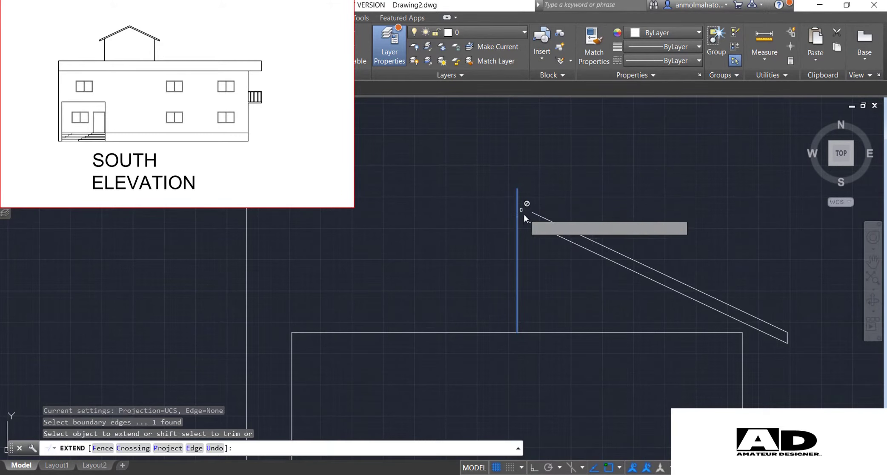
click(552, 220)
key(Escape)
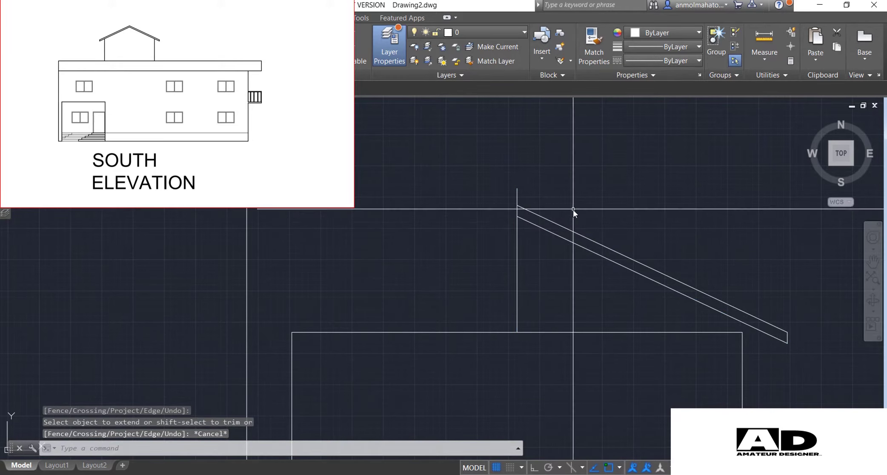
- Mirror the rafter about the centre line keeping the original, then erase the centre guide
drag(572, 212, 571, 272)
drag(787, 362, 790, 291)
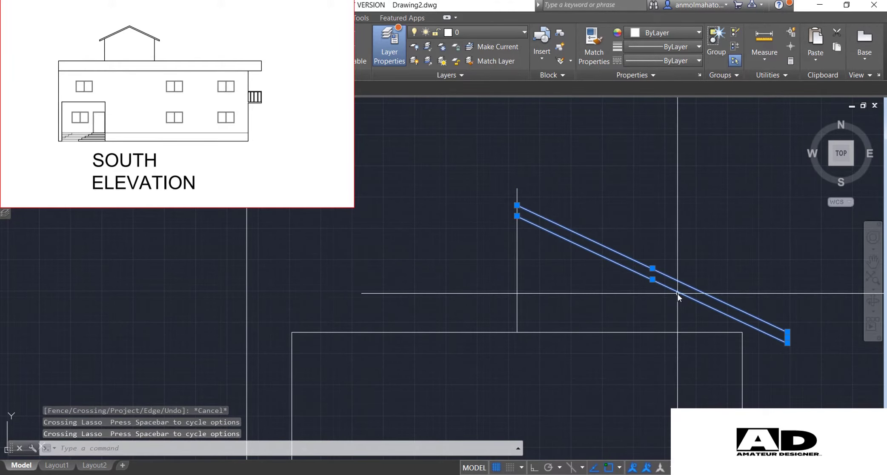
text(mi)
key(Return)
click(517, 188)
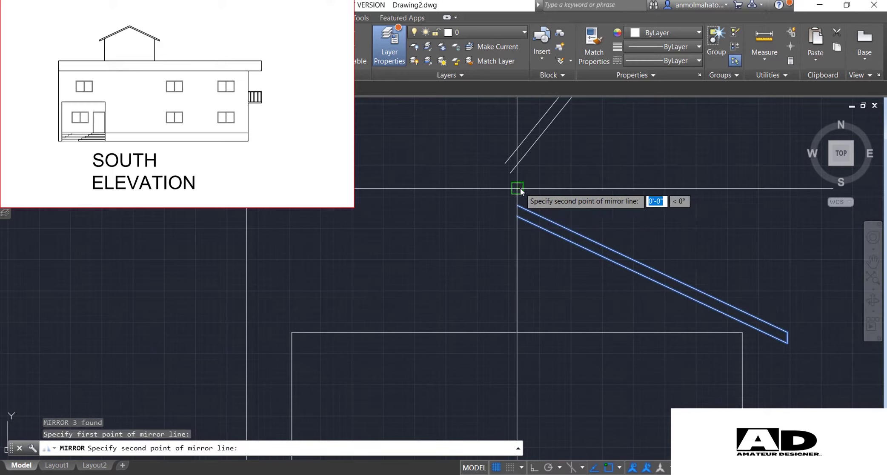
click(513, 331)
key(Return)
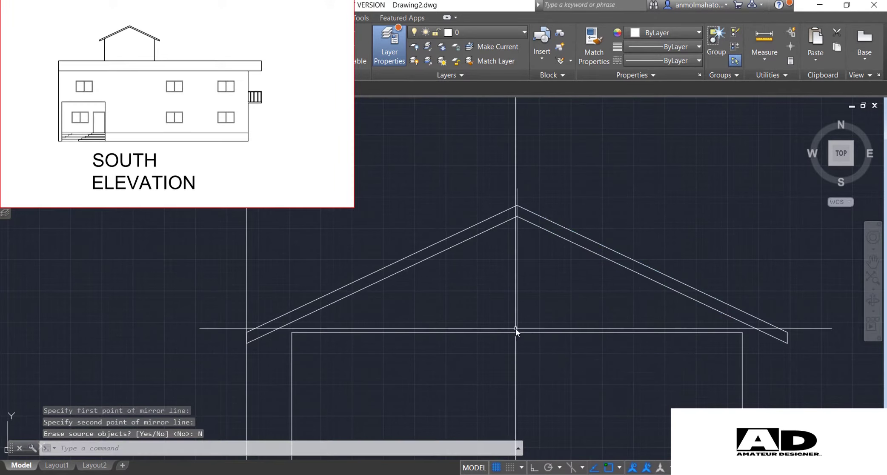
click(516, 251)
key(Delete)
drag(521, 292, 499, 333)
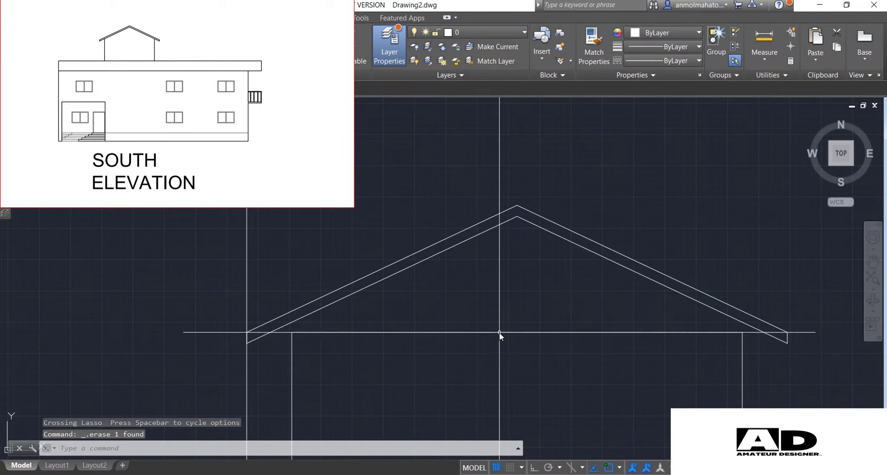
- Erase the wall-top guide and extend both walls up to the inner rafter edges
key(Delete)
click(431, 256)
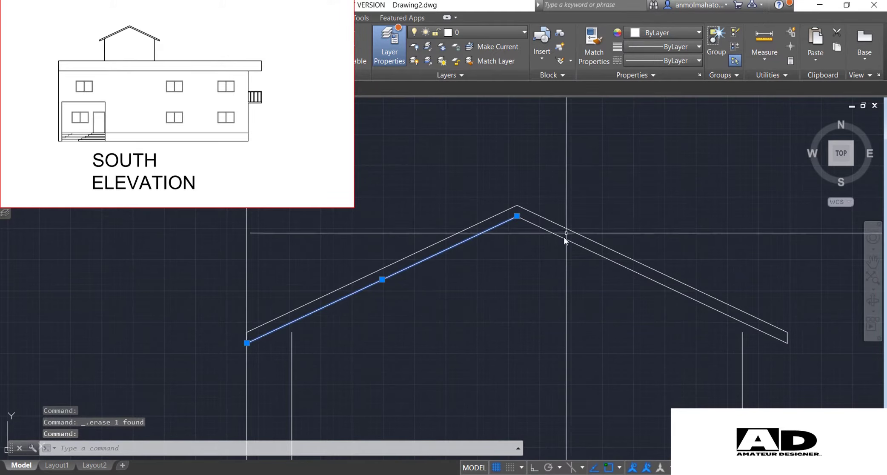
click(563, 240)
text(ex)
key(Return)
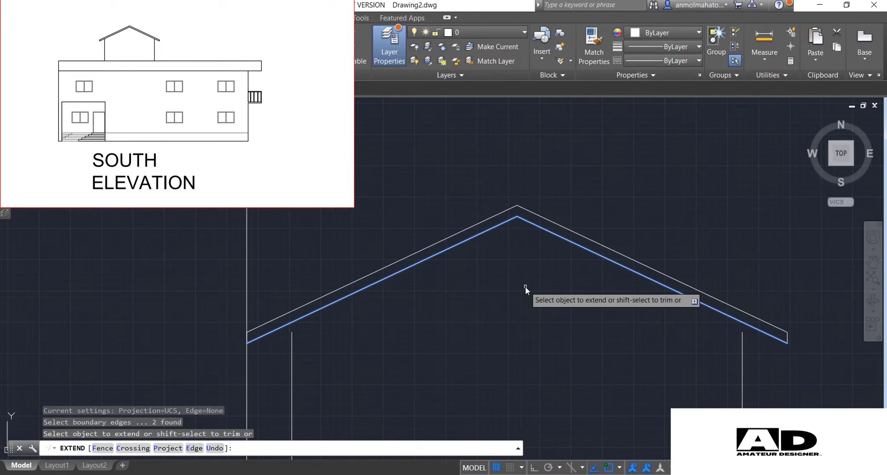
click(293, 344)
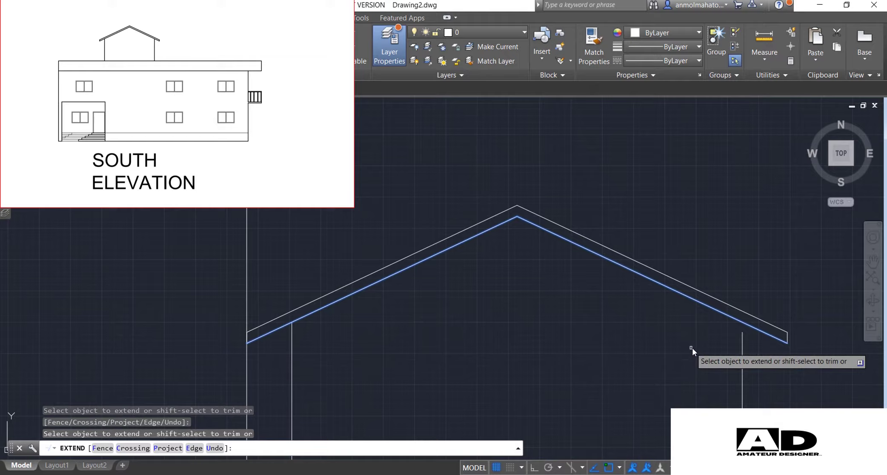
click(743, 345)
key(Escape)
- Erase the three leftover vertical helper lines
scroll(618, 361, down, 2)
scroll(618, 361, down, 3)
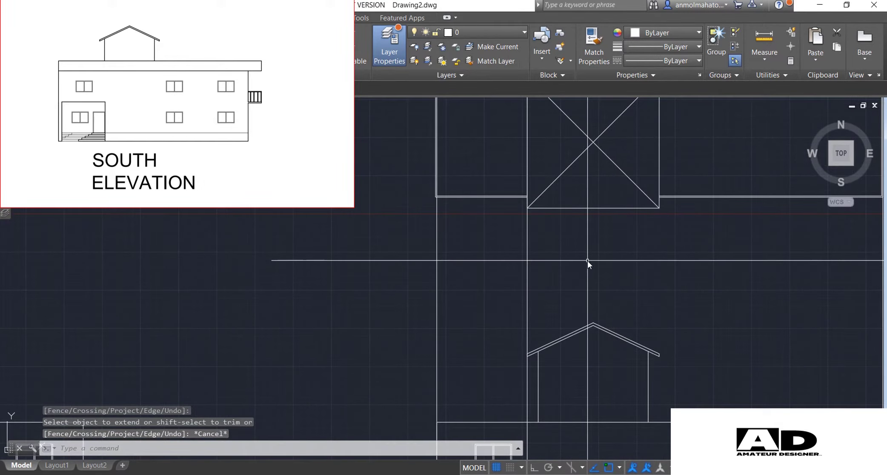
drag(588, 260, 375, 254)
key(Delete)
scroll(376, 258, down, 4)
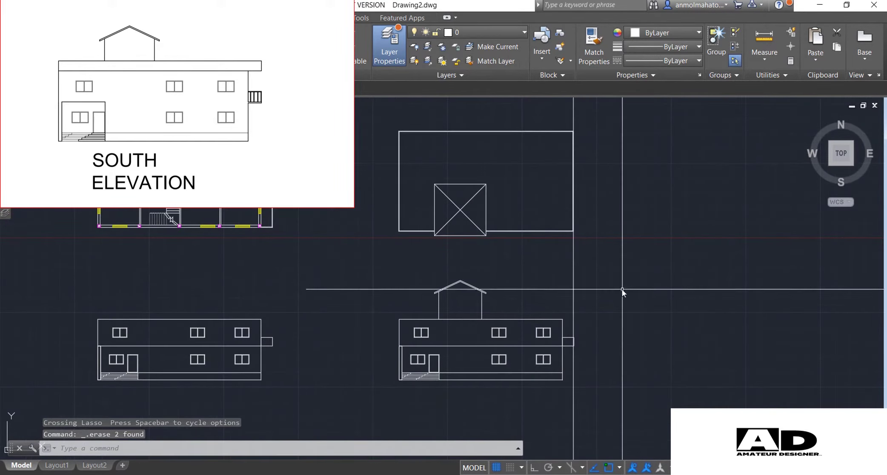
drag(623, 291, 539, 269)
key(Delete)
scroll(526, 280, up, 4)
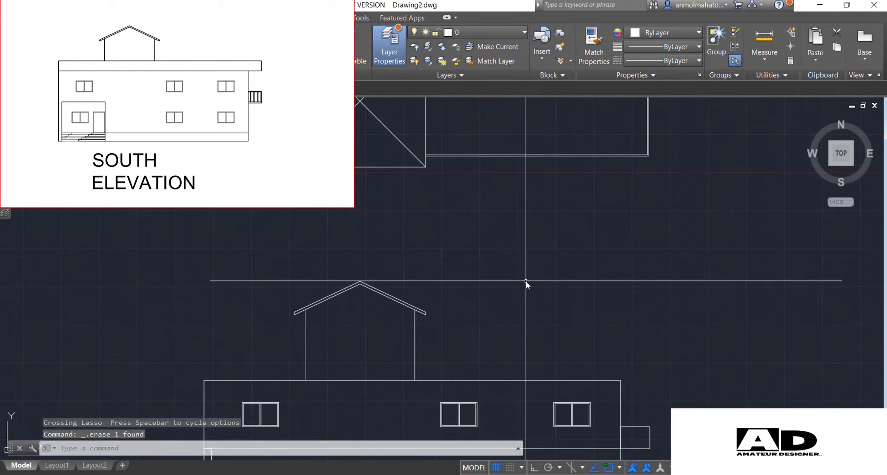
key(l)
key(Return)
- Draw the band outline from the wall corner: 4' out, 3' up, across to the left end, and down
click(621, 380)
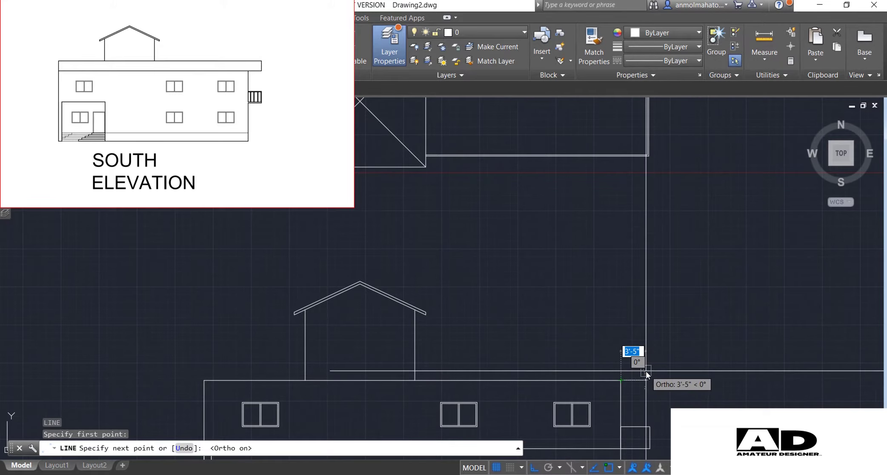
text(4')
key(Return)
text(3')
key(Return)
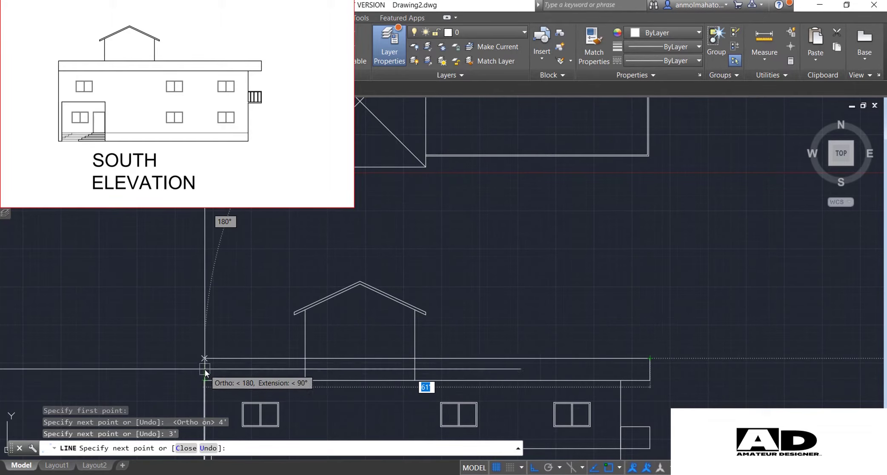
click(205, 358)
click(205, 379)
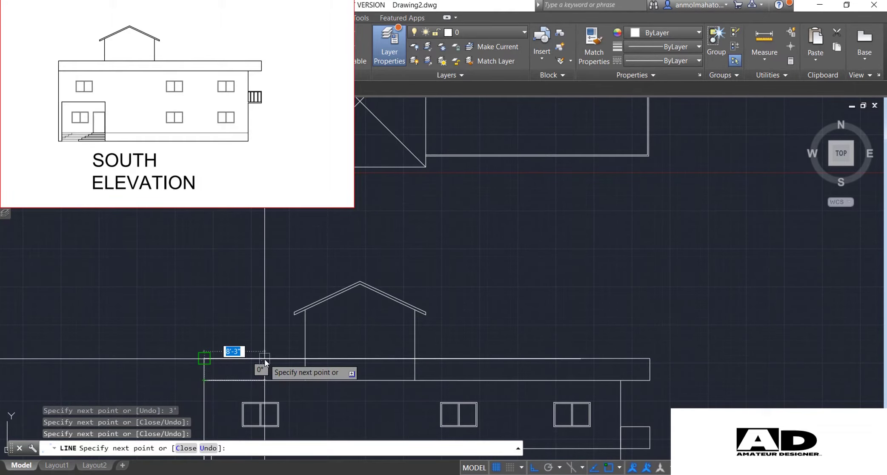
key(Escape)
scroll(264, 359, down, 4)
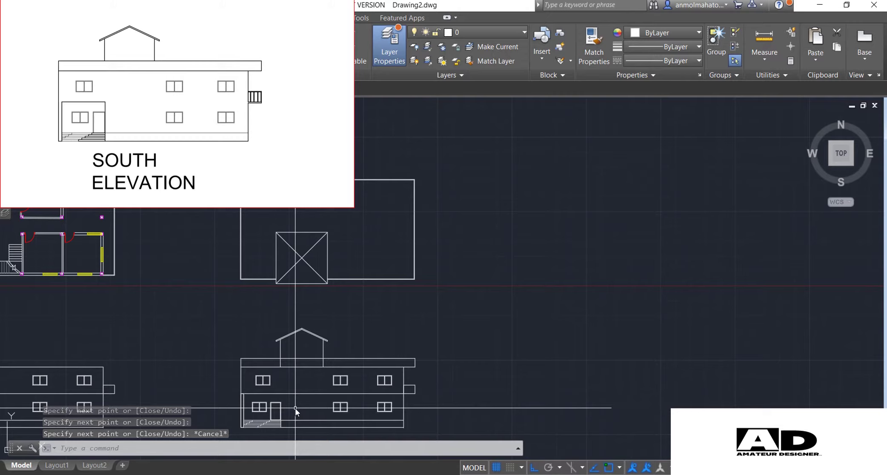
scroll(417, 388, up, 2)
- Make a first offset copy of a line in the small box at the elevation's right end
scroll(429, 395, up, 4)
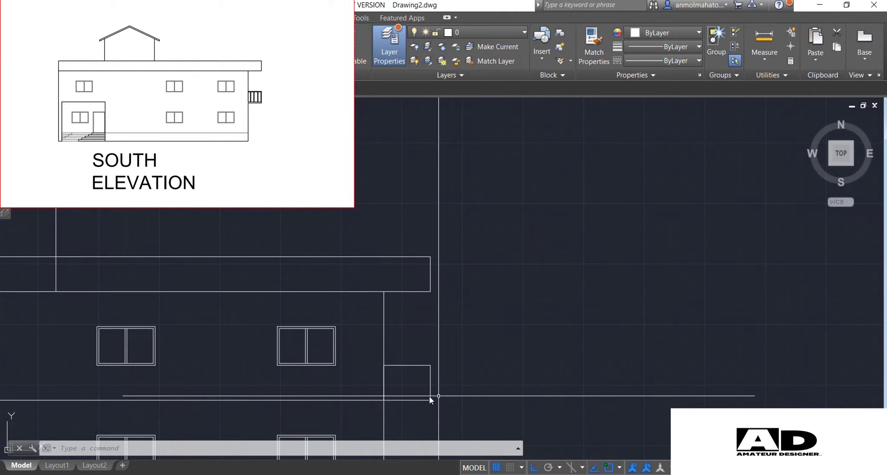
scroll(448, 395, up, 2)
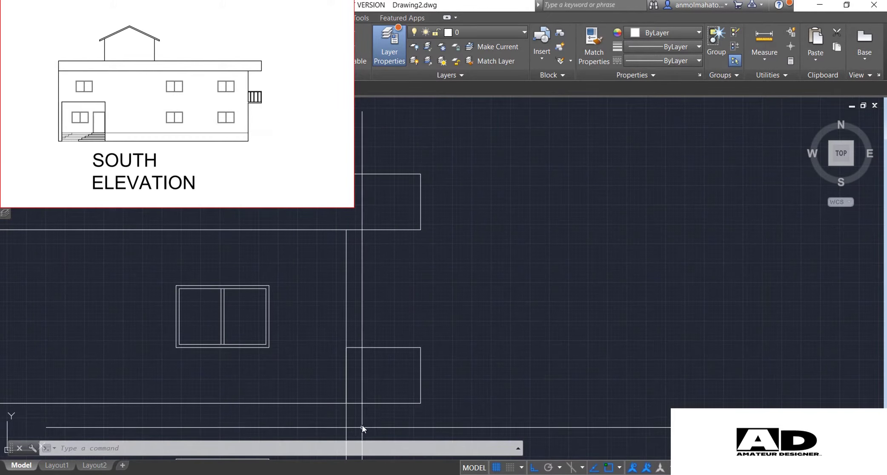
text(O)
key(Return)
key(Return)
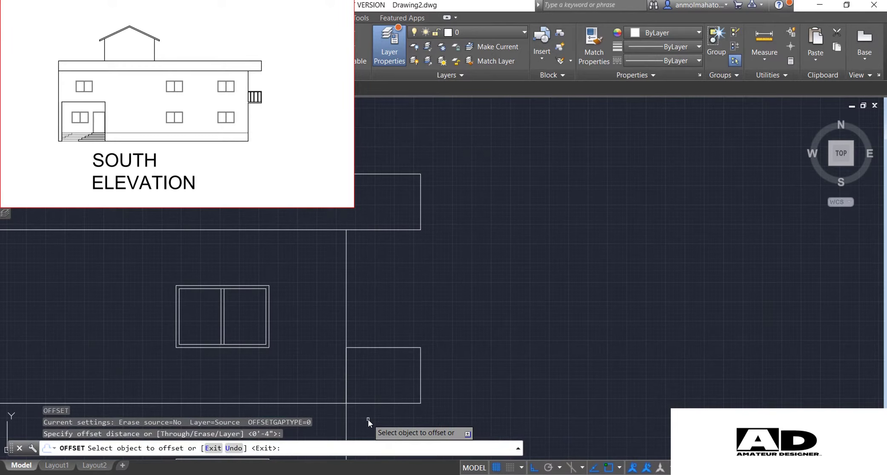
click(385, 404)
click(417, 411)
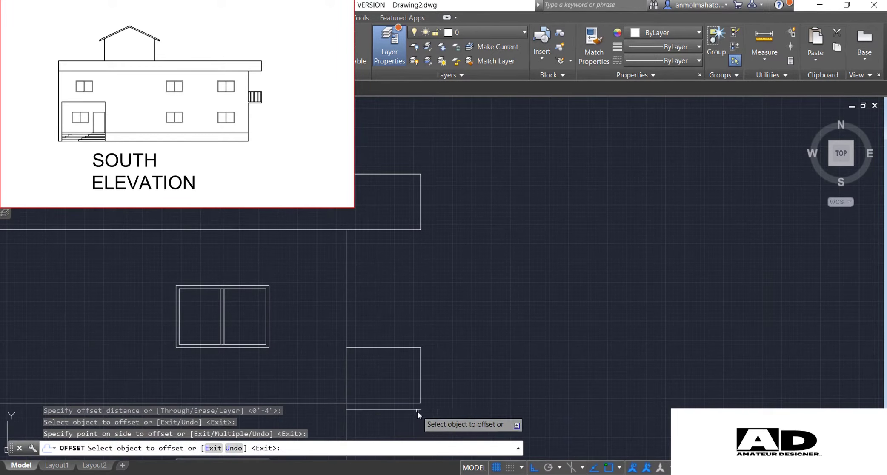
key(Escape)
text(l)
key(Return)
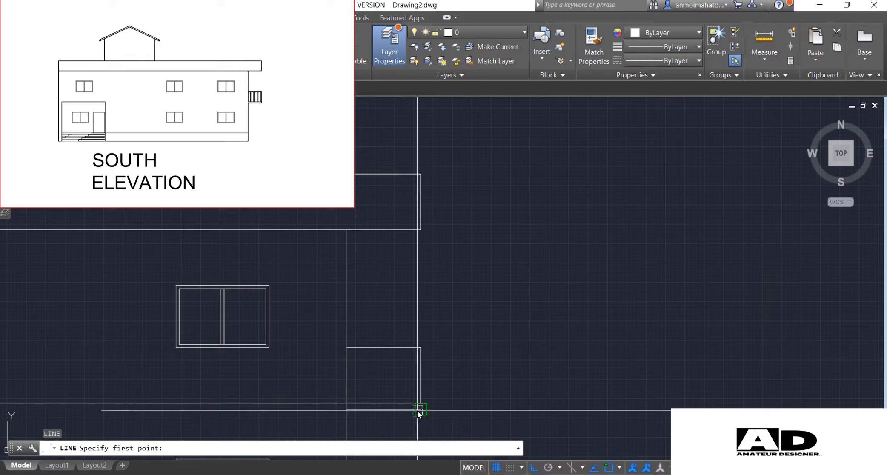
click(419, 402)
key(Escape)
- Offset the small box's side by 1' repeatedly to lay out the first baluster lines
text(o)
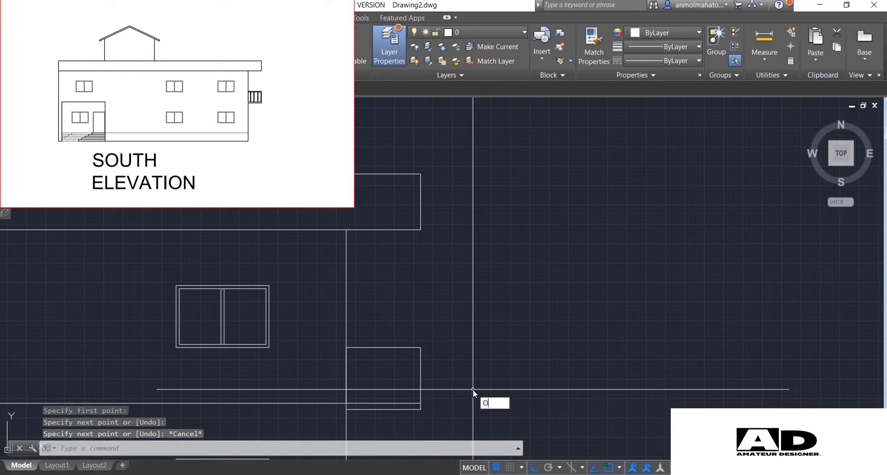
key(Return)
text(1)
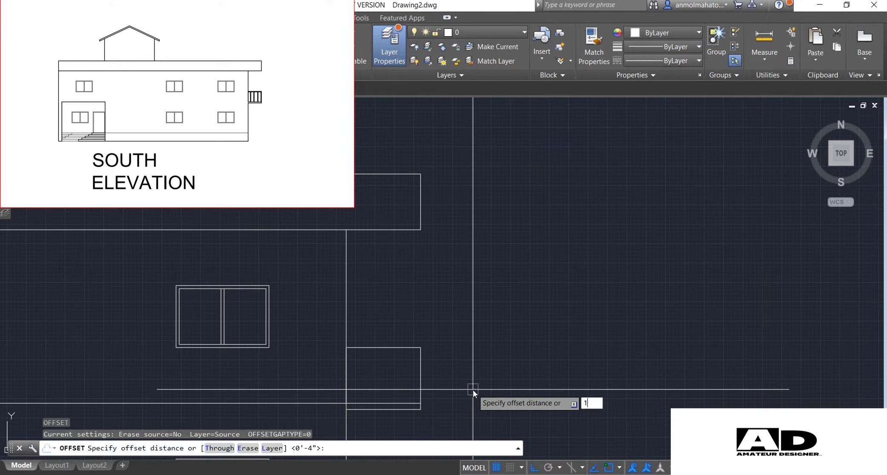
text(')
key(Return)
click(423, 382)
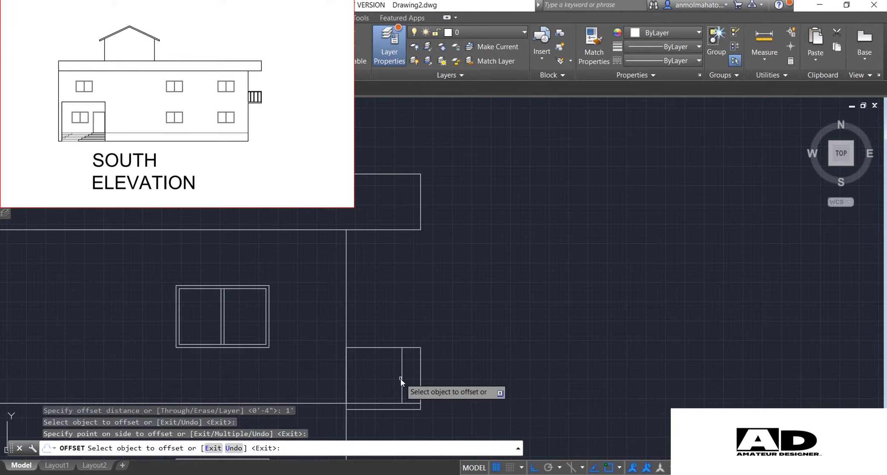
click(398, 379)
click(396, 379)
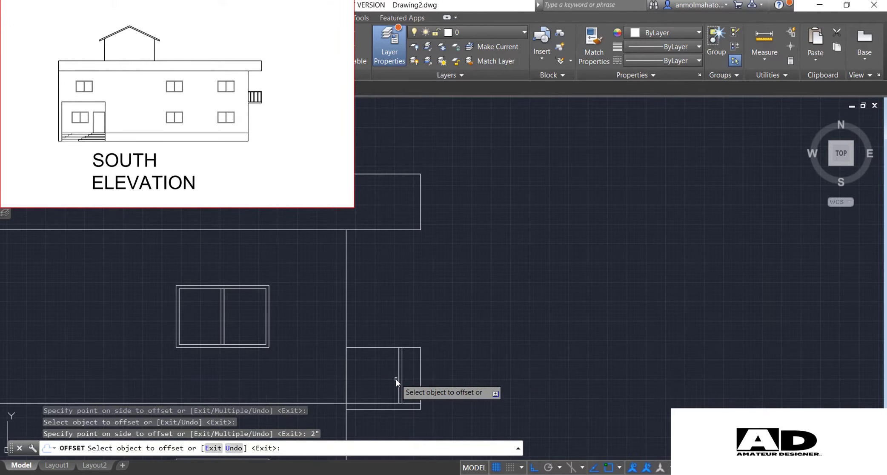
click(398, 379)
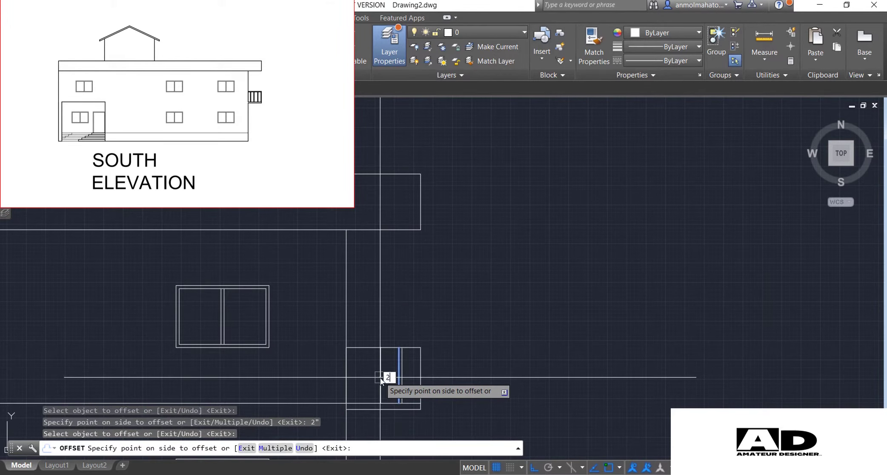
click(374, 378)
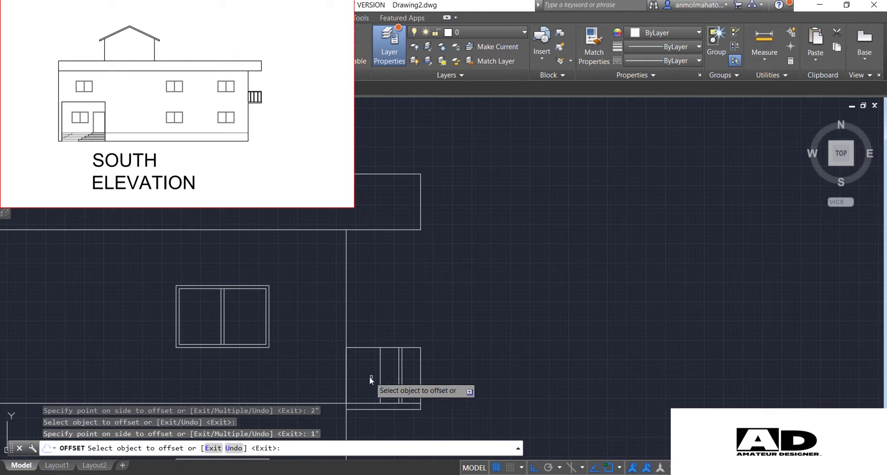
click(373, 377)
text(")
key(Return)
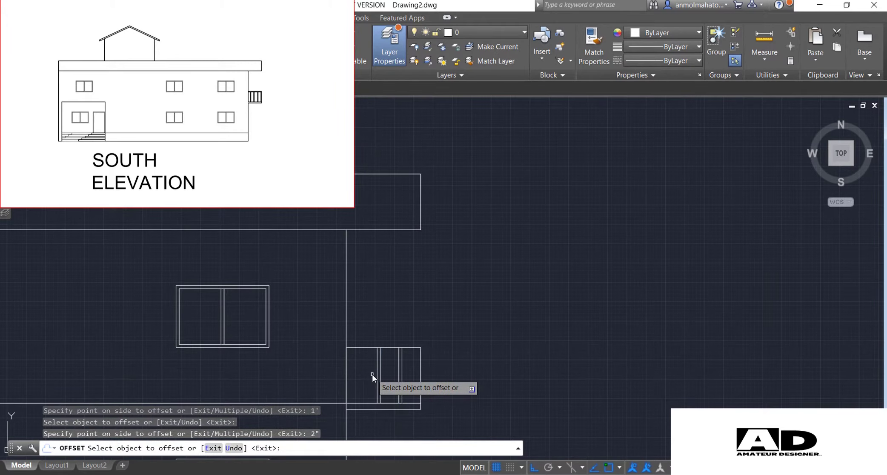
- Add more 1' and 2" baluster offsets, plus offset copies of the box's top line and right edge
click(376, 374)
key(Return)
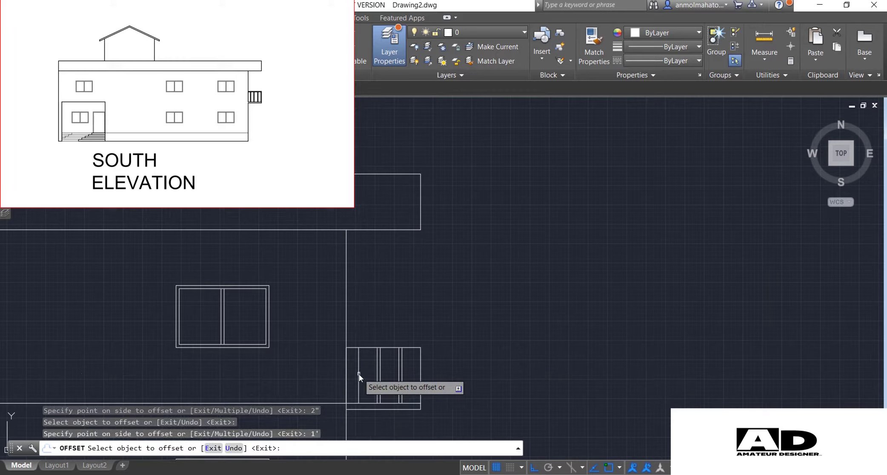
click(356, 371)
text(2")
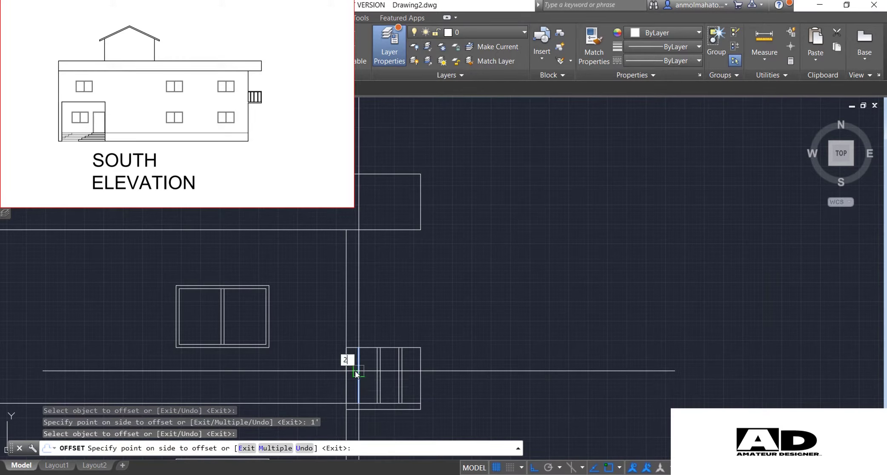
key(Return)
click(366, 348)
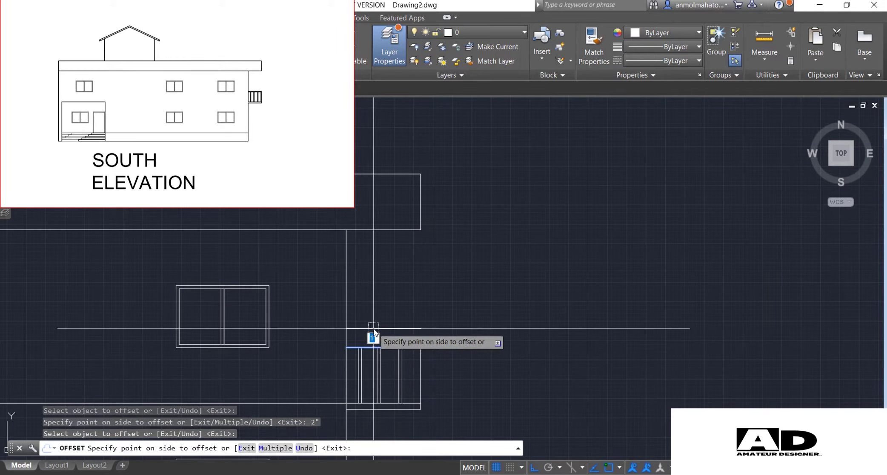
click(373, 332)
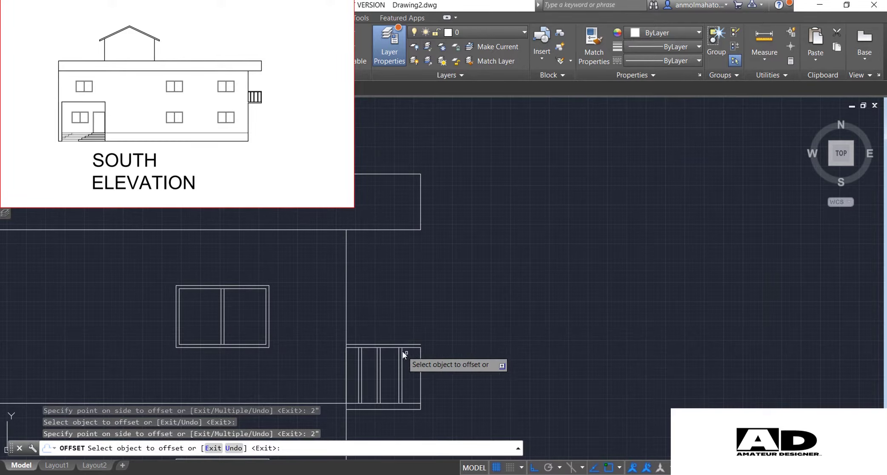
scroll(426, 358, up, 5)
click(401, 357)
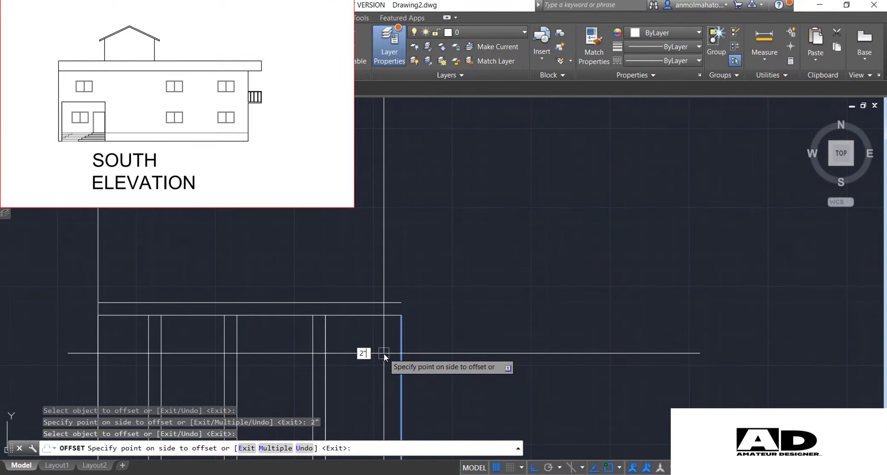
click(383, 353)
key(Escape)
- Grip-stretch the right vertical line up to the top line, then trim the four top-line gaps between balusters
click(401, 328)
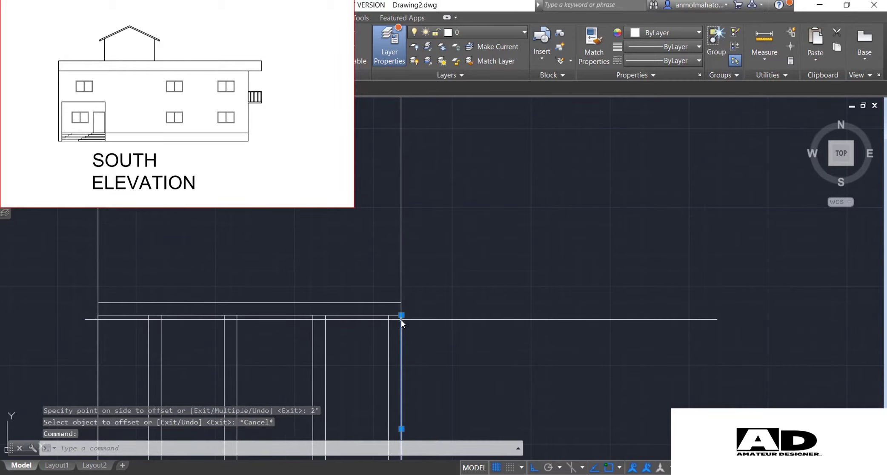
click(401, 302)
key(Escape)
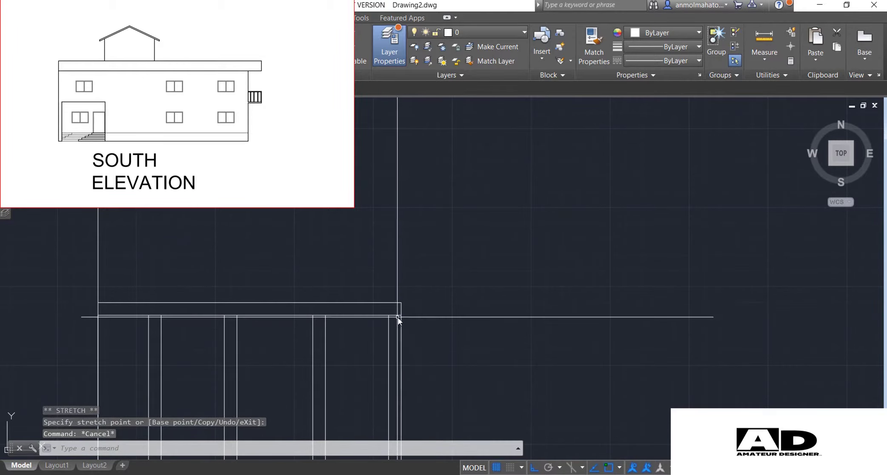
text(tr)
key(Return)
key(Return)
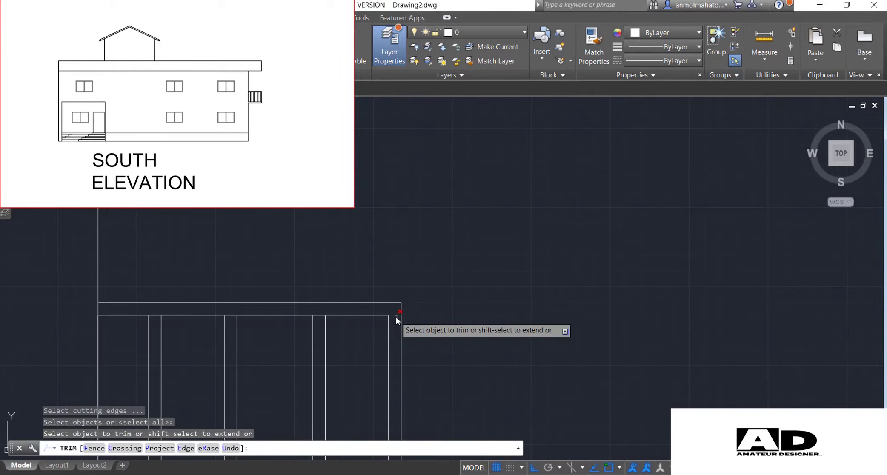
click(396, 316)
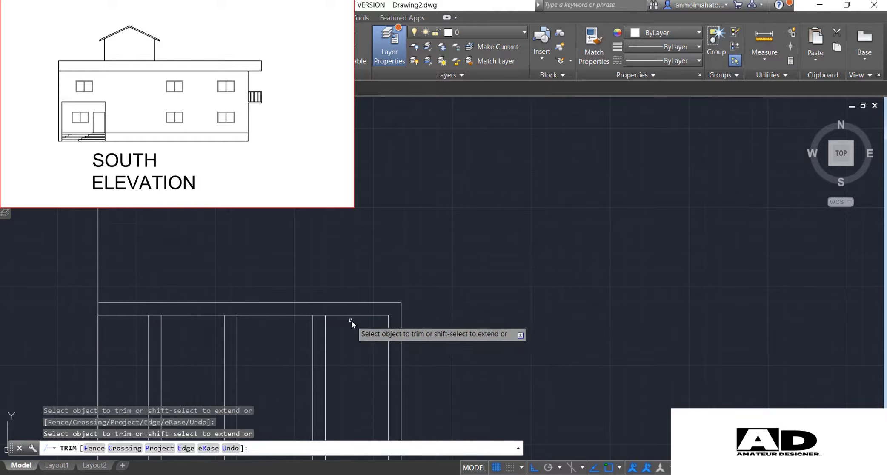
click(320, 315)
click(231, 315)
click(156, 314)
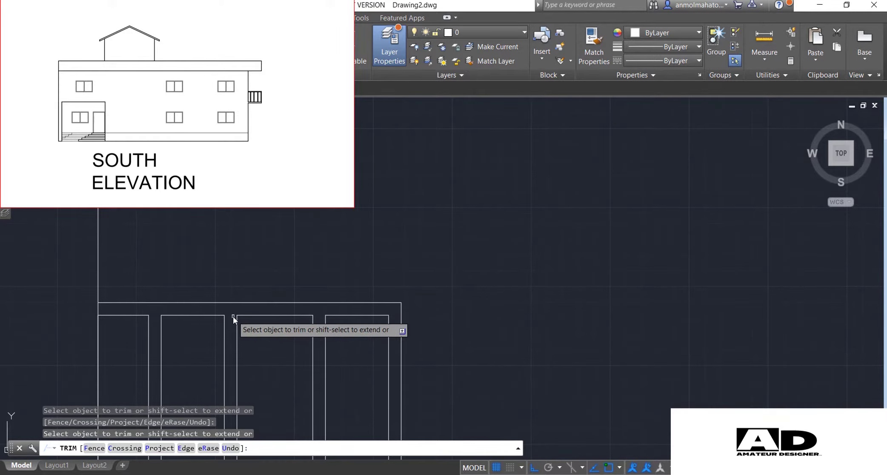
key(Escape)
scroll(233, 316, down, 3)
scroll(223, 341, down, 2)
scroll(223, 341, down, 3)
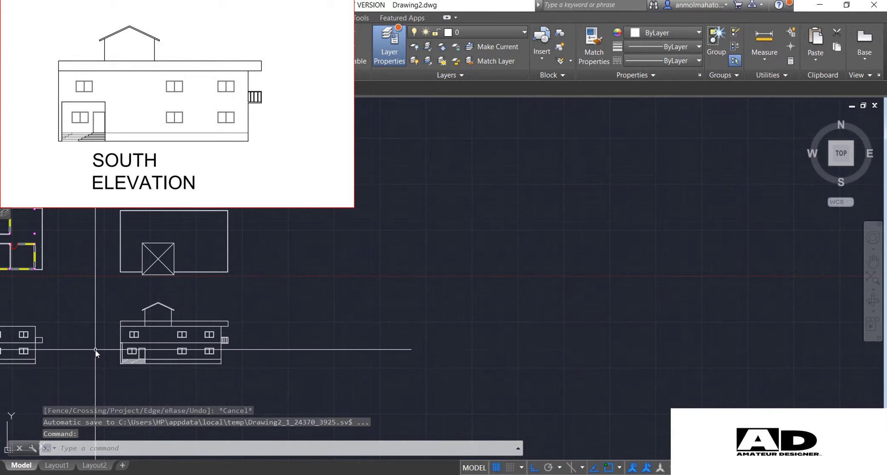
scroll(95, 349, up, 2)
scroll(89, 367, down, 2)
scroll(88, 366, up, 4)
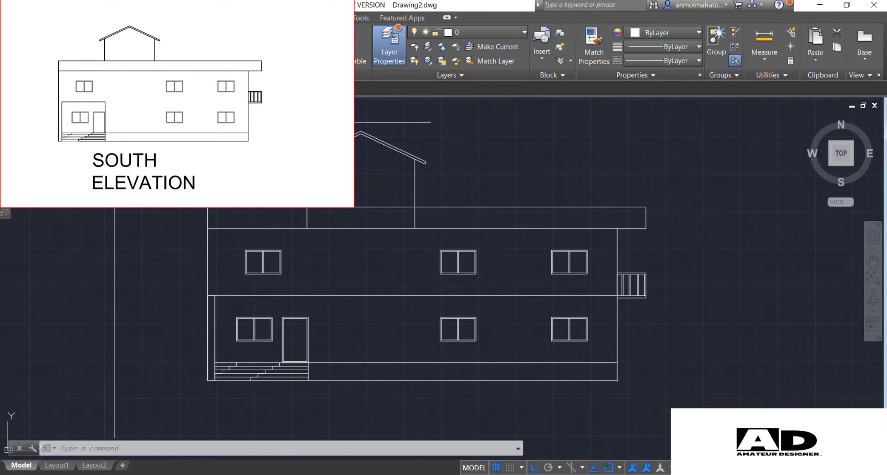
- Place an enlarged MTEXT label 'SOUTH ELEVATION' in a box beneath the elevation
text(mt)
key(Return)
scroll(284, 311, down, 5)
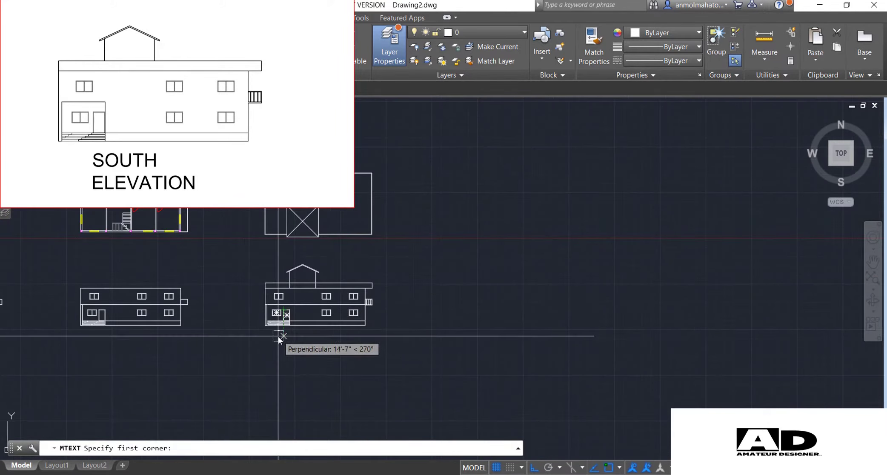
click(284, 331)
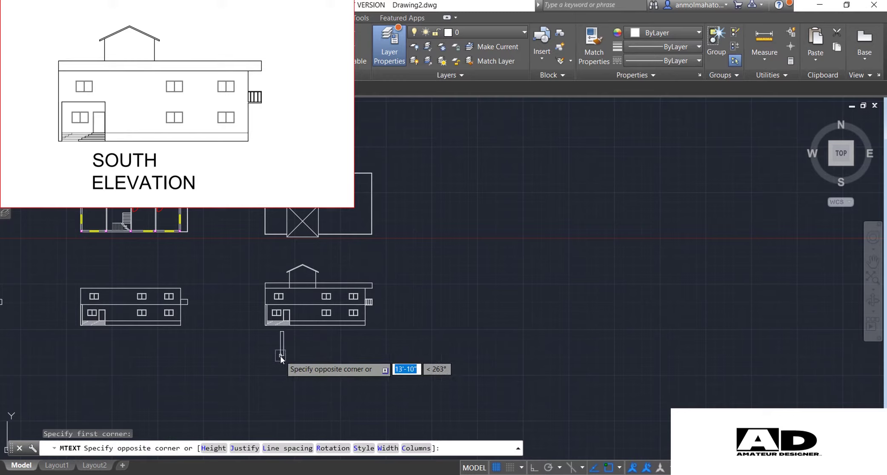
click(362, 348)
text(SO)
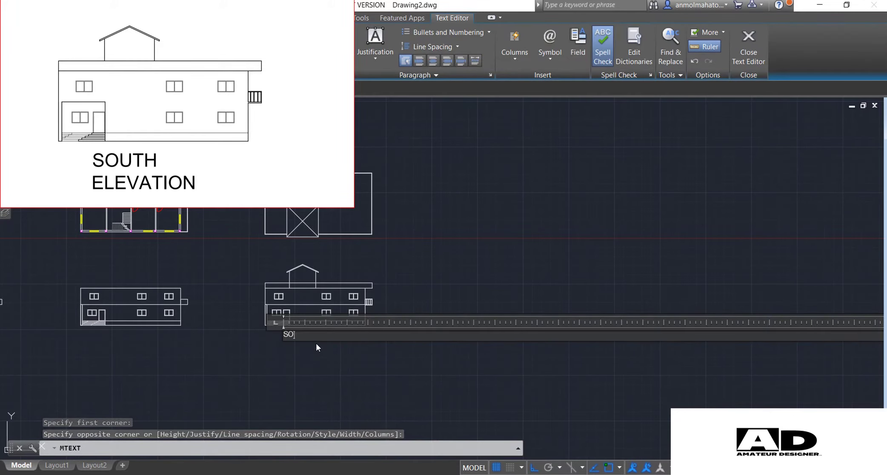
text(UTH)
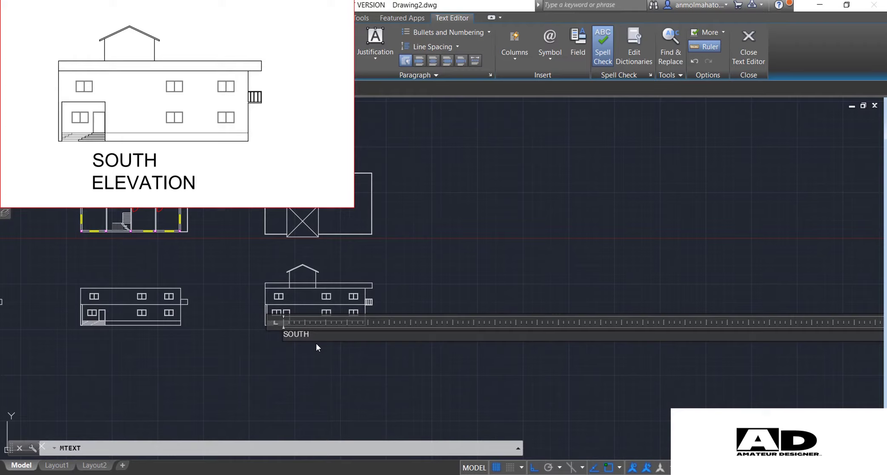
text( eleATION)
key(Return)
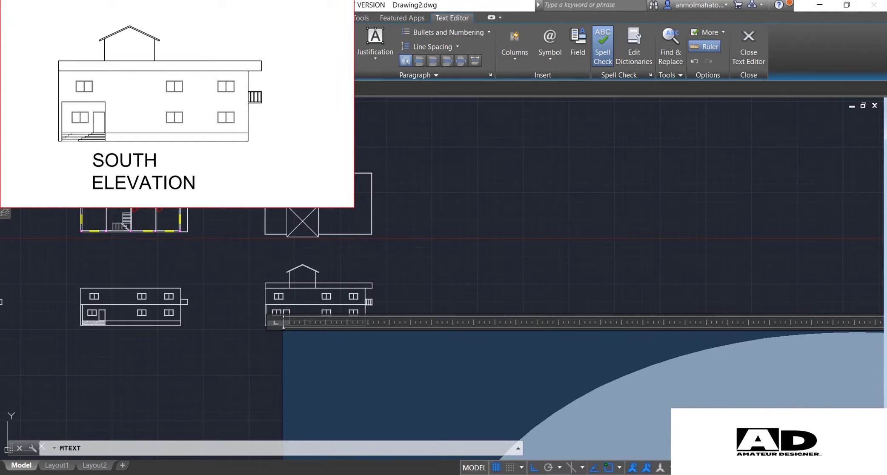
click(454, 269)
- Set the DWFx export area to Window on the Output tab
scroll(283, 372, up, 4)
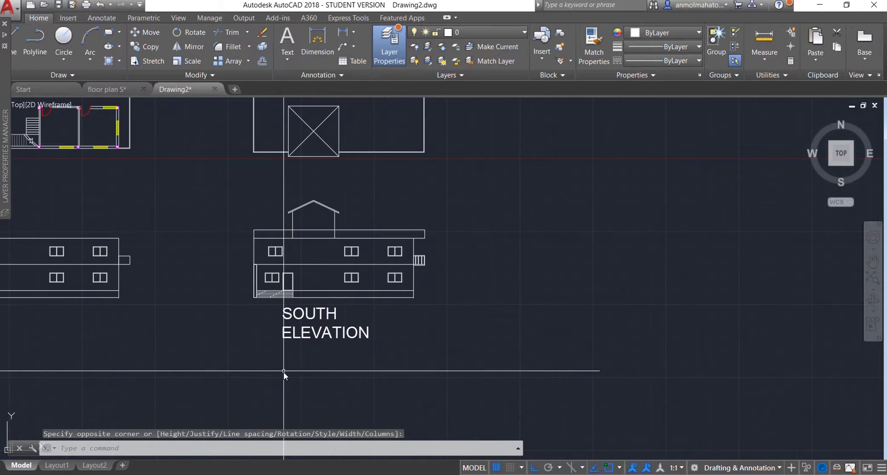
click(243, 18)
click(247, 32)
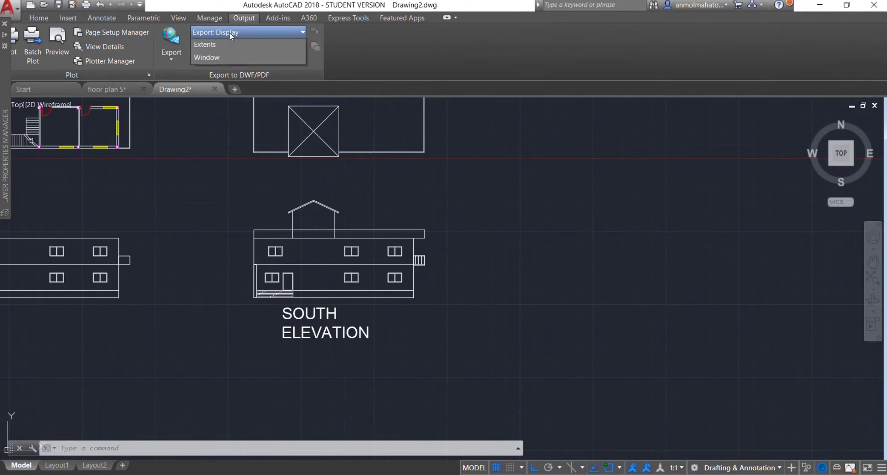
click(218, 70)
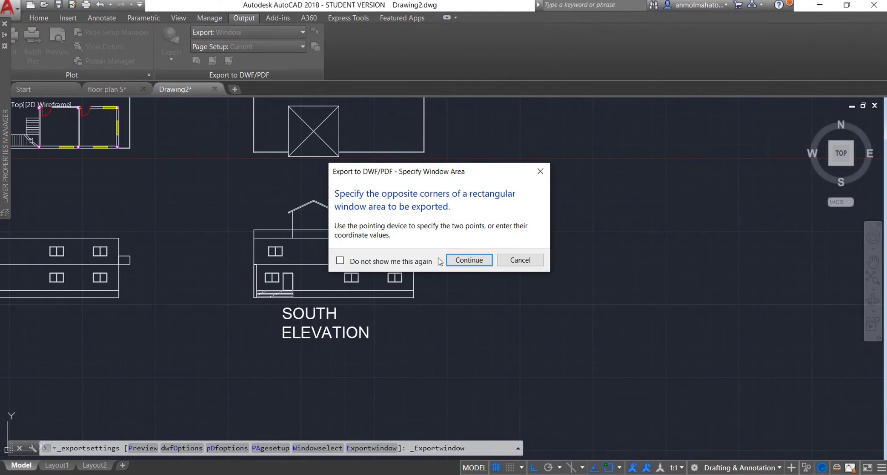
click(469, 260)
- Window the south elevation and its label, and export it as Drawing2.dwfx in Documents
scroll(454, 255, down, 4)
scroll(391, 235, up, 4)
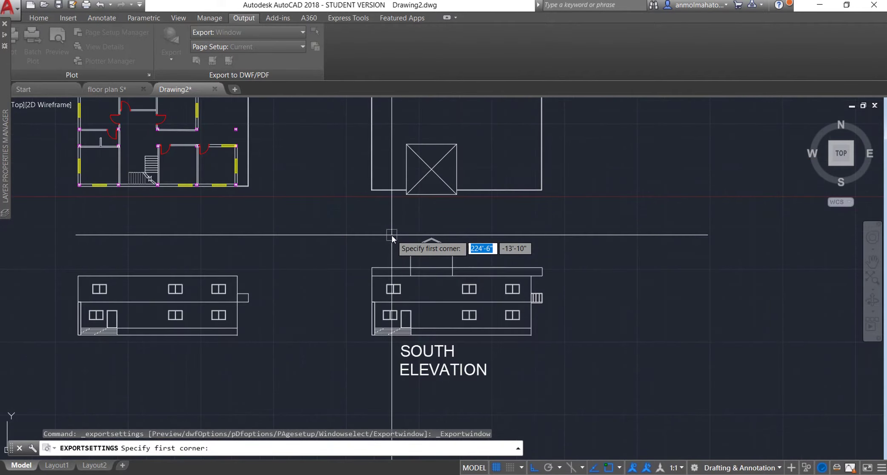
click(355, 214)
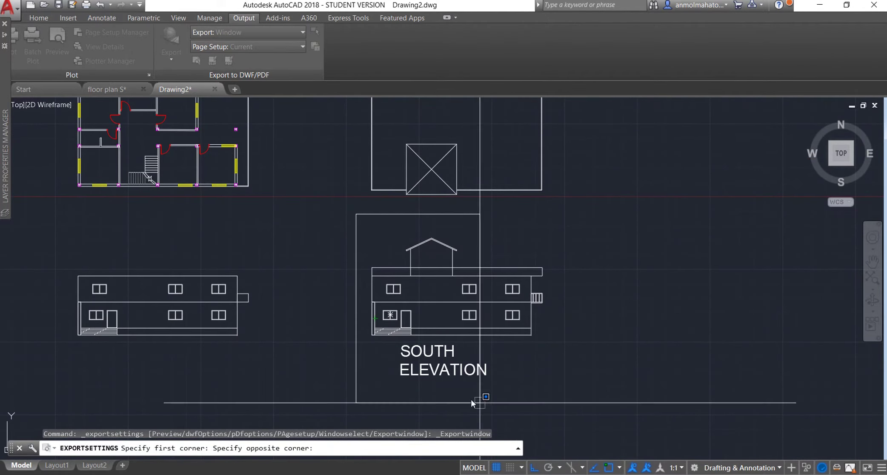
click(554, 385)
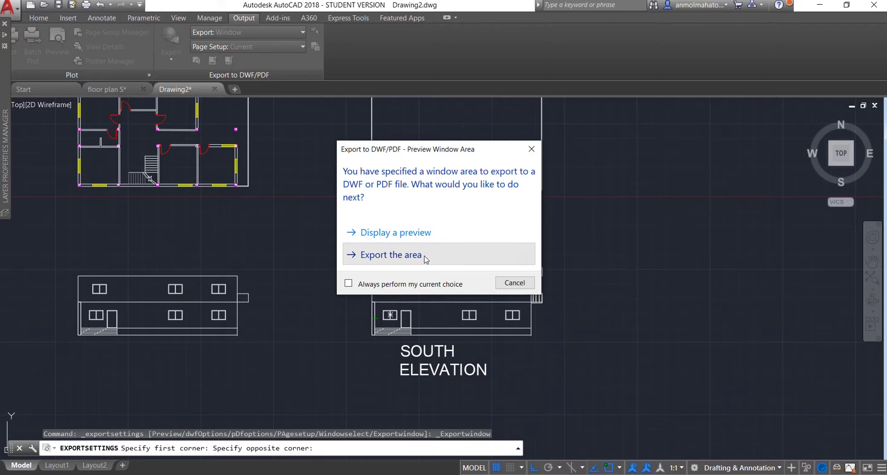
click(424, 256)
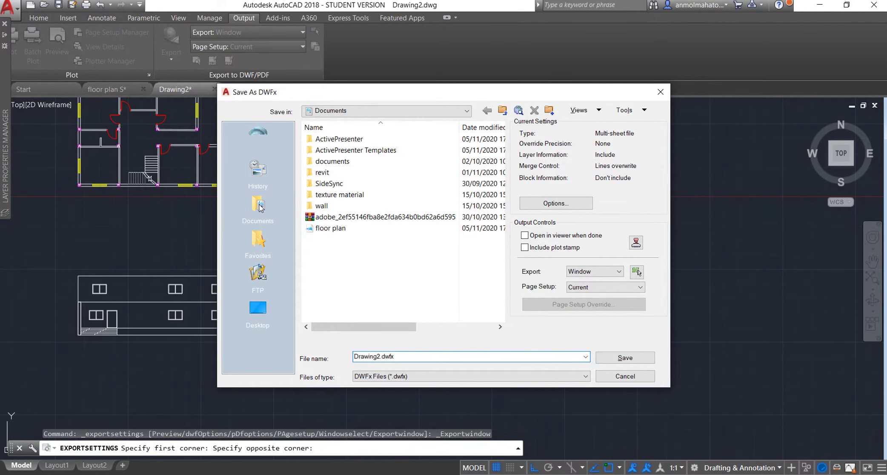
click(611, 359)
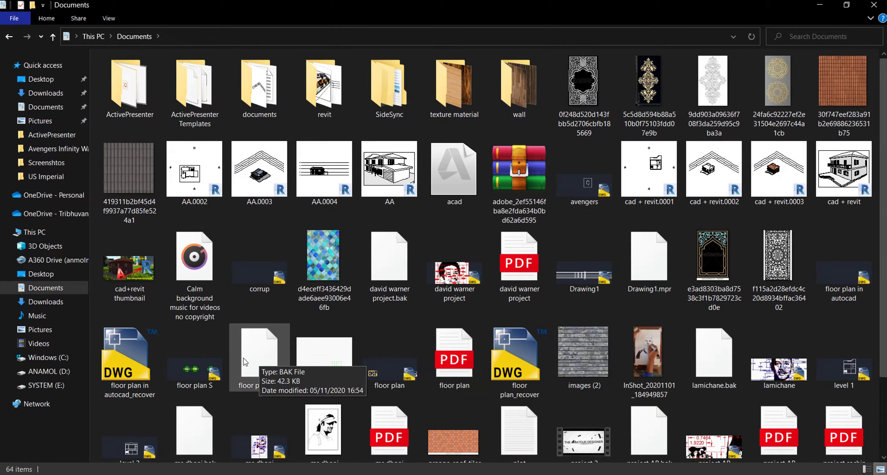
- Check Drawing2.dwfx in XPS Viewer, after closing a floor plan export, then return to AutoCAD
double_click(329, 370)
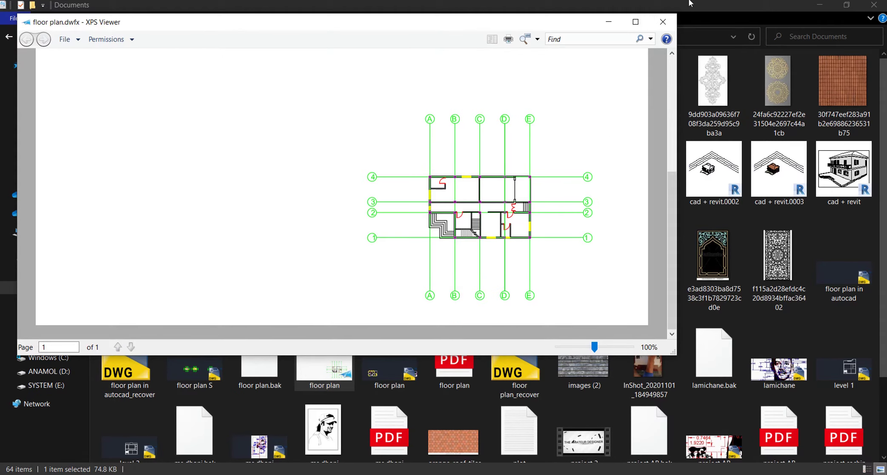
click(662, 25)
scroll(510, 202, down, 2)
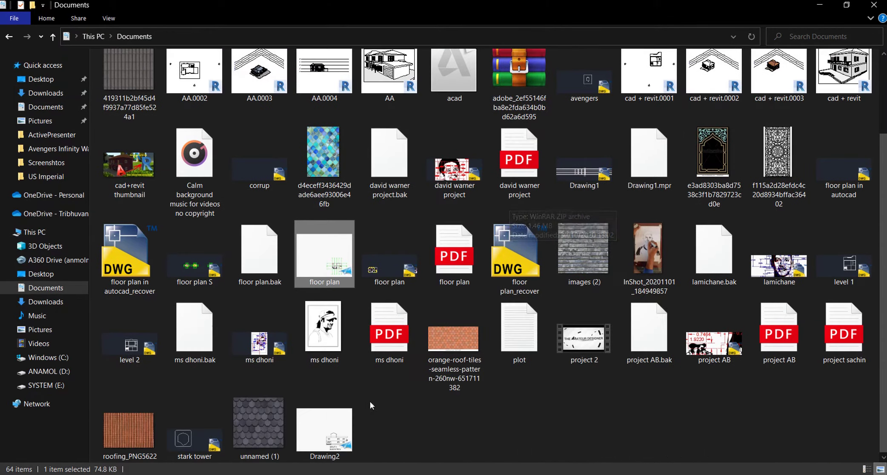
click(344, 414)
double_click(344, 414)
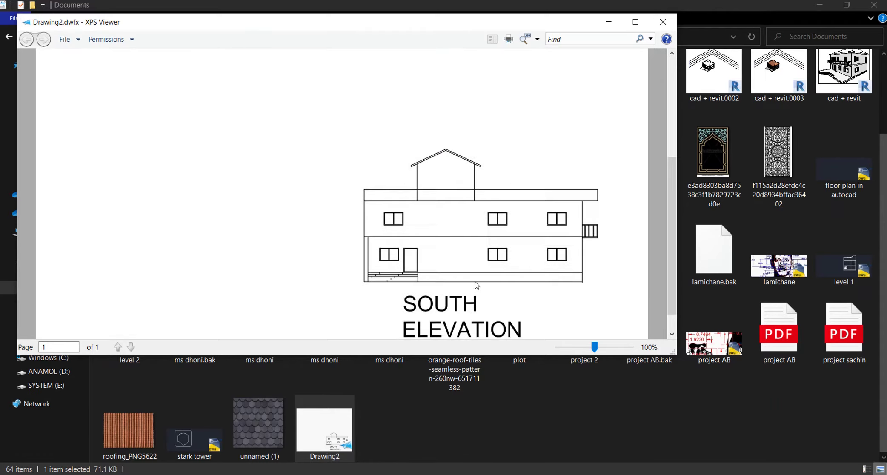
click(672, 19)
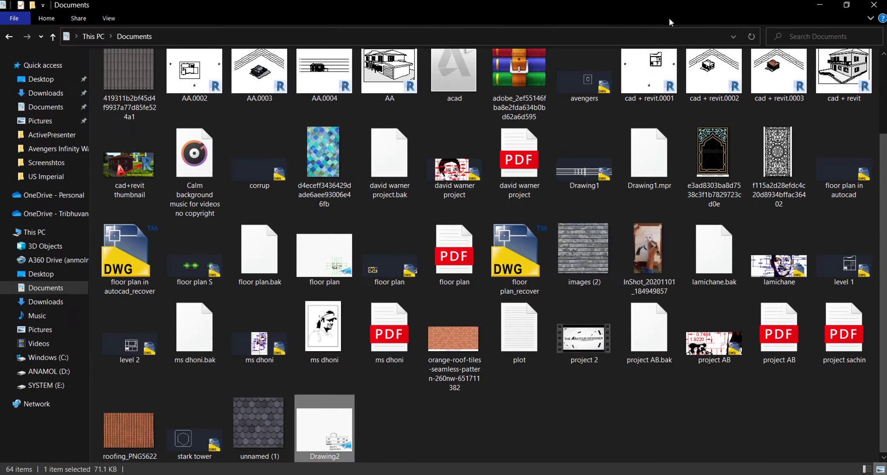
click(465, 441)
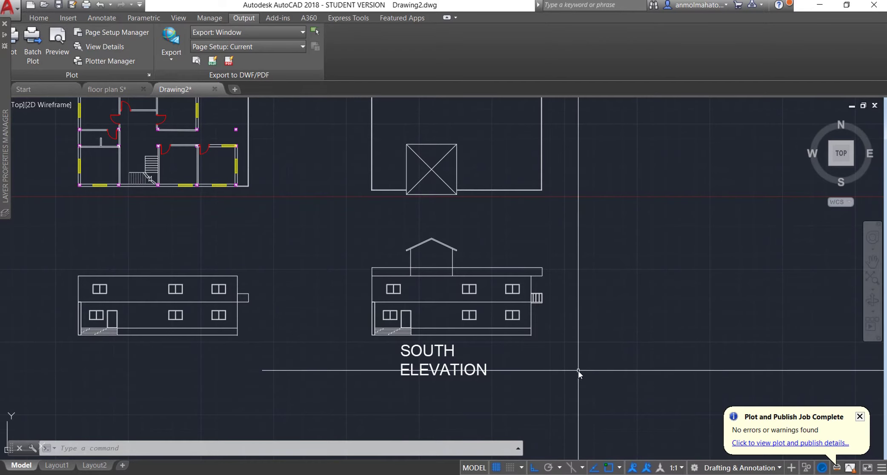
- Select the right wall, ground and left wall lines, then clear the selection
scroll(578, 370, up, 2)
scroll(459, 289, up, 2)
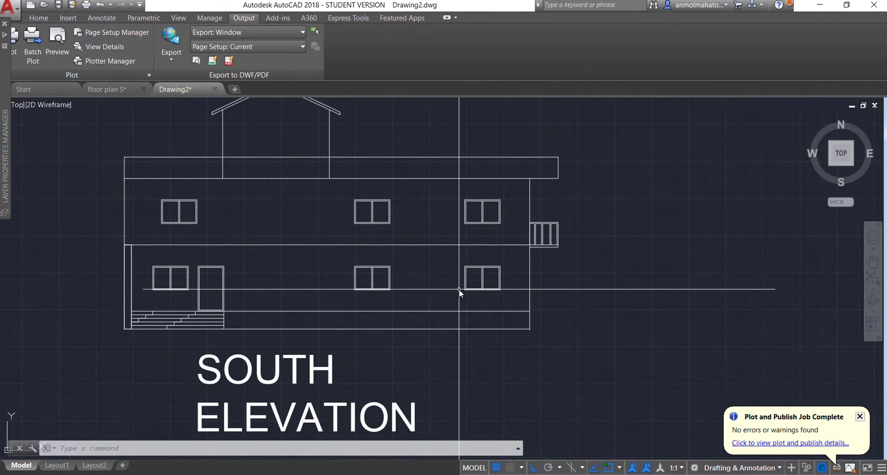
click(530, 275)
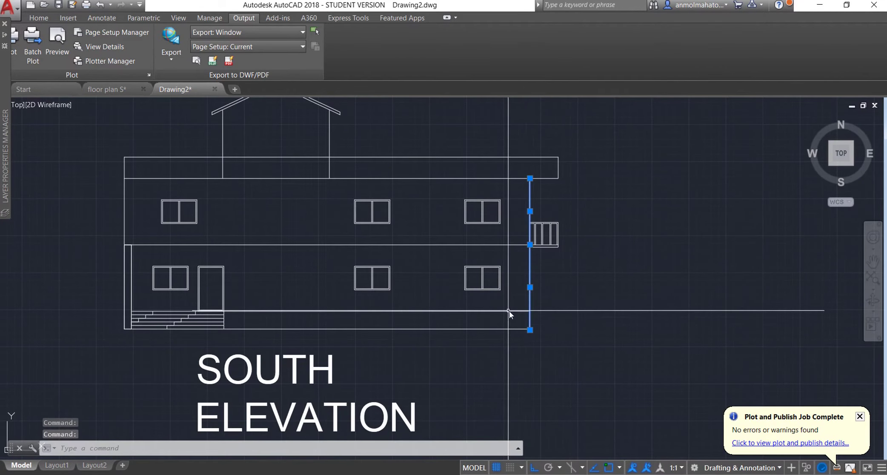
click(465, 329)
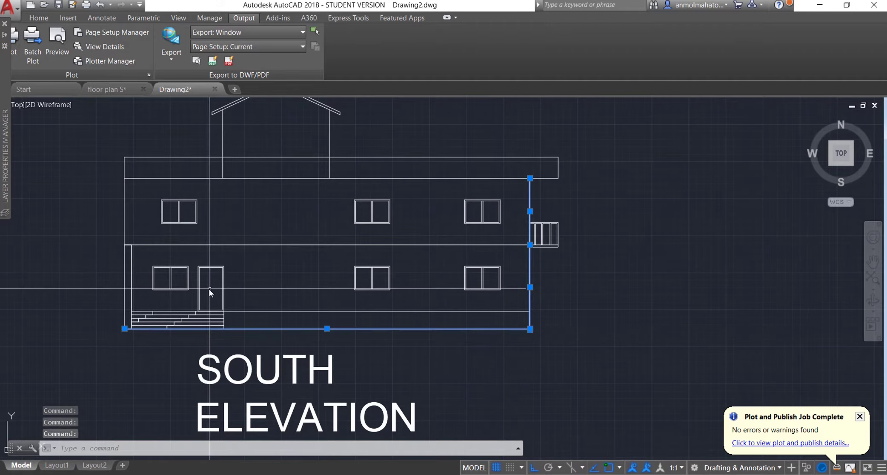
click(127, 285)
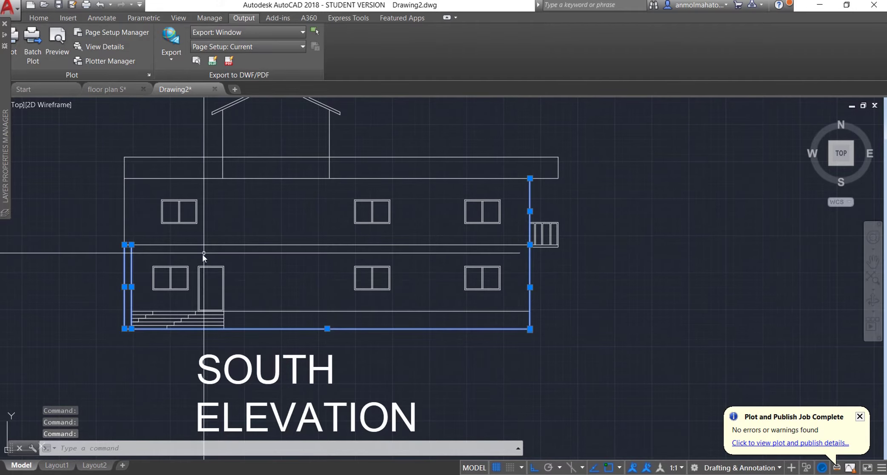
scroll(209, 248, up, 2)
key(Escape)
- Draw a vertical line from the door's bottom-right corner up to the porch's top edge
text(l)
key(Return)
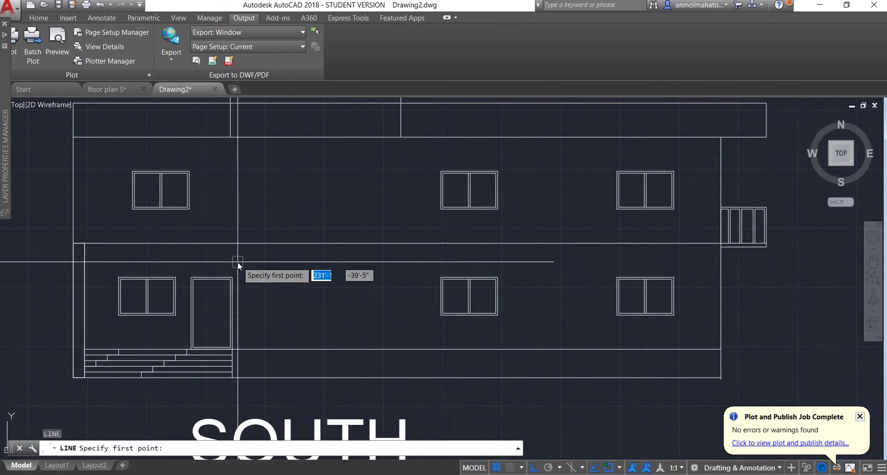
click(232, 377)
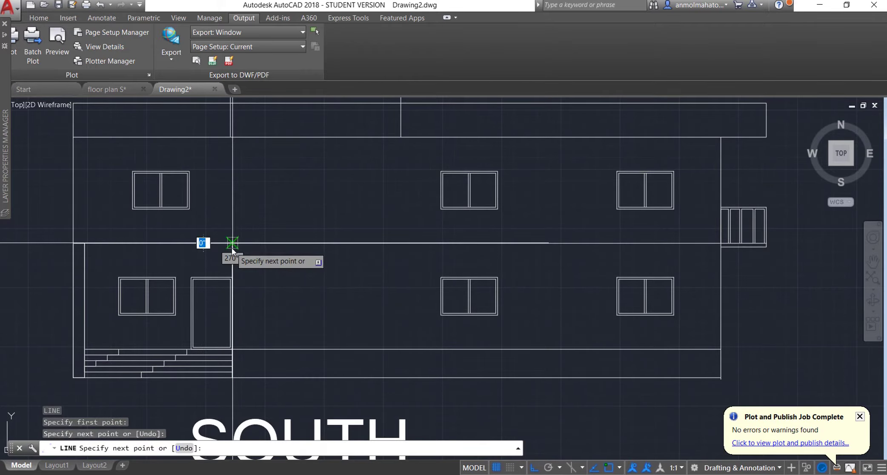
click(231, 247)
key(Escape)
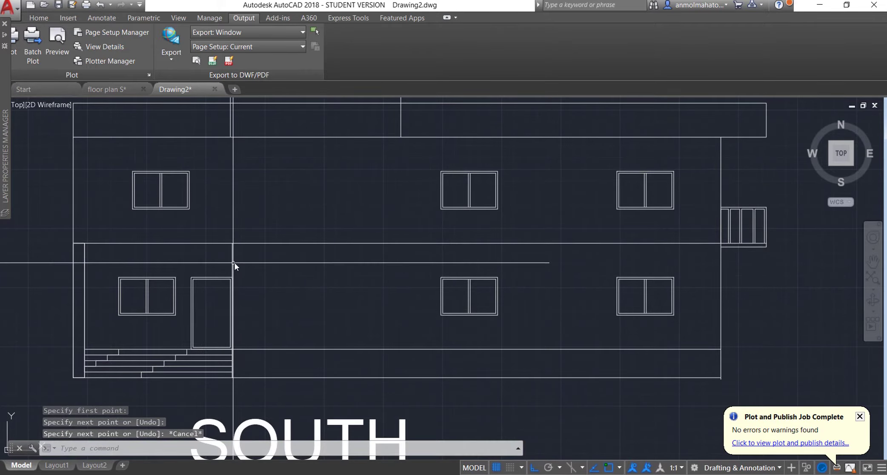
text(TR)
key(Return)
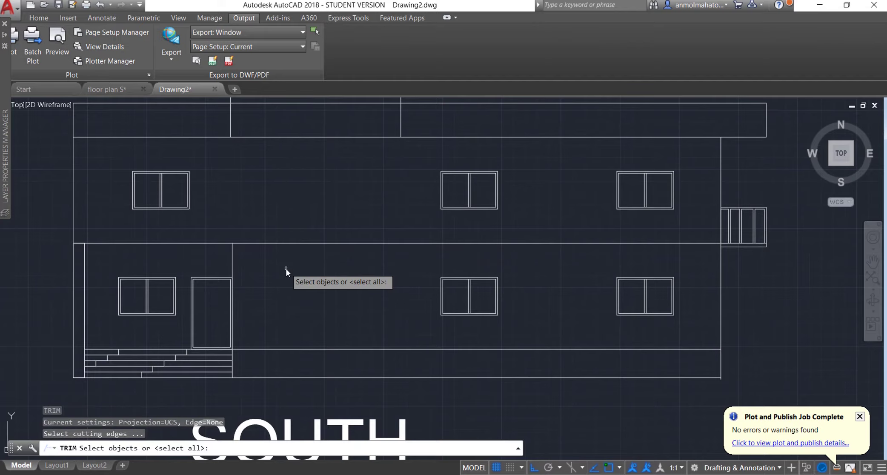
key(Return)
key(Escape)
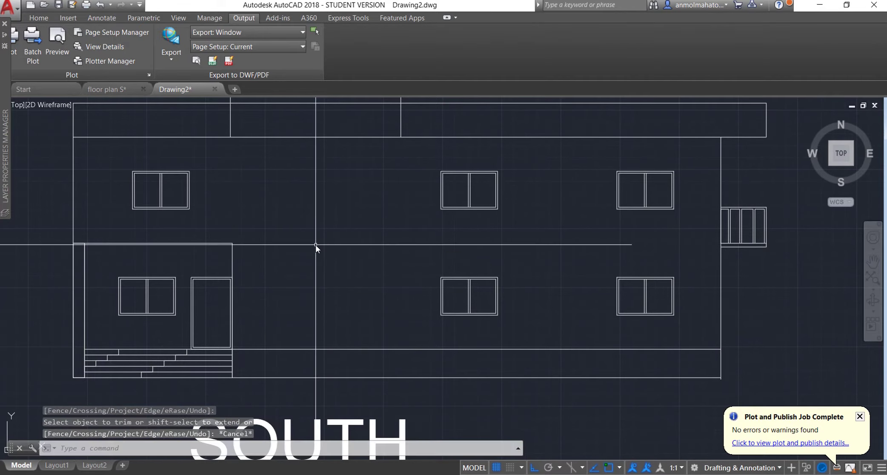
- Select the porch, wall, ground, top and parapet outline lines of the elevation
scroll(315, 244, down, 4)
scroll(315, 244, up, 2)
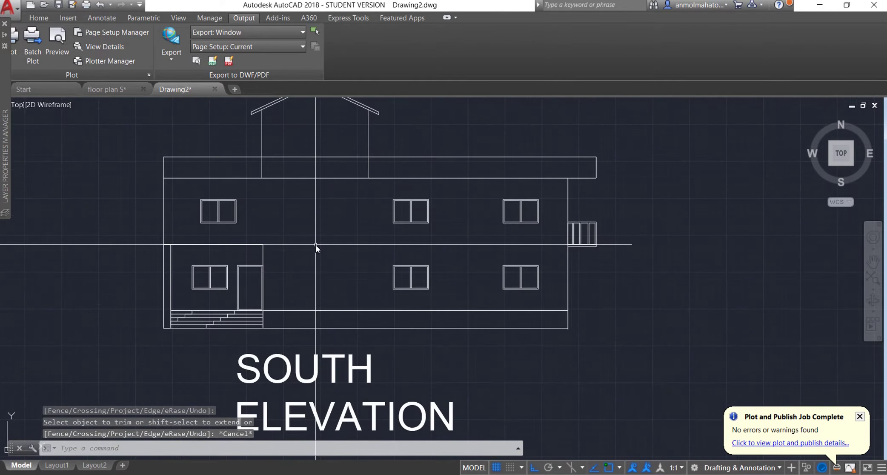
click(263, 250)
click(249, 245)
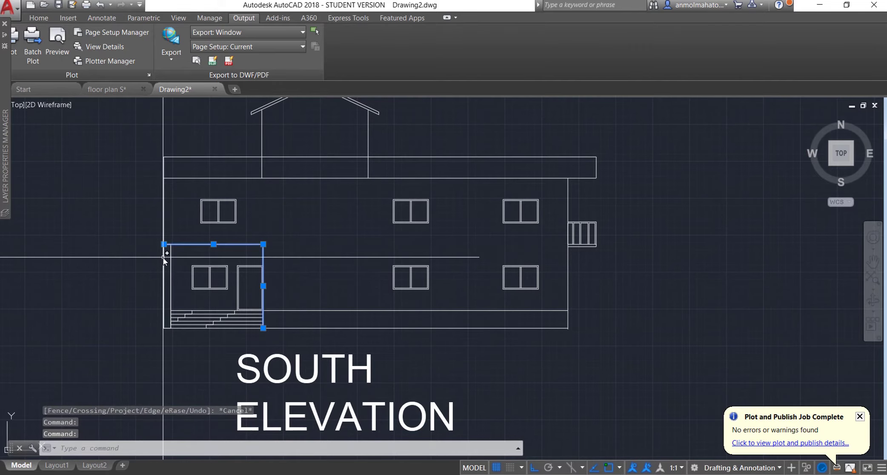
click(164, 259)
click(170, 258)
click(283, 327)
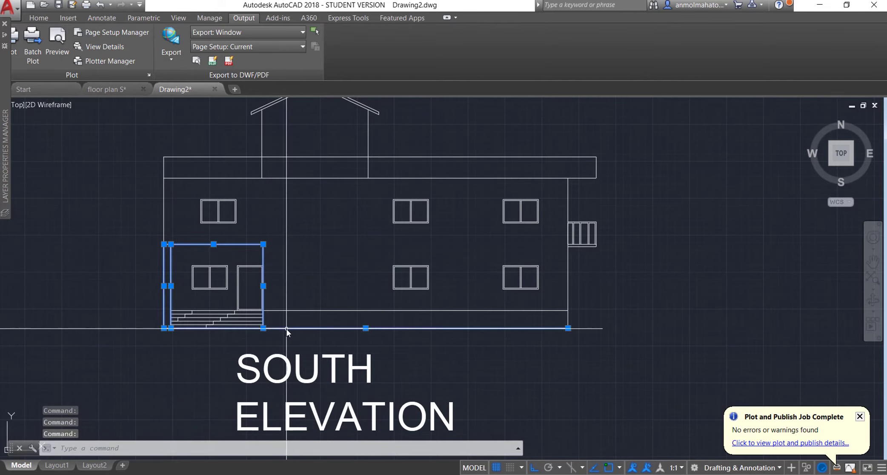
click(568, 280)
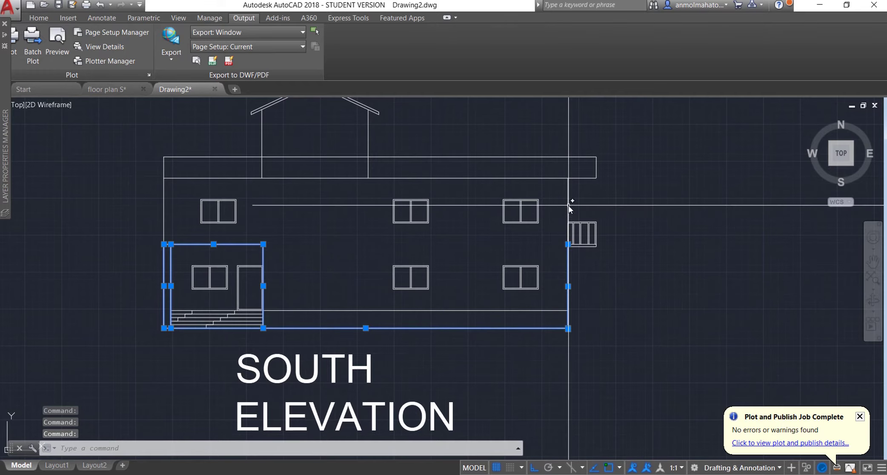
click(485, 178)
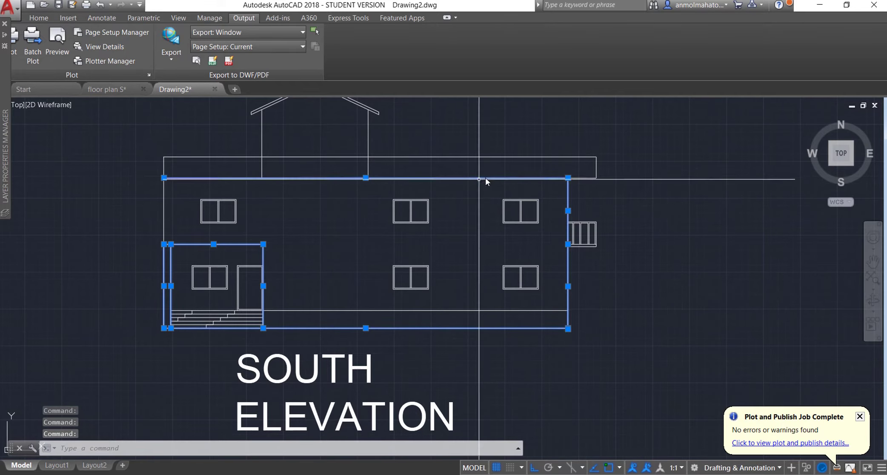
click(163, 210)
click(164, 168)
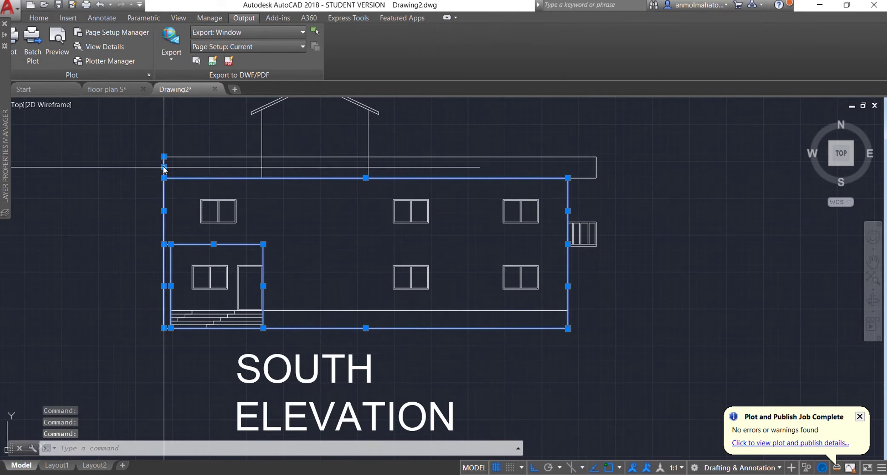
click(189, 157)
click(591, 178)
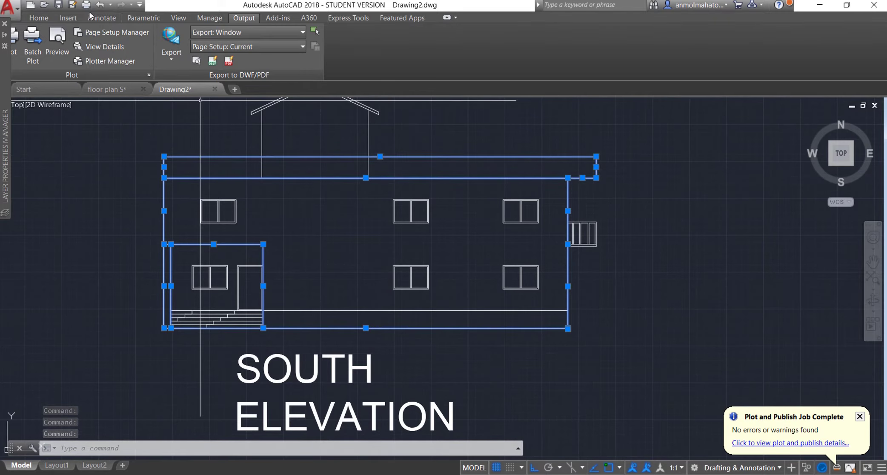
- Give the selected outline lines a 0.30 mm lineweight
click(39, 18)
click(659, 47)
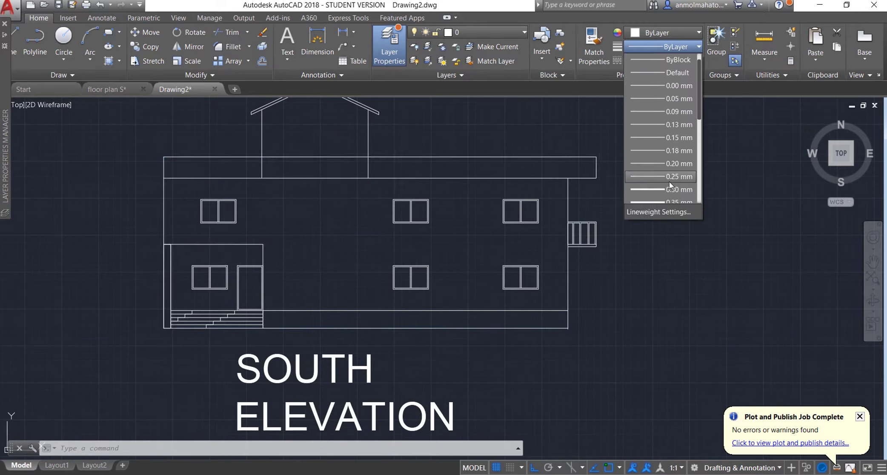
click(669, 188)
click(645, 164)
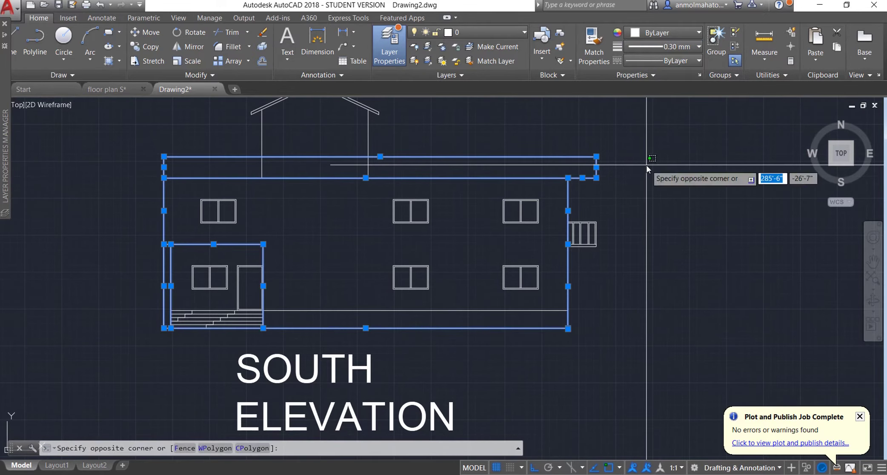
key(Escape)
key(Escape)
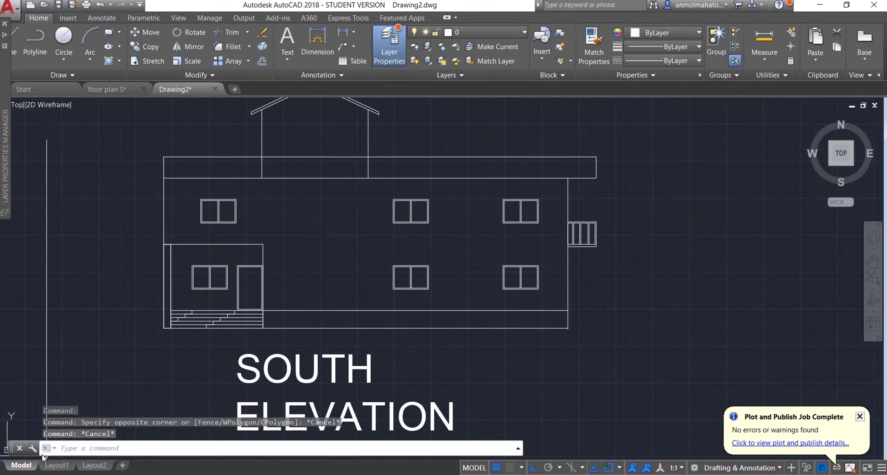
- Turn on Display Lineweight under Options > User Preferences > Lineweight Settings
click(33, 447)
click(97, 420)
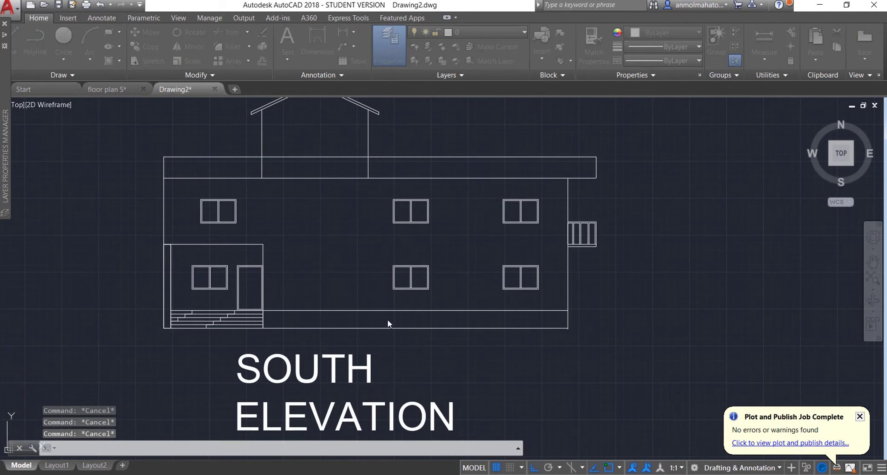
click(325, 110)
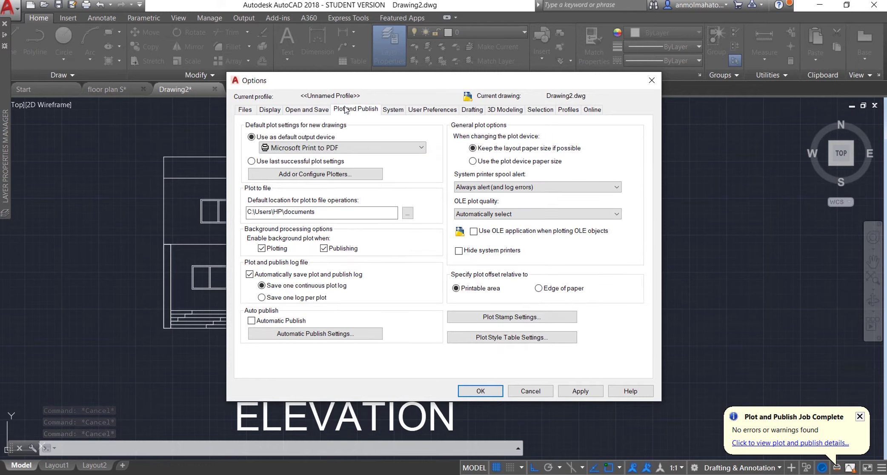
click(392, 109)
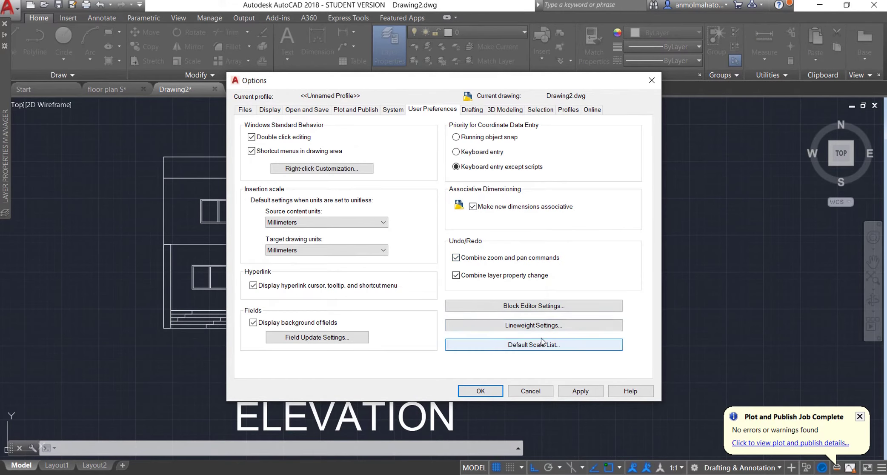
click(541, 325)
click(439, 218)
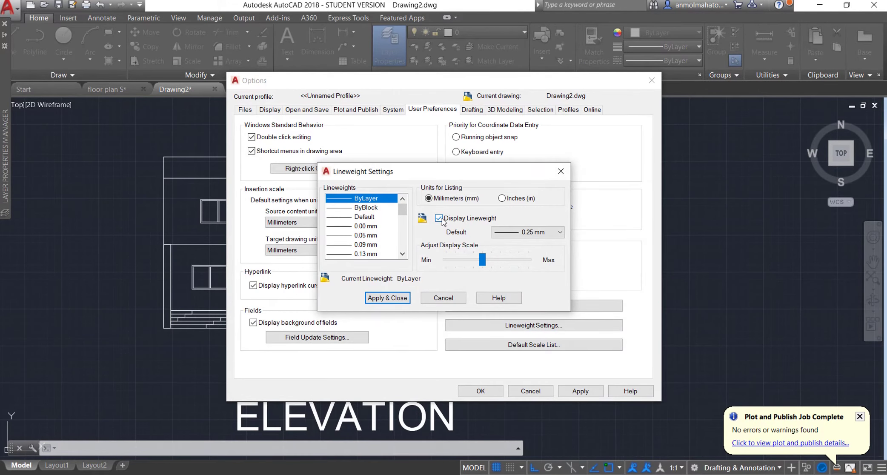
click(399, 299)
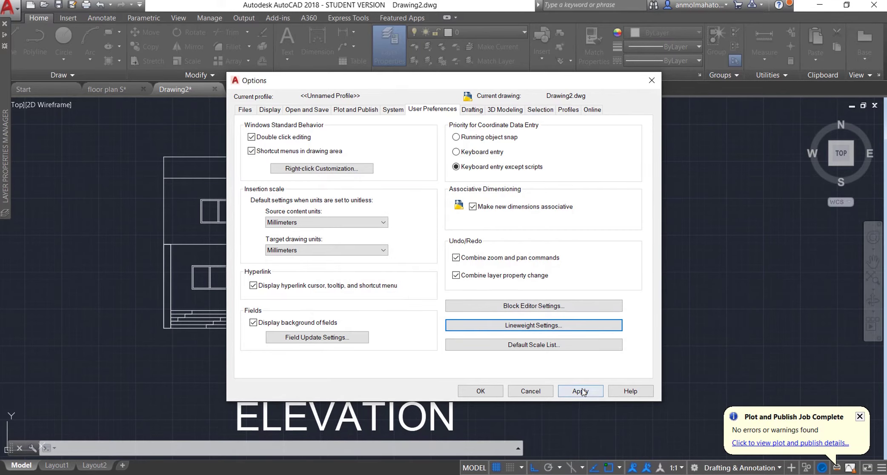
click(480, 391)
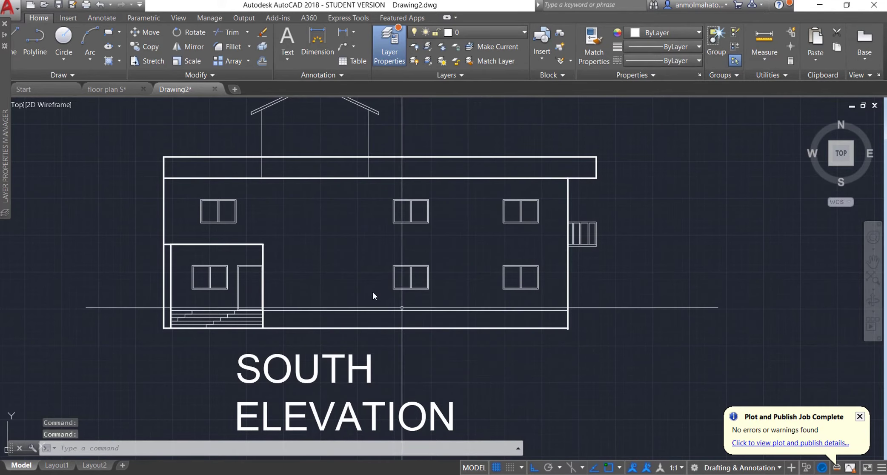
- Zoom into the front steps and window-select the stair lines, then clear the selection
scroll(362, 286, down, 2)
scroll(362, 286, up, 2)
scroll(362, 286, down, 4)
scroll(350, 274, up, 2)
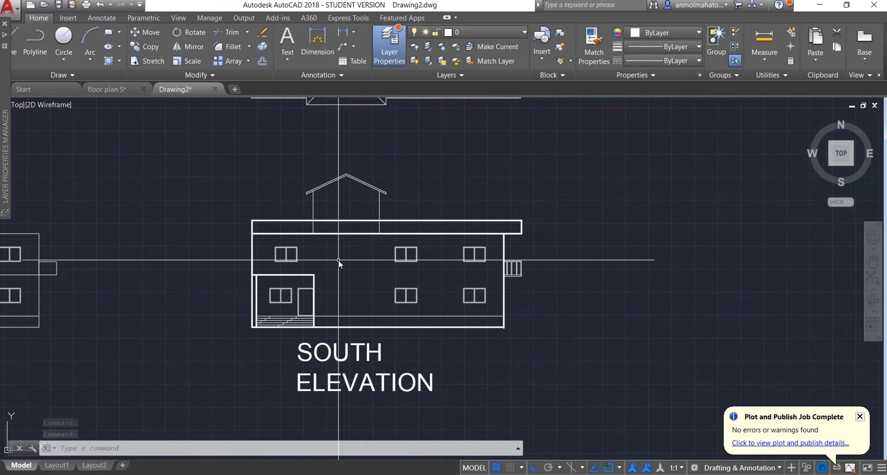
scroll(340, 262, up, 2)
scroll(248, 346, up, 2)
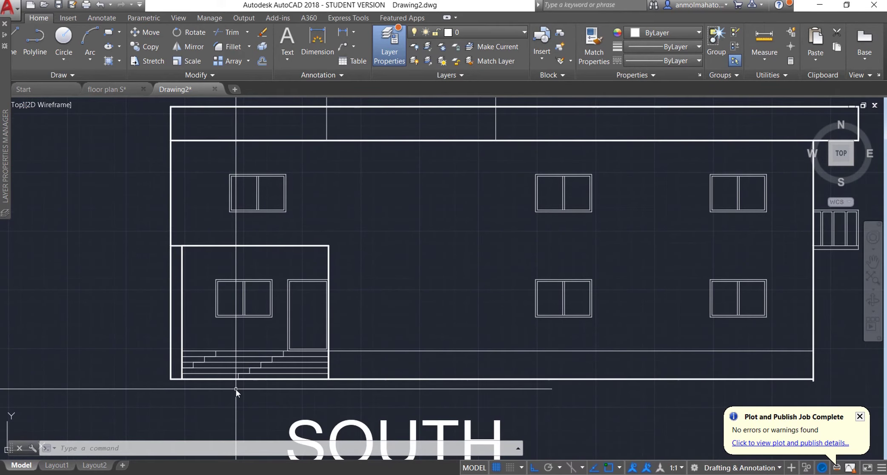
scroll(236, 400, up, 4)
click(241, 338)
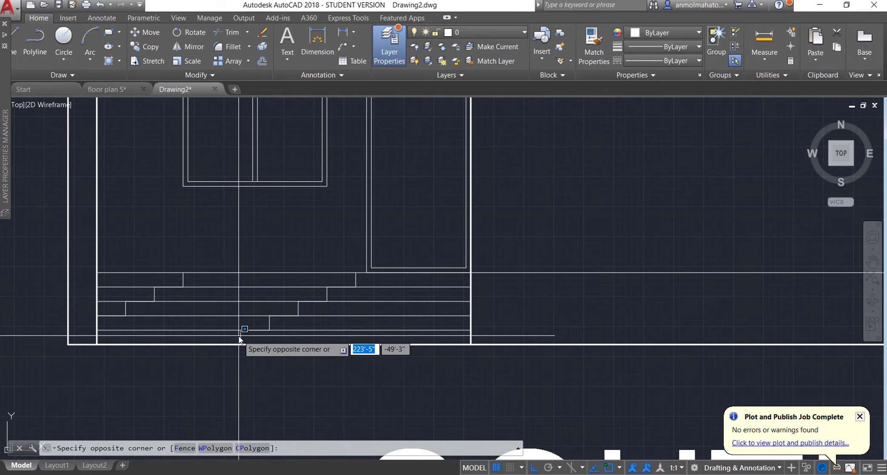
click(249, 330)
click(283, 330)
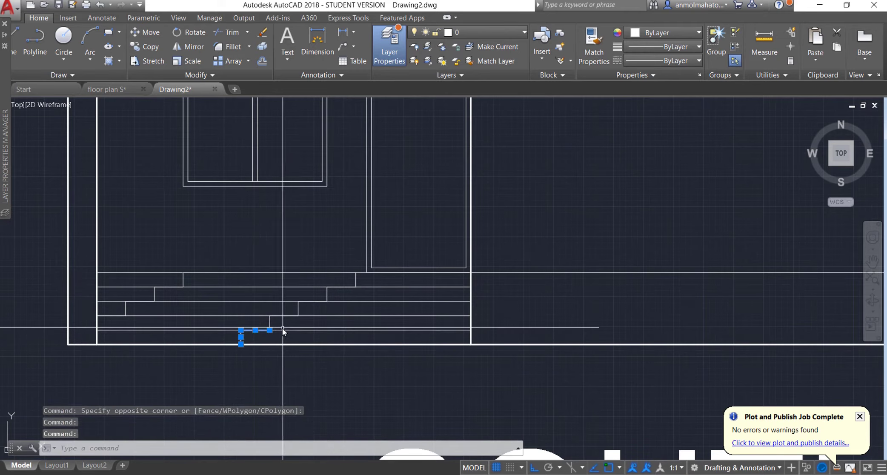
key(Escape)
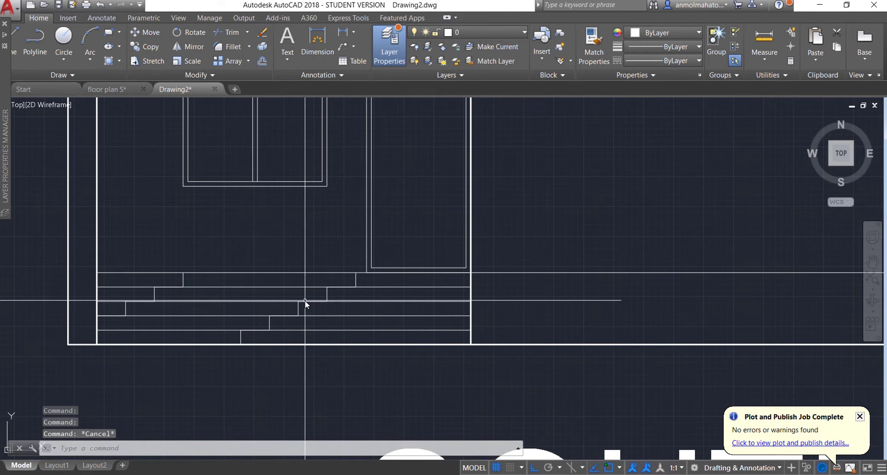
- Select the stair risers again and start Match Properties with MA
scroll(304, 301, up, 2)
click(278, 339)
mouse_move(241, 336)
mouse_down()
mouse_move(321, 306)
mouse_move(273, 310)
mouse_up()
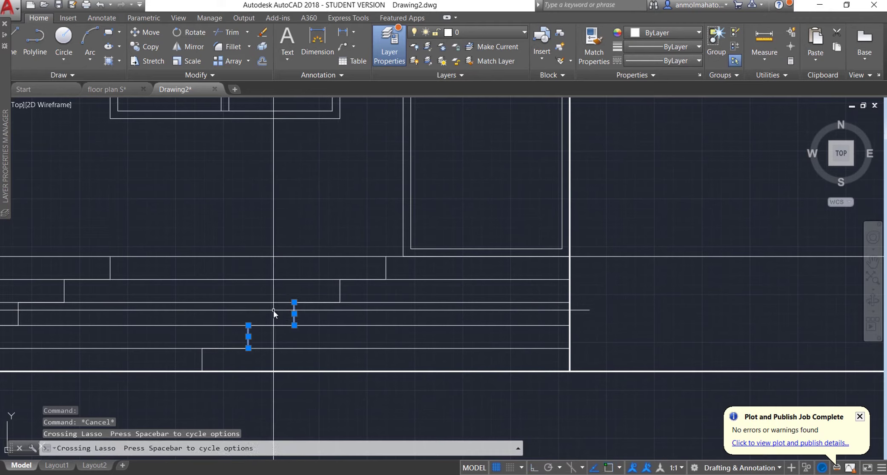
mouse_move(382, 291)
mouse_down()
mouse_move(407, 261)
mouse_move(352, 264)
mouse_up()
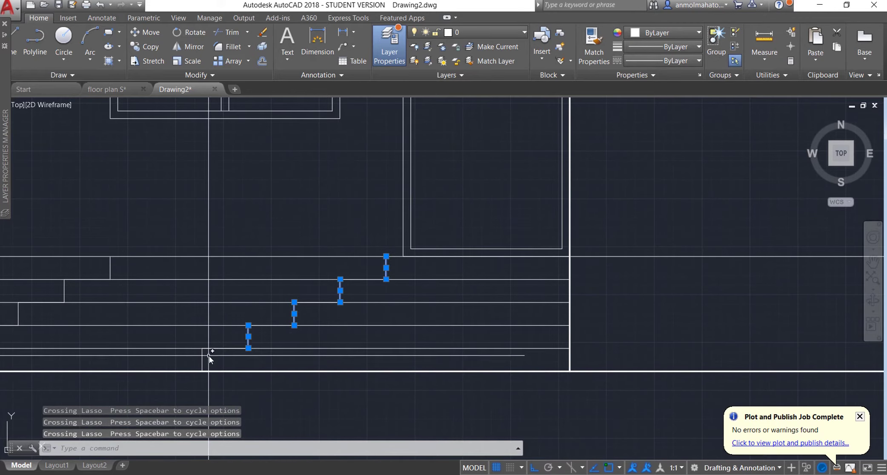
text(ma)
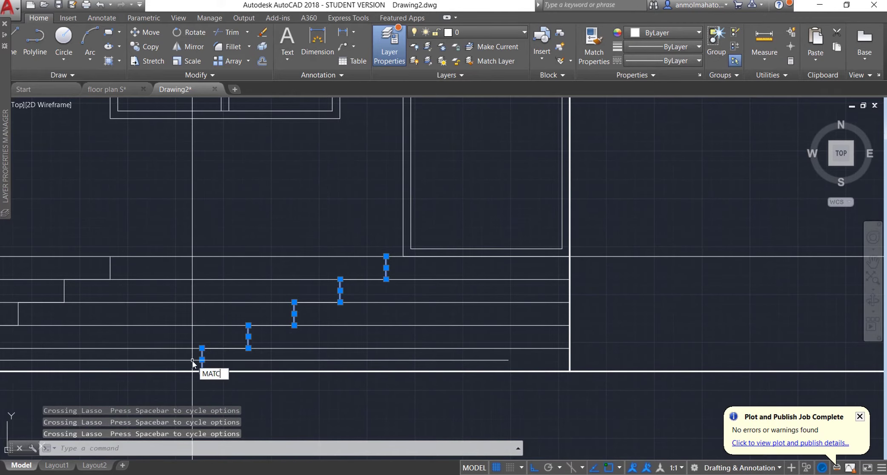
key(Return)
- Match the four remaining stair risers to the thick linework of the first riser
click(202, 359)
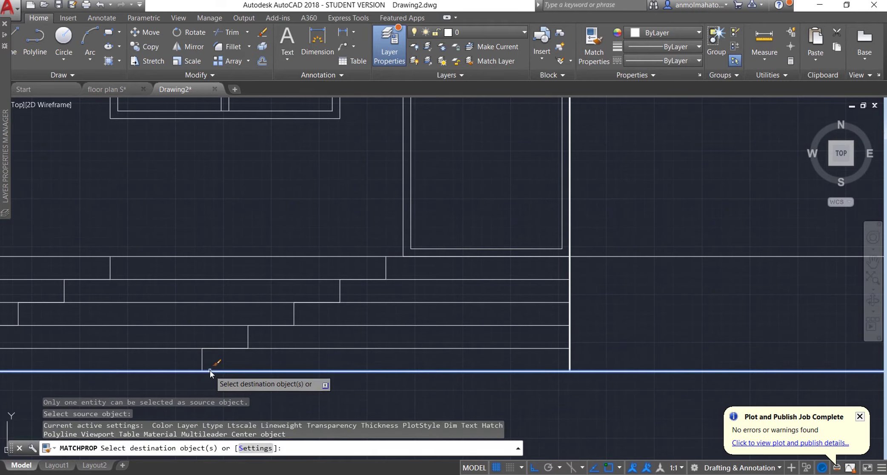
click(248, 329)
click(293, 315)
click(341, 294)
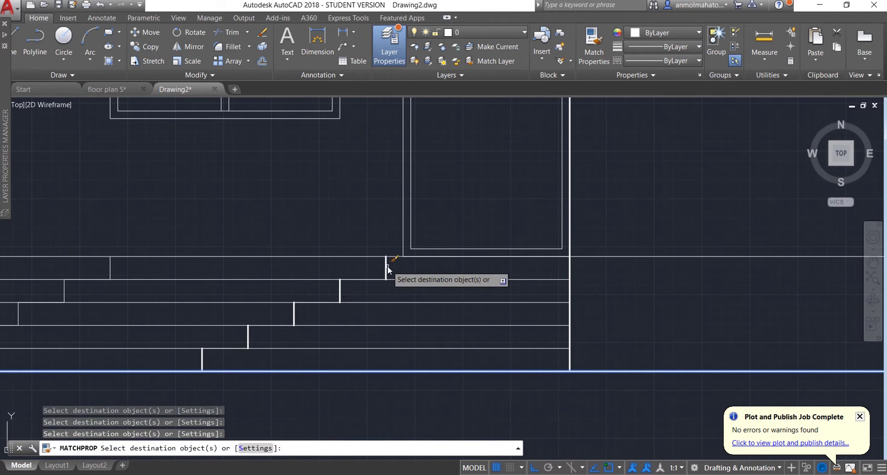
click(387, 266)
key(Escape)
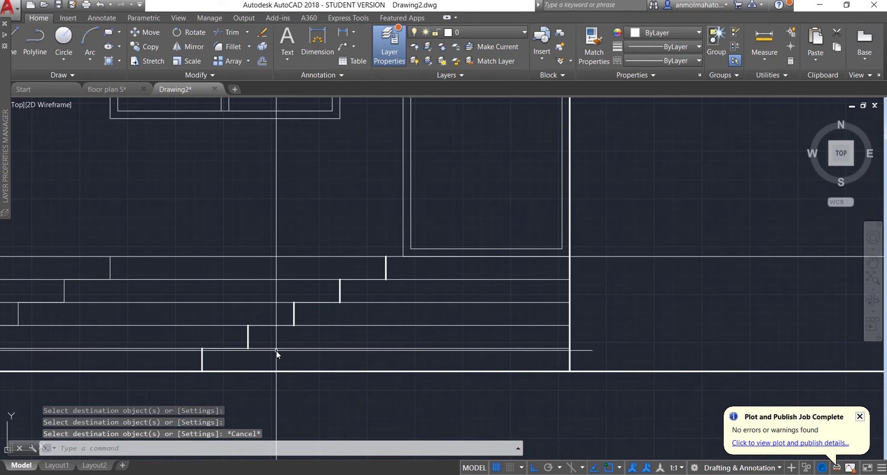
- Draw the two lowest tread lines between the risers and the stair's right edge
text(l)
key(Return)
click(206, 348)
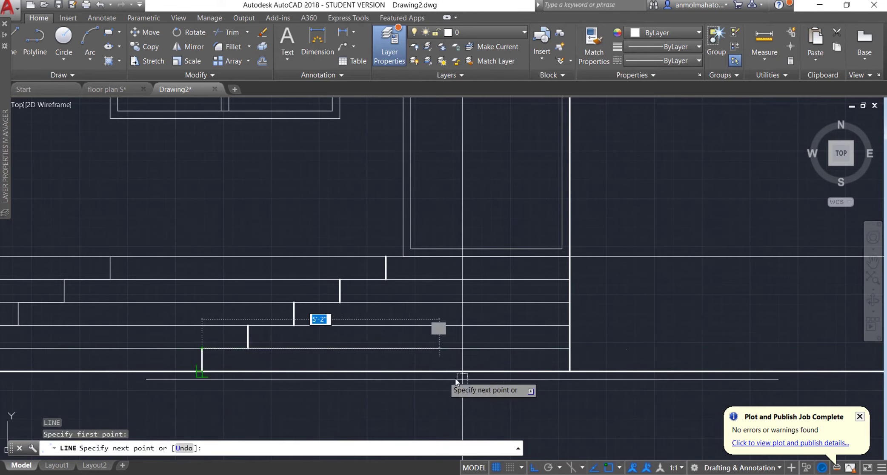
click(569, 348)
key(Return)
key(Return)
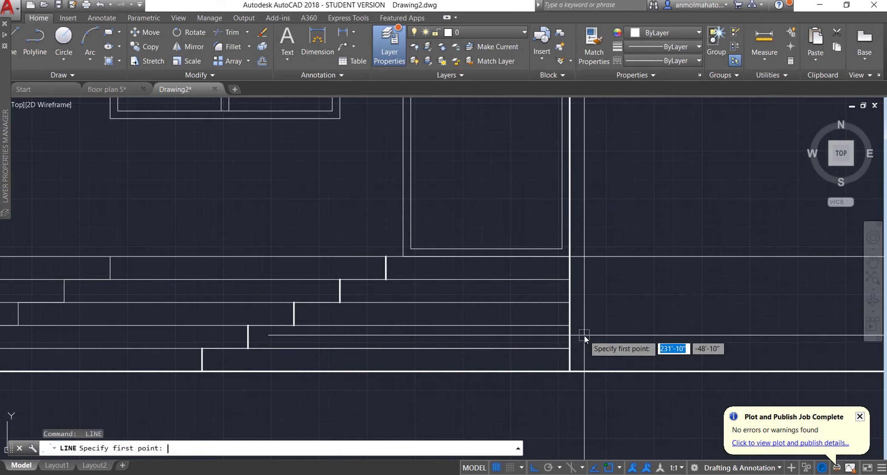
click(570, 325)
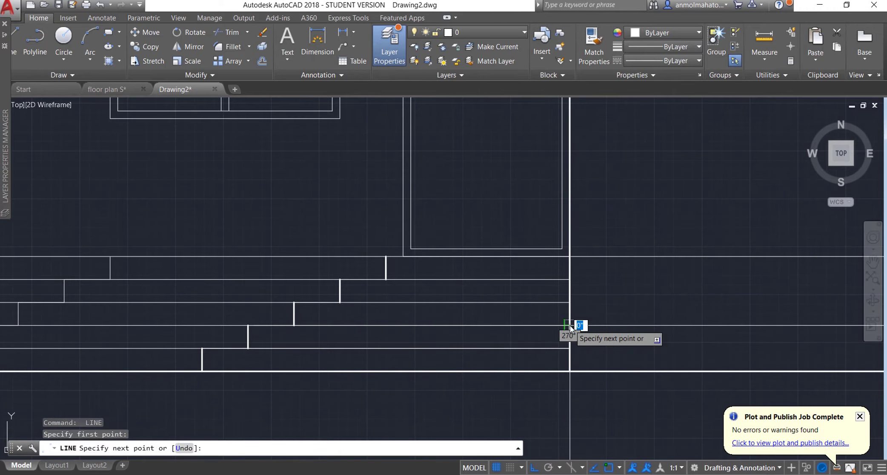
click(250, 326)
key(Return)
key(Return)
- Draw the upper tread lines from the risers to the stair's right edge
click(259, 301)
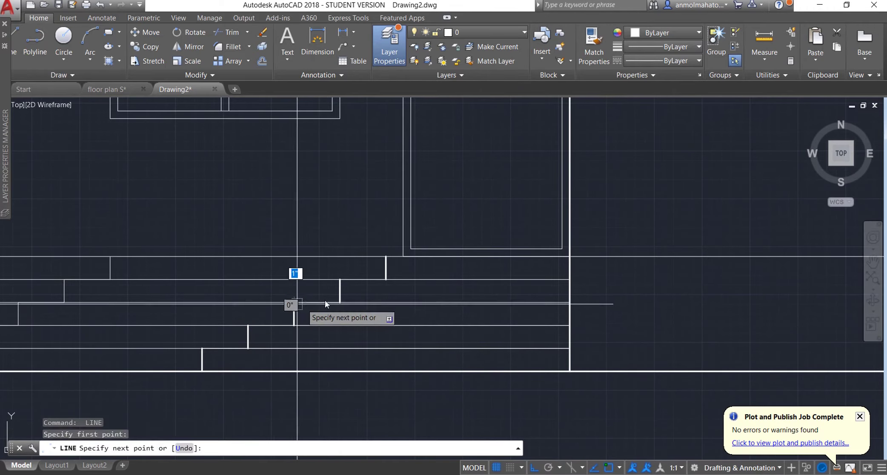
click(570, 302)
key(Return)
key(Return)
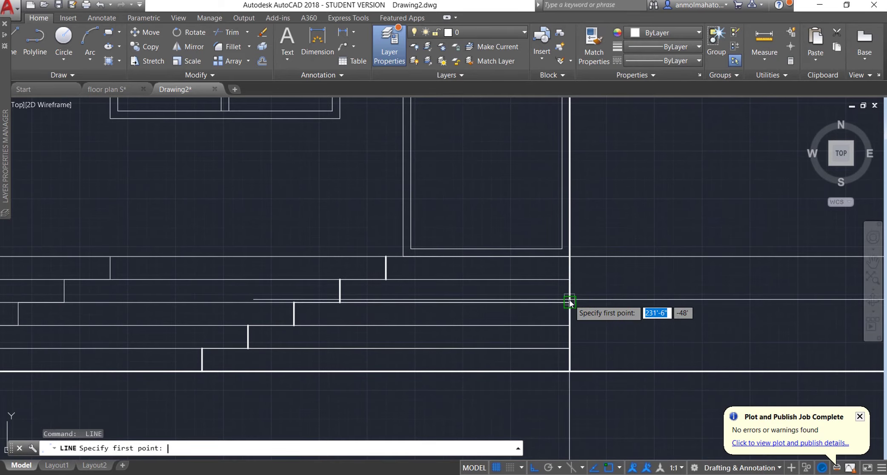
click(569, 279)
click(340, 279)
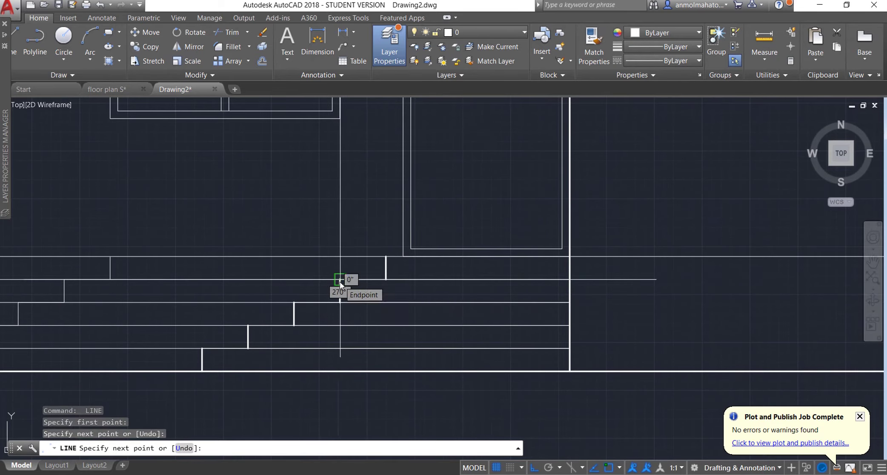
key(Return)
key(Return)
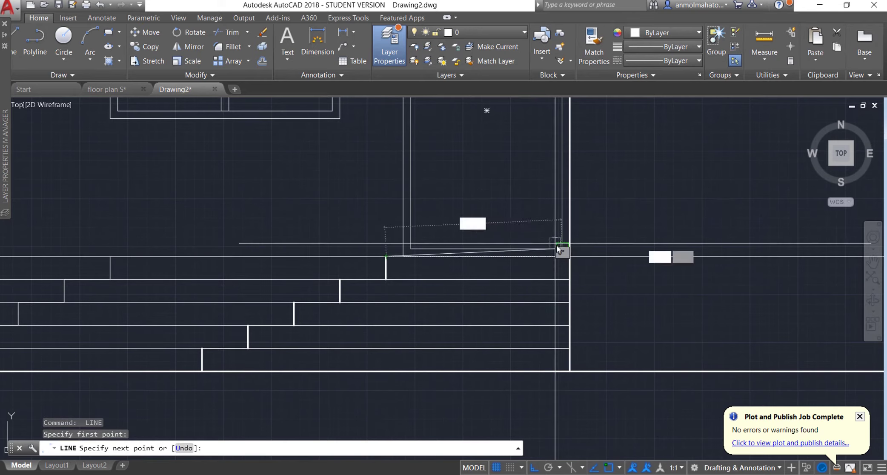
click(569, 256)
key(Escape)
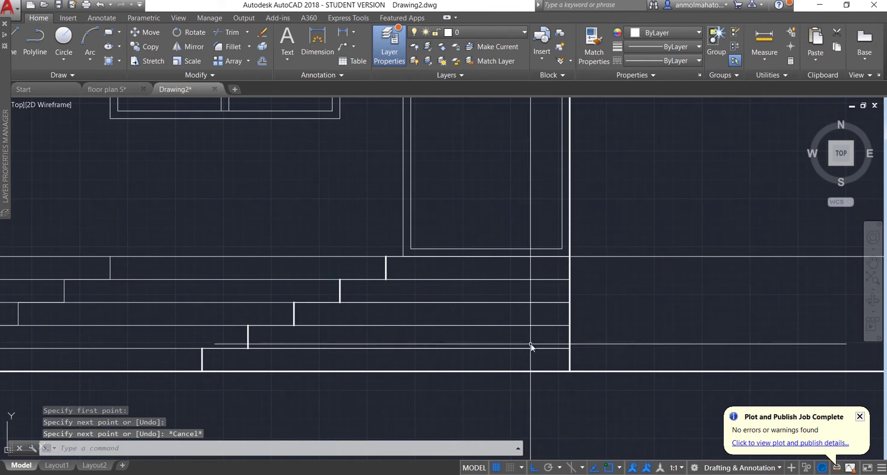
- Match the three tread lines to the thick ground line with MATCHPROP
text(ma)
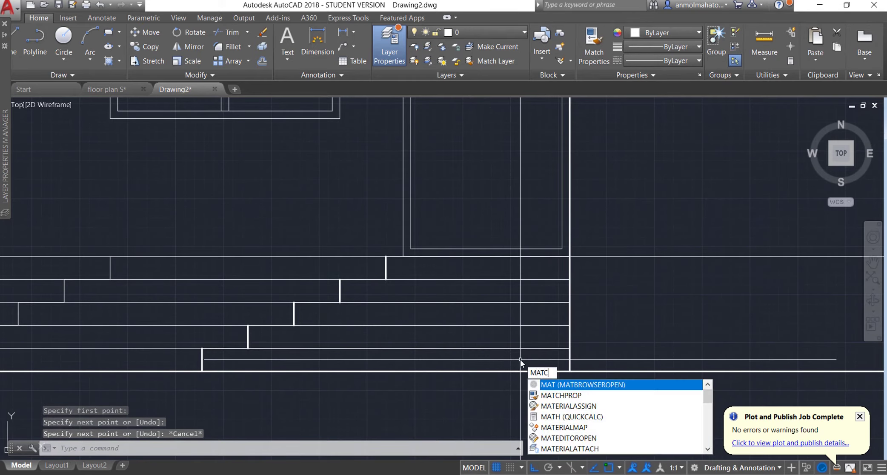
key(Return)
click(516, 370)
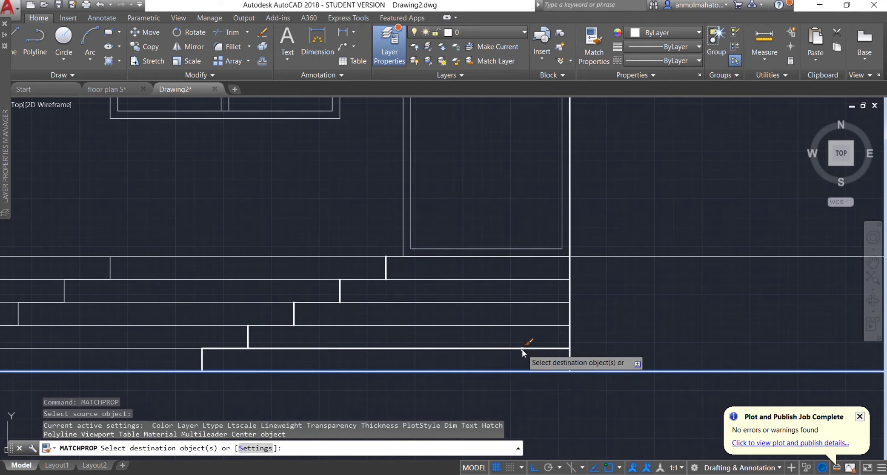
click(534, 325)
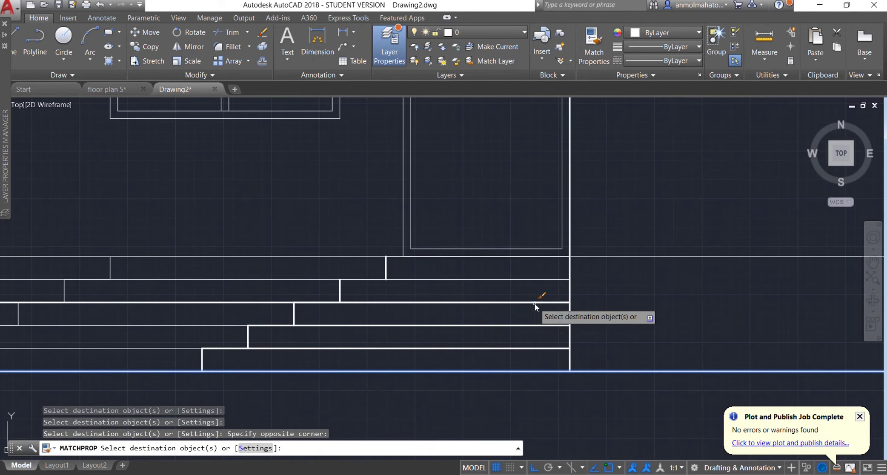
click(532, 275)
click(541, 256)
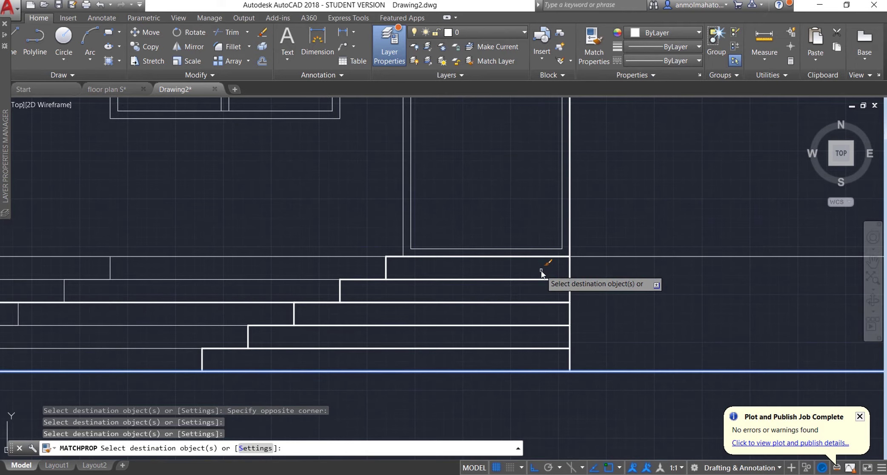
key(Escape)
scroll(542, 262, down, 3)
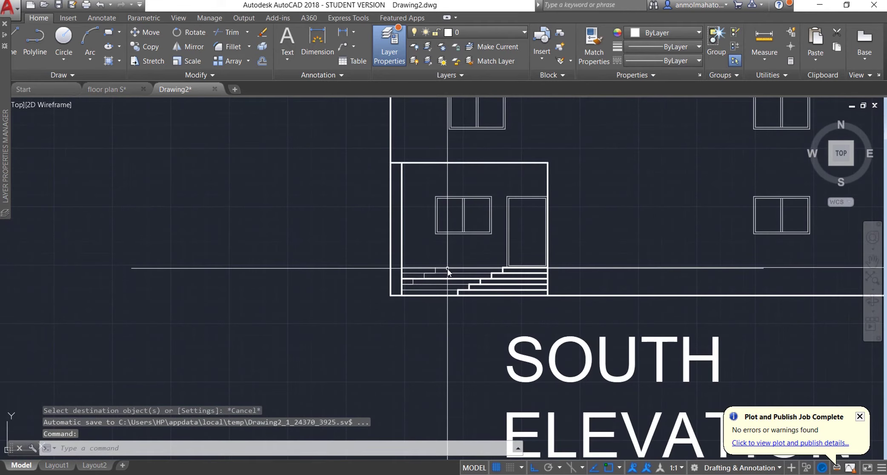
- Erase one stair line and redraw it from the right endpoint to near the left wall
scroll(447, 271, down, 2)
scroll(451, 261, up, 4)
scroll(419, 310, up, 4)
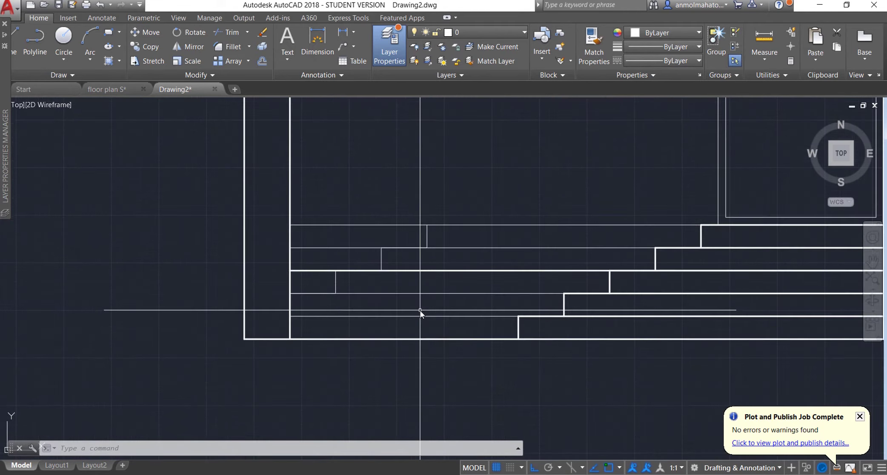
click(528, 270)
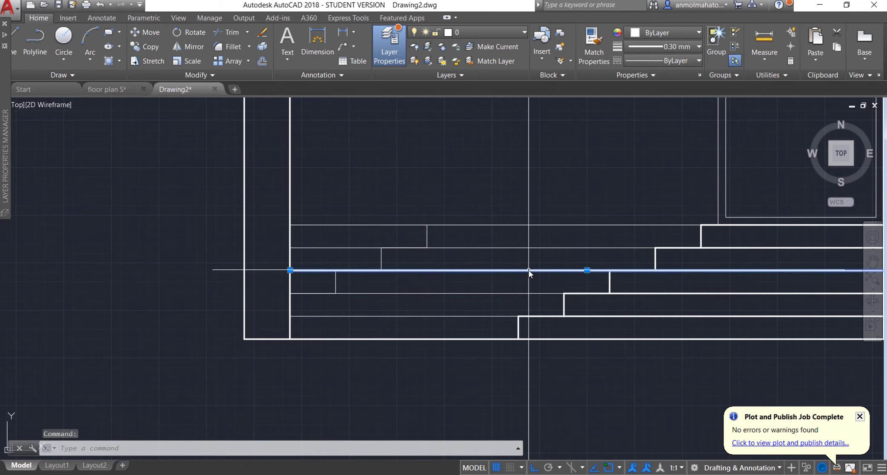
key(Delete)
text(l)
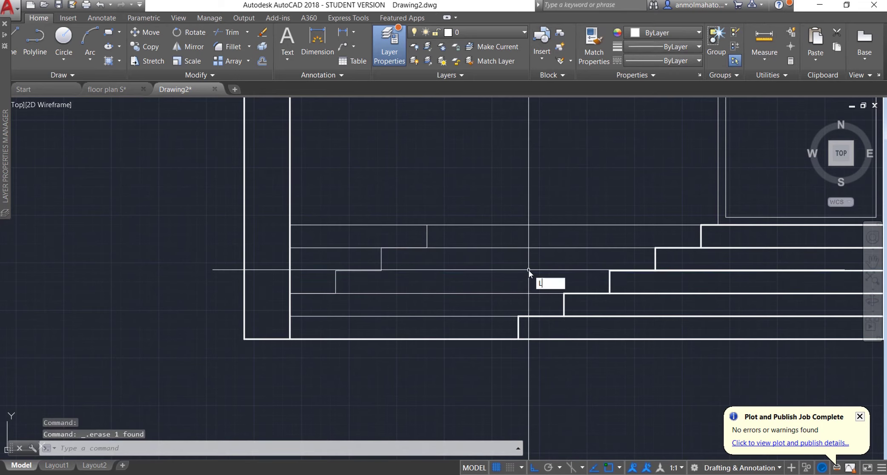
key(Return)
click(609, 270)
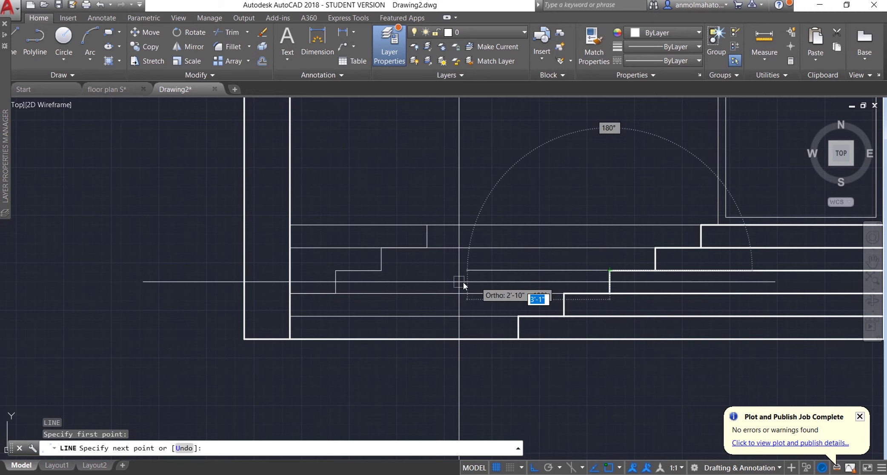
click(383, 270)
click(336, 270)
click(293, 271)
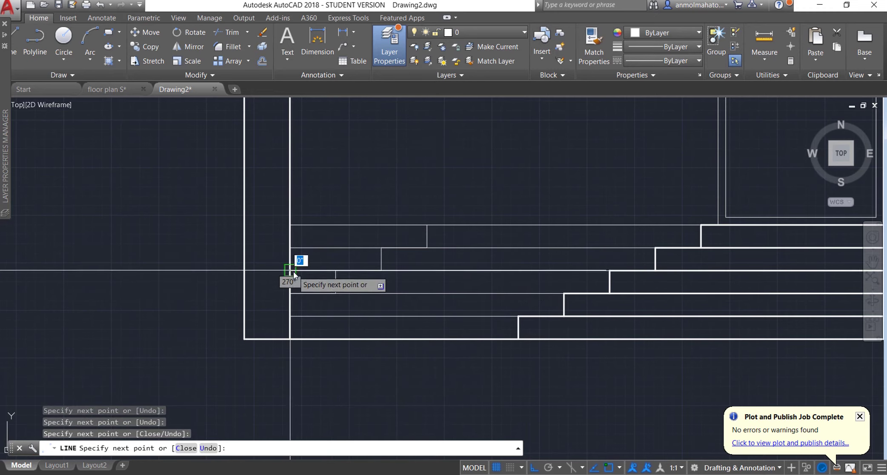
key(Escape)
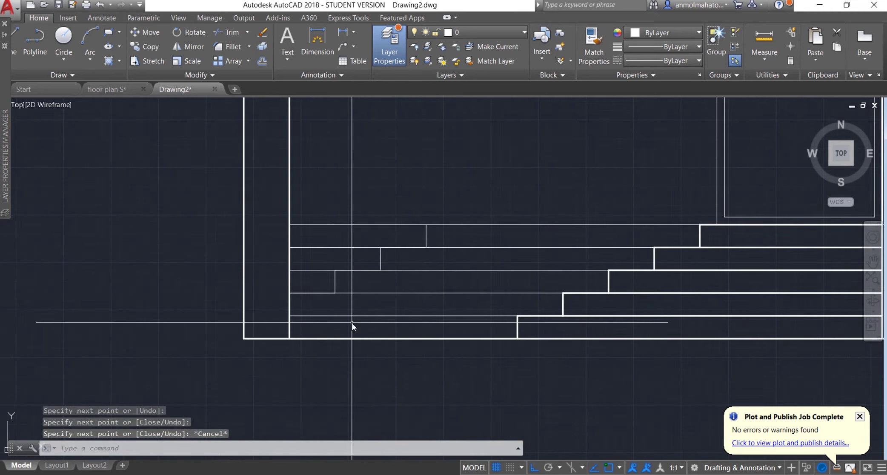
- Give the lasso-selected stair step lines a 0.25 mm lineweight
mouse_move(461, 323)
mouse_down()
mouse_move(506, 222)
mouse_move(456, 334)
mouse_up()
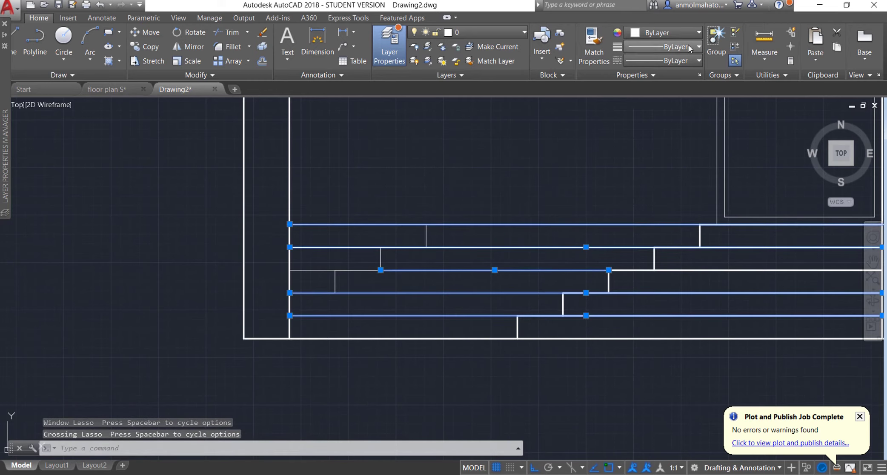
click(664, 47)
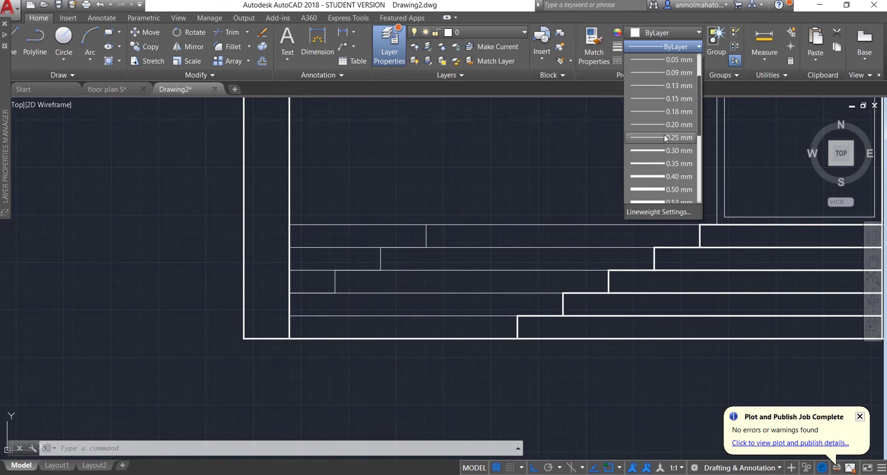
click(658, 137)
key(Escape)
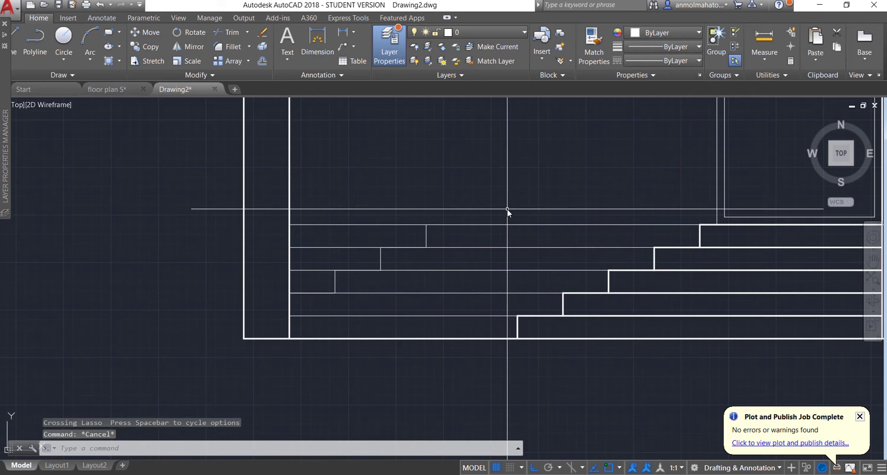
click(315, 270)
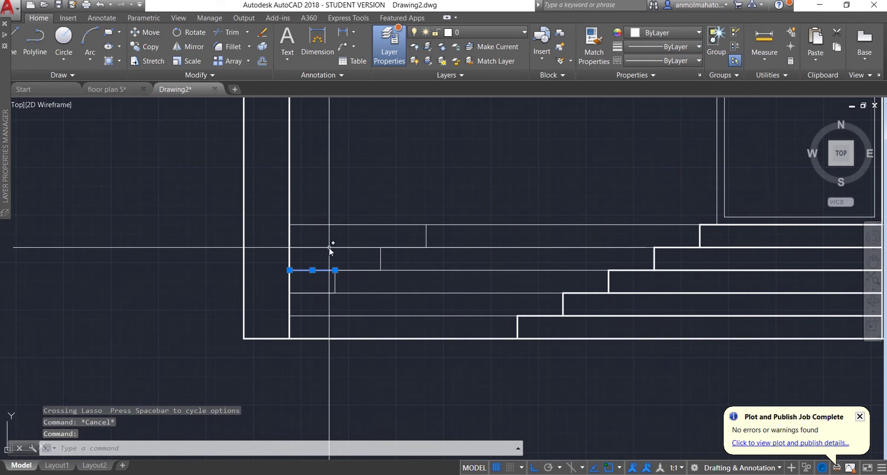
click(329, 247)
- Zoom until the whole SOUTH ELEVATION is on screen
key(Escape)
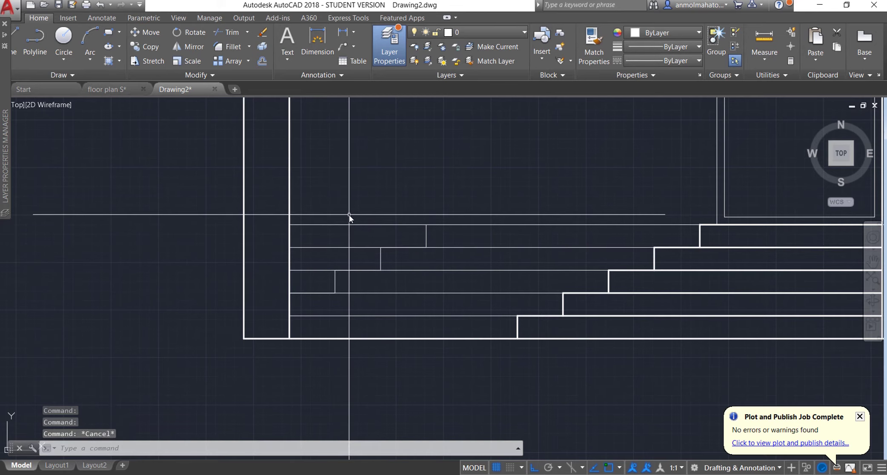
scroll(349, 216, down, 4)
scroll(348, 217, down, 3)
scroll(376, 150, down, 2)
scroll(376, 151, down, 6)
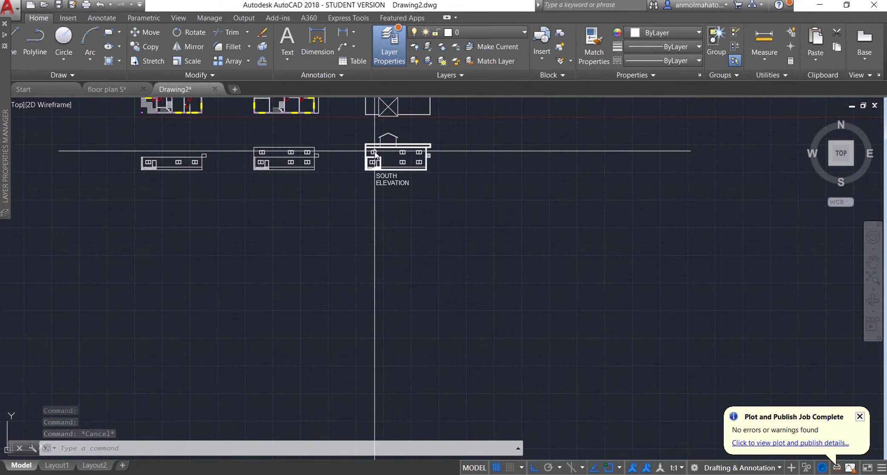
scroll(379, 137, up, 4)
scroll(379, 137, up, 4)
scroll(379, 137, down, 2)
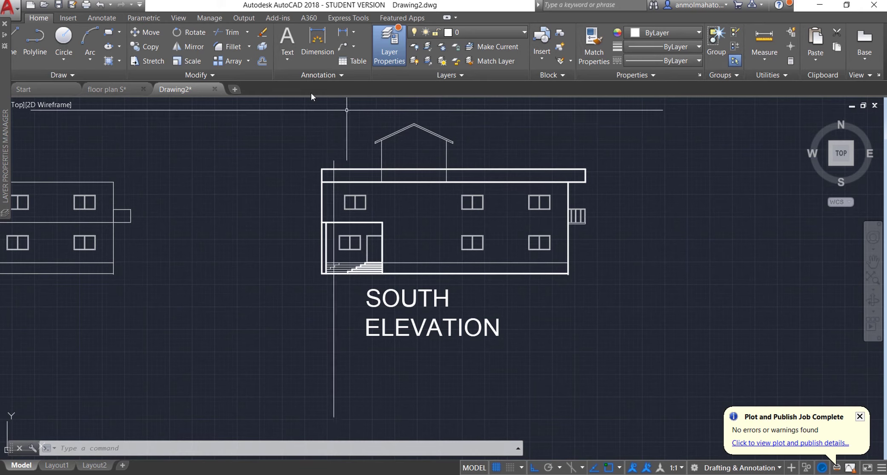
- Check the PDF export options (2400 dpi vector, 600 dpi raster) and keep export area as Window
click(356, 18)
click(247, 19)
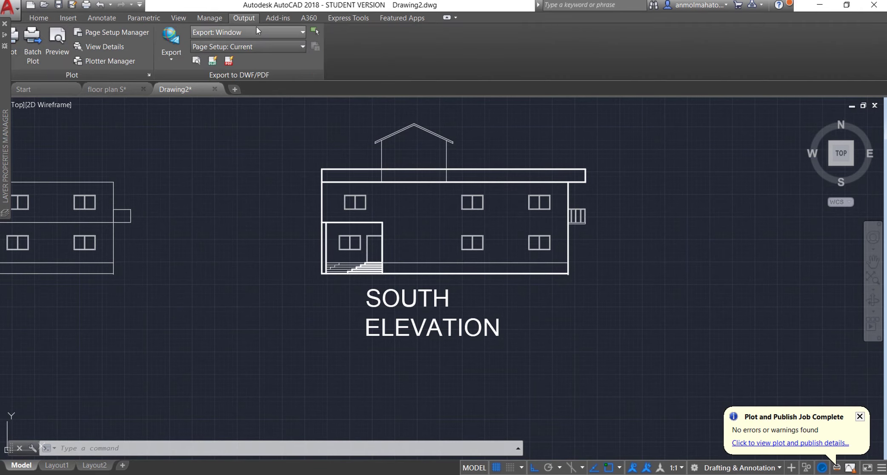
click(229, 60)
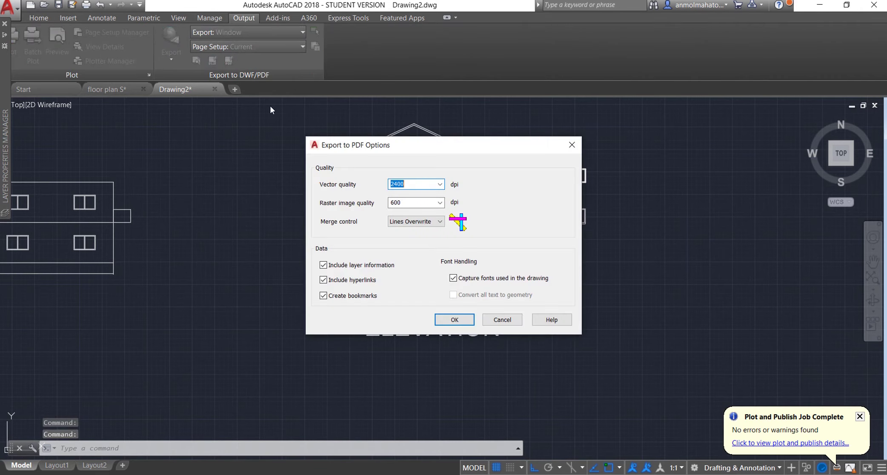
click(455, 319)
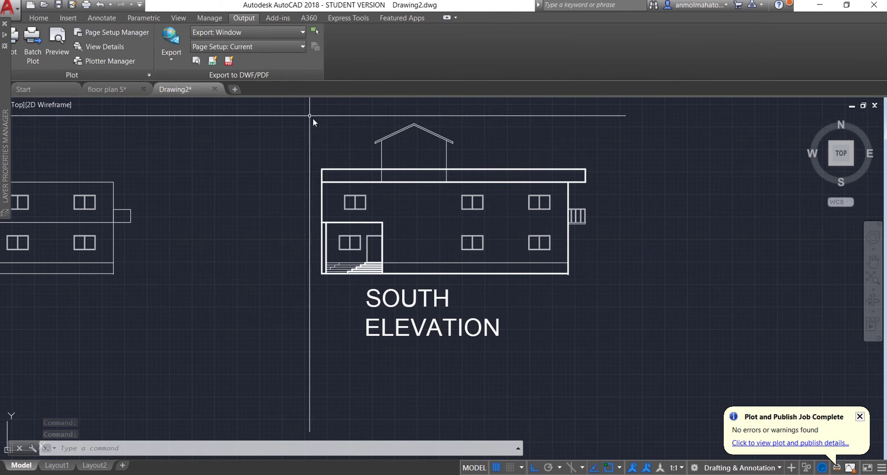
click(226, 33)
click(221, 71)
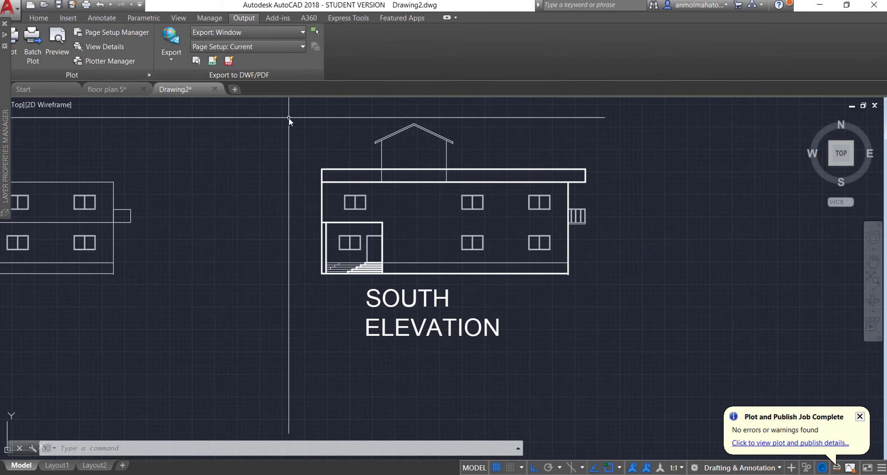
mouse_move(282, 99)
mouse_down()
mouse_move(461, 156)
mouse_move(358, 99)
mouse_up()
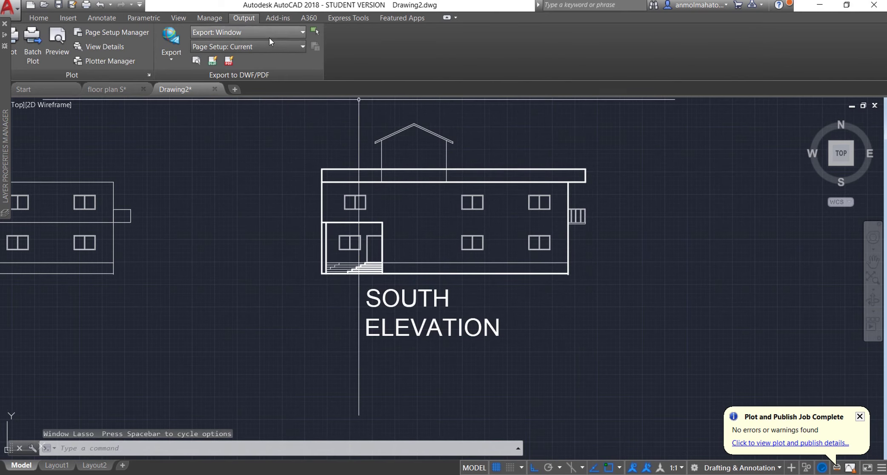
- Export a window around the SOUTH ELEVATION to Drawing2.dwfx in Documents, overwriting the old file
click(318, 27)
click(458, 260)
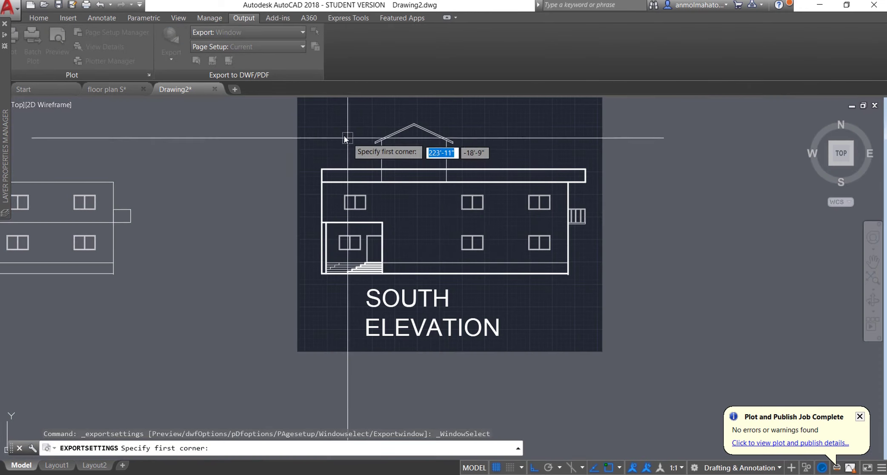
scroll(407, 164, down, 3)
scroll(413, 128, up, 2)
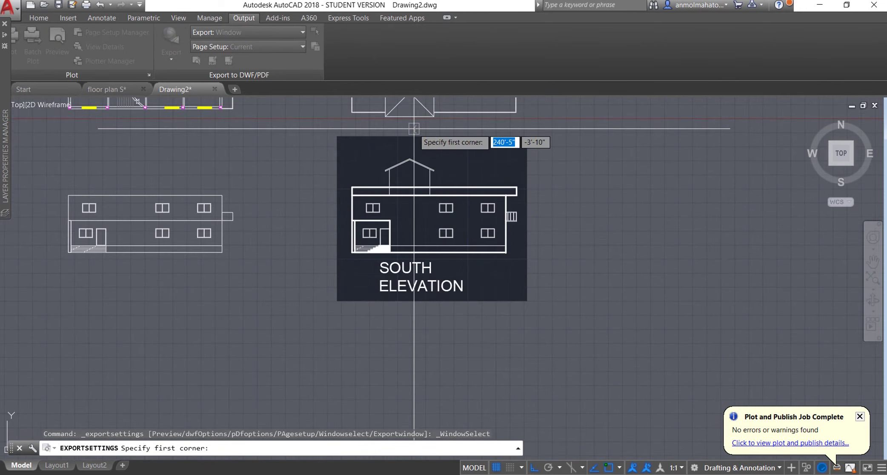
click(339, 137)
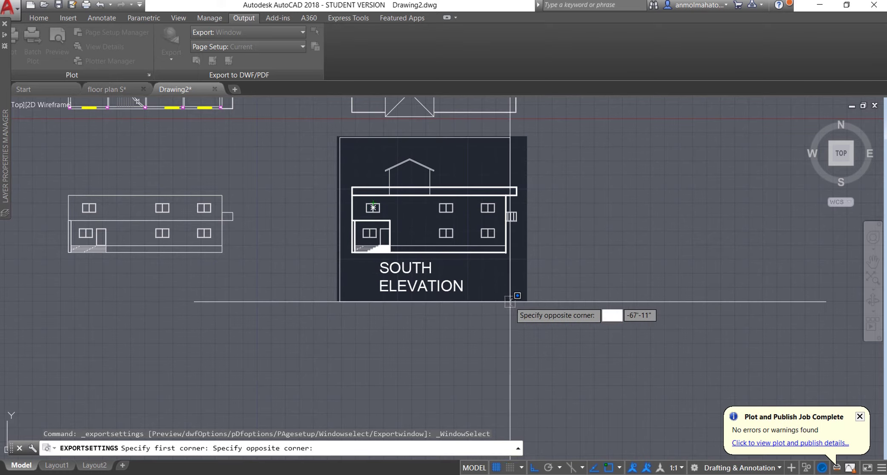
click(527, 301)
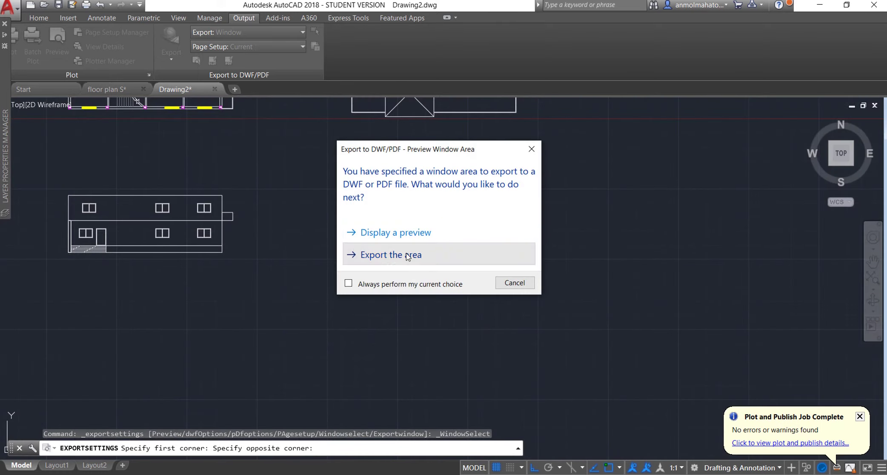
click(406, 255)
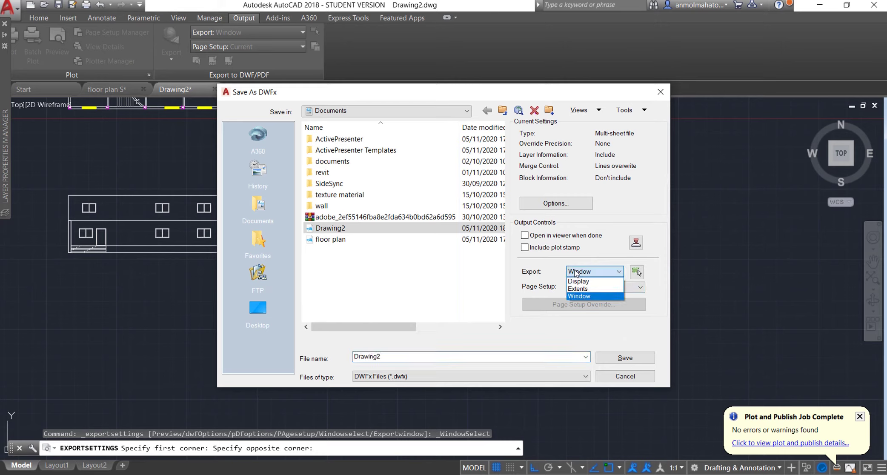
click(584, 289)
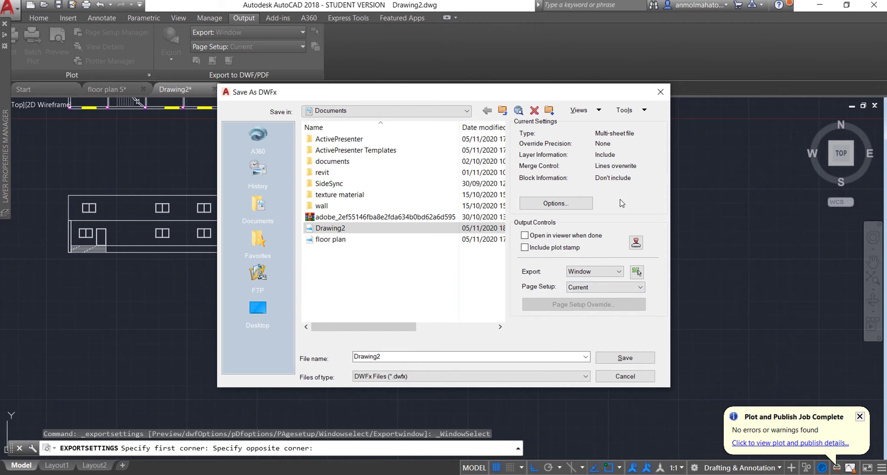
click(636, 362)
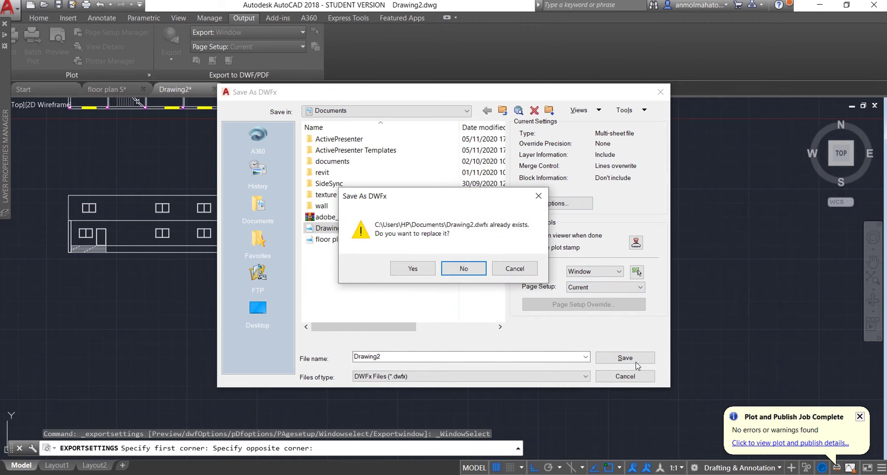
click(413, 268)
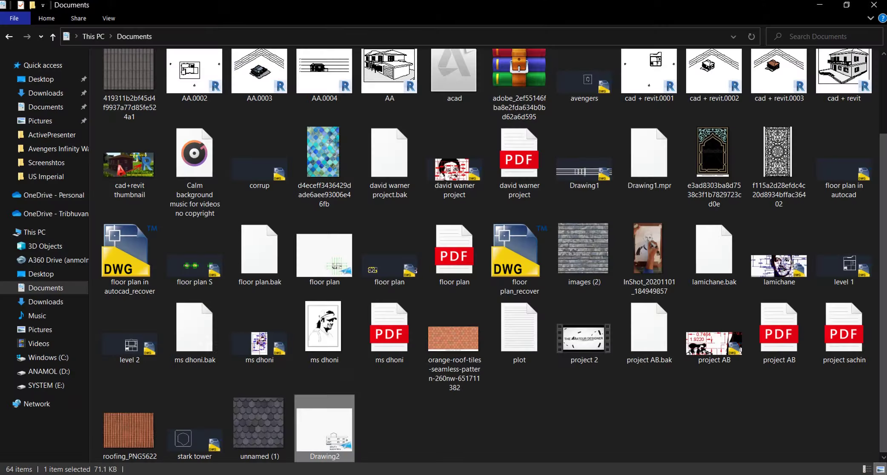
- Inspect the re-exported Drawing2.dwfx in XPS Viewer, zooming around the bold-lined elevation
double_click(342, 438)
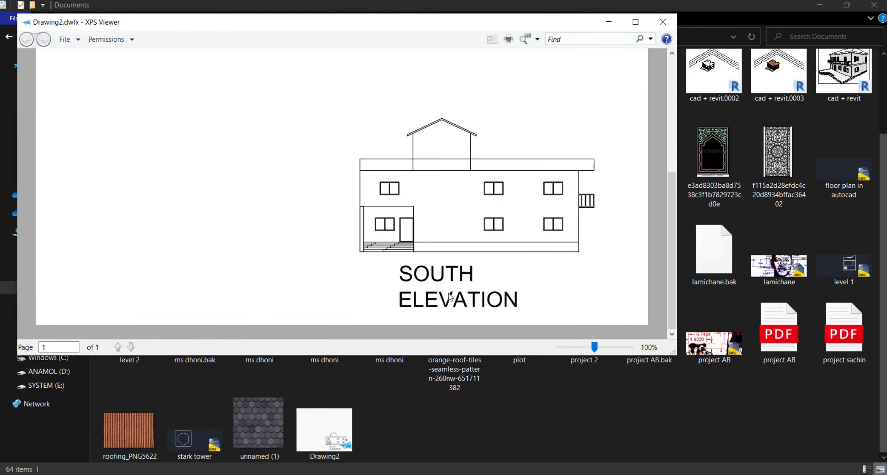
ctrl+scroll(524, 220, up, 1)
ctrl+scroll(552, 212, up, 1)
ctrl+scroll(552, 212, up, 1)
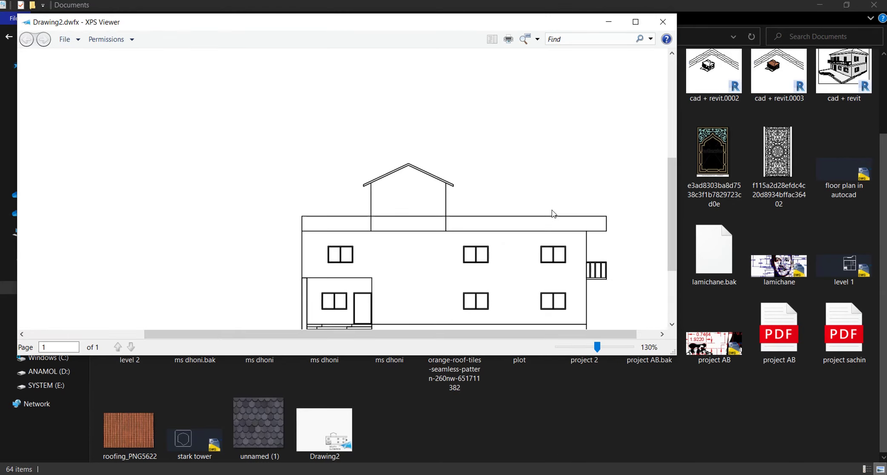
ctrl+scroll(523, 251, up, 2)
ctrl+scroll(520, 253, up, 3)
ctrl+scroll(516, 257, up, 3)
ctrl+scroll(513, 262, up, 3)
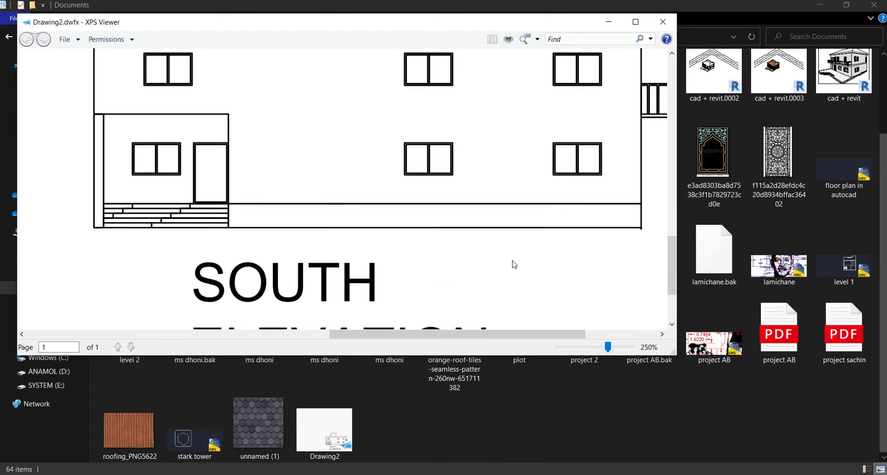
ctrl+scroll(216, 178, up, 3)
ctrl+scroll(207, 189, up, 2)
ctrl+scroll(234, 186, up, 2)
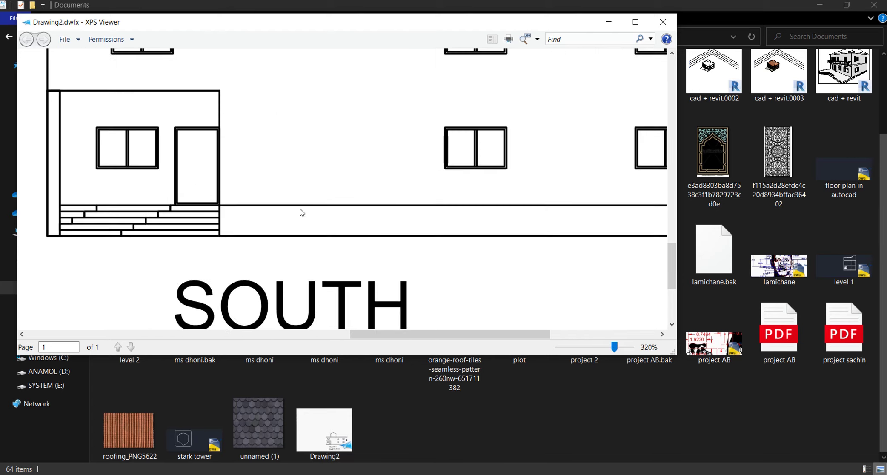
ctrl+scroll(299, 212, up, 3)
ctrl+scroll(383, 188, down, 2)
ctrl+scroll(393, 194, down, 2)
ctrl+scroll(400, 200, down, 2)
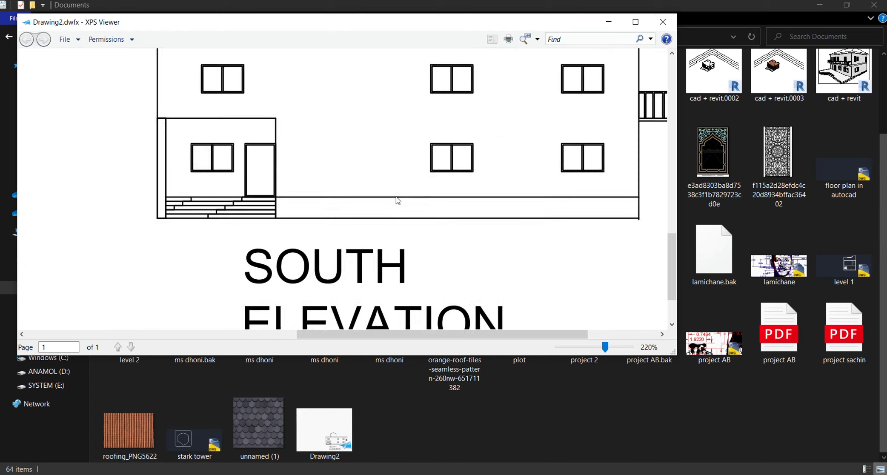
ctrl+scroll(251, 200, up, 3)
ctrl+scroll(203, 205, up, 3)
ctrl+scroll(70, 140, up, 2)
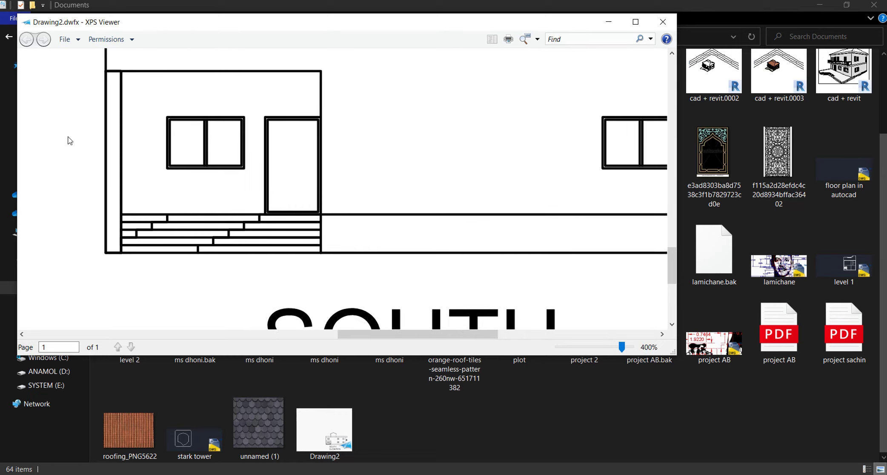
ctrl+scroll(70, 141, up, 3)
ctrl+scroll(72, 136, down, 1)
scroll(75, 136, down, 2)
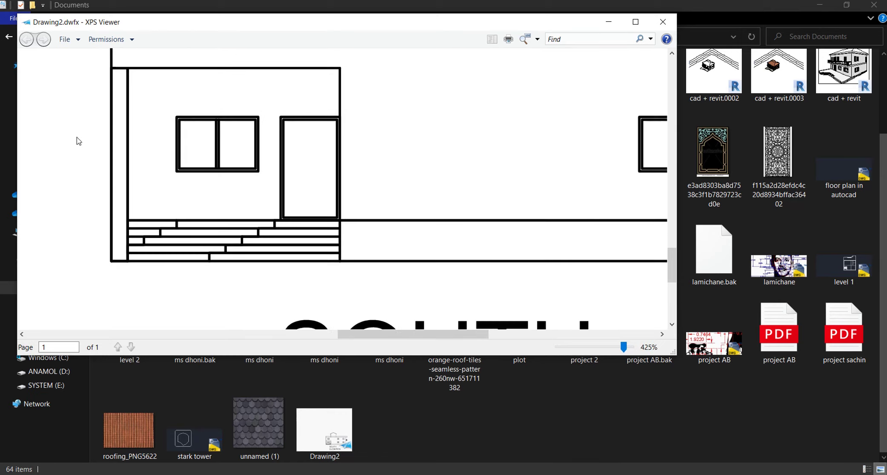
scroll(398, 204, down, 5)
scroll(662, 84, up, 8)
- Close XPS Viewer and refresh the Documents folder listing
click(672, 29)
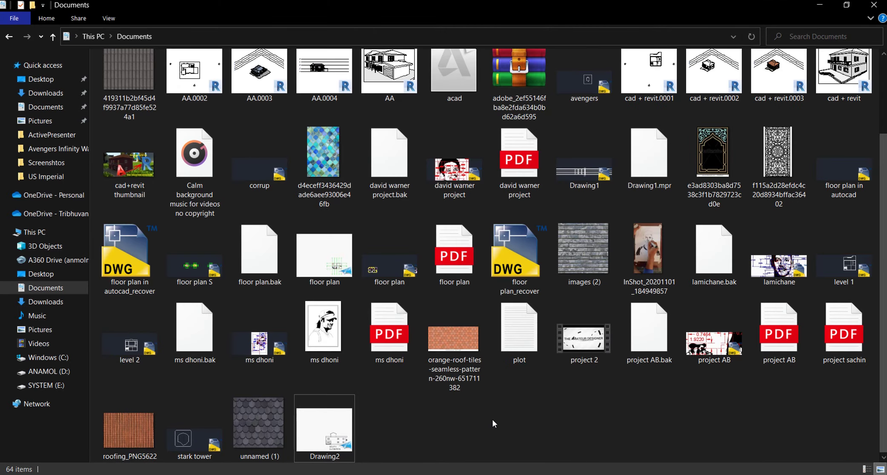
right_click(492, 419)
click(545, 312)
scroll(464, 370, down, 3)
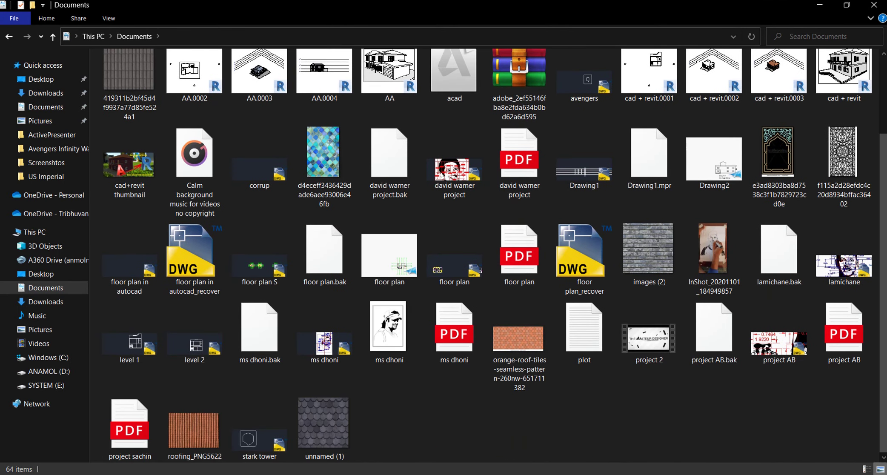
- Open floor plan.dwfx in XPS Viewer, zoom briefly, and close it
double_click(398, 271)
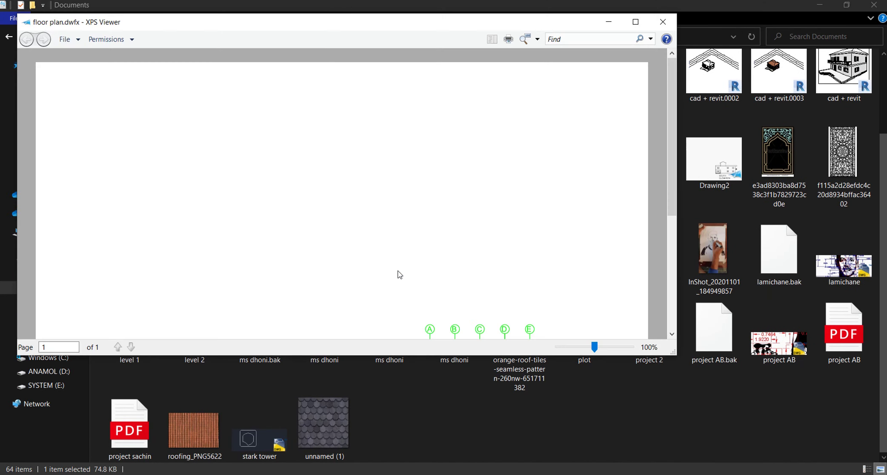
ctrl+scroll(531, 266, up, 2)
ctrl+scroll(564, 265, up, 2)
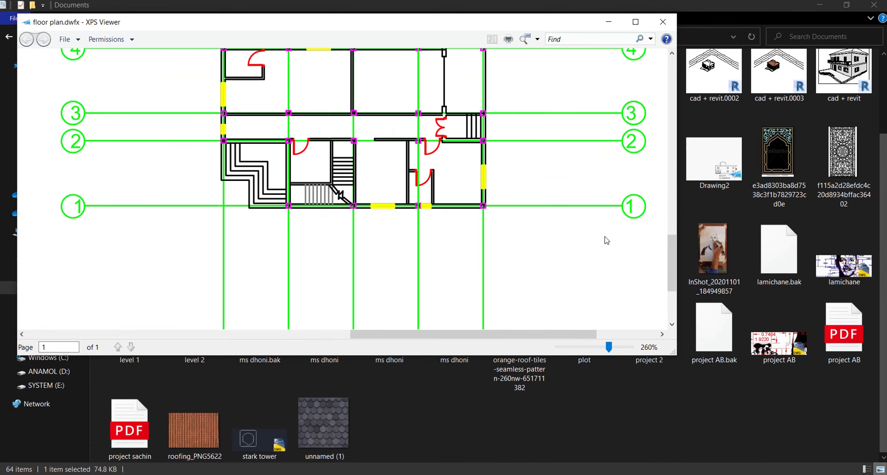
click(666, 23)
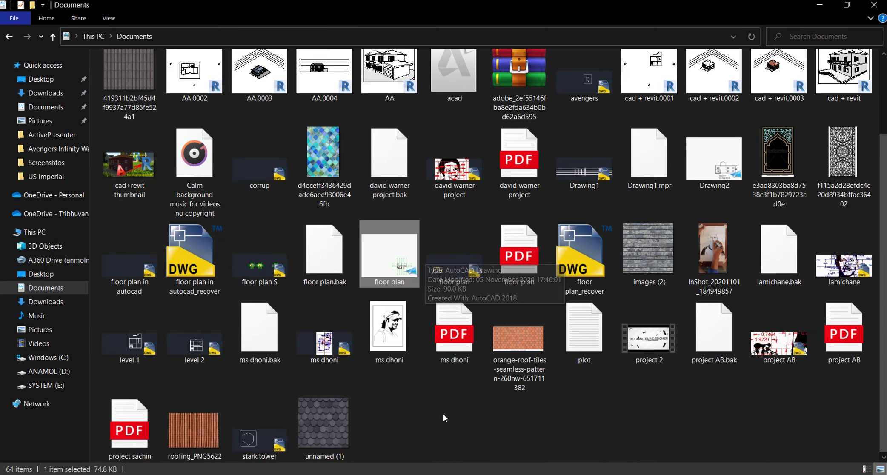
- Inspect Drawing2.dwfx at 500% around the steps and SOUTH label, then return to AutoCAD
double_click(713, 160)
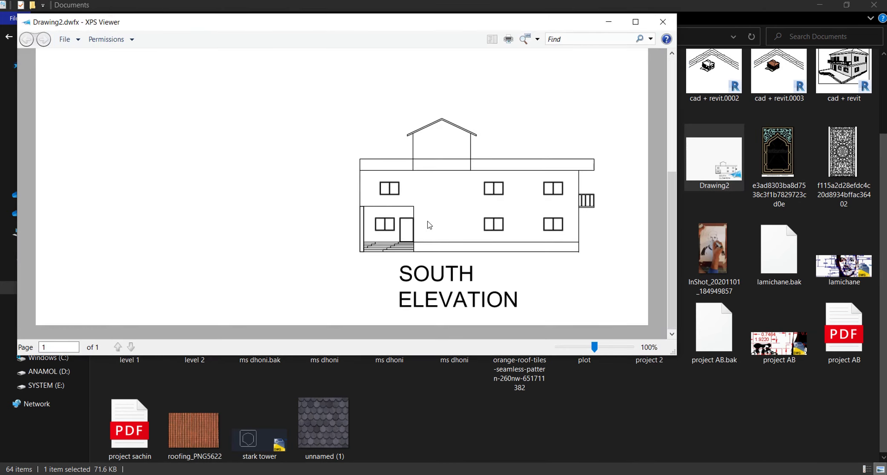
drag(594, 346, 649, 347)
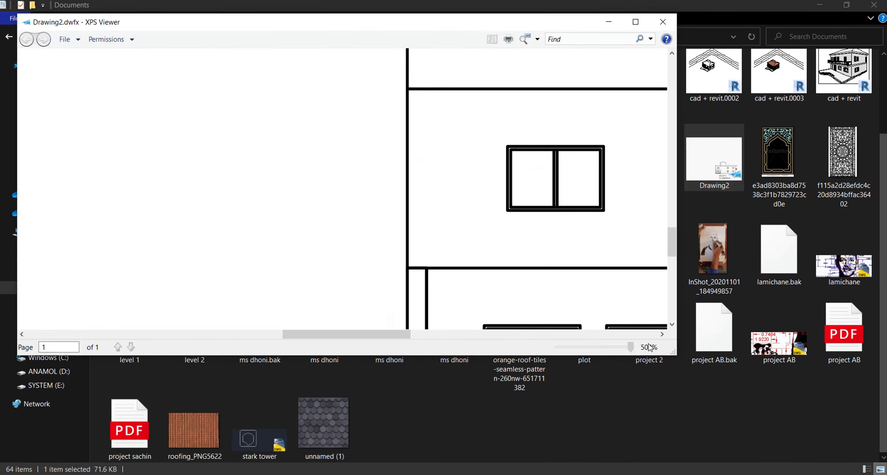
scroll(518, 164, down, 8)
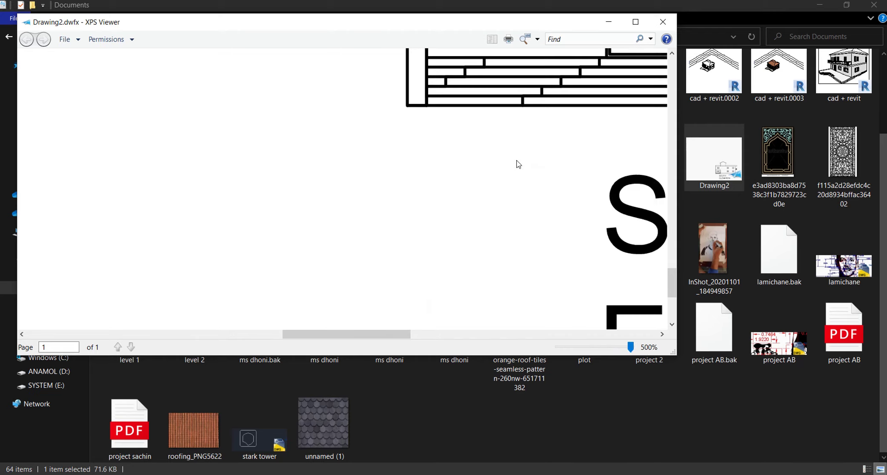
scroll(518, 165, up, 4)
scroll(468, 247, up, 1)
mouse_move(381, 335)
mouse_down()
mouse_move(489, 313)
mouse_move(451, 305)
mouse_up()
scroll(489, 289, down, 2)
ctrl+scroll(533, 267, down, 1)
ctrl+scroll(534, 267, down, 2)
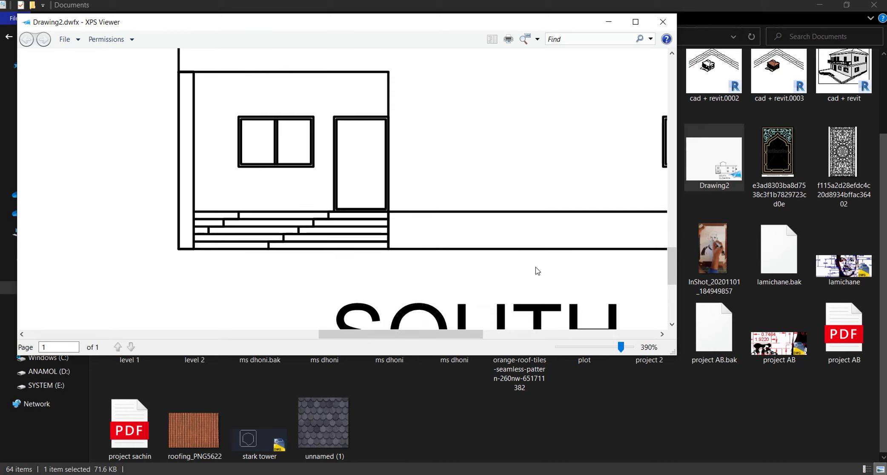
ctrl+scroll(535, 267, down, 2)
ctrl+scroll(535, 267, down, 2)
ctrl+scroll(530, 281, down, 2)
ctrl+scroll(530, 281, down, 1)
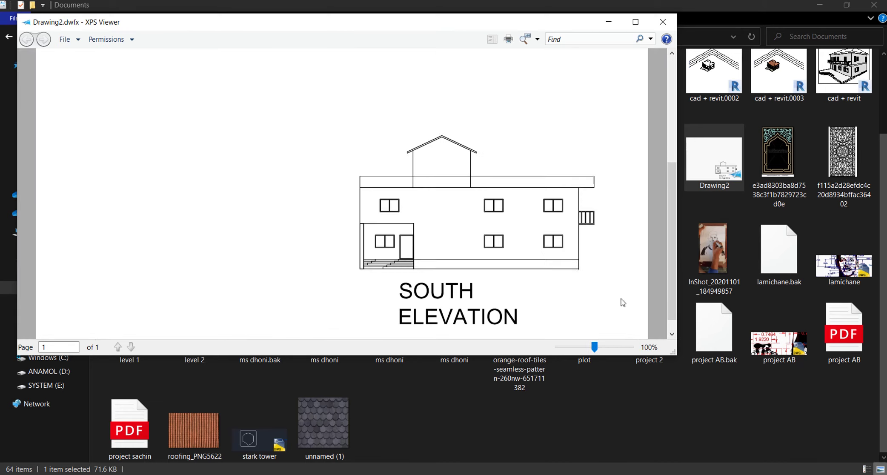
drag(597, 348, 599, 347)
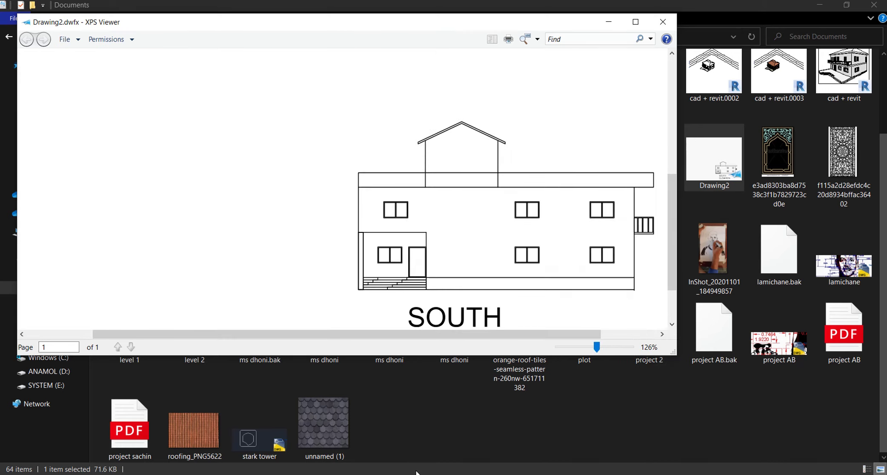
click(455, 437)
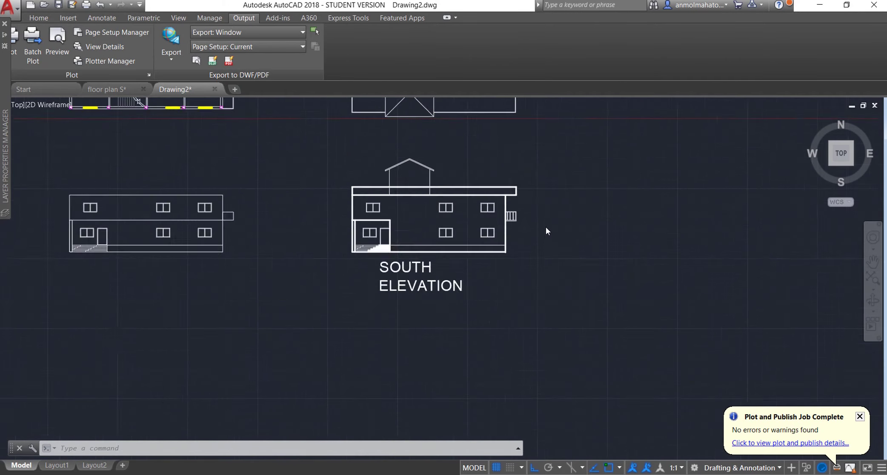
- Set DWF export options to include block information, Single-sheet file type, and Lines merge control
scroll(510, 191, down, 3)
scroll(511, 191, up, 4)
scroll(510, 192, up, 2)
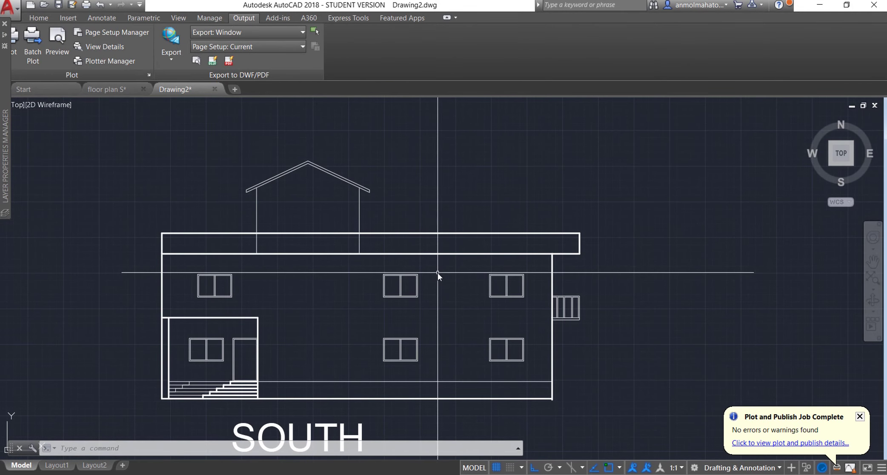
click(212, 60)
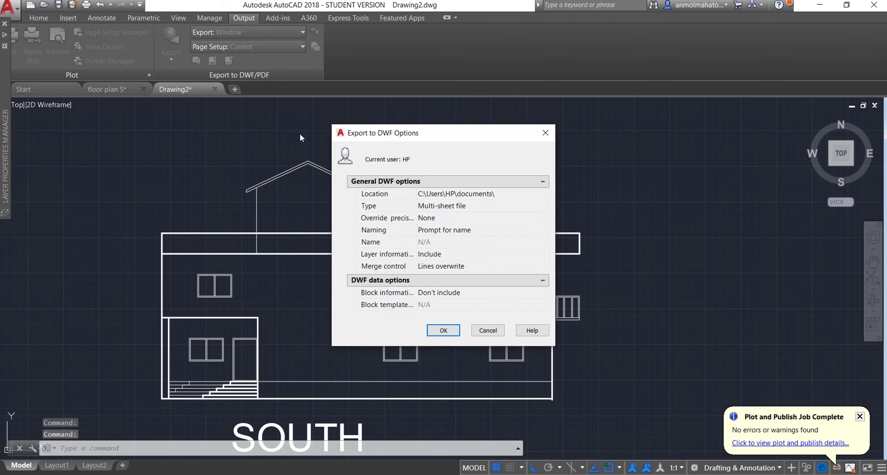
click(457, 296)
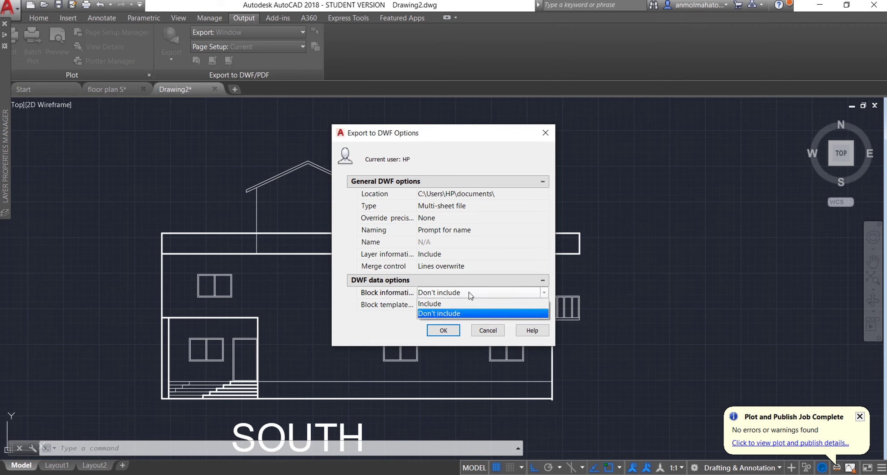
click(459, 304)
click(484, 207)
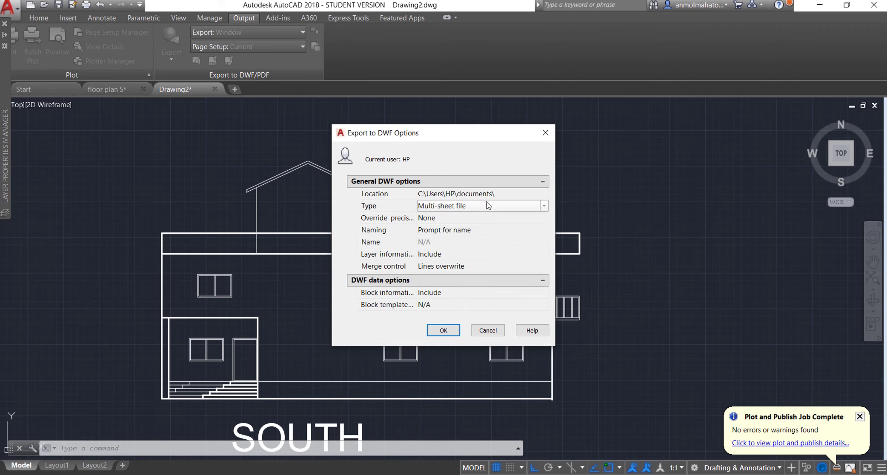
click(488, 205)
click(483, 227)
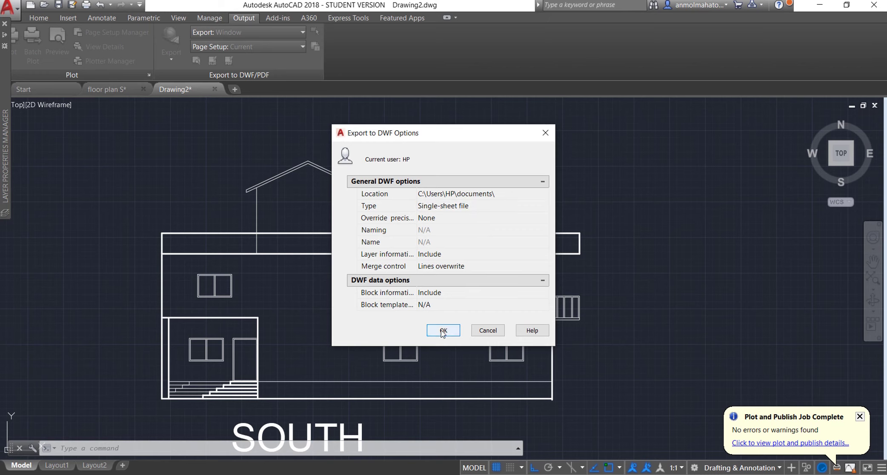
click(451, 266)
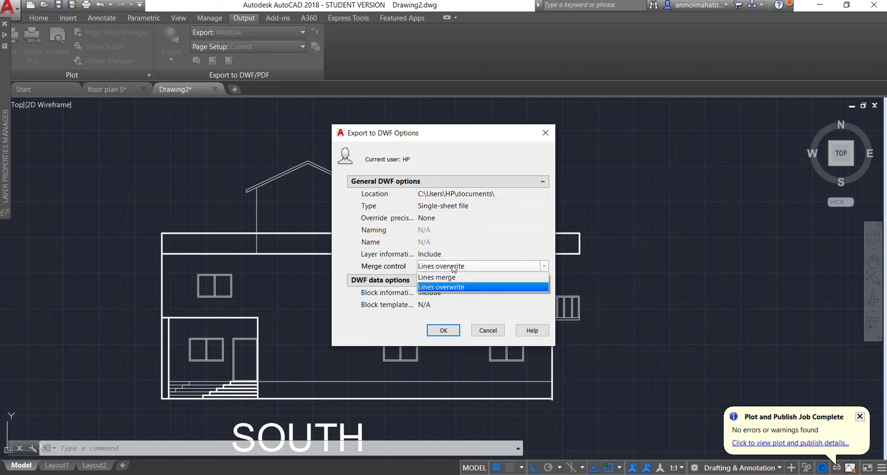
click(451, 278)
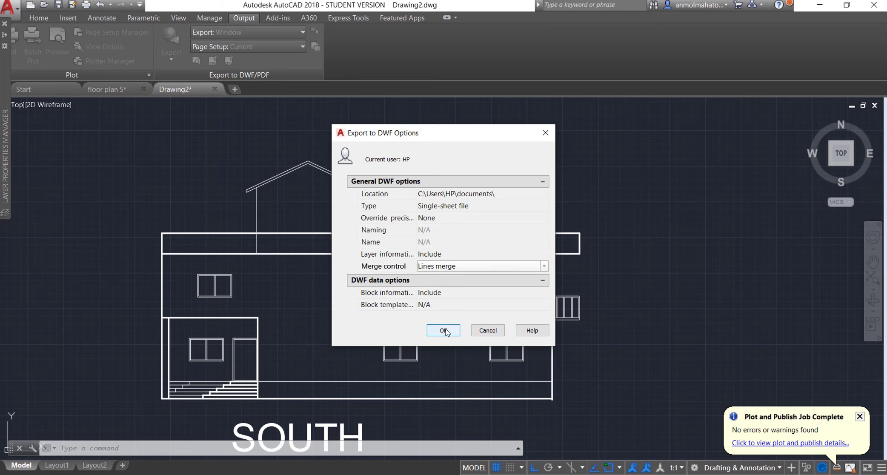
click(445, 330)
- Pick an export window enclosing the south elevation from the roof down to the SOUTH ELEVATION label
click(312, 32)
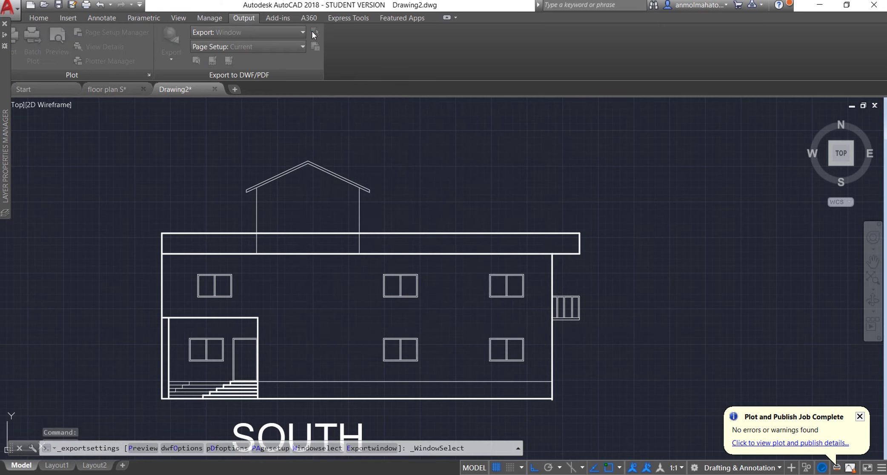
click(457, 260)
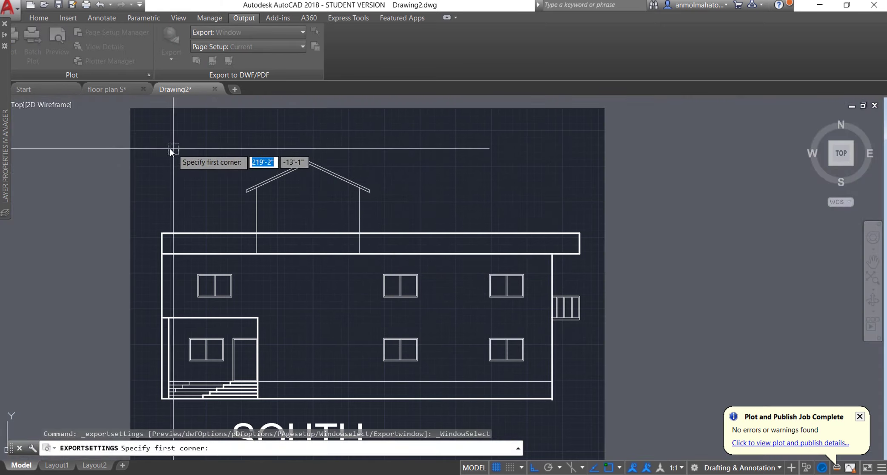
click(143, 119)
middle_drag(570, 467, 604, 459)
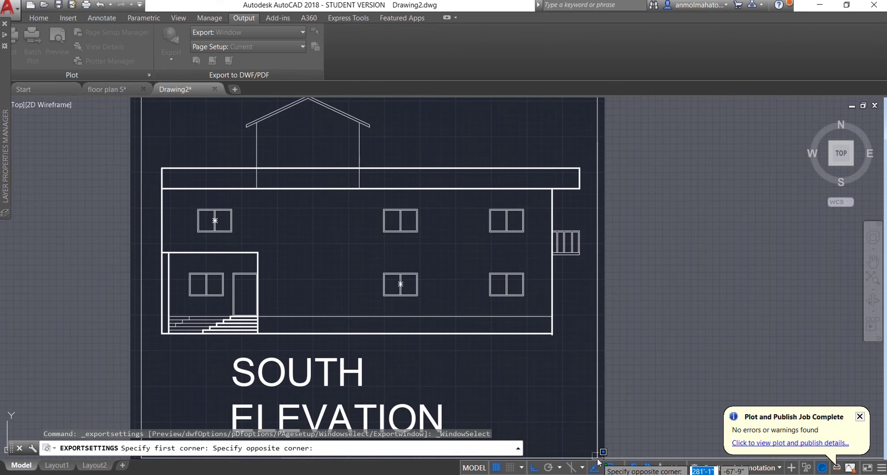
click(597, 457)
- Preview the windowed export area, zooming to inspect the elevation and label, then close the preview
click(430, 228)
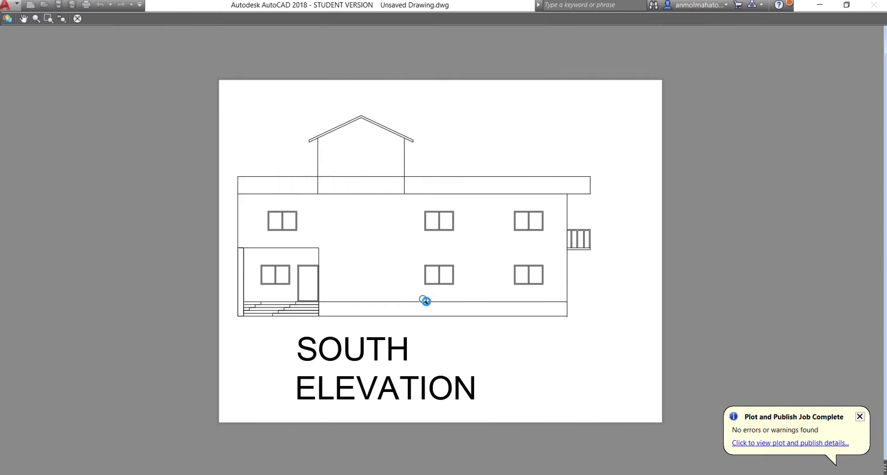
scroll(425, 300, up, 5)
scroll(491, 376, down, 5)
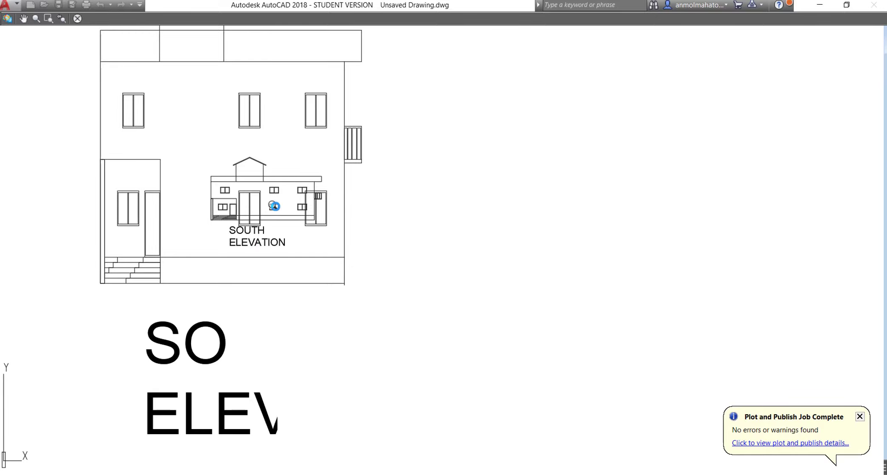
scroll(275, 206, up, 4)
scroll(275, 207, down, 4)
click(860, 417)
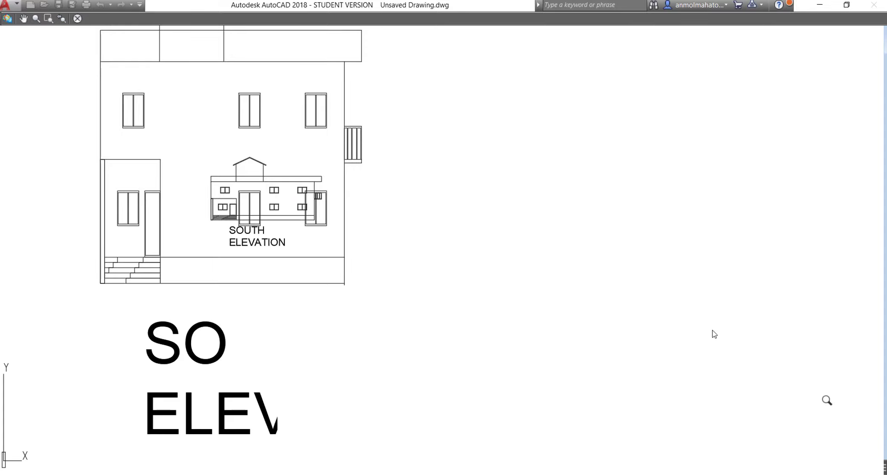
click(78, 19)
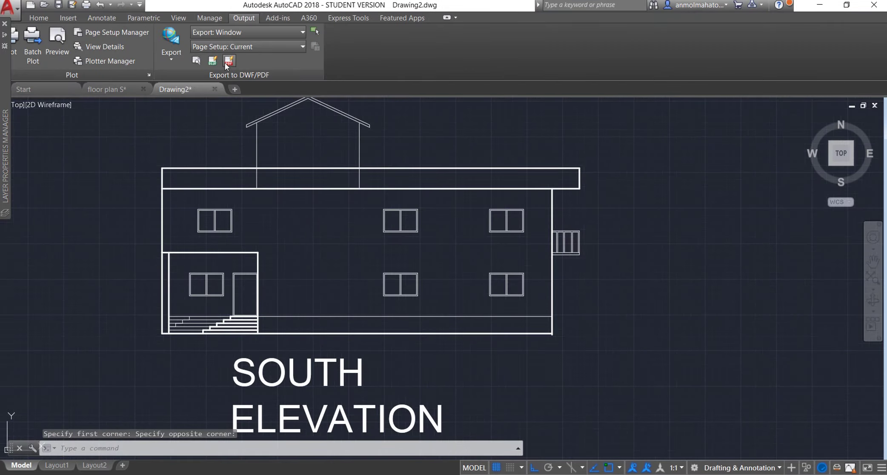